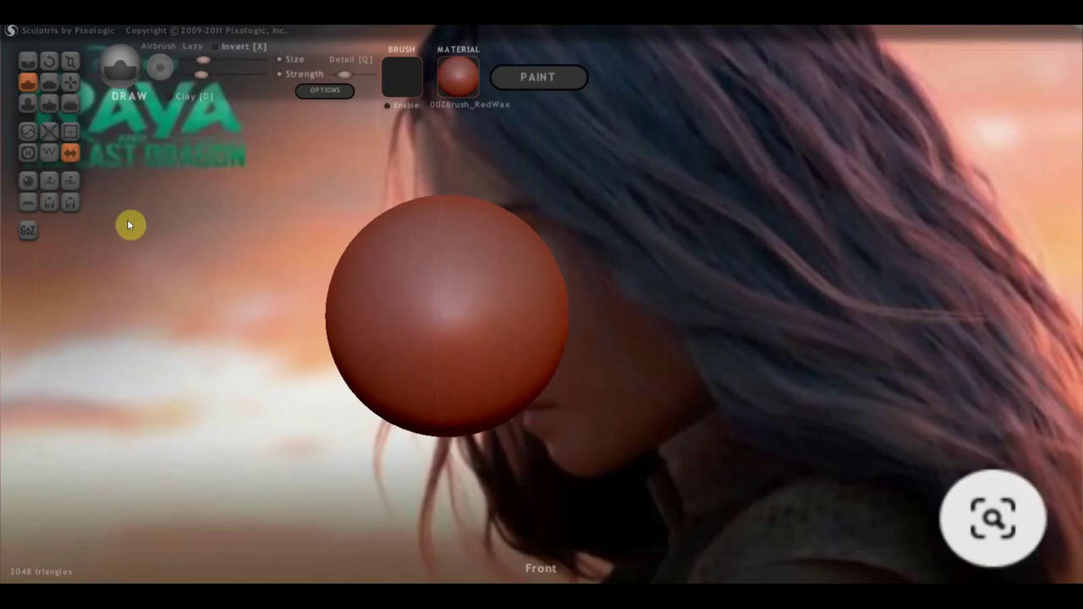
- Import the cartoon head base mesh with ears and neck in place of the default sphere, then check its profile
click(49, 181)
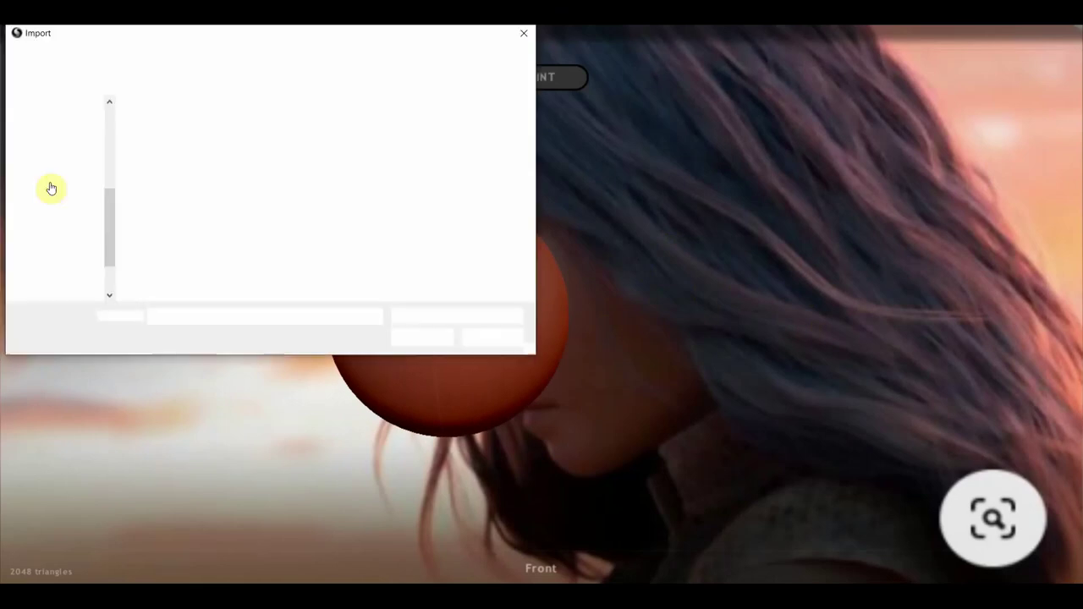
double_click(164, 218)
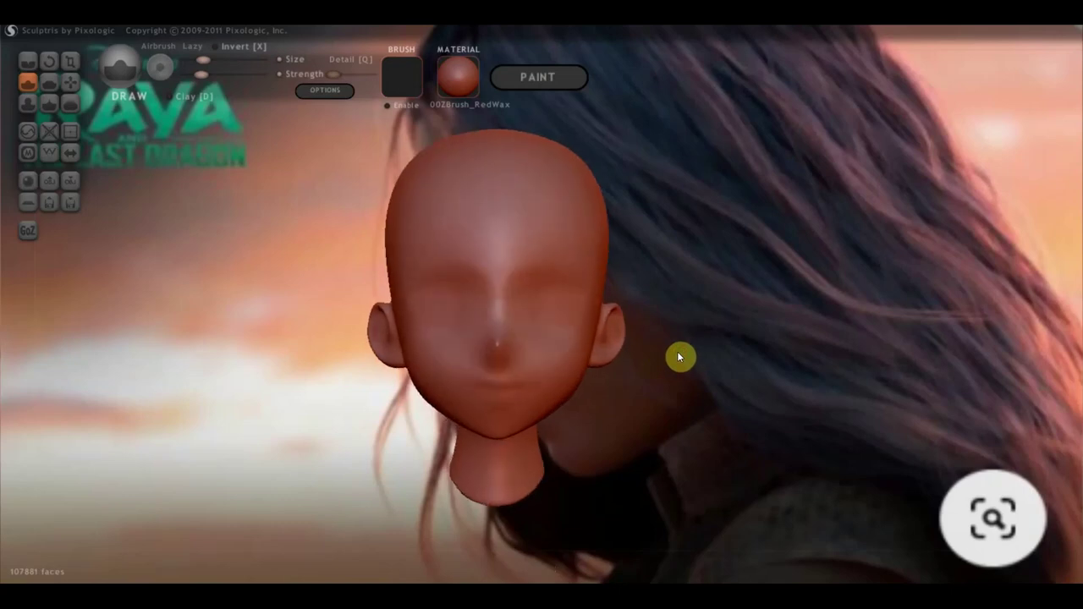
mouse_move(545, 338)
right_down()
mouse_move(686, 361)
mouse_move(515, 361)
mouse_move(753, 365)
mouse_move(600, 370)
right_up()
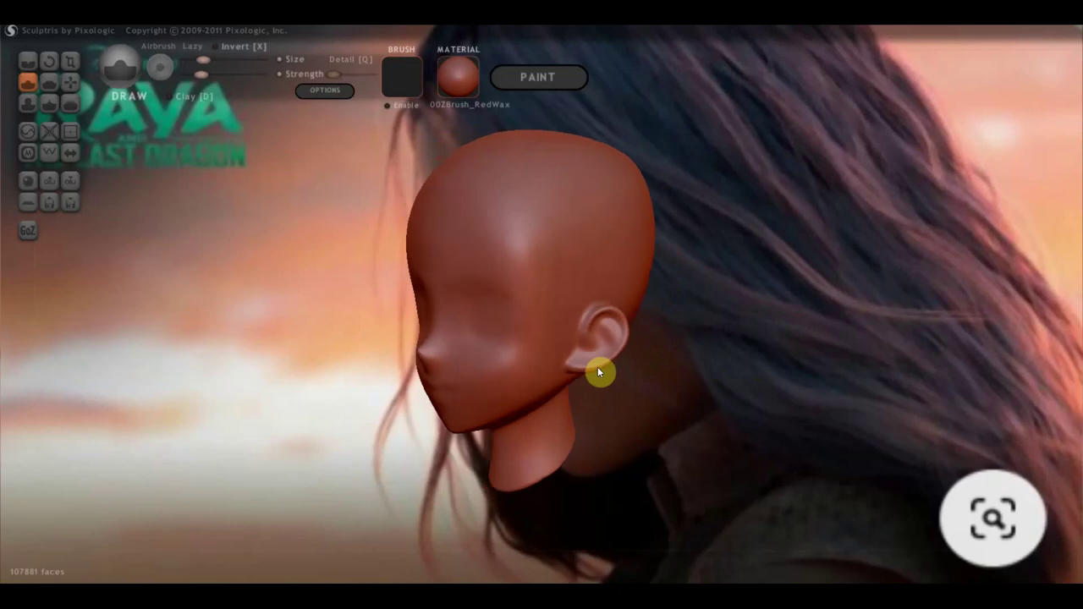
click(330, 91)
click(613, 108)
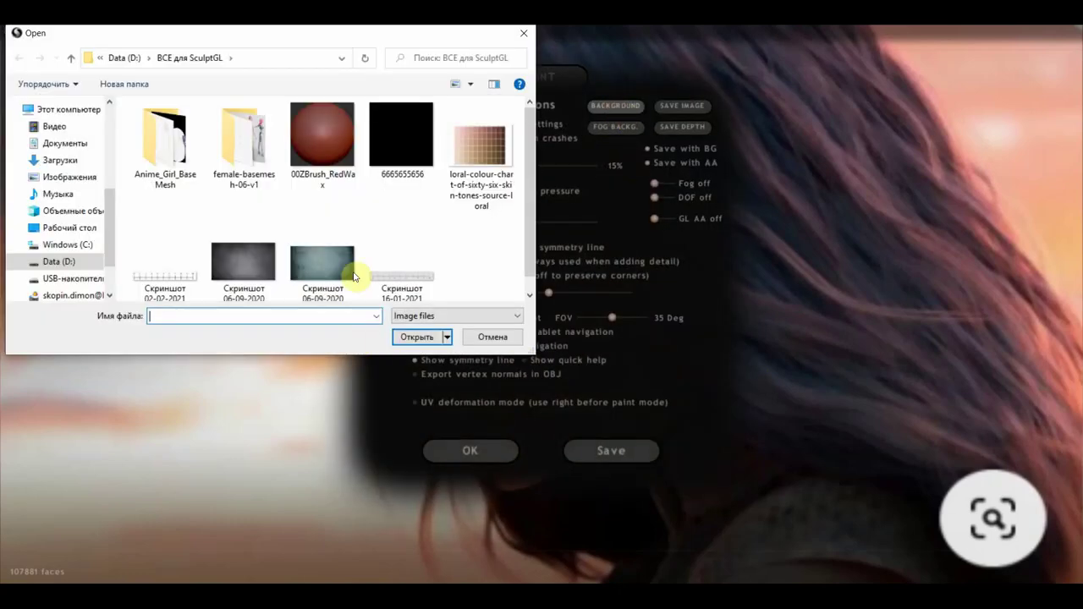
click(67, 228)
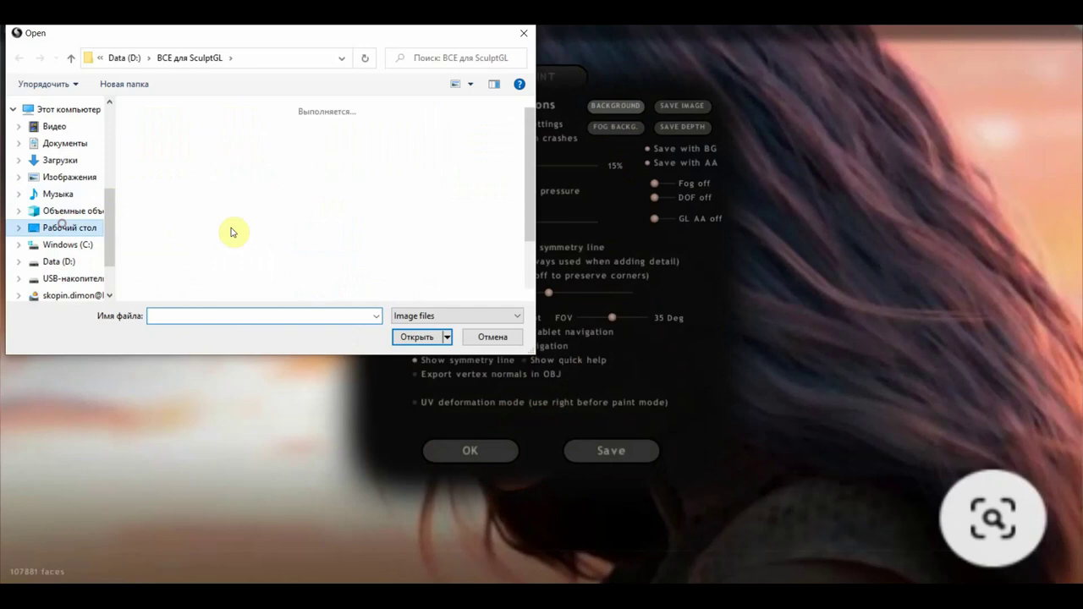
scroll(336, 232, down, 1)
click(336, 232)
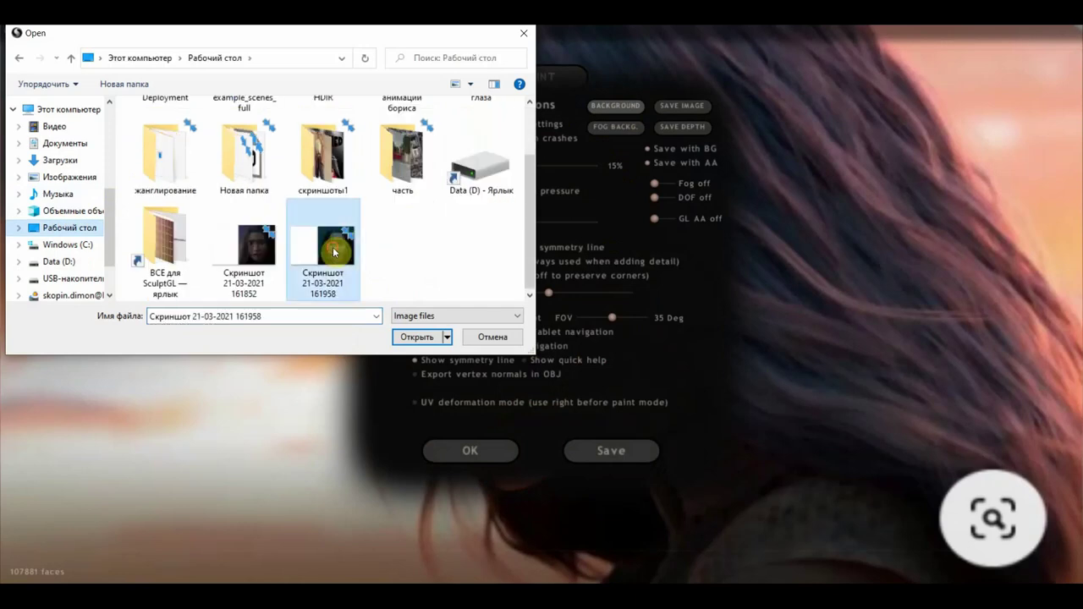
click(264, 250)
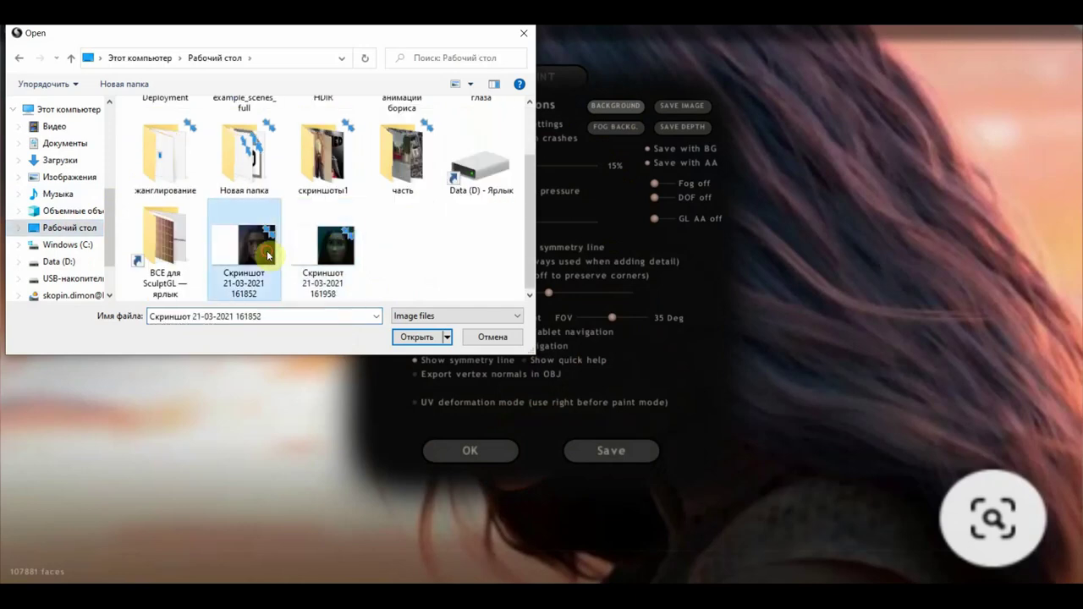
click(421, 337)
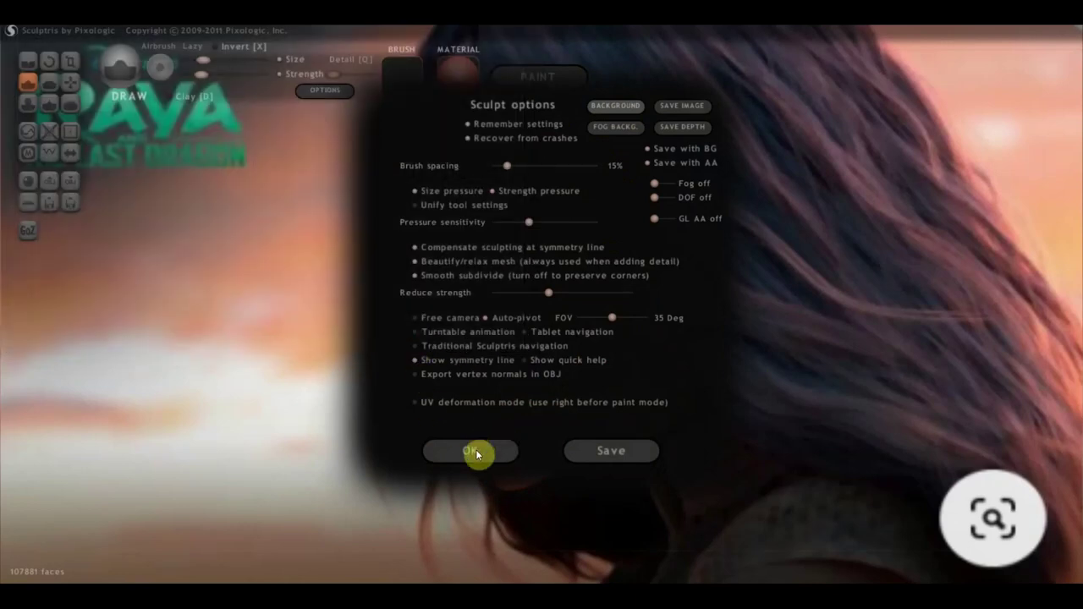
click(474, 450)
scroll(649, 406, down, 4)
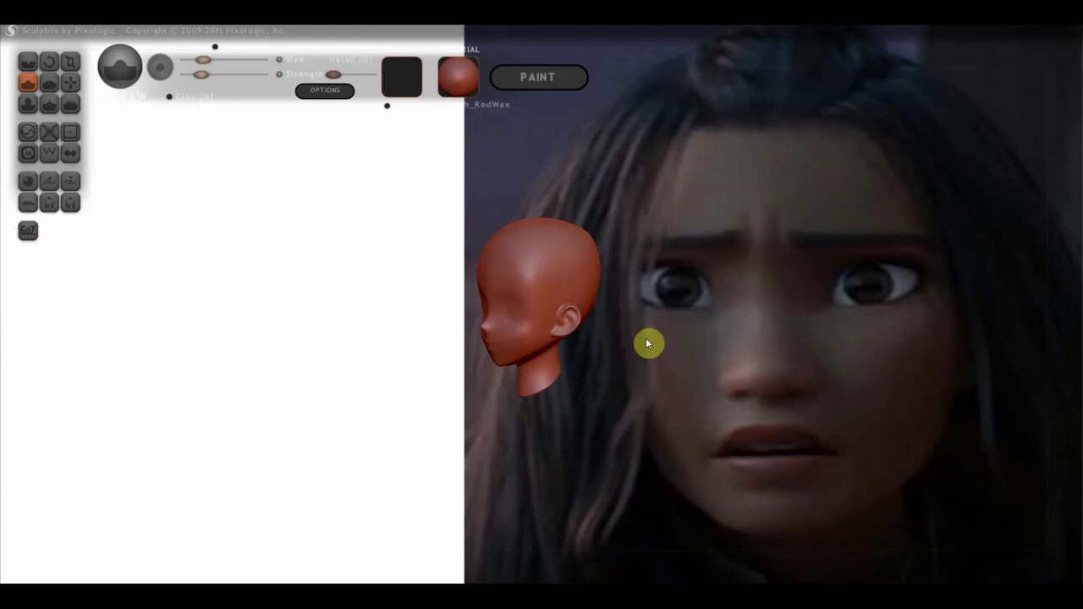
- Turn the head to face the reference and nudge the Strength slider slightly higher
scroll(643, 340, up, 2)
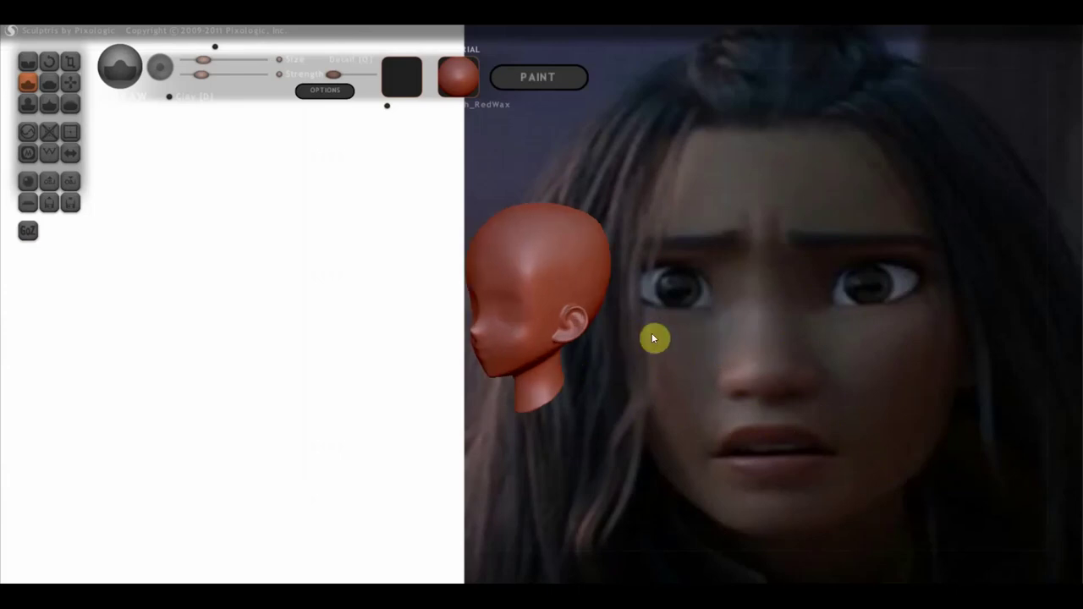
drag(648, 335, 735, 333)
scroll(734, 338, up, 1)
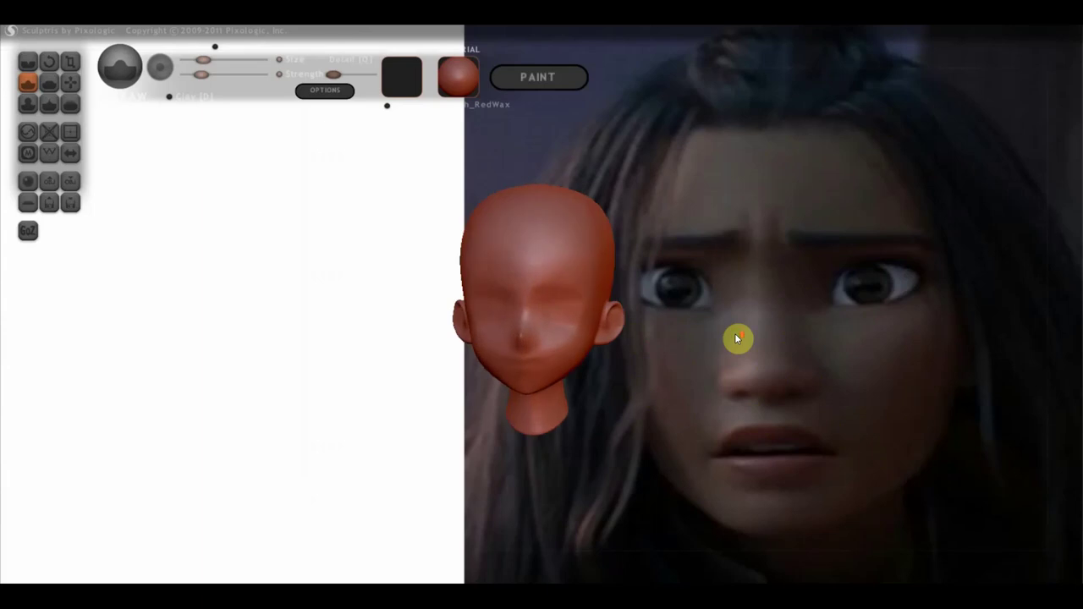
scroll(735, 338, up, 2)
scroll(735, 338, up, 2)
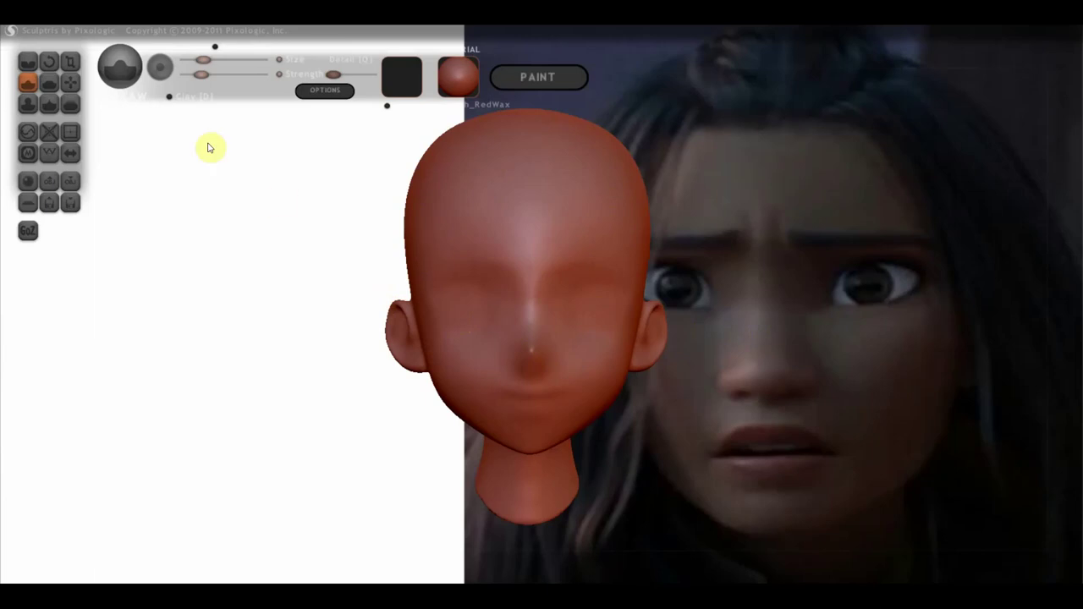
drag(333, 74, 347, 75)
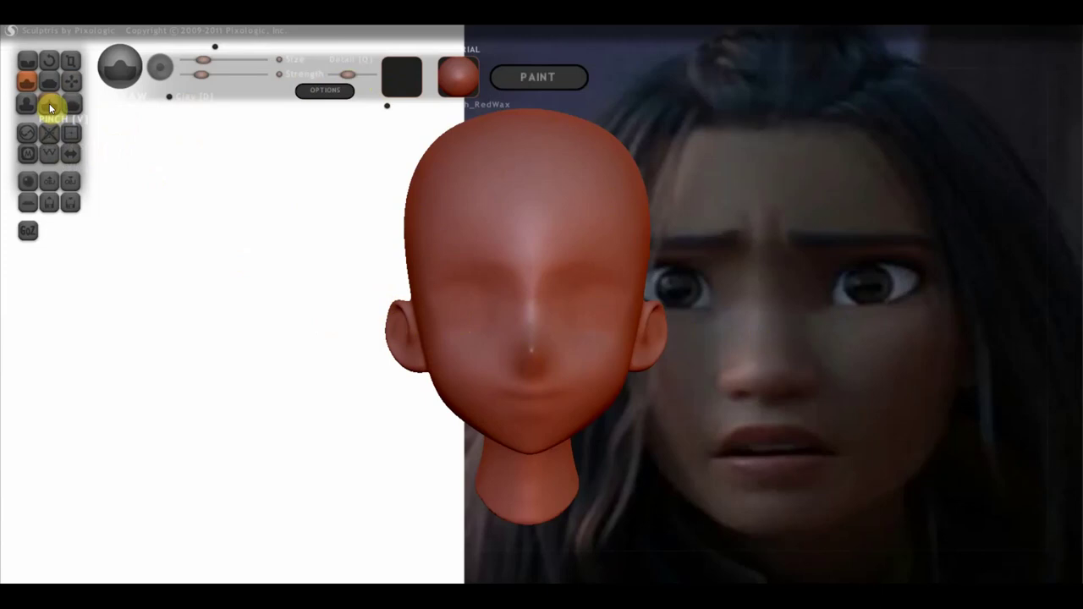
scroll(155, 217, down, 2)
mouse_move(217, 229)
mouse_down()
mouse_move(300, 224)
mouse_move(198, 226)
mouse_up()
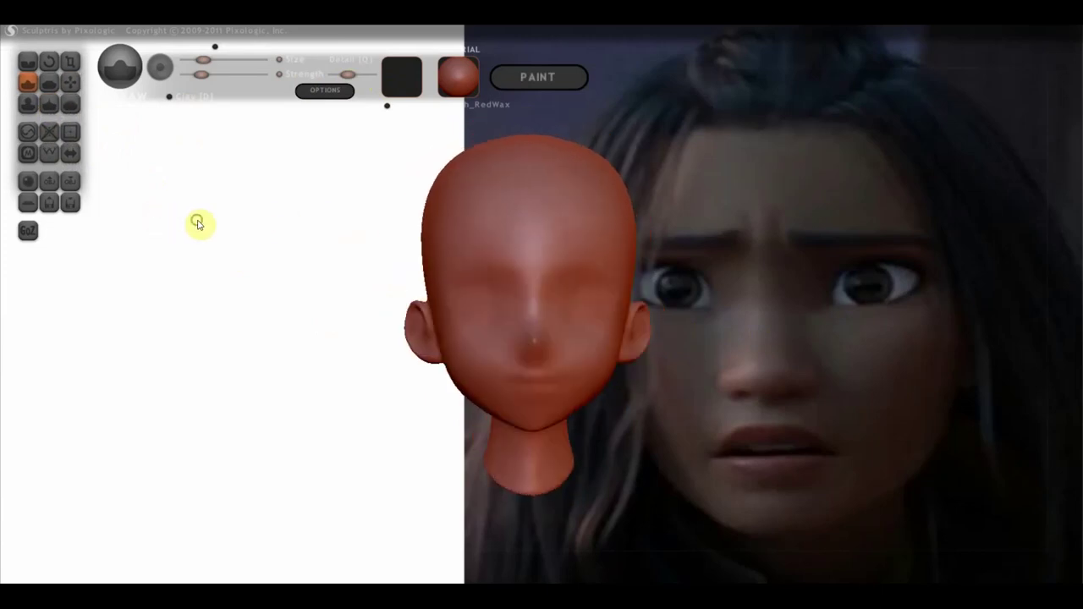
scroll(324, 255, up, 2)
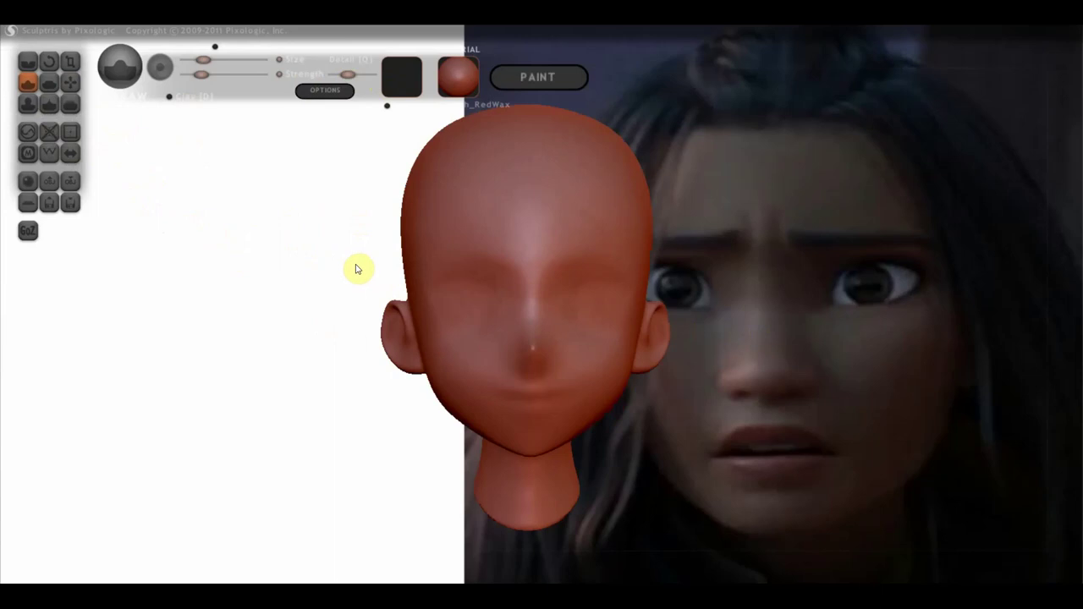
scroll(360, 268, down, 2)
mouse_move(370, 271)
mouse_down()
mouse_move(537, 264)
mouse_move(370, 273)
mouse_up()
- Select the Grab tool and turn on symmetry, accepting the triangle conversion notice
click(71, 83)
scroll(398, 366, down, 1)
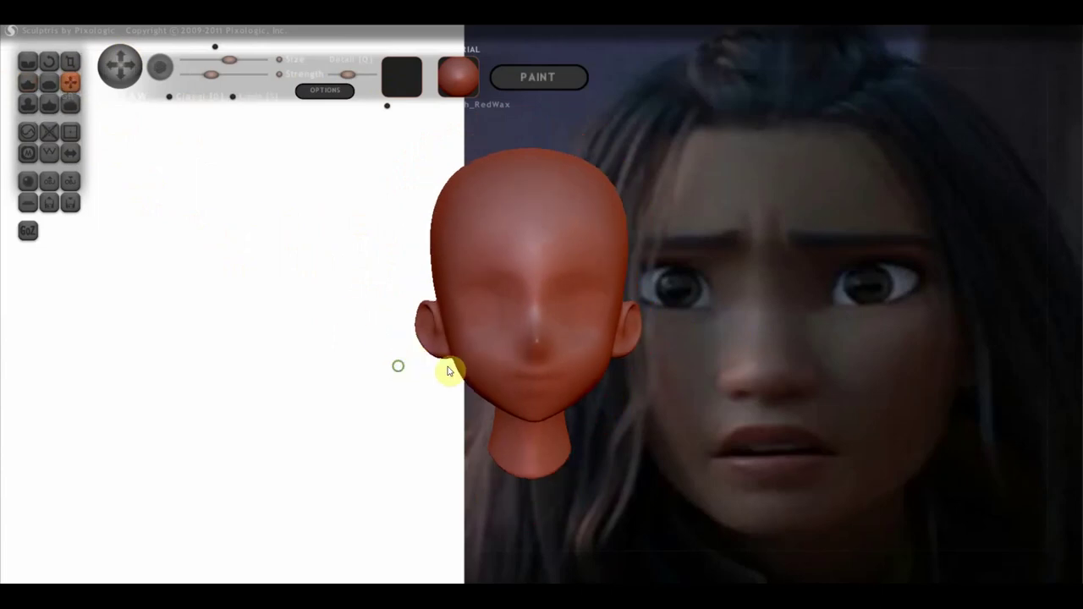
drag(448, 371, 559, 365)
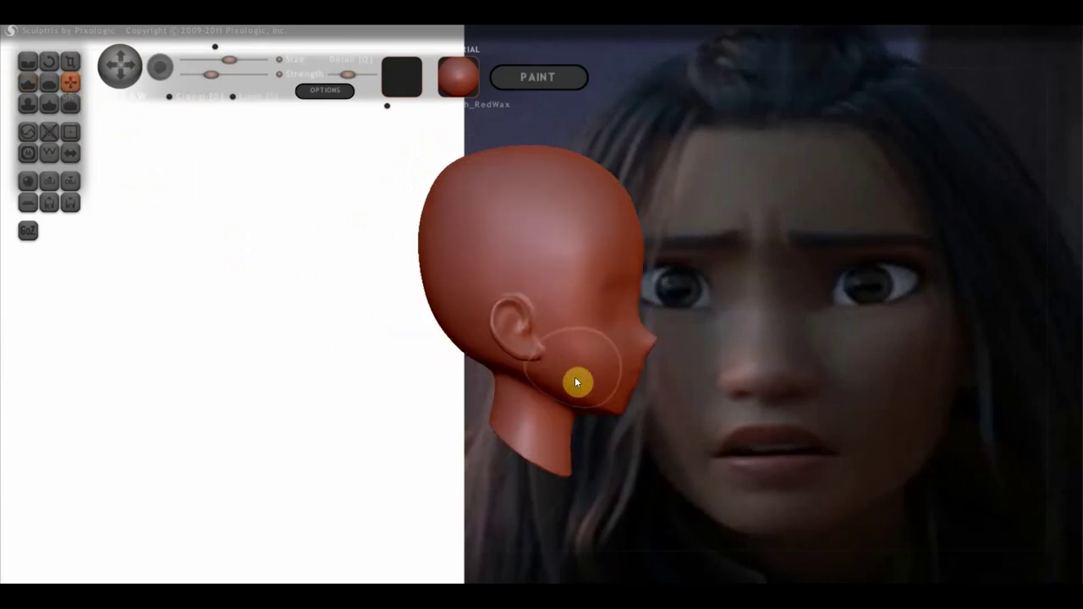
click(70, 153)
click(544, 350)
click(595, 355)
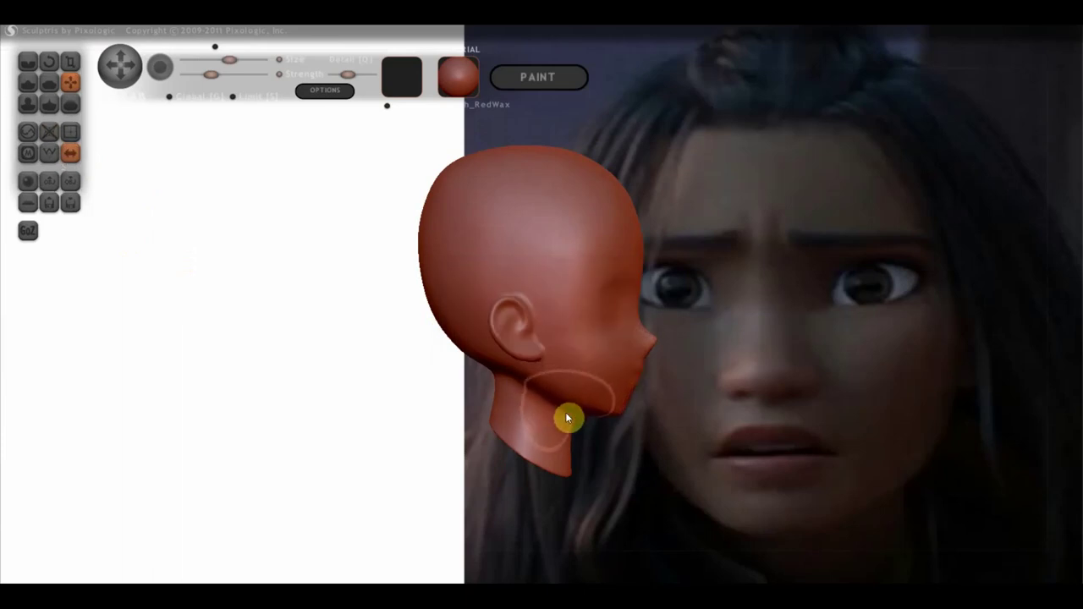
- Pull the chin and lower face downward in front view, then check the shorter neck in profile
mouse_move(604, 409)
mouse_down()
mouse_move(564, 435)
mouse_move(495, 423)
mouse_up()
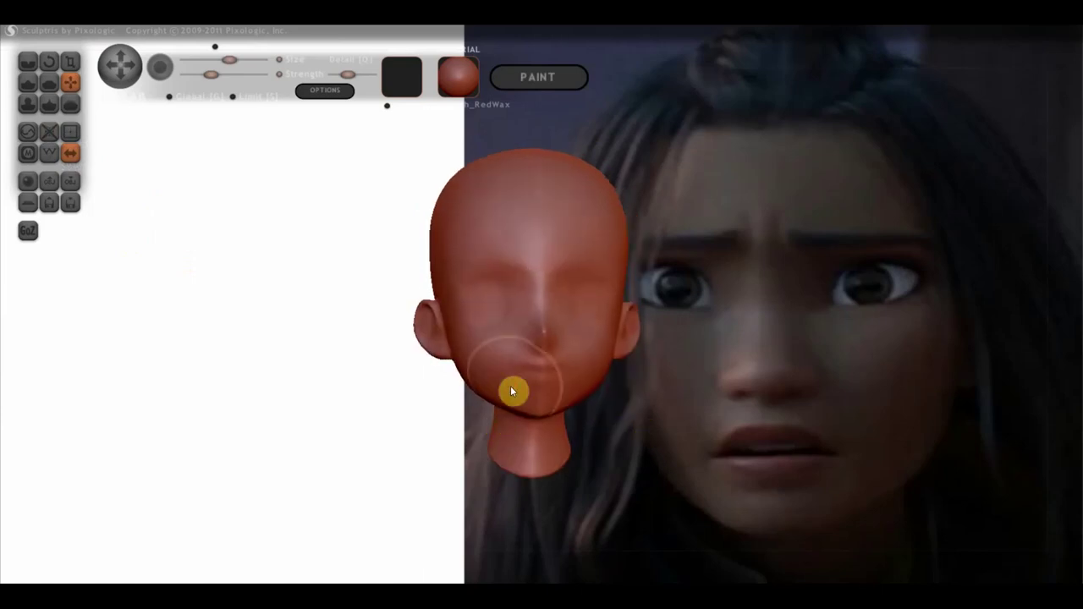
drag(513, 354, 518, 391)
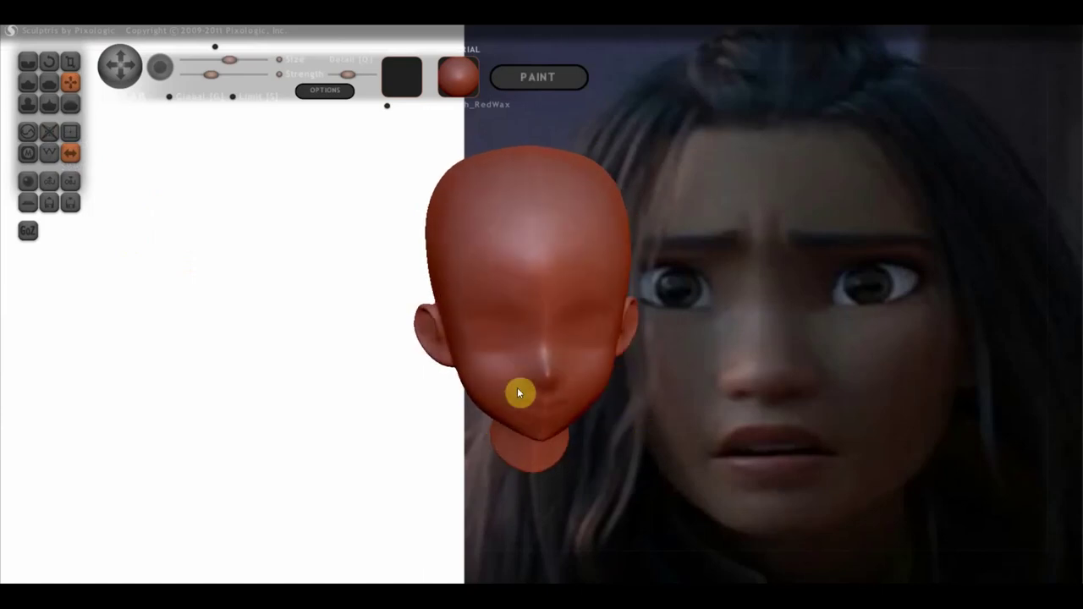
scroll(510, 349, down, 3)
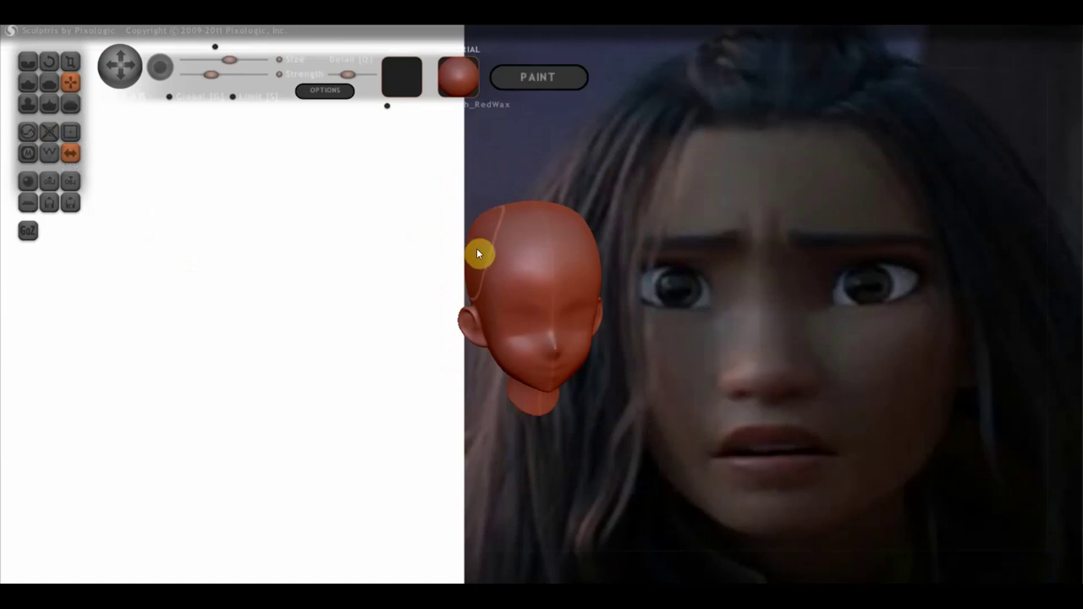
drag(481, 251, 633, 266)
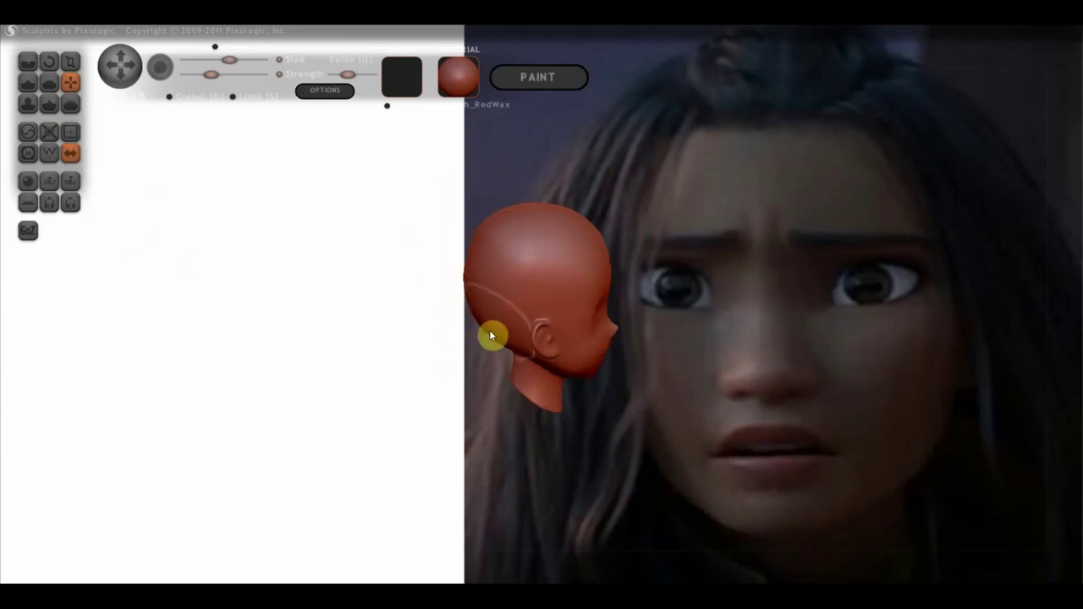
mouse_move(495, 313)
right_down()
mouse_move(511, 251)
mouse_move(551, 232)
right_up()
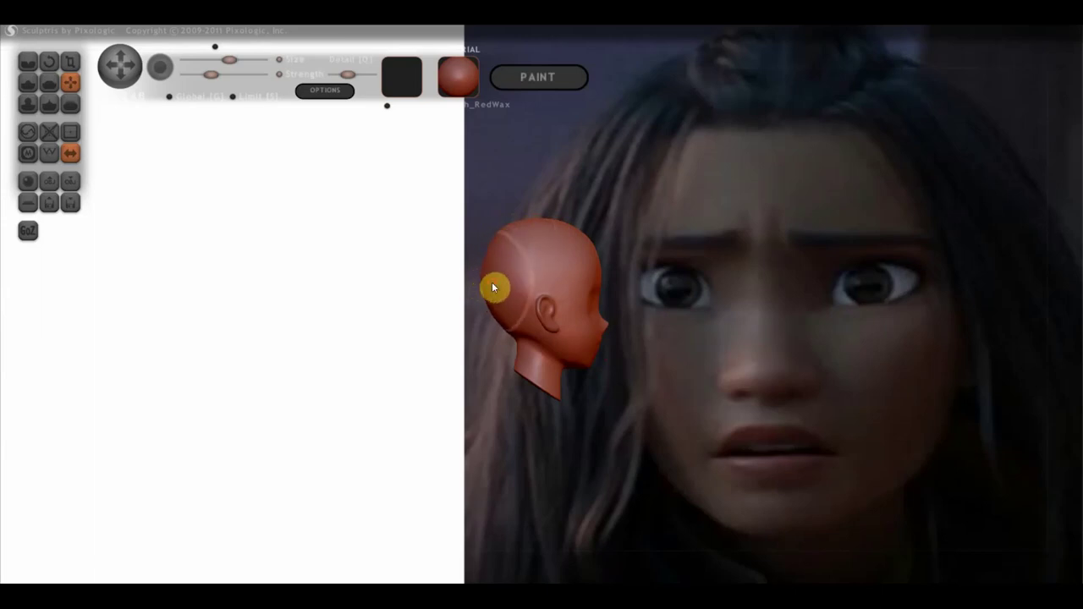
scroll(513, 391, up, 3)
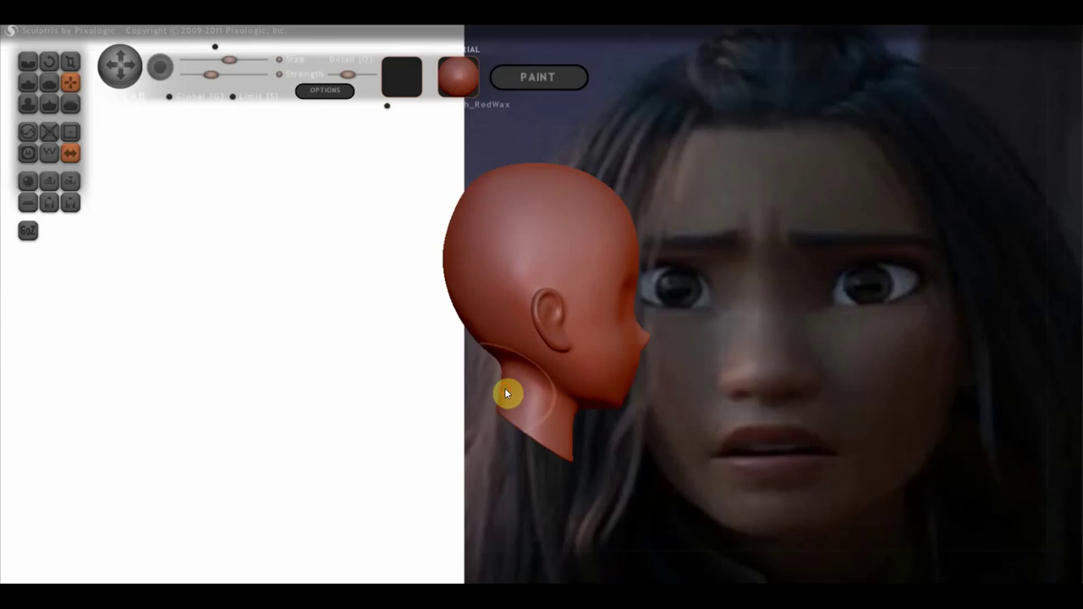
mouse_move(545, 415)
mouse_down()
mouse_move(555, 414)
mouse_move(534, 411)
mouse_up()
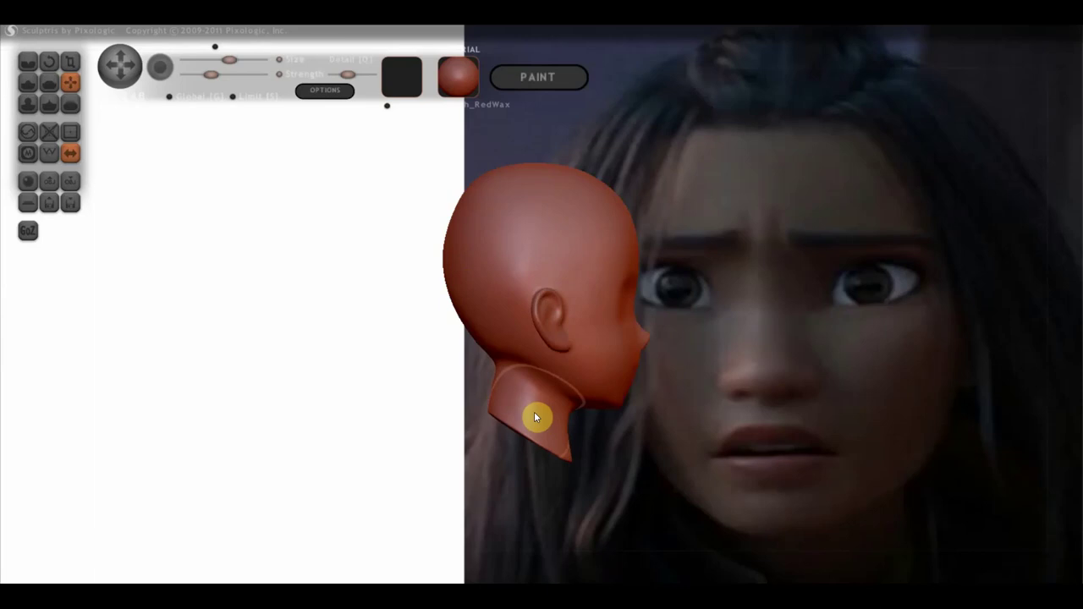
key(ctrl+z)
drag(496, 409, 481, 479)
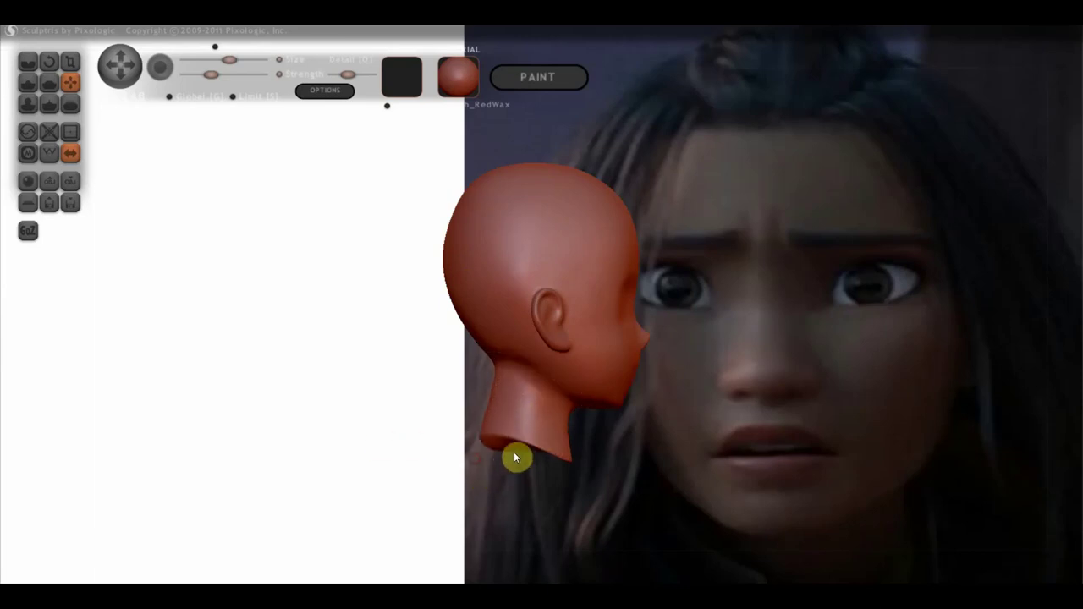
drag(511, 459, 494, 445)
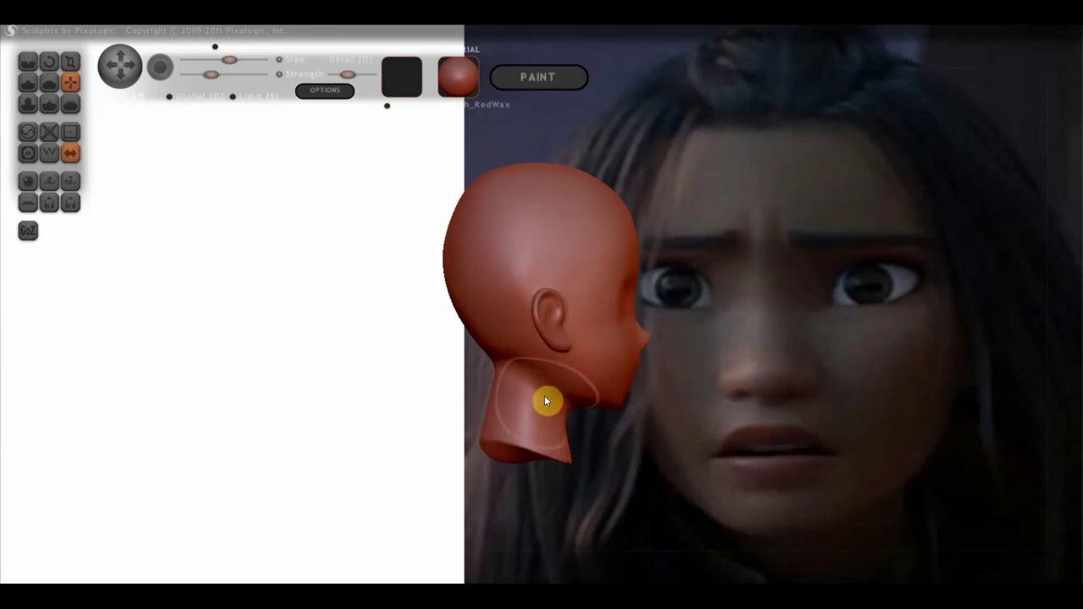
drag(499, 371, 494, 426)
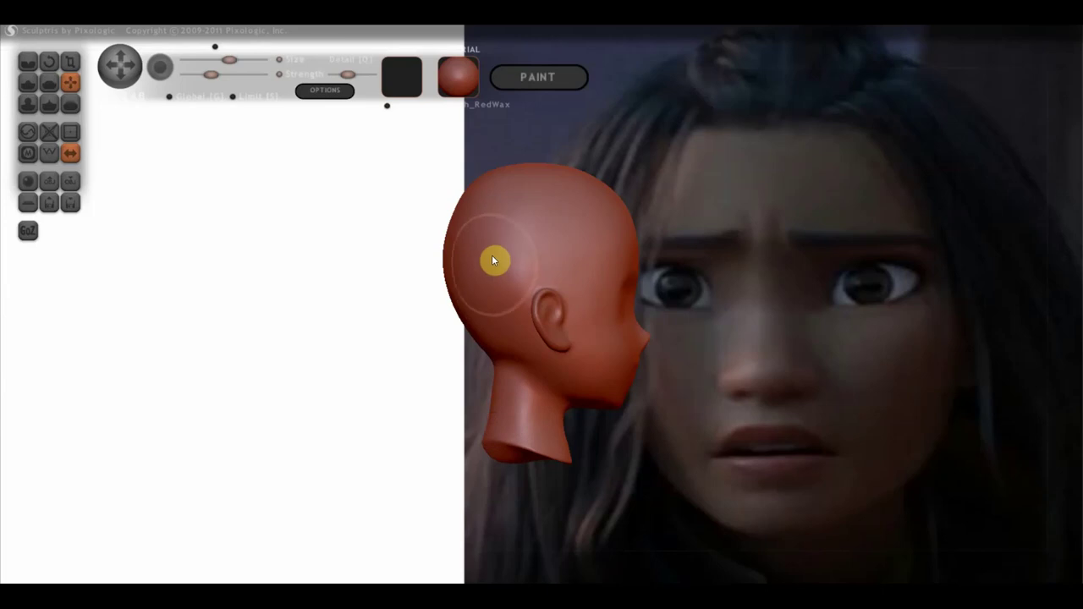
scroll(501, 222, down, 2)
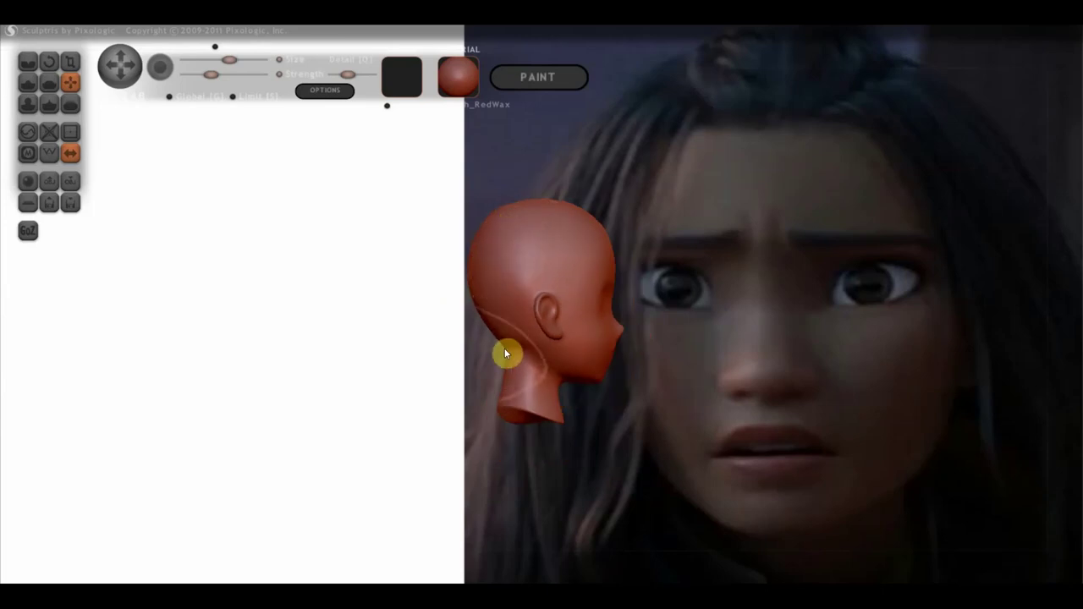
right_drag(517, 368, 407, 431)
right_drag(466, 391, 493, 488)
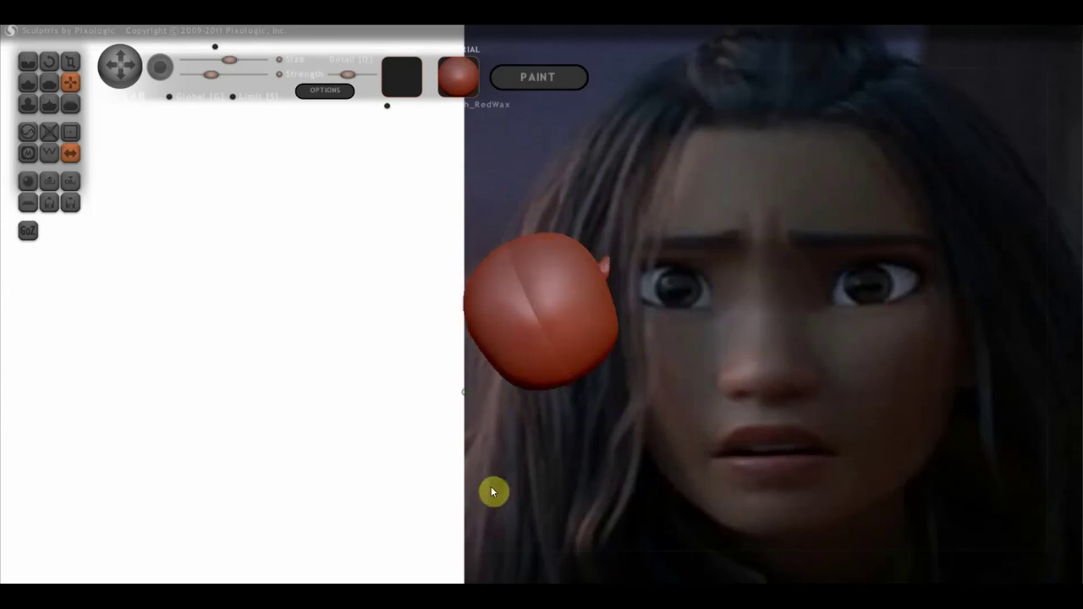
mouse_move(489, 394)
right_down()
mouse_move(546, 310)
mouse_move(474, 298)
right_up()
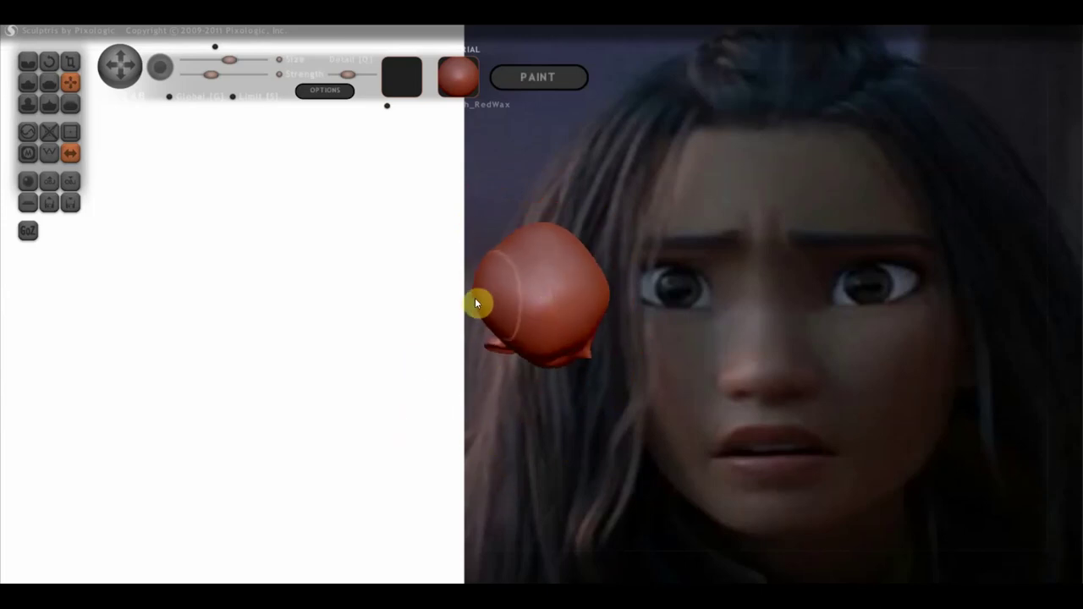
mouse_move(570, 334)
right_down()
mouse_move(854, 273)
mouse_move(769, 268)
right_up()
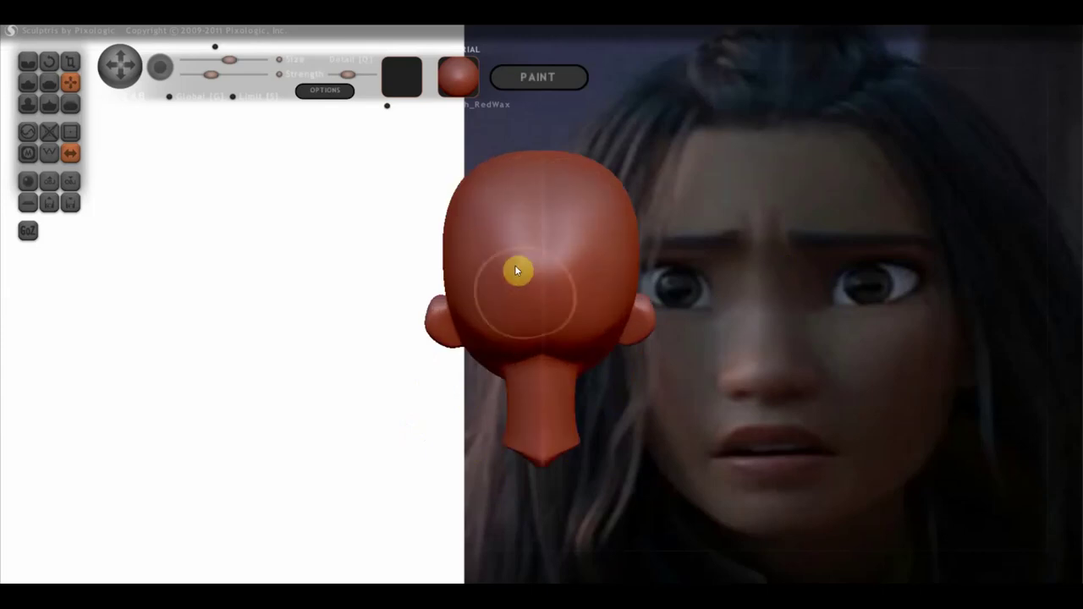
scroll(481, 264, down, 1)
scroll(470, 241, down, 1)
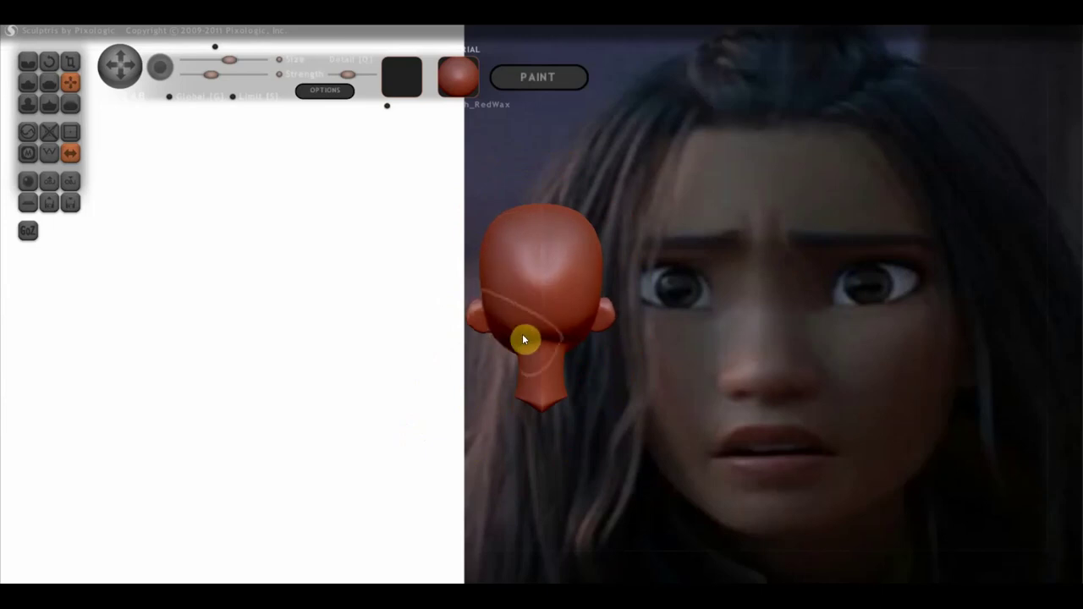
mouse_move(525, 334)
right_down()
mouse_move(396, 328)
mouse_move(293, 305)
right_up()
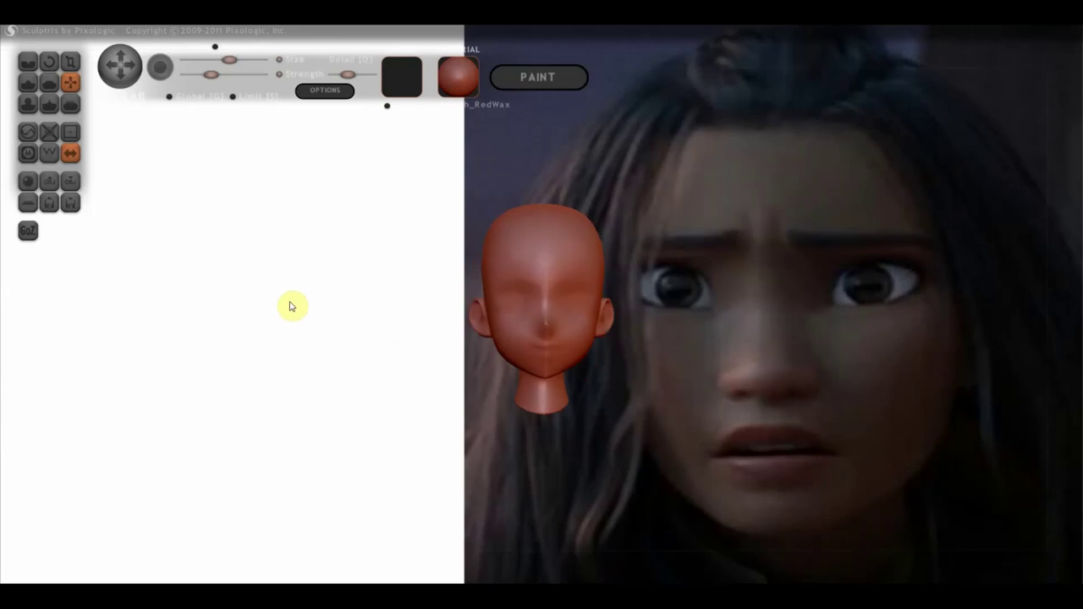
scroll(537, 223, up, 3)
mouse_move(537, 223)
right_down()
mouse_move(570, 226)
mouse_move(703, 315)
right_up()
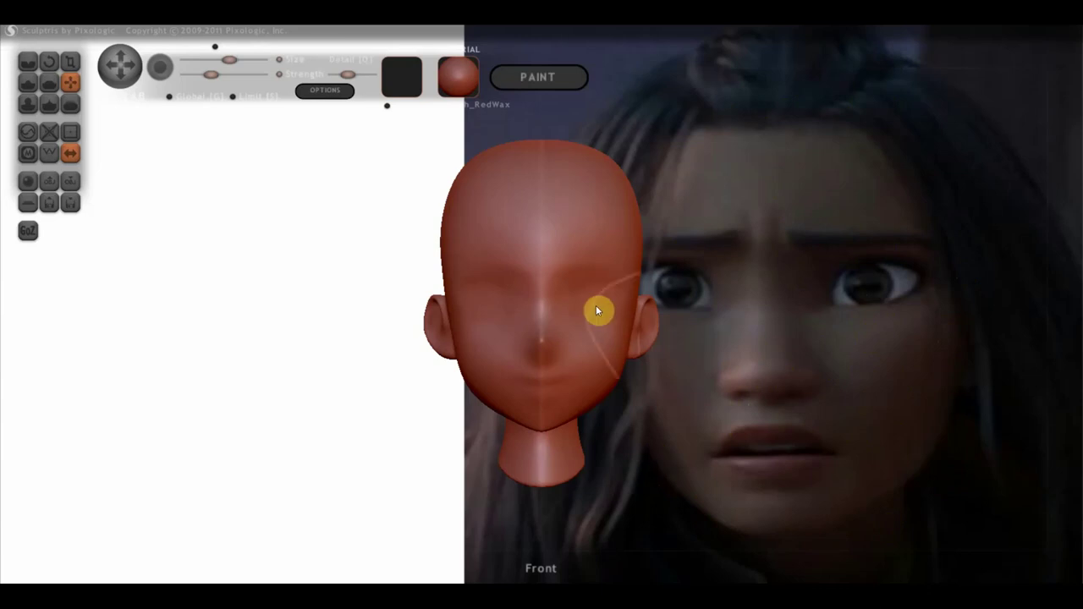
scroll(595, 306, up, 3)
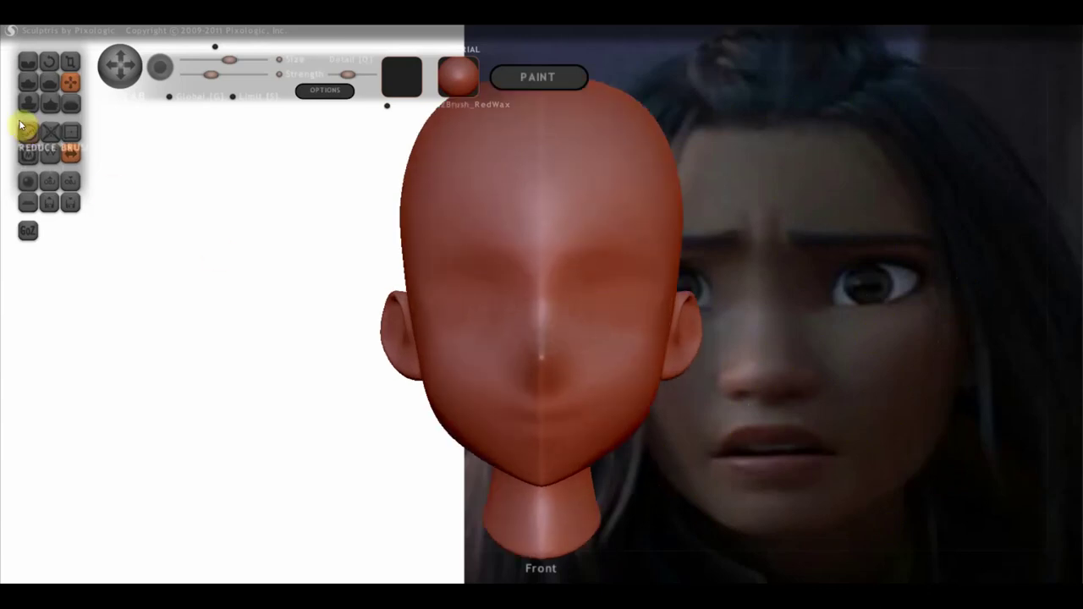
- With the Crease tool, carve the mouth line, eye creases, frown lines between the brows and deeper eye sockets
click(27, 83)
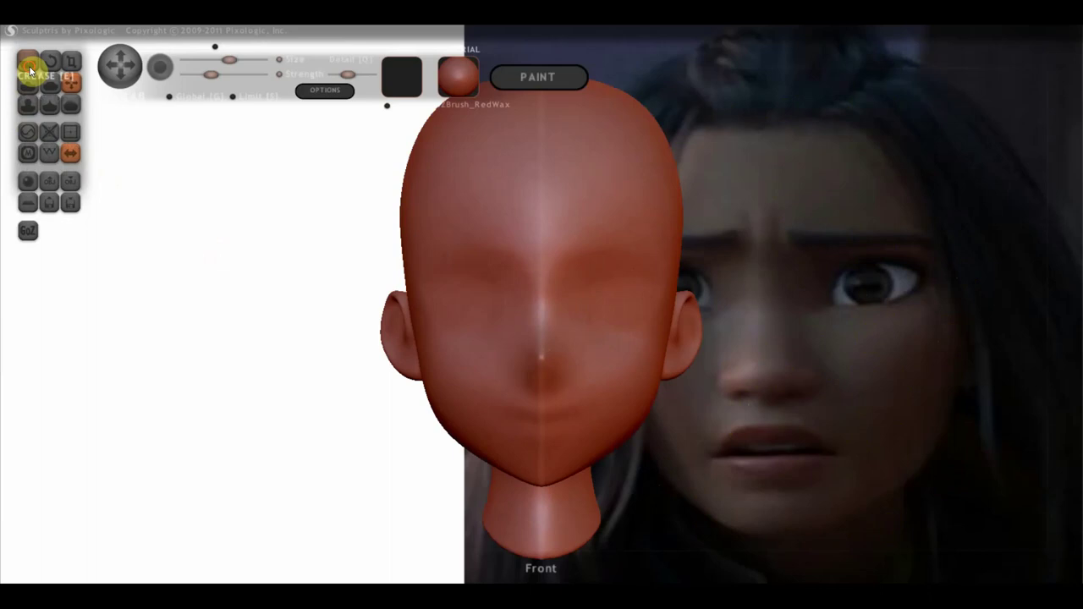
scroll(524, 412, up, 1)
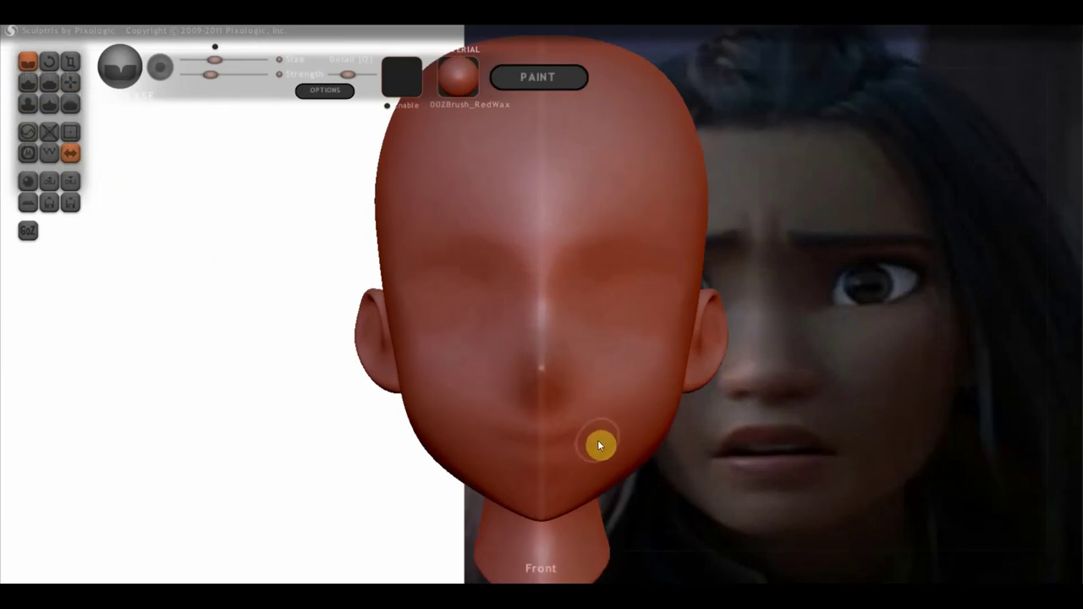
drag(501, 442, 564, 441)
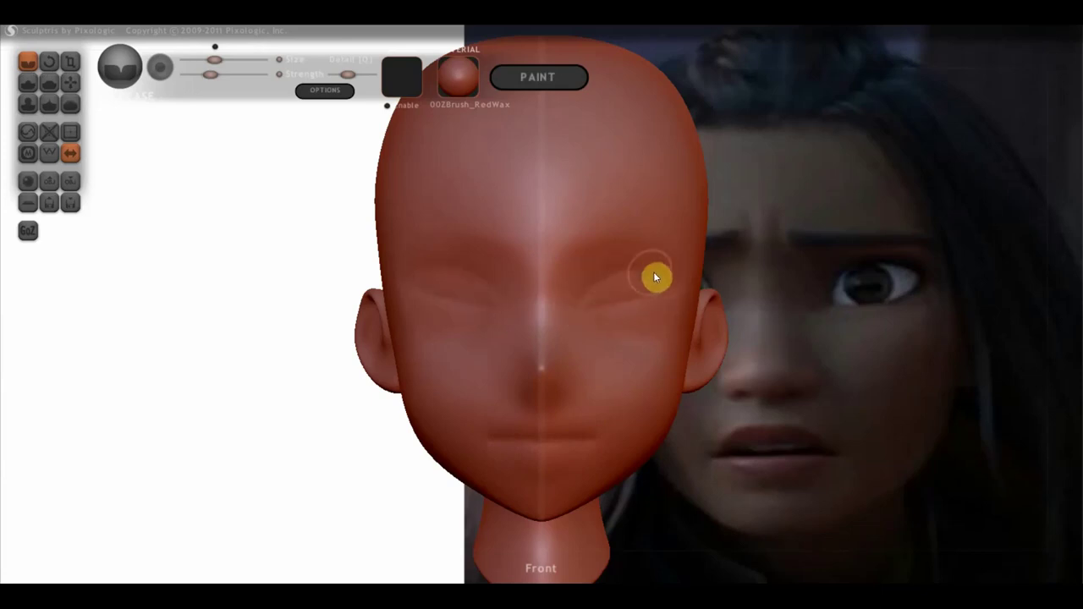
drag(615, 291, 672, 269)
drag(565, 217, 582, 270)
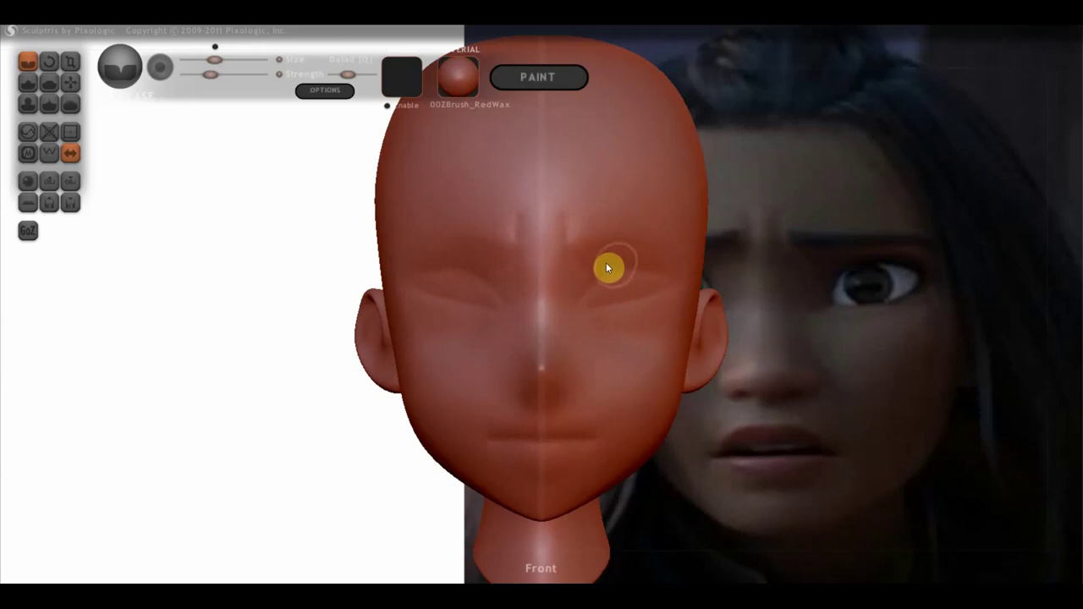
drag(684, 255, 658, 296)
scroll(646, 407, down, 3)
scroll(647, 407, up, 2)
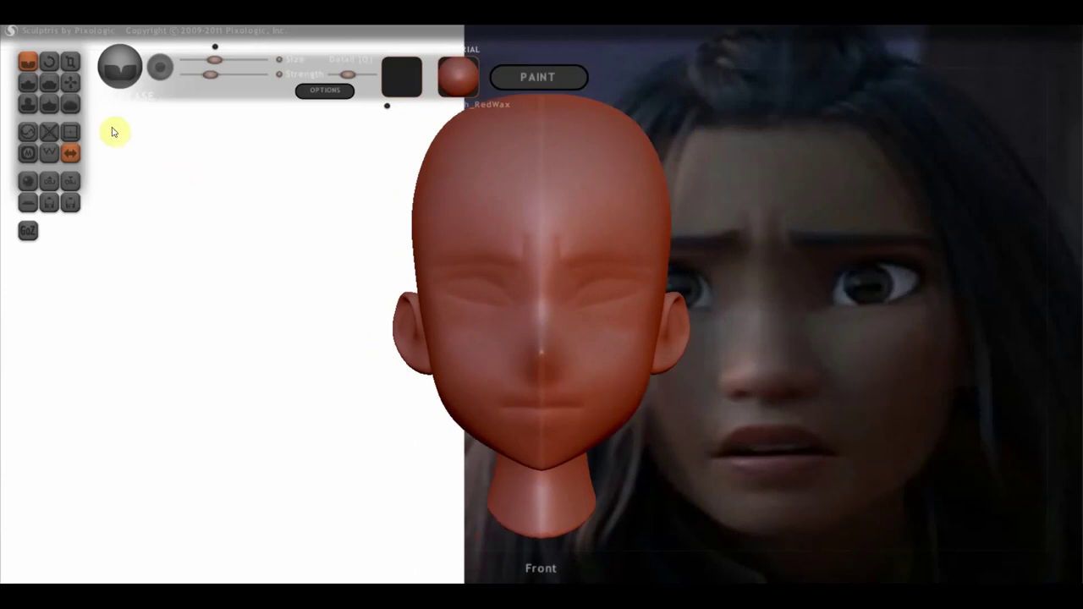
click(28, 82)
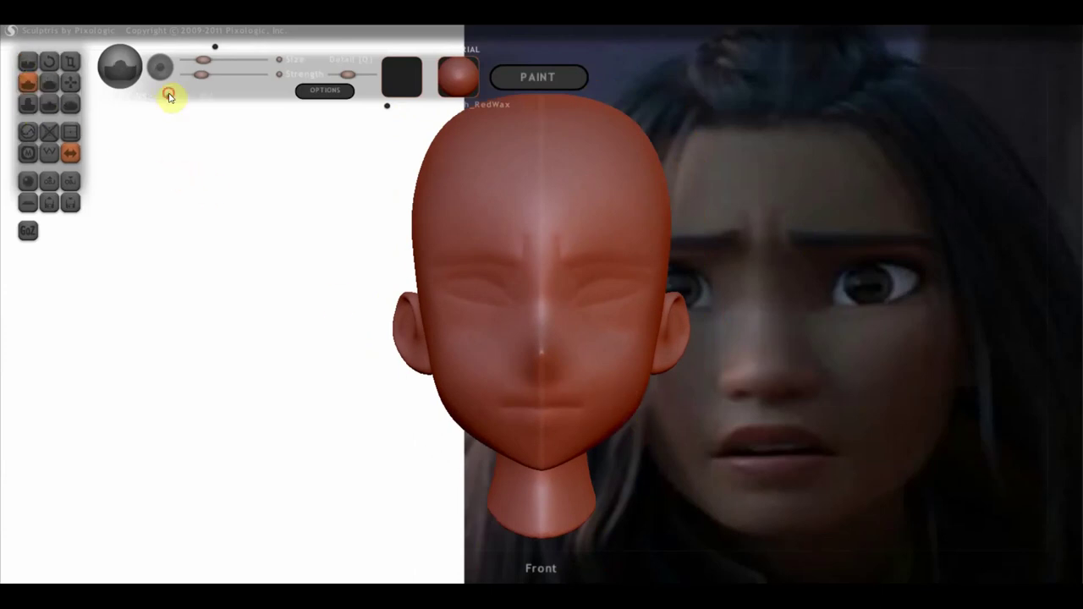
- Raise the Draw brush's strength and size
scroll(498, 418, up, 2)
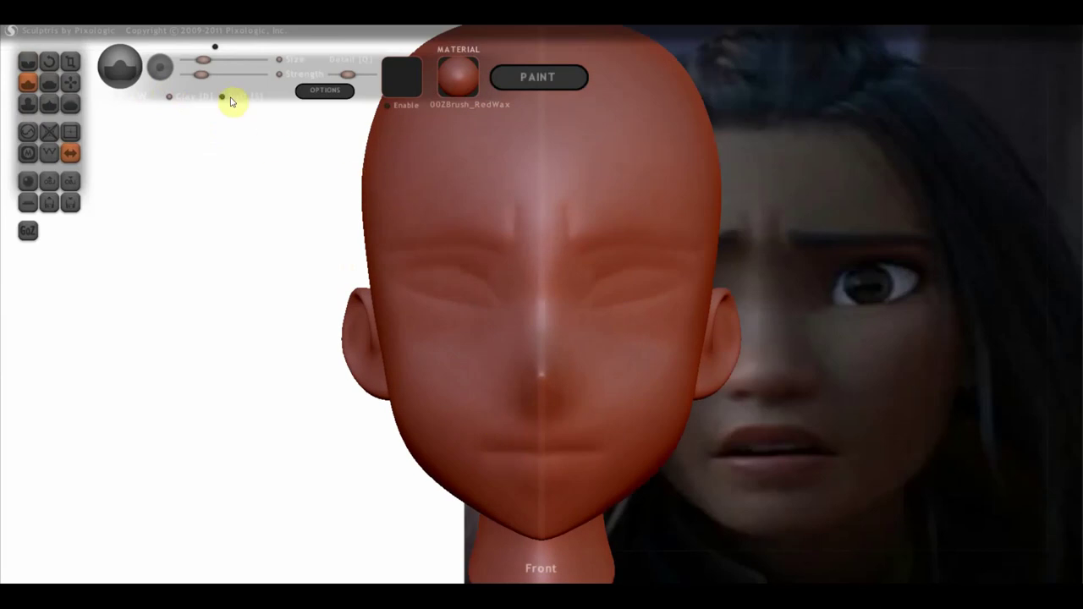
click(213, 75)
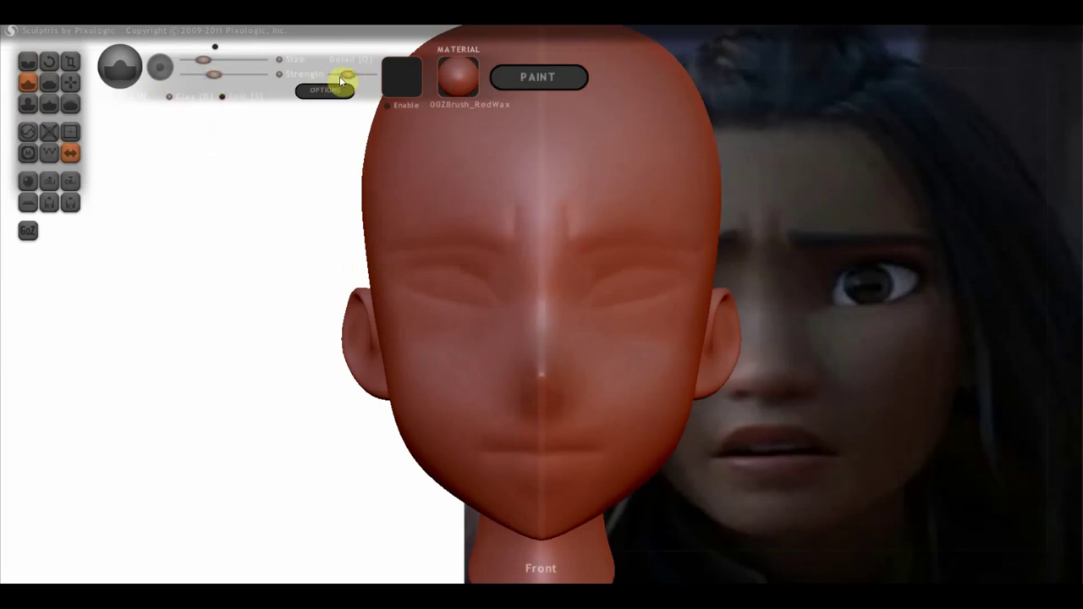
scroll(533, 478, down, 2)
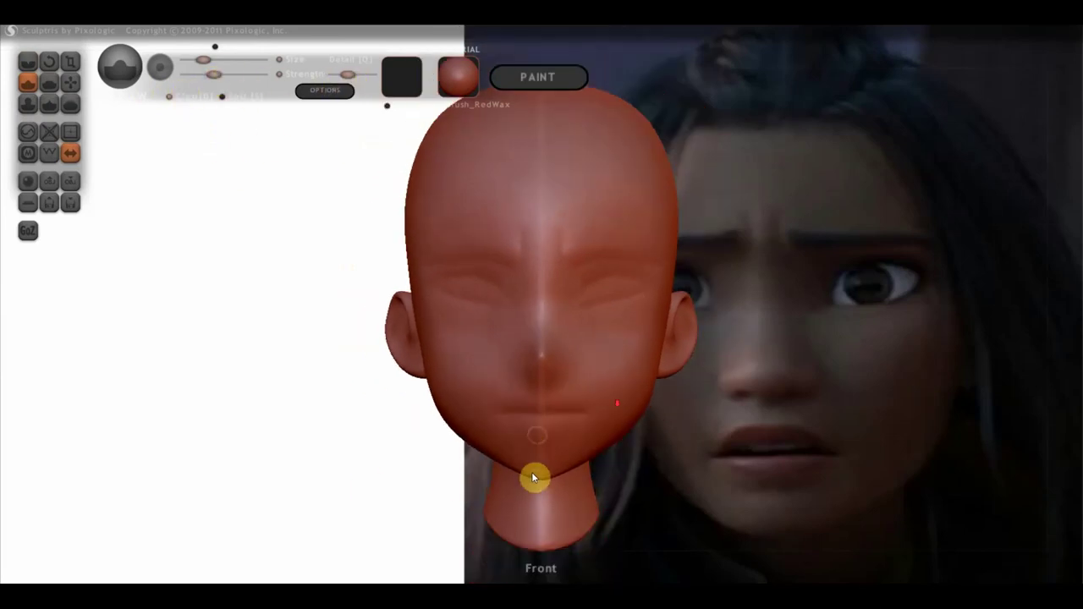
click(216, 60)
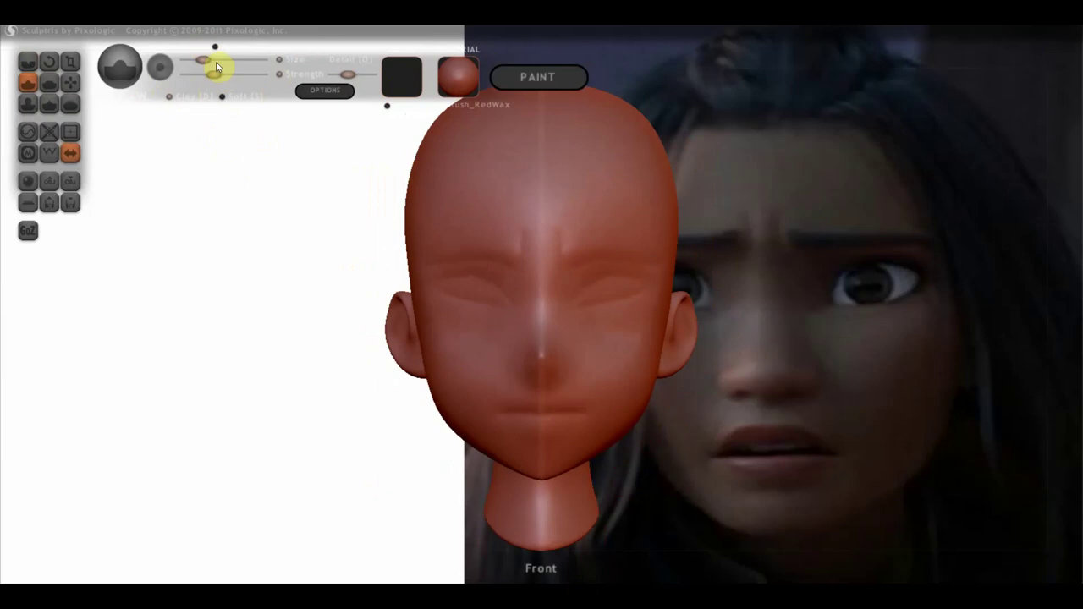
drag(216, 60, 214, 61)
mouse_move(297, 138)
mouse_down()
mouse_move(593, 370)
mouse_move(593, 326)
mouse_up()
- Build up a cheekbone ridge from under the eye toward the ear, then lower the brush strength
scroll(552, 325, up, 2)
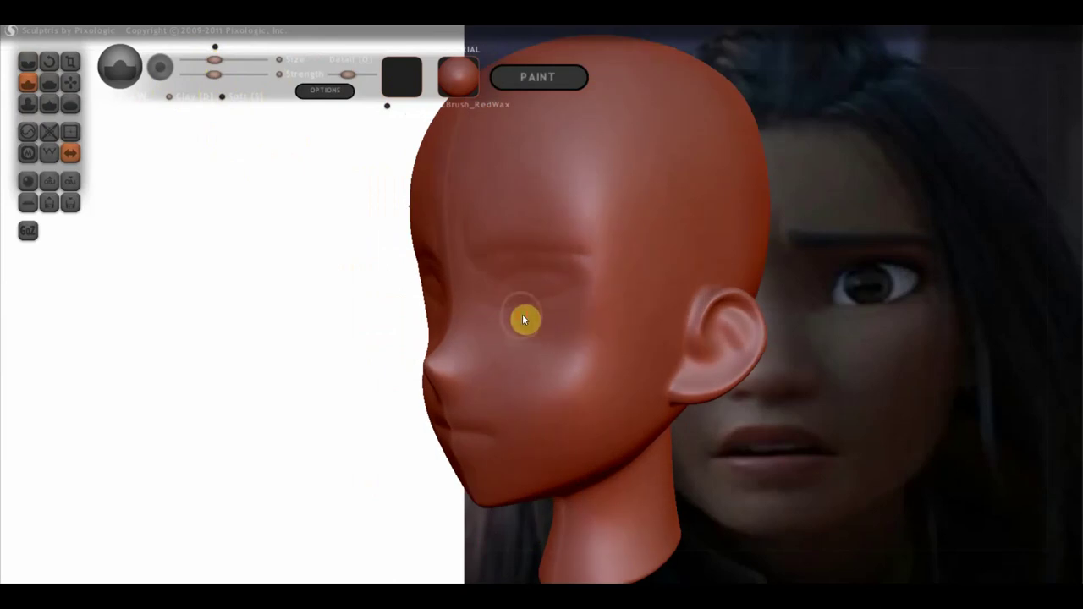
drag(525, 316, 559, 313)
drag(227, 76, 204, 76)
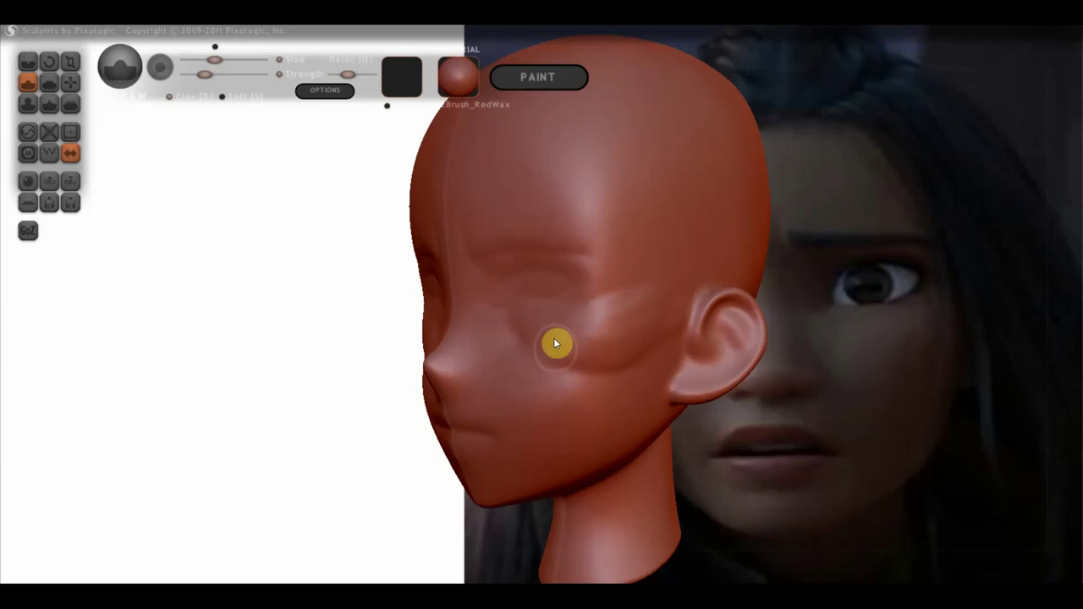
click(195, 75)
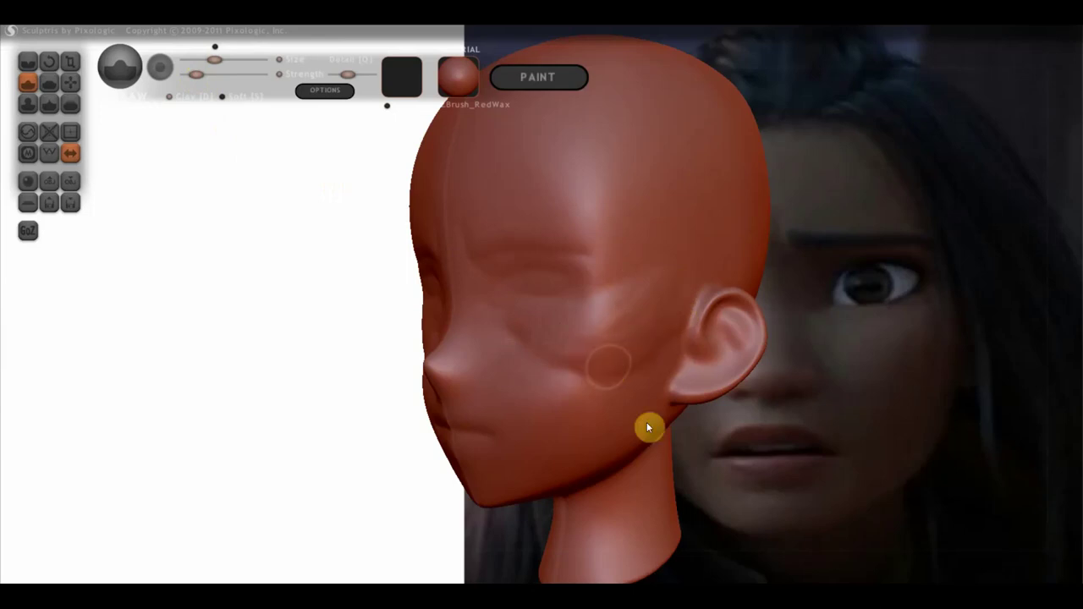
right_drag(645, 452, 629, 442)
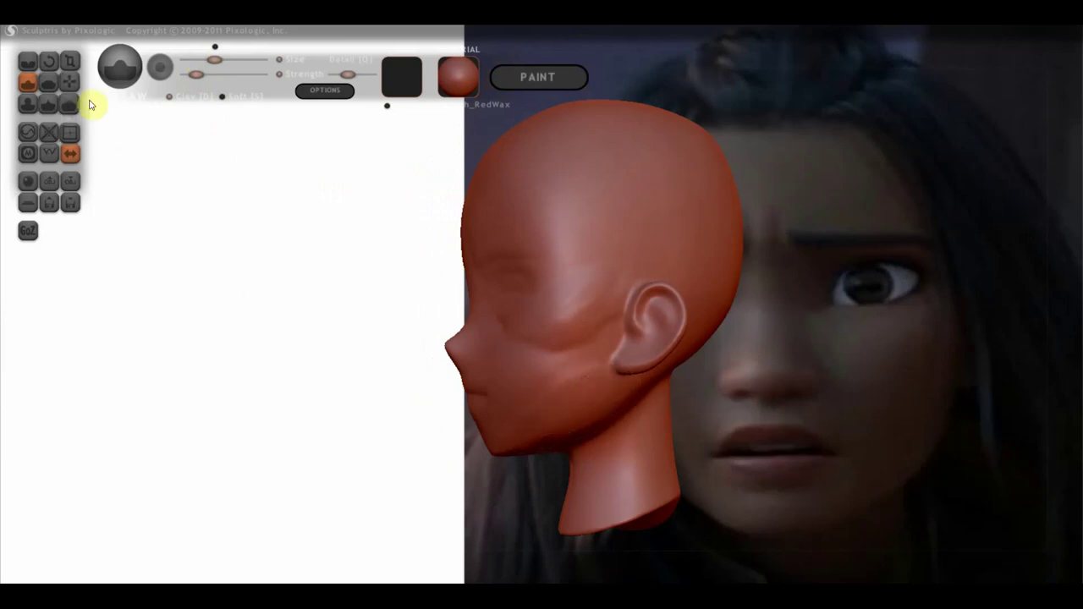
click(71, 82)
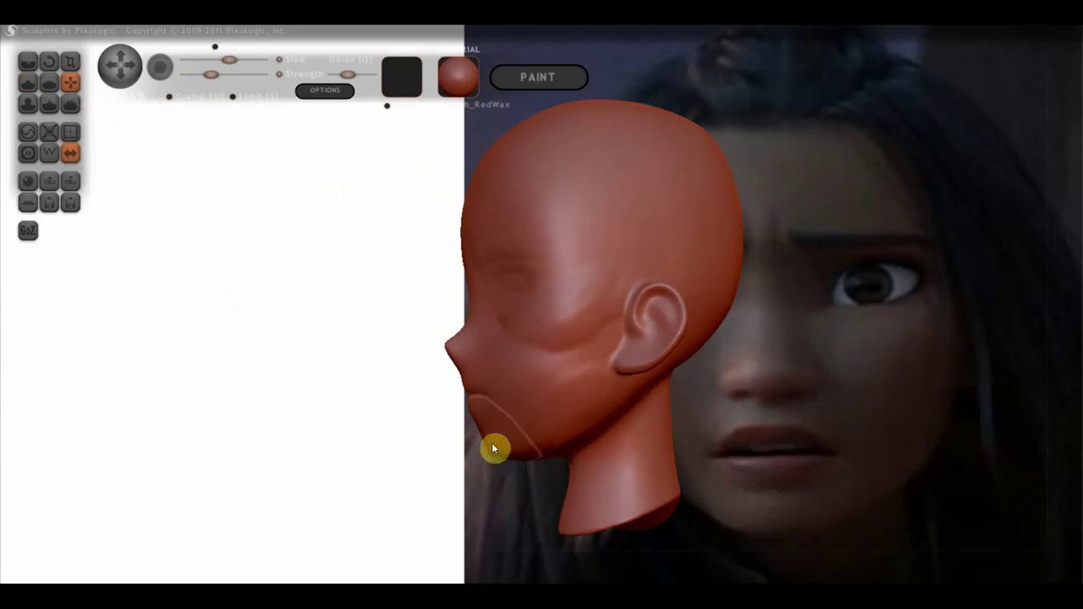
- Use Grab to push the cheek in front of the left ear and reshape the left forehead
scroll(486, 445, up, 3)
mouse_move(569, 449)
right_down()
mouse_move(684, 445)
mouse_move(632, 447)
mouse_move(648, 448)
right_up()
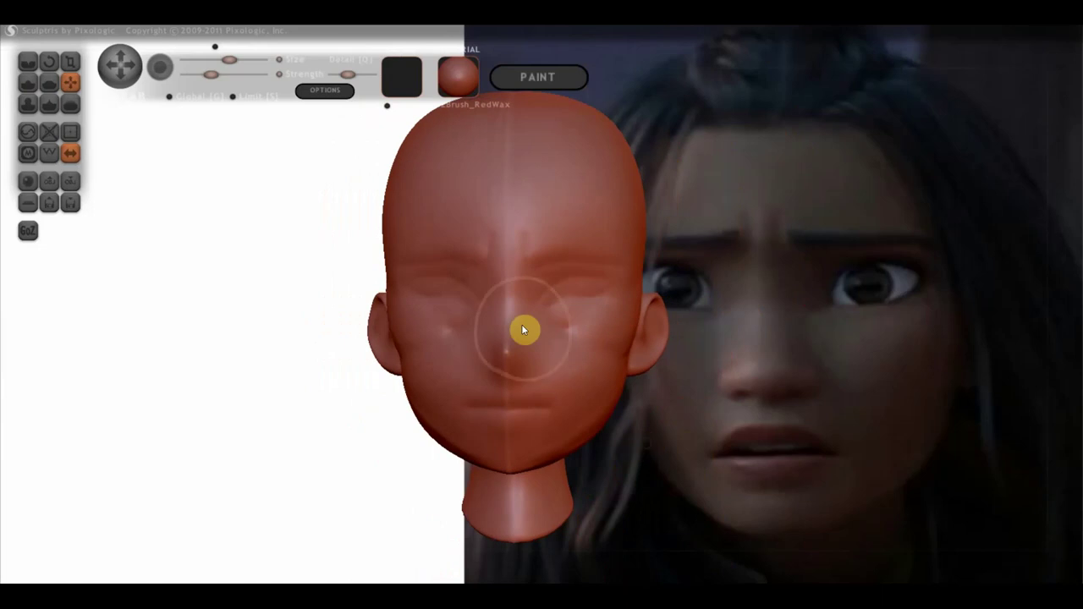
scroll(525, 328, down, 2)
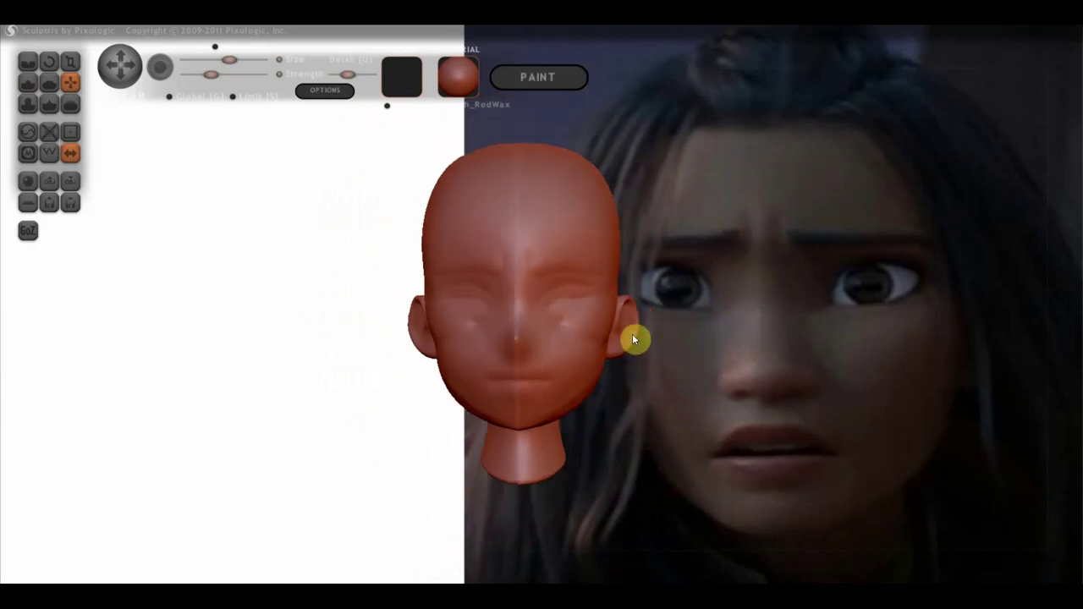
mouse_move(628, 333)
right_down()
mouse_move(488, 321)
mouse_move(513, 336)
right_up()
mouse_move(513, 336)
mouse_down()
mouse_move(562, 333)
mouse_move(569, 303)
mouse_move(550, 350)
mouse_move(584, 325)
mouse_move(572, 319)
mouse_move(550, 364)
mouse_move(568, 347)
mouse_move(596, 372)
mouse_move(565, 362)
mouse_move(752, 382)
mouse_move(761, 371)
mouse_up()
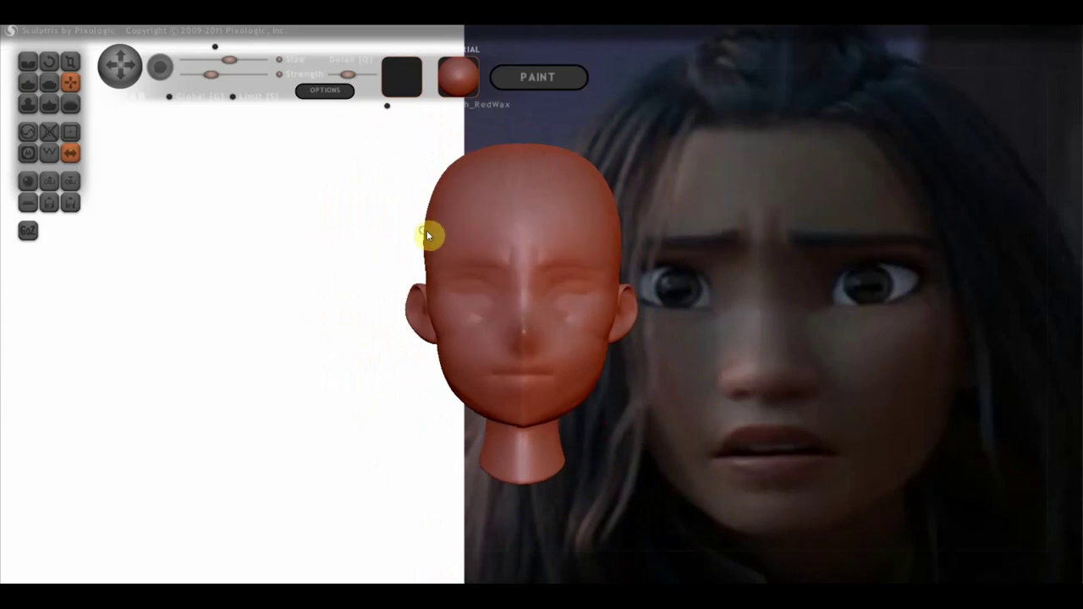
mouse_move(429, 234)
mouse_down()
mouse_move(448, 238)
mouse_move(446, 181)
mouse_move(467, 189)
mouse_up()
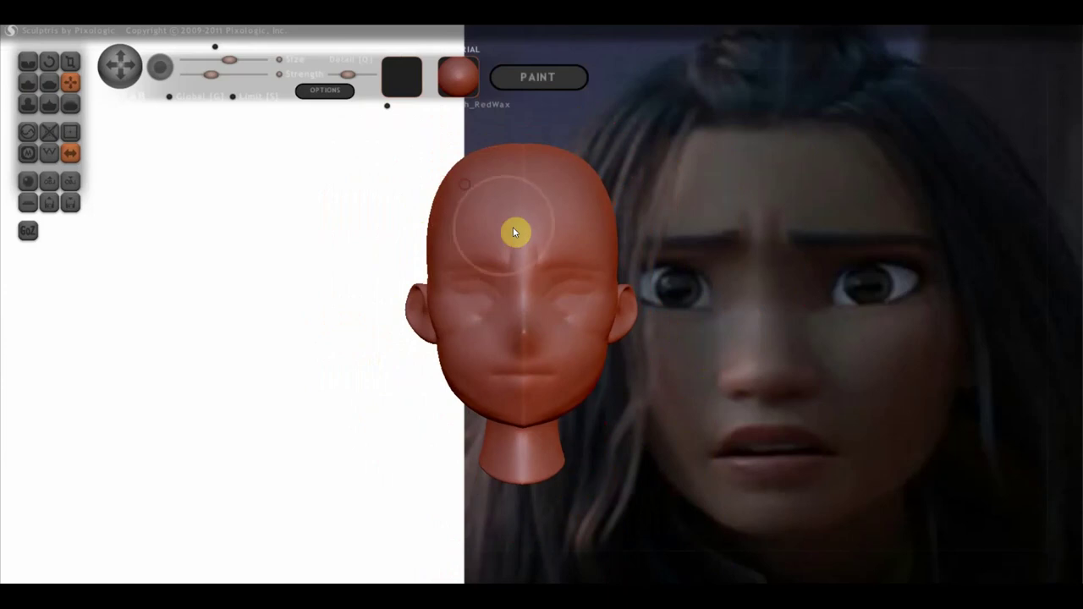
scroll(486, 228, up, 3)
click(28, 82)
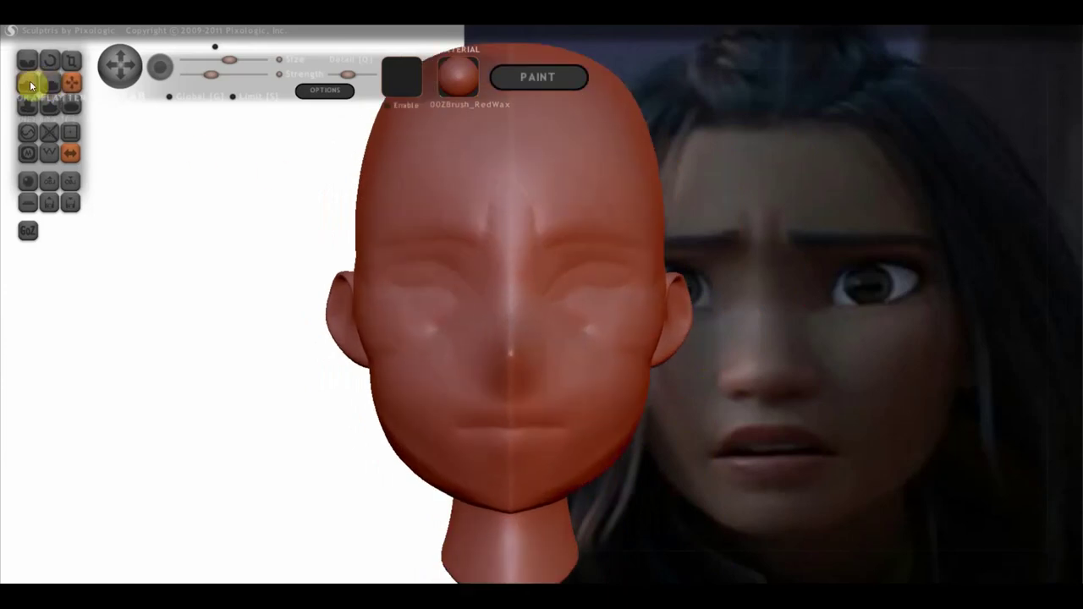
- Round out the nose tip and raise a brow ridge over the right eye with the Draw brush
scroll(541, 283, up, 2)
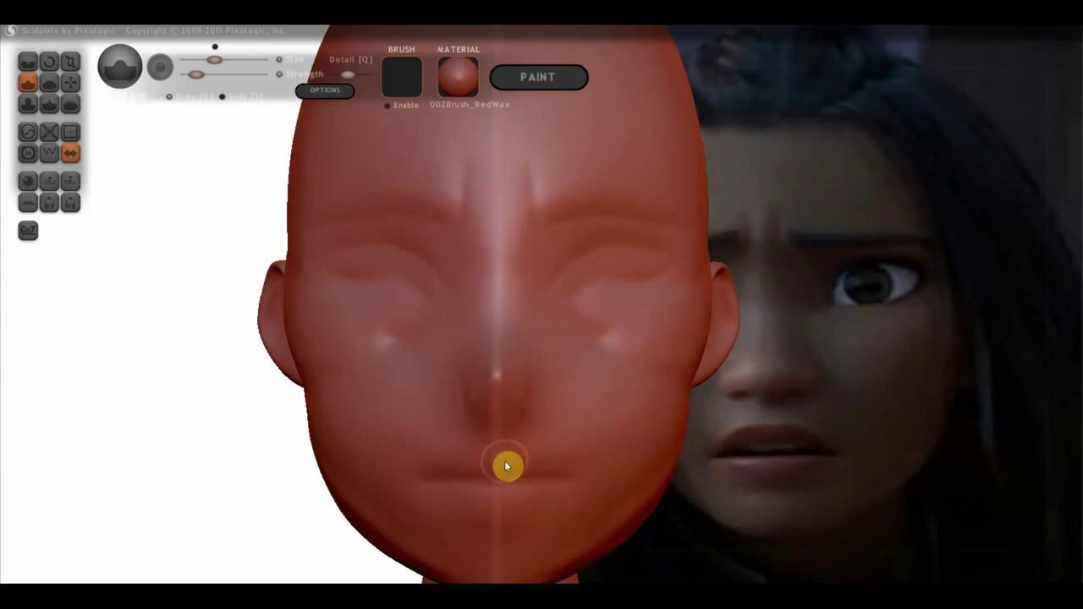
drag(499, 457, 514, 383)
drag(488, 381, 485, 407)
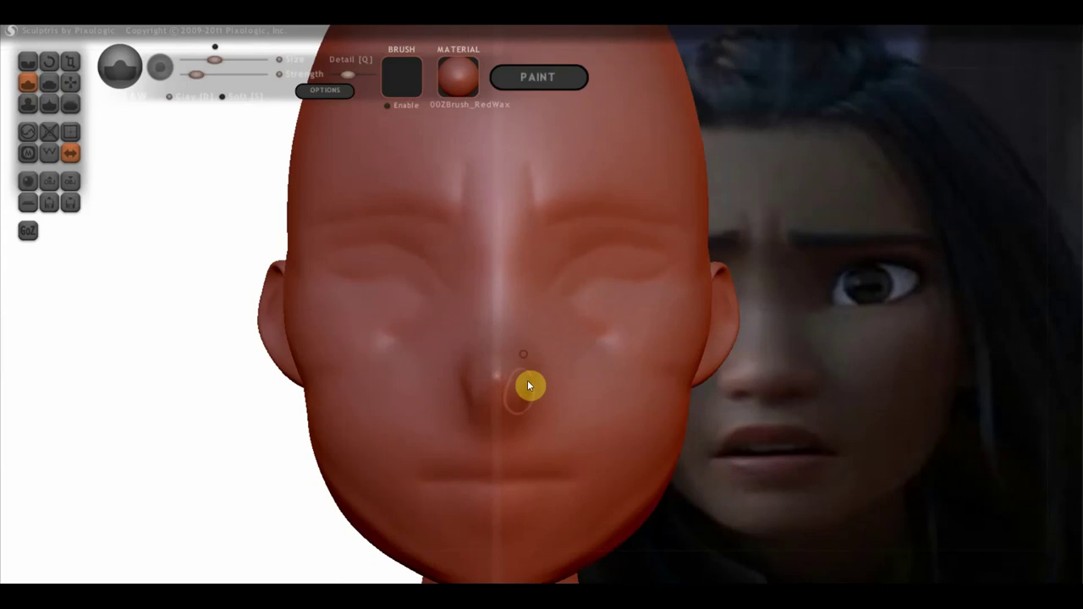
mouse_move(533, 401)
right_down()
mouse_move(415, 398)
mouse_move(490, 378)
right_up()
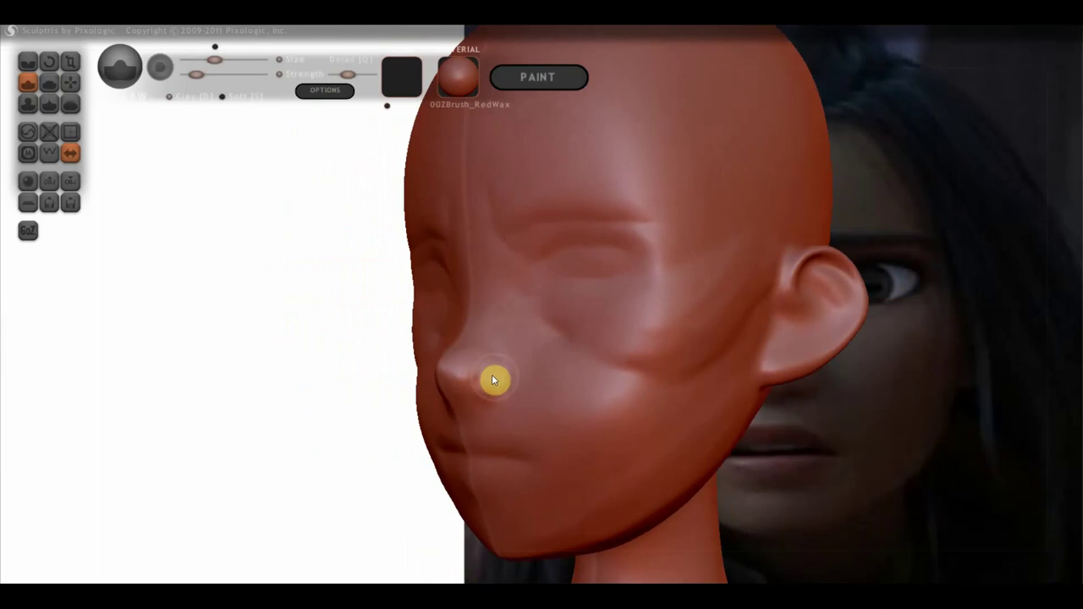
right_drag(486, 317, 563, 264)
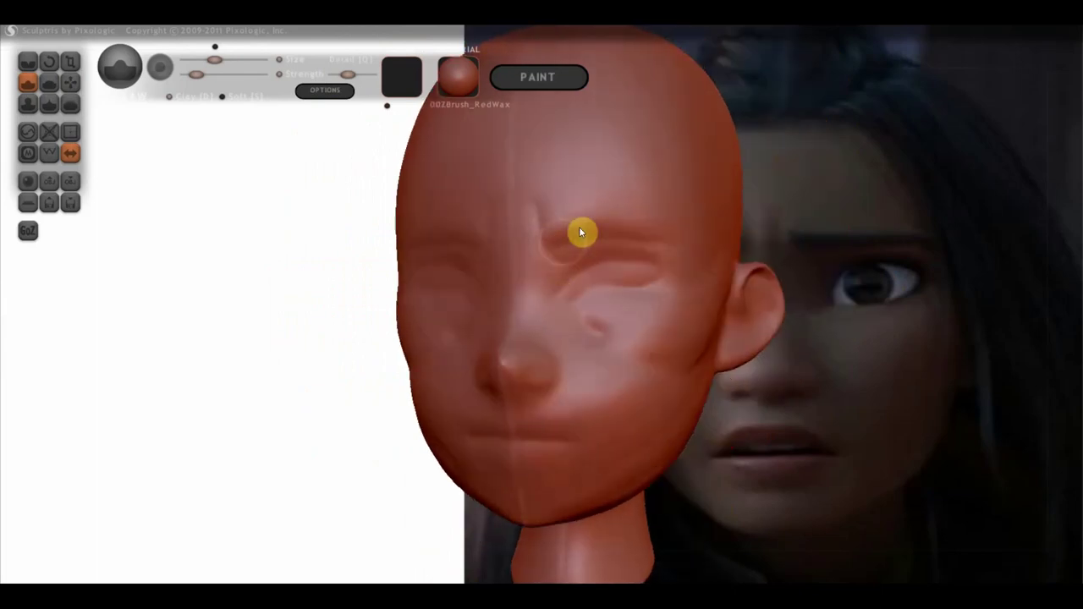
mouse_move(561, 217)
mouse_down()
mouse_move(551, 229)
mouse_move(700, 230)
mouse_up()
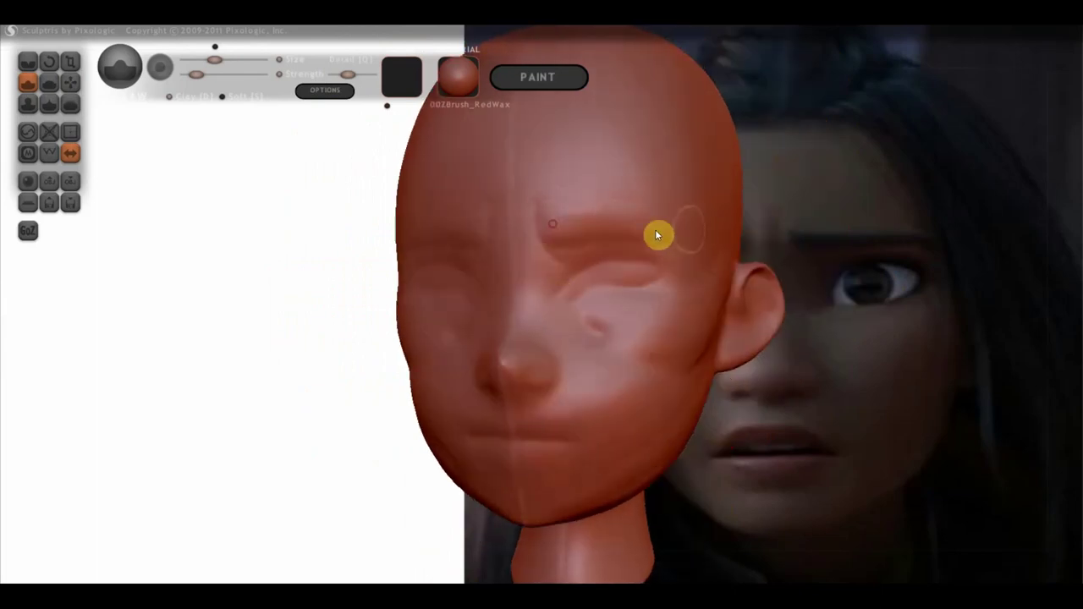
scroll(672, 236, up, 2)
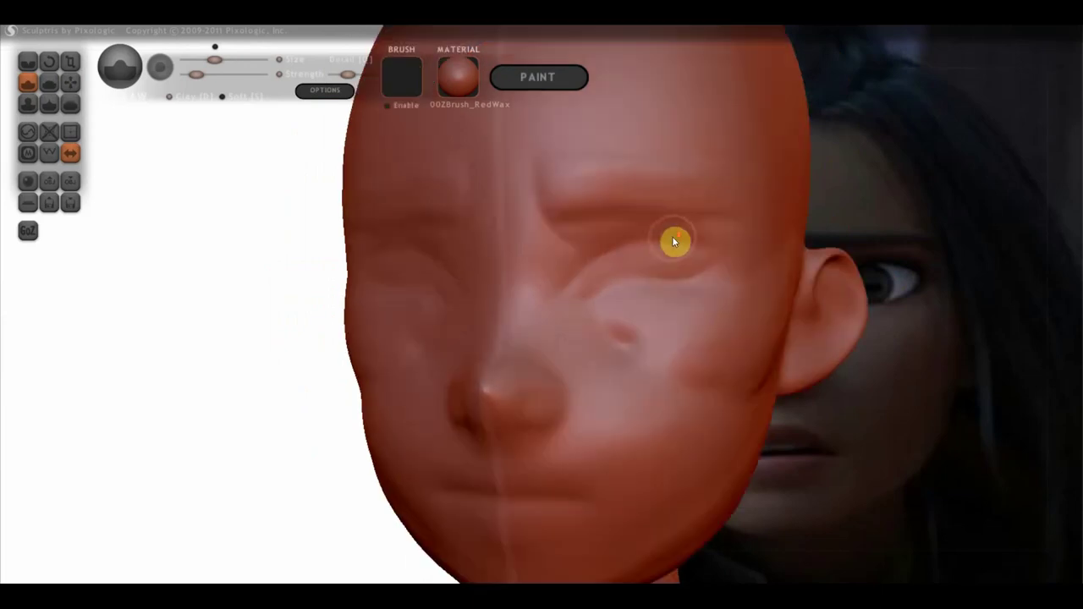
scroll(651, 231, up, 2)
mouse_move(573, 223)
mouse_down()
mouse_move(737, 211)
mouse_move(581, 232)
mouse_move(687, 223)
mouse_up()
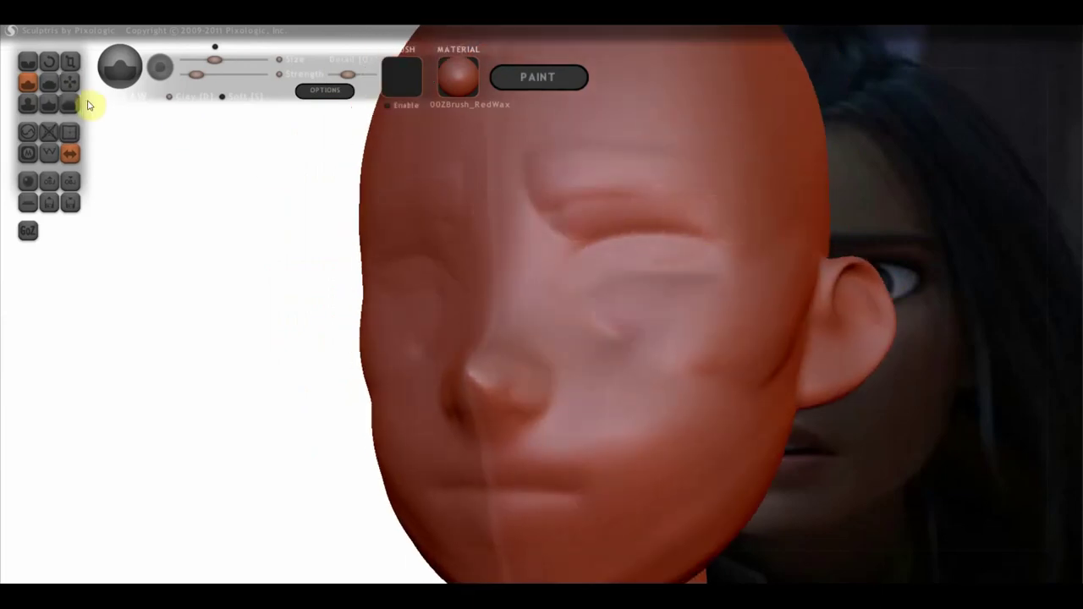
- Flatten the raised brow ridge with the Flatten tool
click(49, 82)
drag(382, 225, 561, 203)
right_drag(641, 242, 513, 254)
mouse_move(513, 254)
mouse_down()
mouse_move(619, 235)
mouse_move(483, 257)
mouse_move(675, 232)
mouse_move(505, 264)
mouse_move(510, 273)
mouse_move(640, 232)
mouse_move(684, 232)
mouse_move(656, 223)
mouse_move(490, 261)
mouse_up()
right_drag(489, 260, 628, 298)
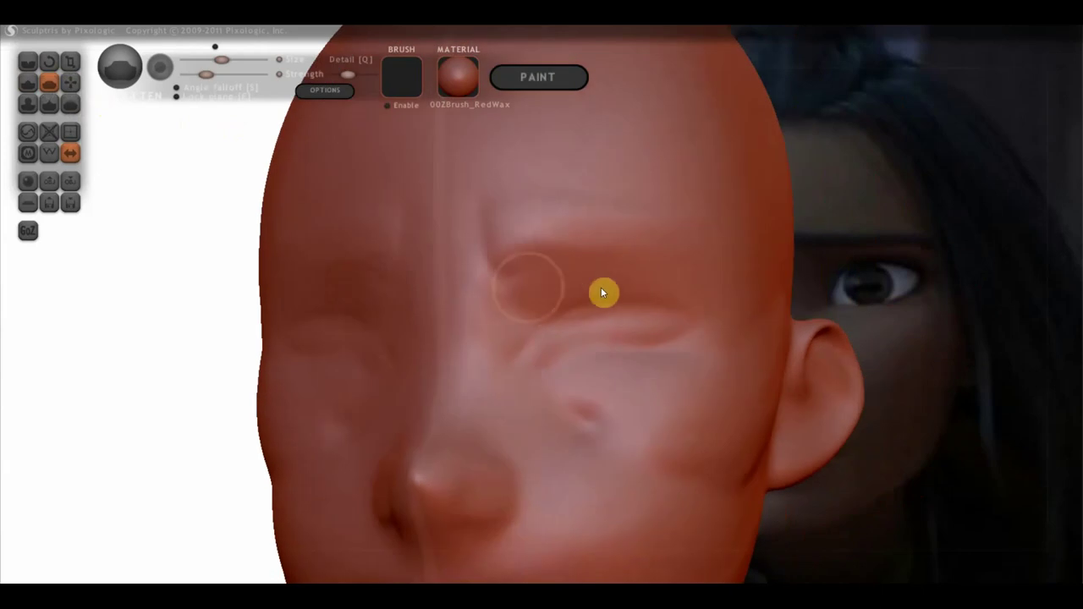
- Use Grab to pull the brow and eye area down and outward
click(70, 82)
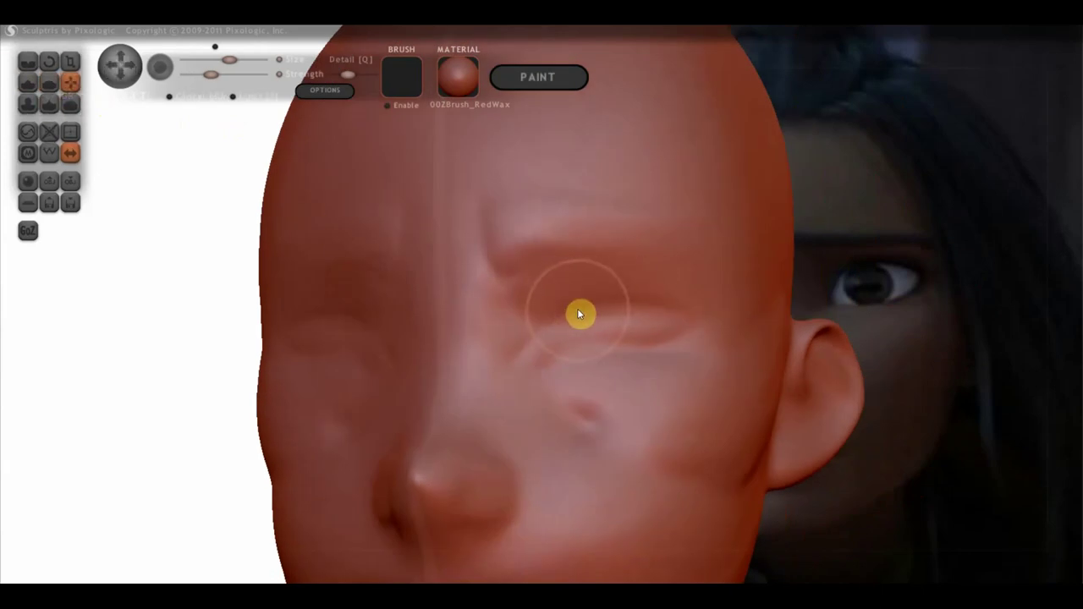
mouse_move(580, 280)
mouse_down()
mouse_move(614, 297)
mouse_move(661, 288)
mouse_up()
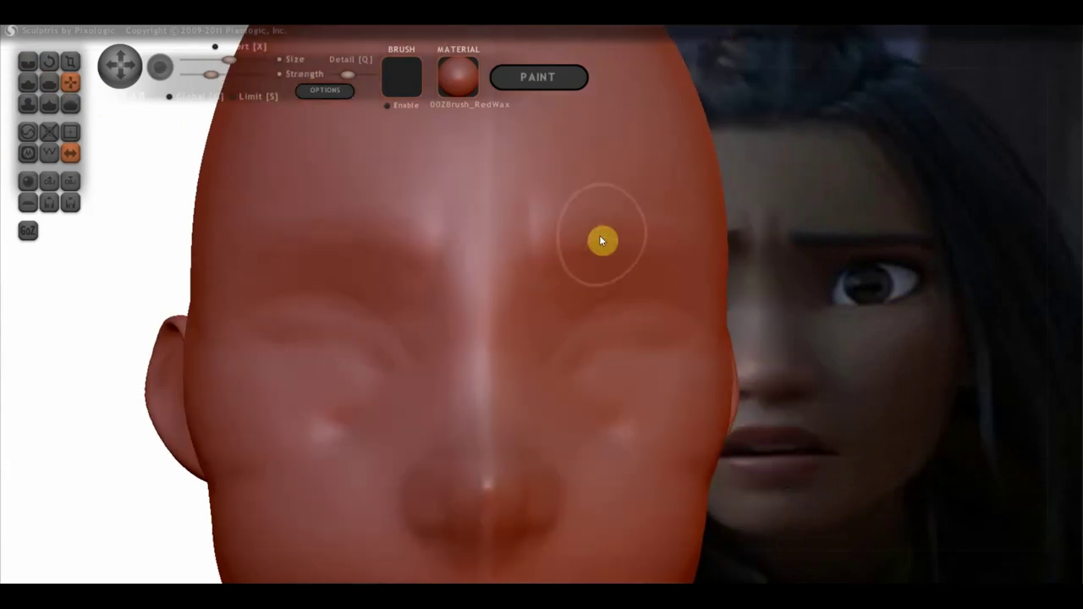
scroll(594, 237, down, 3)
shift+drag(841, 252, 776, 268)
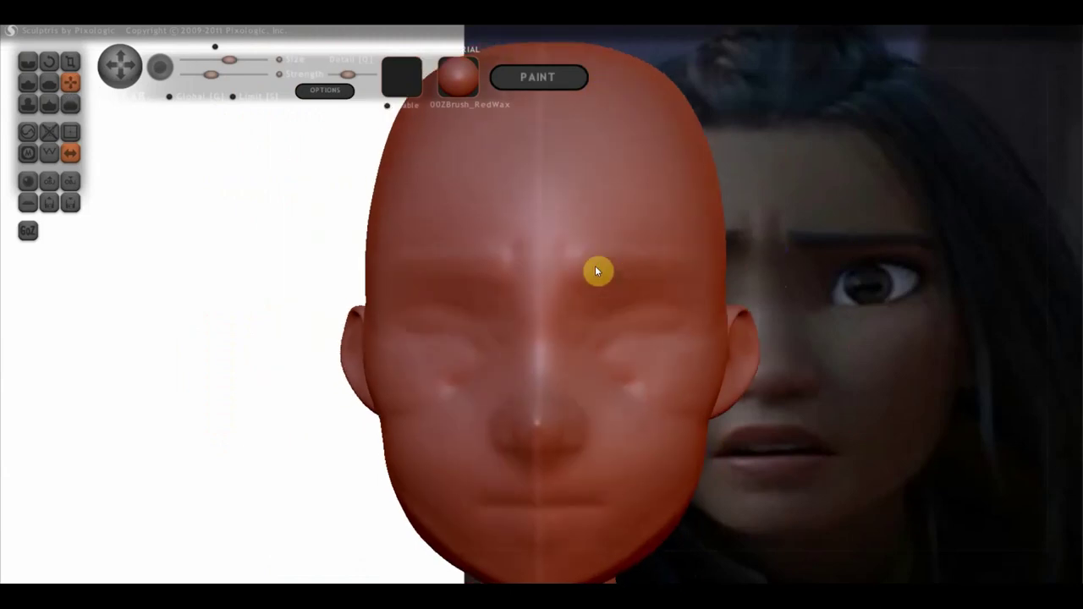
right_drag(595, 268, 454, 279)
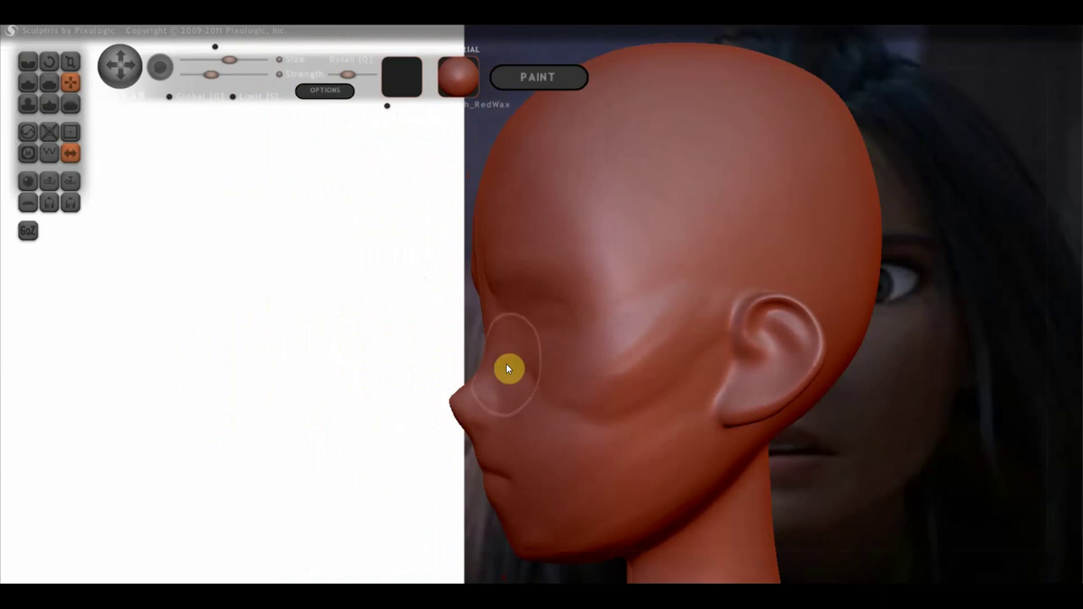
right_drag(511, 363, 551, 363)
mouse_move(552, 364)
alt+mouse_down()
mouse_move(270, 357)
mouse_move(494, 344)
alt+mouse_up()
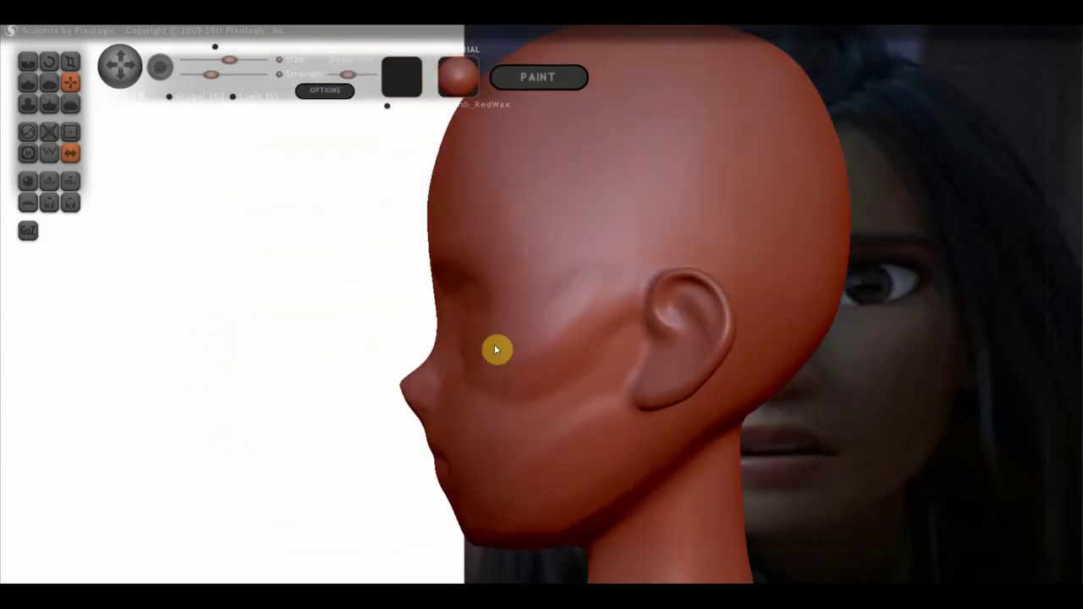
right_drag(494, 344, 443, 336)
- Zoom in on the profile and reshape the nose silhouette down toward the upper lip
scroll(450, 340, up, 2)
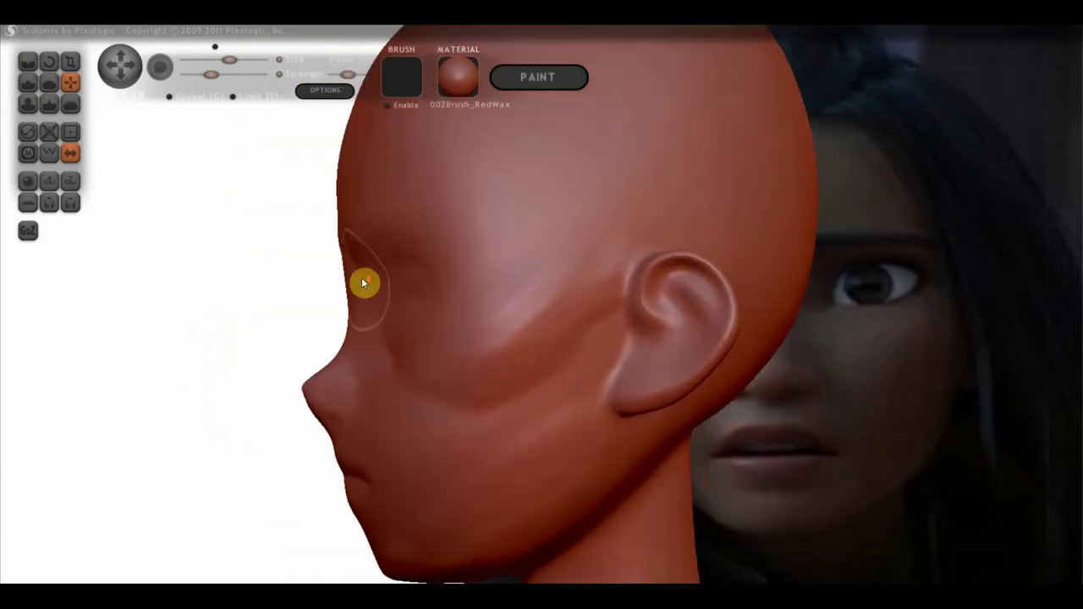
mouse_move(373, 377)
mouse_down()
mouse_move(327, 387)
mouse_move(348, 380)
mouse_move(310, 360)
mouse_up()
scroll(309, 360, up, 3)
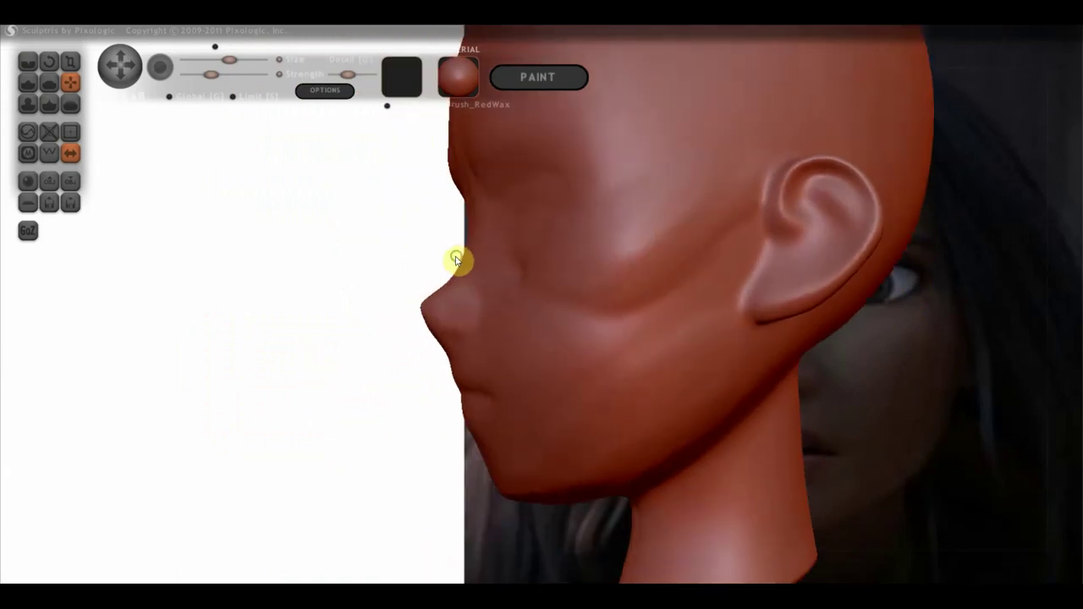
scroll(350, 278, up, 3)
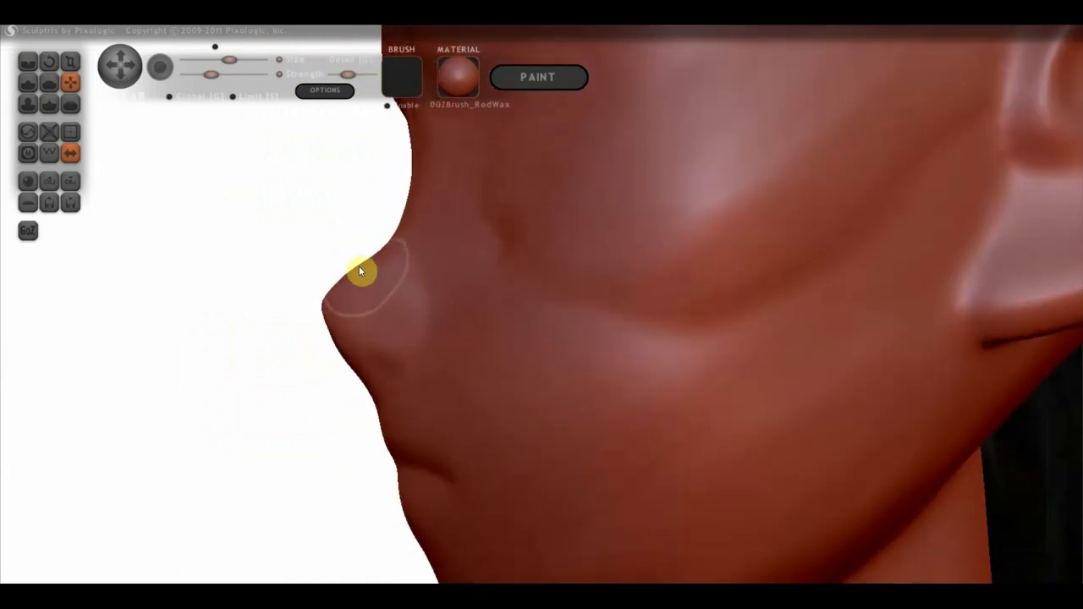
mouse_move(357, 269)
mouse_down()
mouse_move(377, 394)
mouse_move(421, 370)
mouse_move(353, 319)
mouse_move(334, 331)
mouse_move(360, 295)
mouse_move(343, 294)
mouse_up()
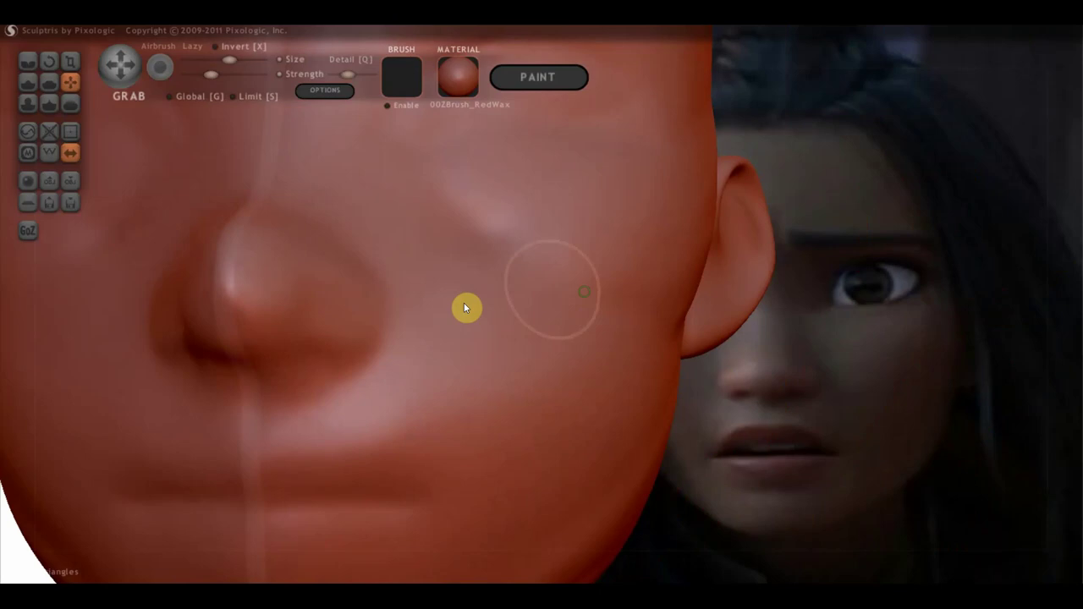
scroll(464, 308, down, 3)
scroll(435, 317, down, 2)
scroll(470, 316, down, 2)
- Orbit the head from profile back to front to review the reshaped nose
right_drag(470, 318, 309, 324)
scroll(466, 361, up, 2)
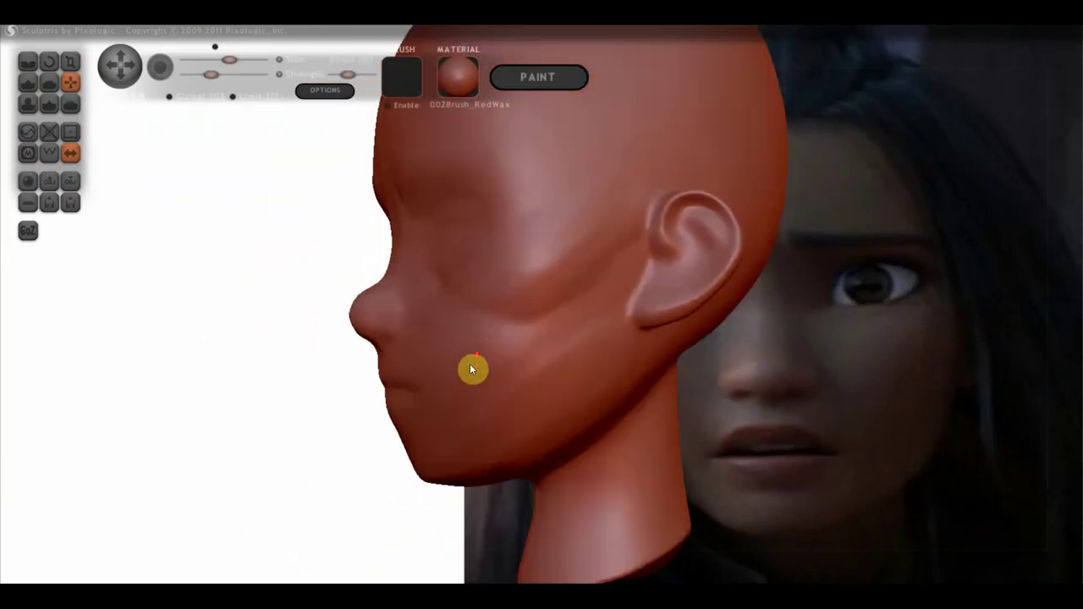
mouse_move(458, 386)
right_down()
mouse_move(402, 356)
mouse_move(452, 237)
right_up()
scroll(452, 266, down, 2)
scroll(510, 261, down, 2)
scroll(512, 269, down, 1)
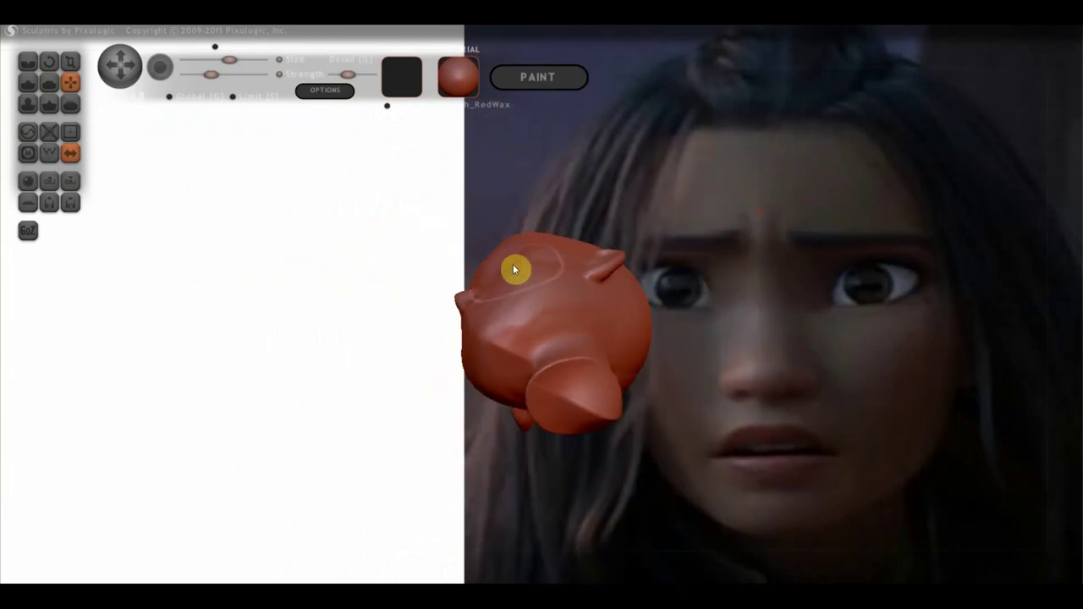
mouse_move(554, 279)
right_down()
mouse_move(636, 416)
mouse_move(650, 341)
mouse_move(641, 344)
right_up()
right_drag(477, 336, 445, 387)
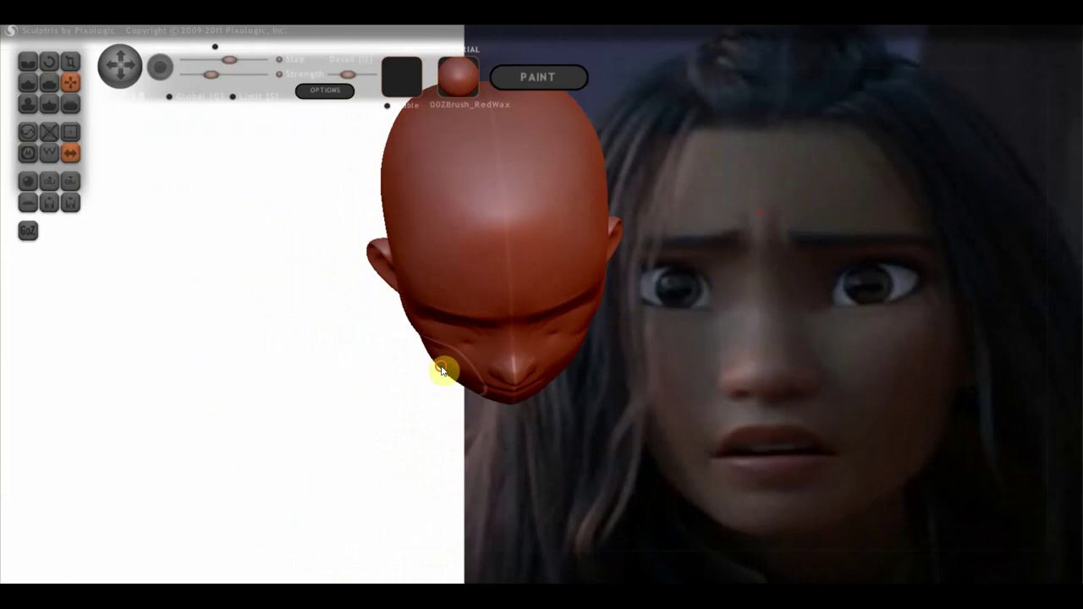
mouse_move(469, 354)
right_down()
mouse_move(511, 226)
mouse_move(454, 275)
right_up()
scroll(453, 271, up, 3)
scroll(450, 269, down, 3)
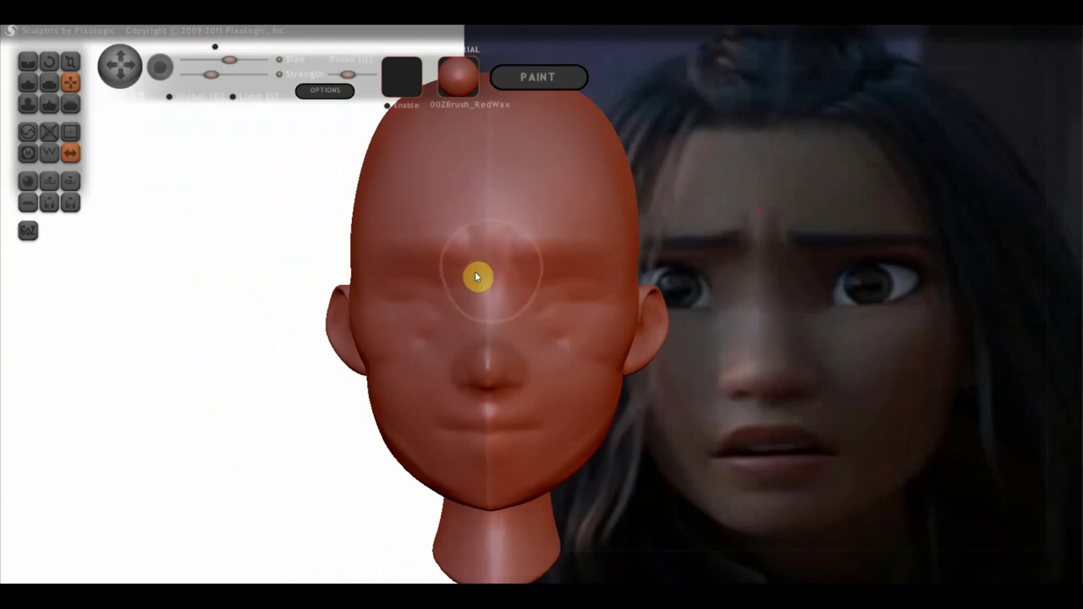
click(28, 81)
- Smooth away the dark crease under the eye
scroll(497, 318, up, 1)
mouse_move(517, 326)
right_down()
mouse_move(601, 338)
mouse_move(513, 339)
right_up()
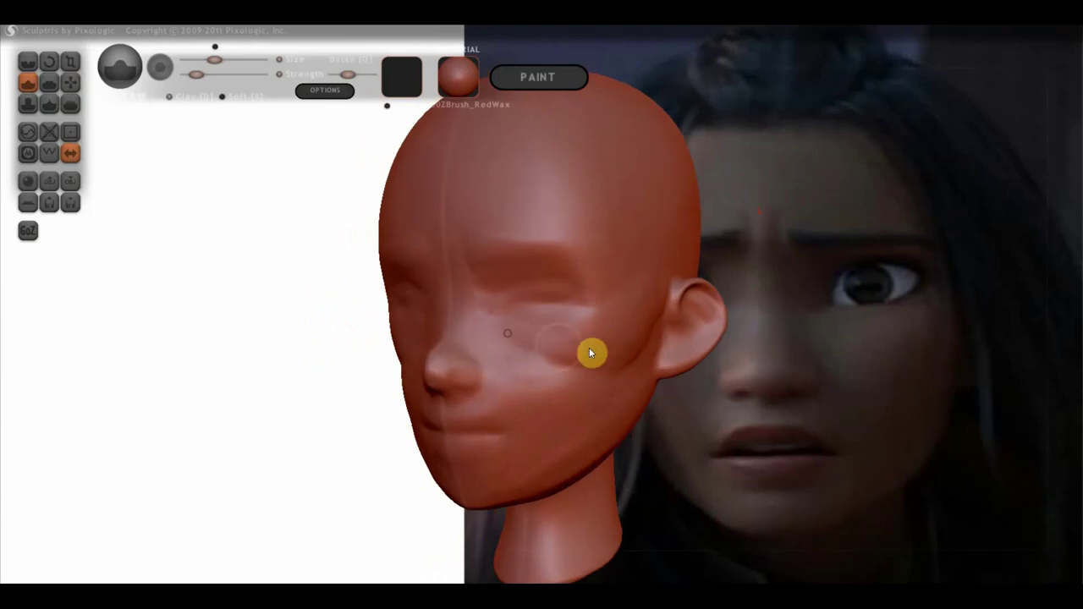
mouse_move(513, 345)
mouse_down()
mouse_move(565, 354)
mouse_move(532, 351)
mouse_move(538, 361)
mouse_up()
scroll(587, 374, down, 2)
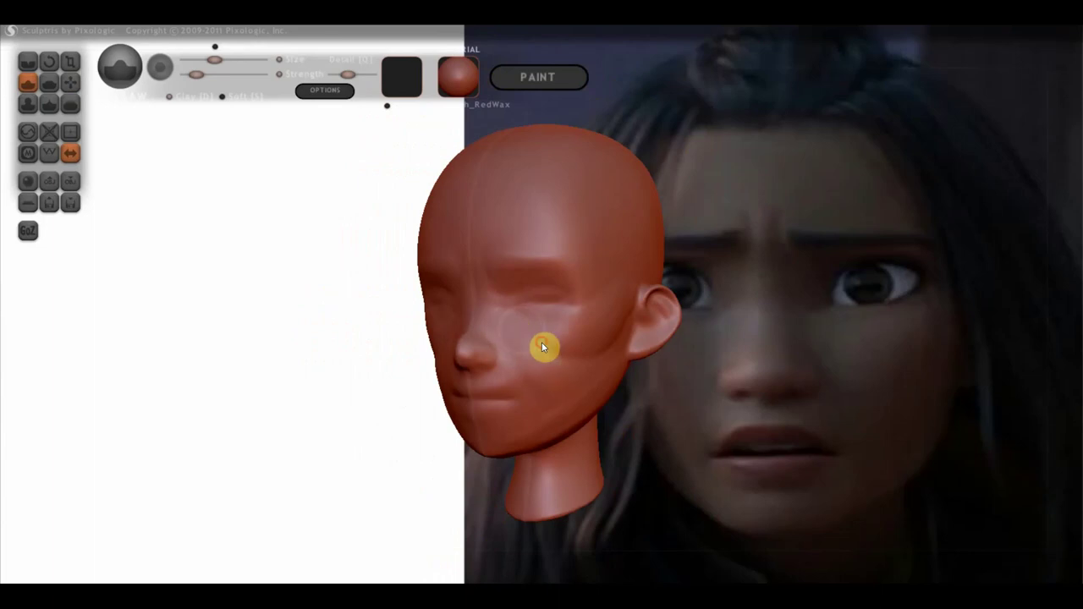
right_drag(500, 429, 555, 428)
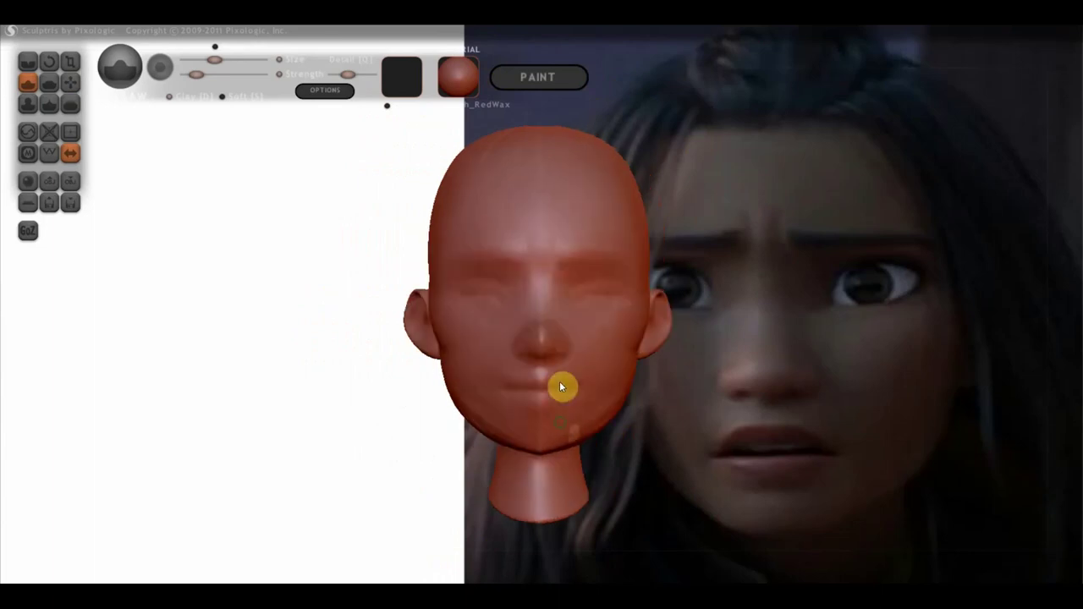
scroll(525, 293, up, 2)
right_drag(537, 297, 620, 309)
scroll(508, 339, down, 2)
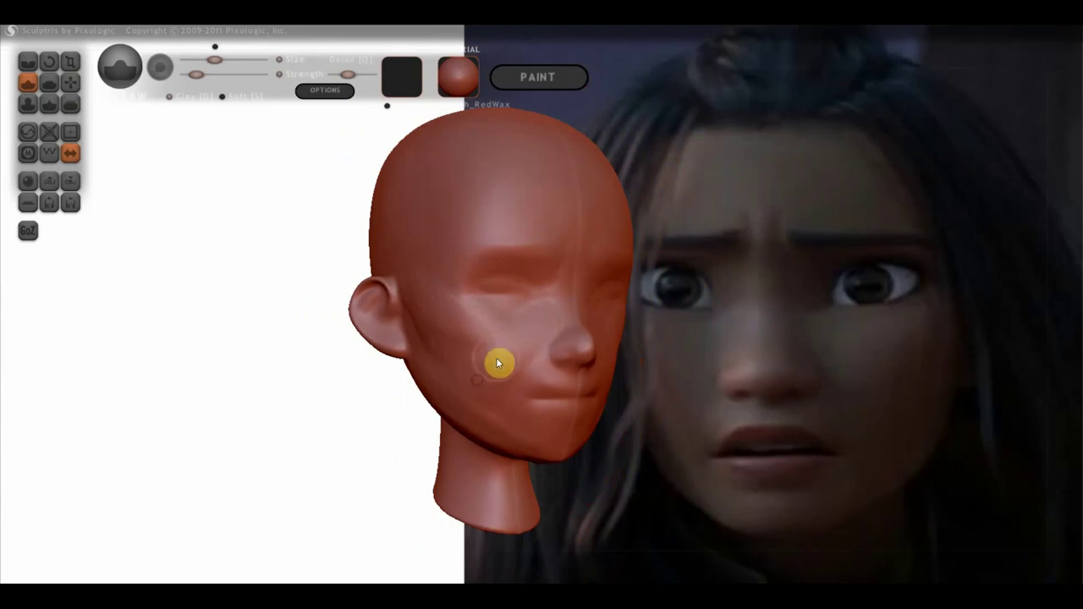
- Deepen the eyelid crease across the right eye with the Crease brush
mouse_move(455, 415)
right_down()
mouse_move(450, 401)
mouse_move(401, 401)
right_up()
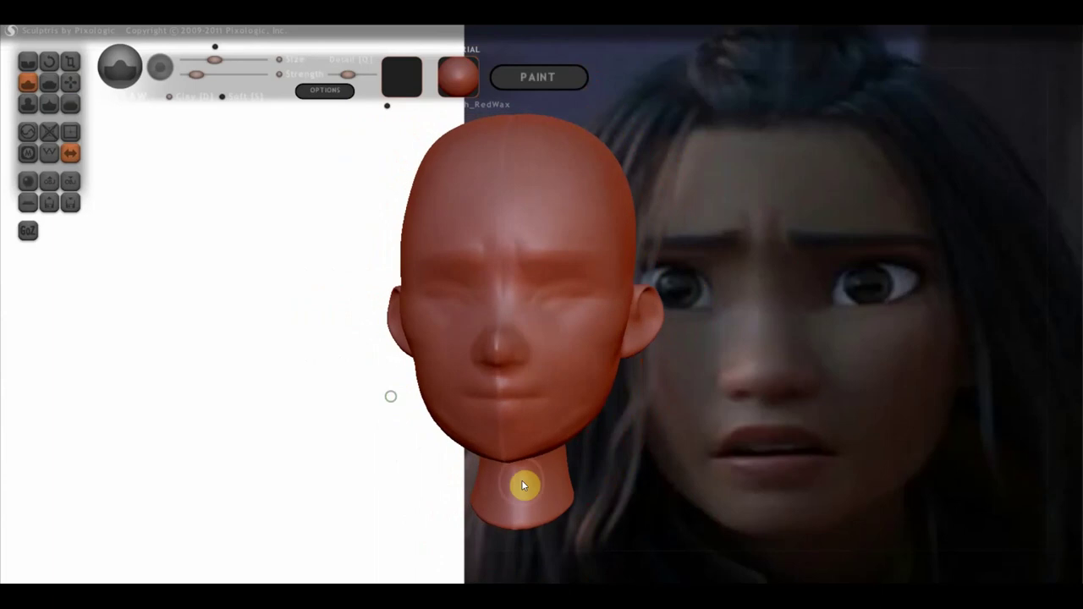
scroll(529, 474, up, 1)
scroll(547, 440, up, 1)
scroll(592, 346, up, 2)
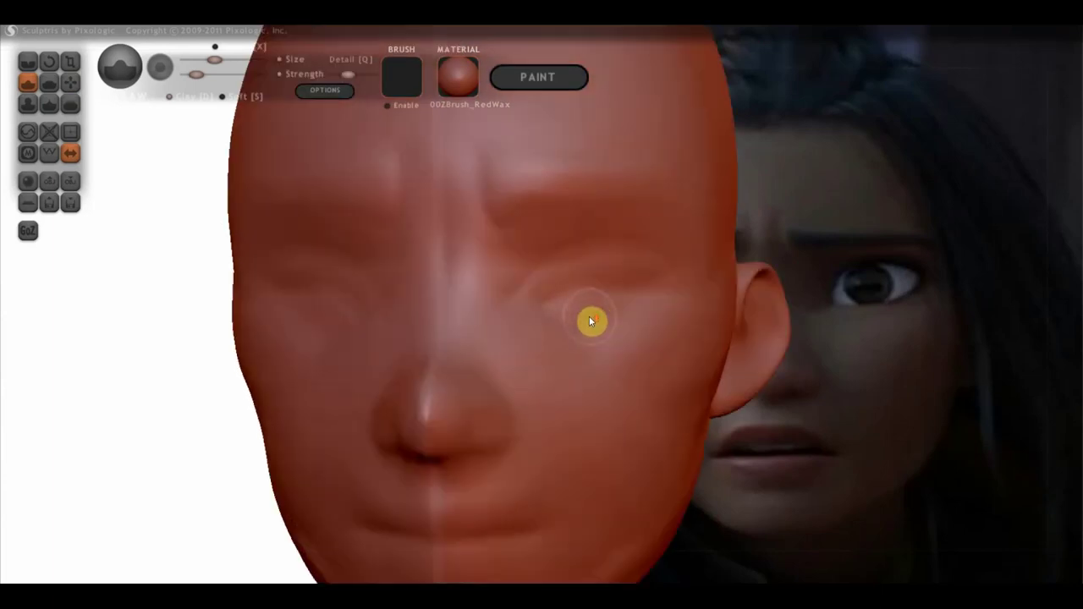
scroll(590, 319, up, 1)
mouse_move(540, 313)
right_down()
mouse_move(515, 310)
mouse_move(587, 309)
mouse_move(484, 312)
right_up()
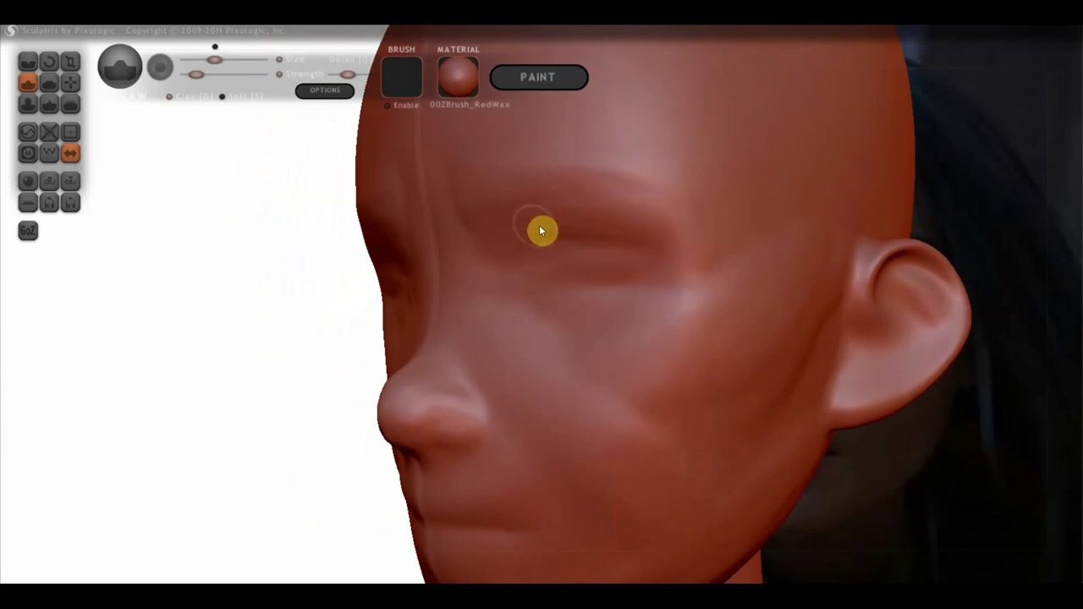
right_drag(662, 249, 757, 252)
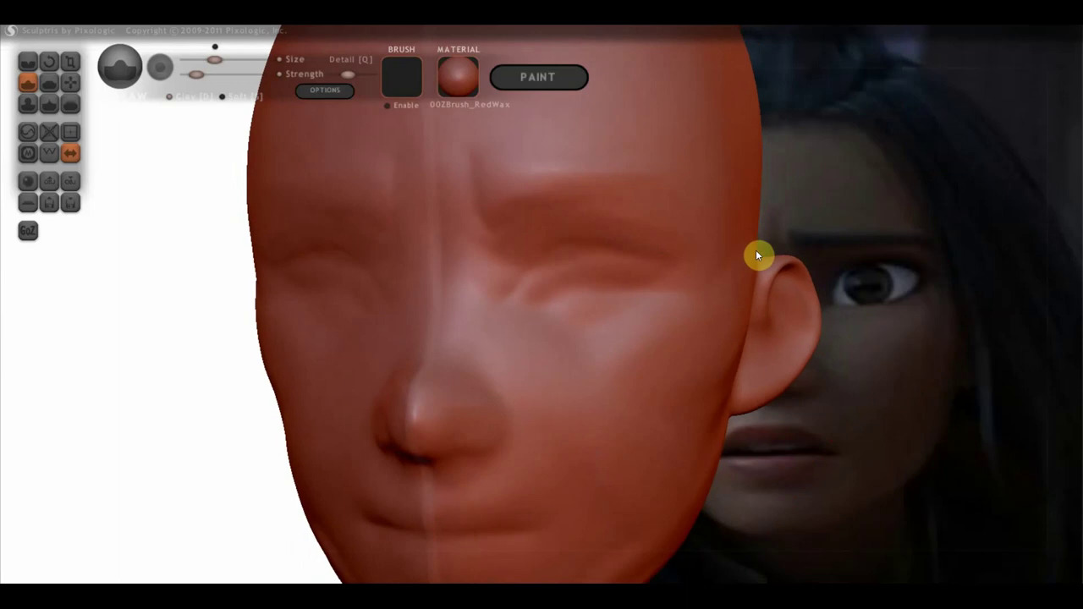
click(28, 60)
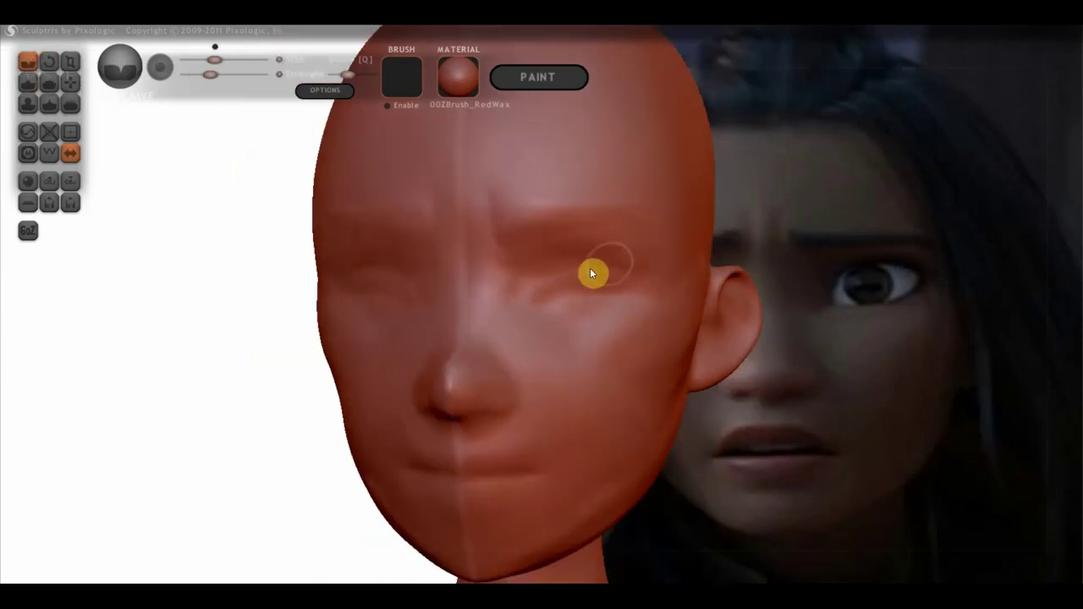
drag(632, 261, 546, 263)
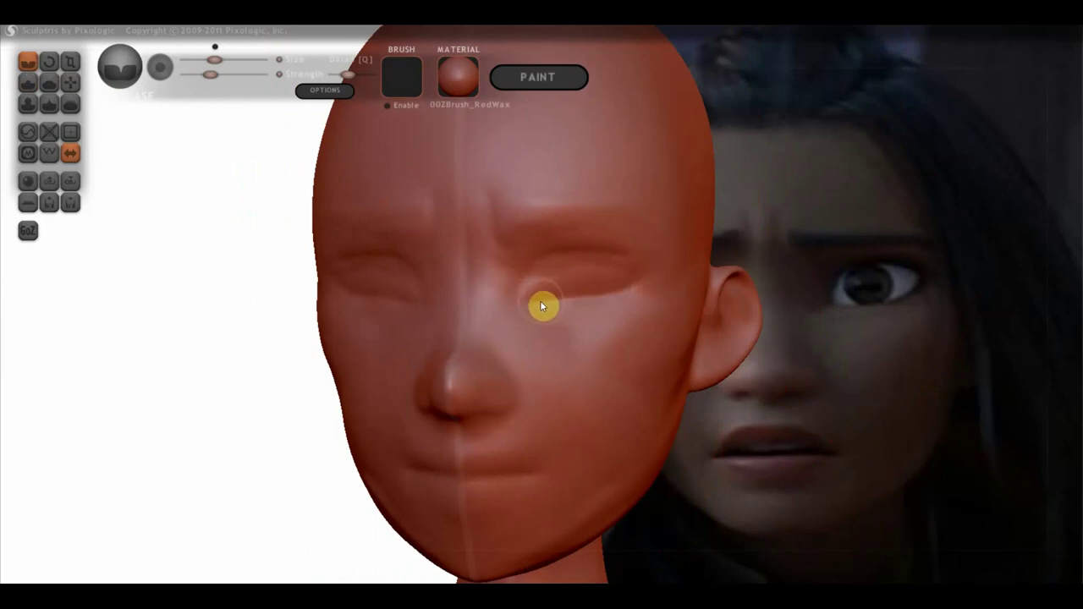
- Undo a stray stroke and flatten the bulge over the right eye with the Flatten tool
alt+drag(661, 288, 668, 280)
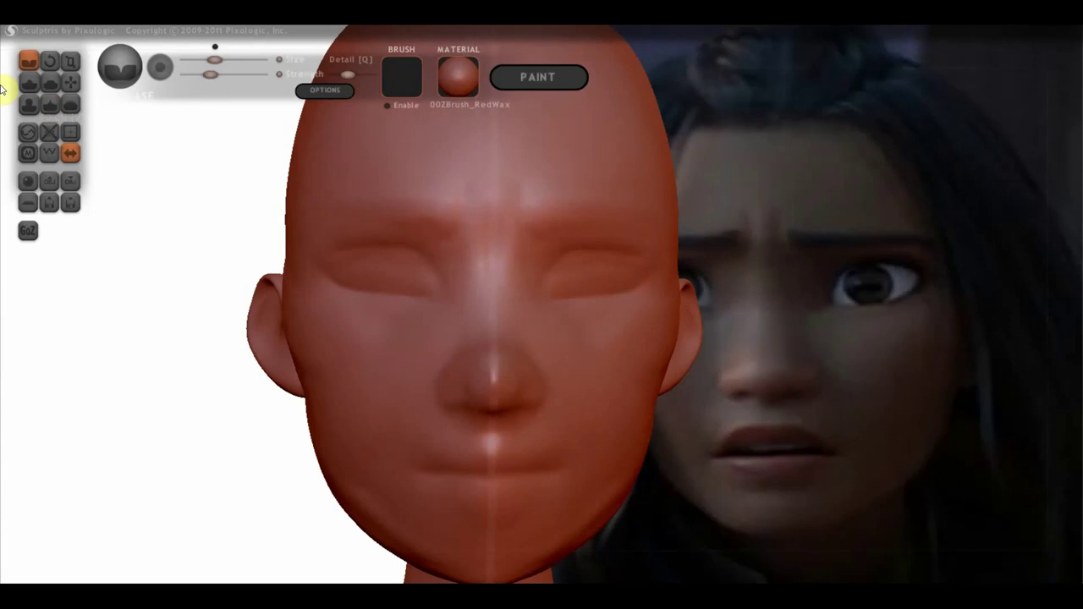
key(ctrl+z)
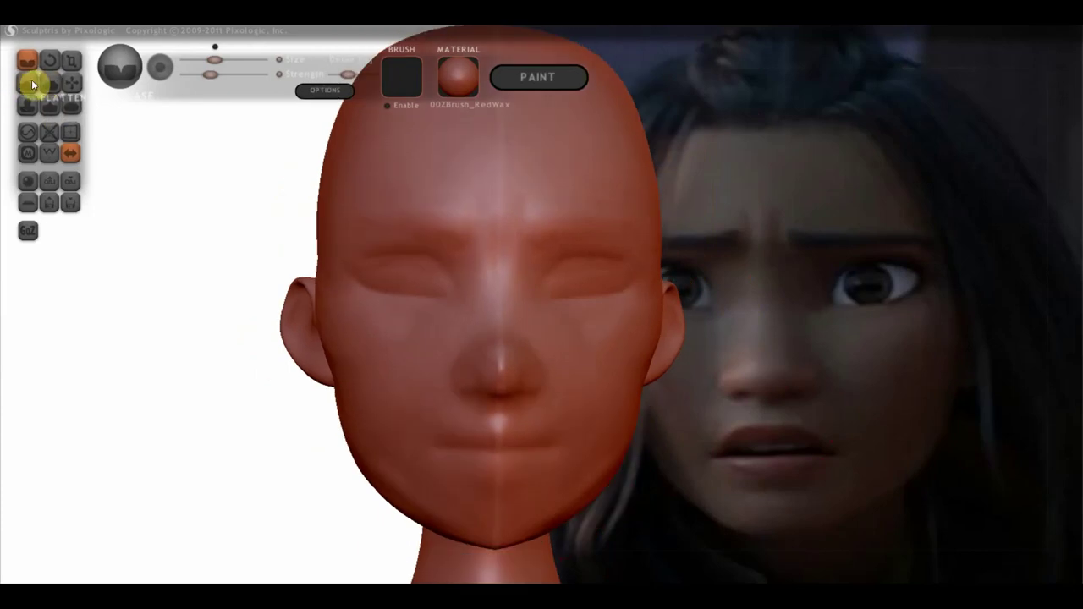
click(31, 79)
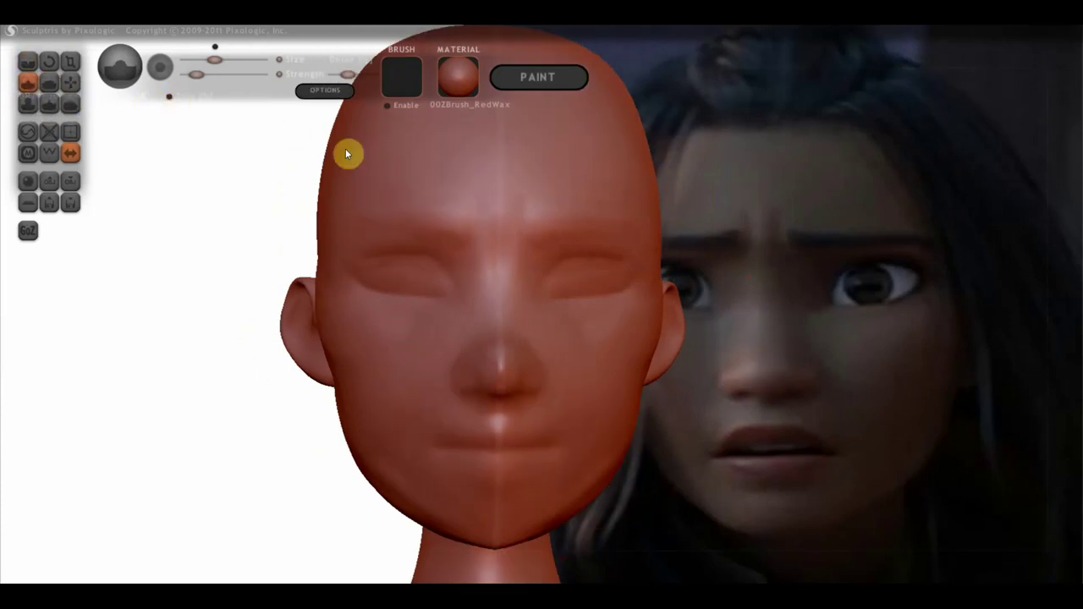
scroll(356, 170, down, 2)
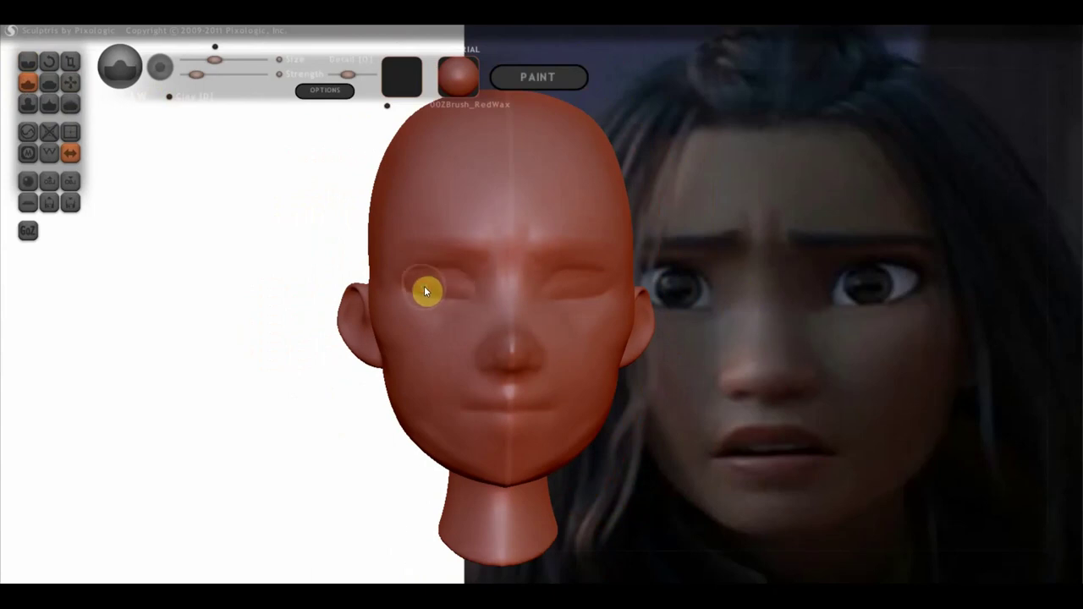
drag(437, 290, 370, 269)
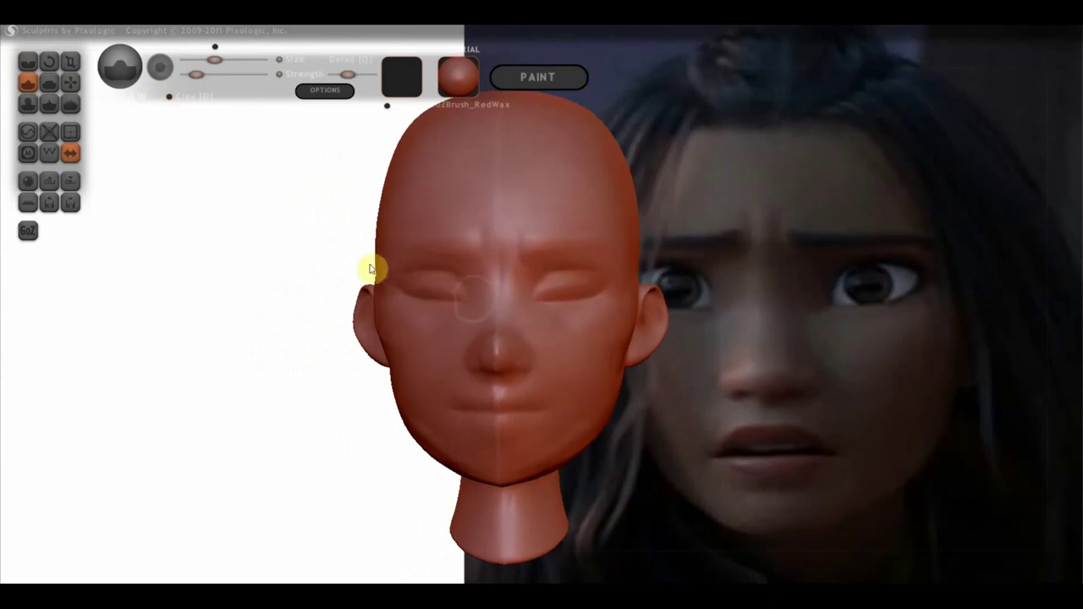
- Grab-stretch the right eye's outer corner outward and pull the right temple down and inward
click(70, 82)
scroll(488, 298, up, 3)
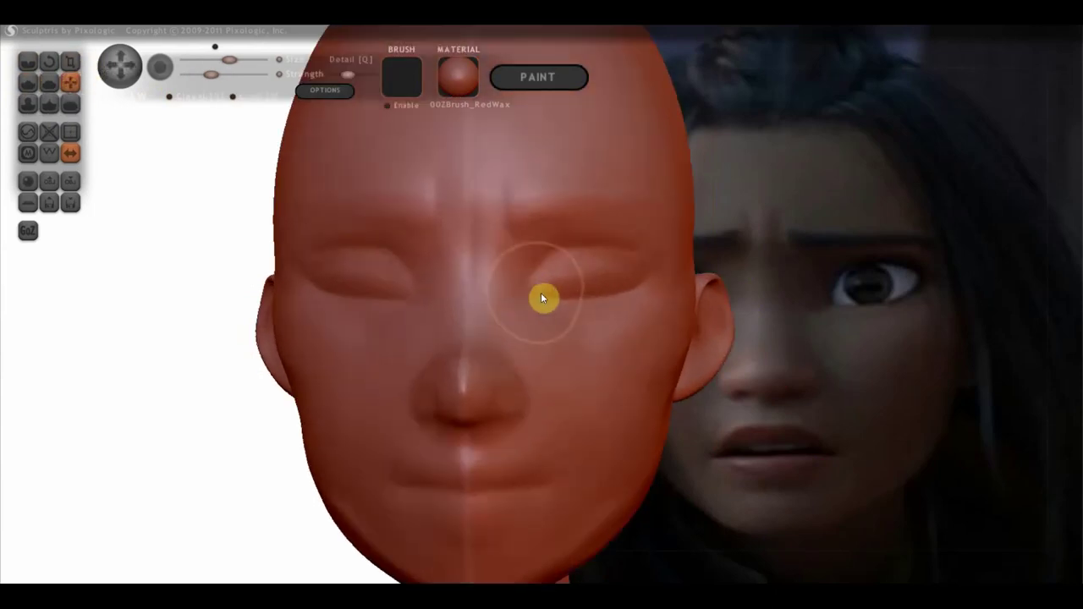
scroll(563, 290, up, 2)
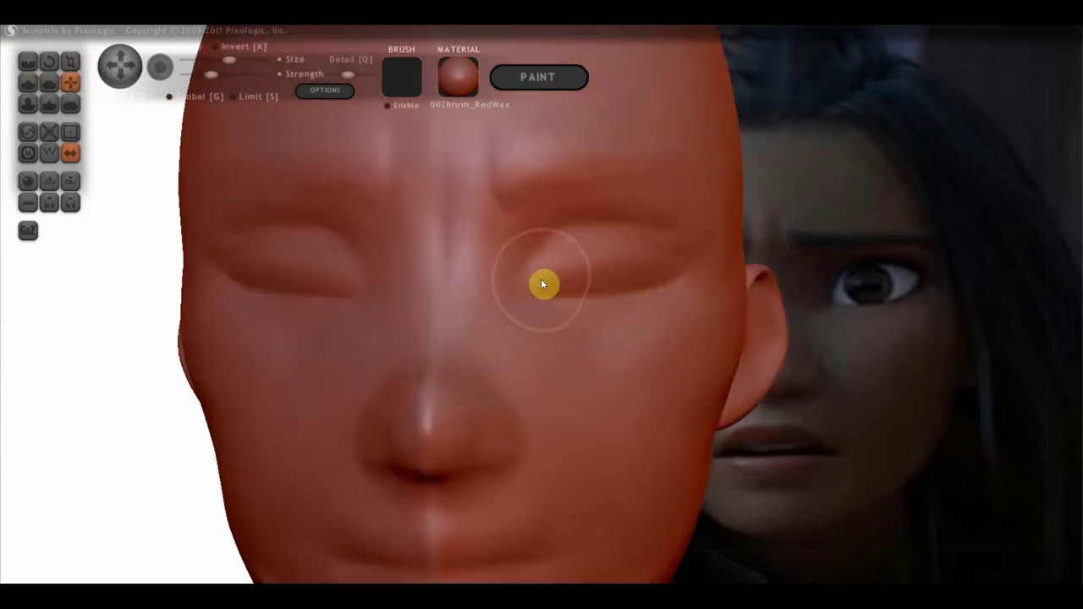
mouse_move(542, 300)
mouse_down()
mouse_move(675, 274)
mouse_move(638, 210)
mouse_up()
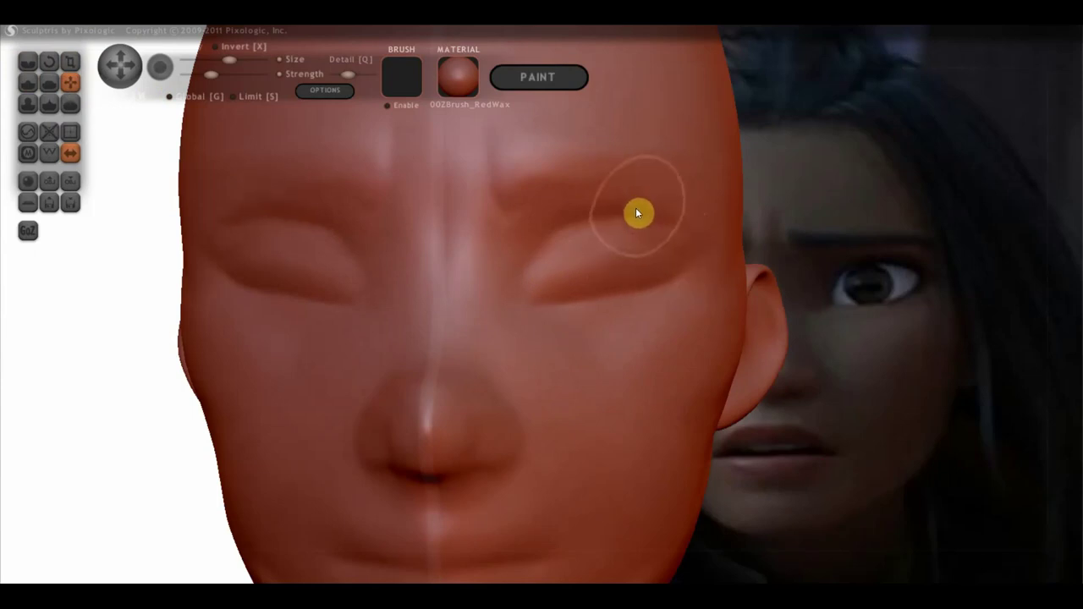
mouse_move(702, 240)
mouse_down()
mouse_move(683, 285)
mouse_move(637, 311)
mouse_up()
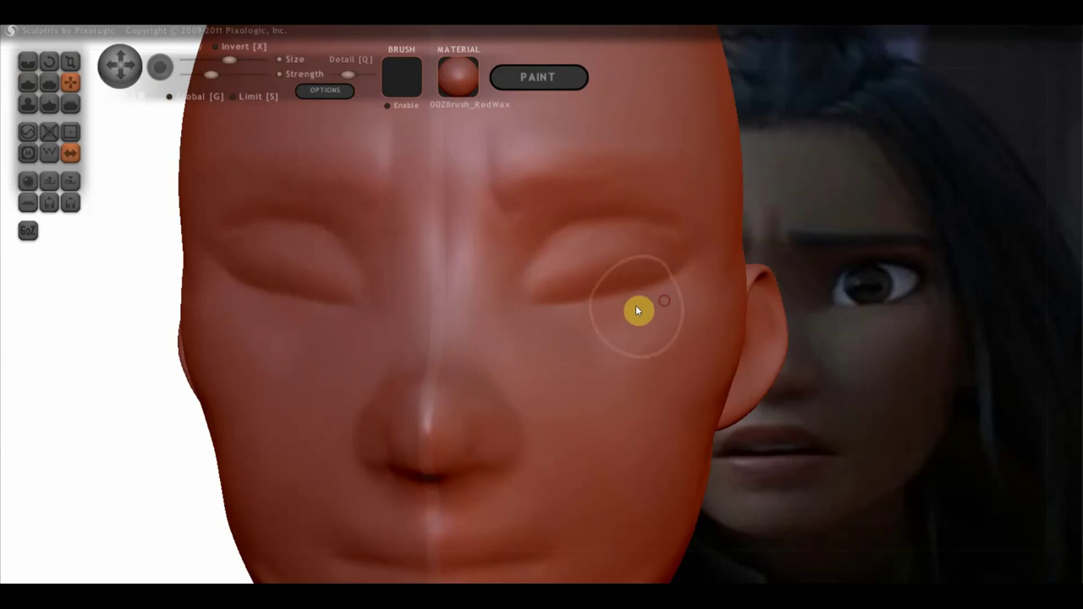
scroll(618, 301, down, 5)
scroll(614, 299, down, 2)
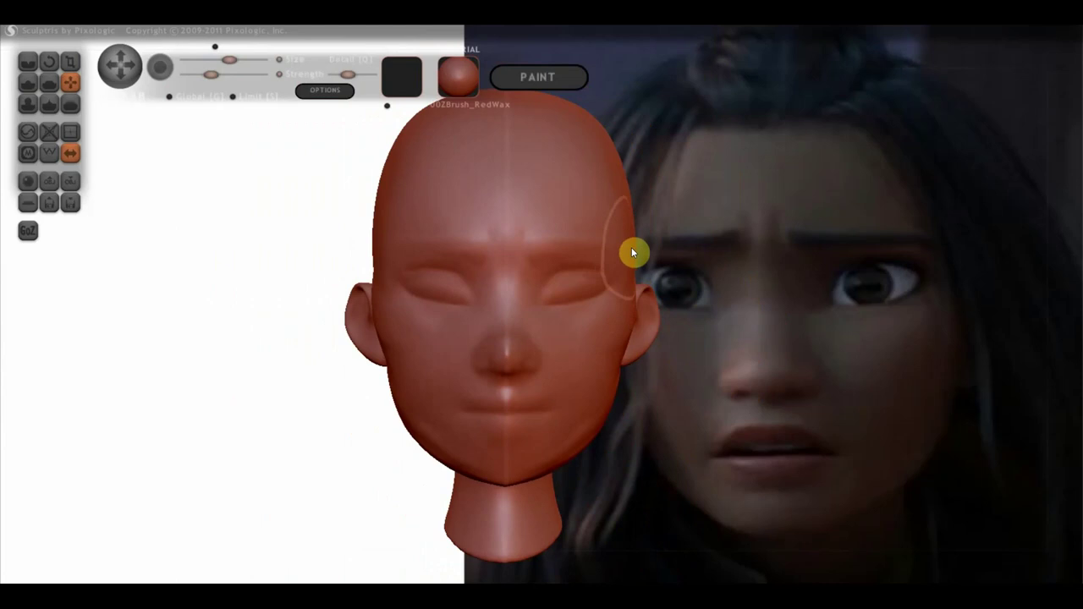
mouse_move(550, 273)
right_down()
mouse_move(525, 313)
mouse_move(503, 276)
mouse_move(489, 288)
right_up()
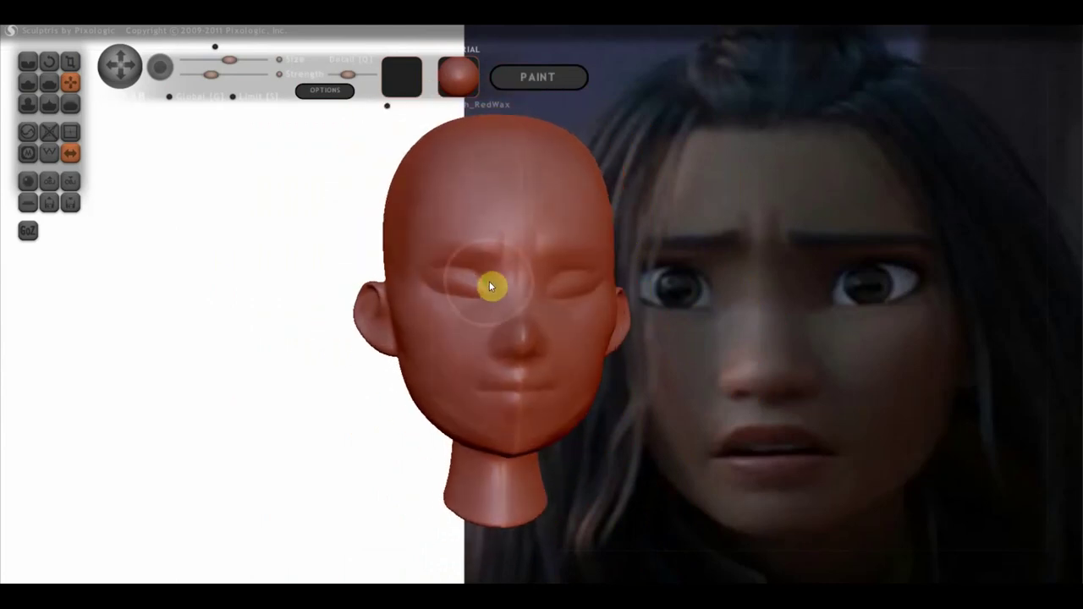
mouse_move(488, 375)
right_down()
mouse_move(472, 447)
mouse_move(440, 413)
right_up()
scroll(408, 392, up, 1)
scroll(404, 391, up, 1)
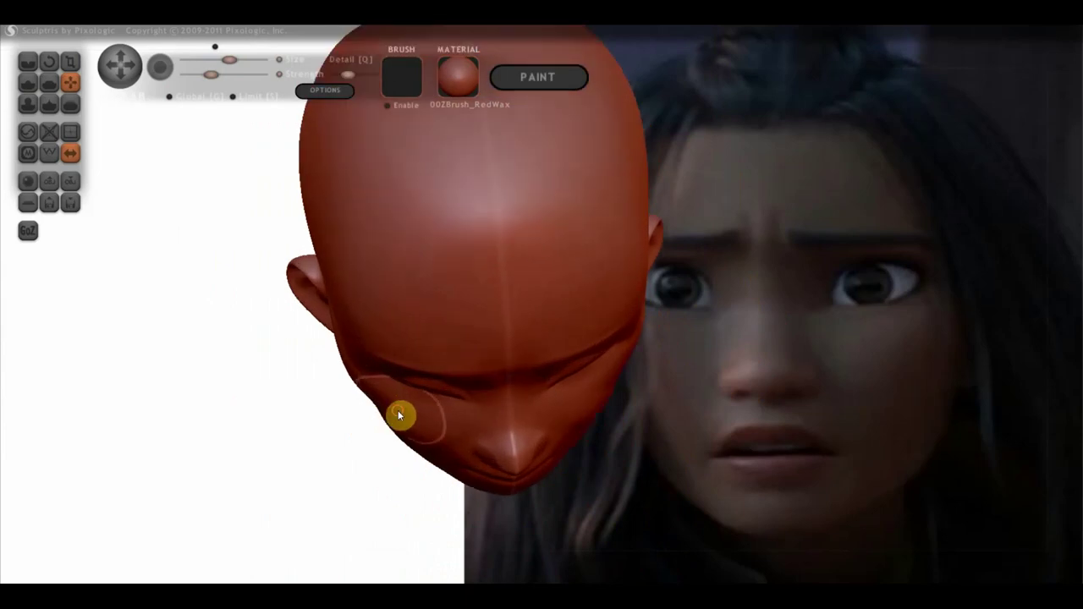
mouse_move(395, 419)
right_down()
mouse_move(422, 376)
mouse_move(405, 303)
right_up()
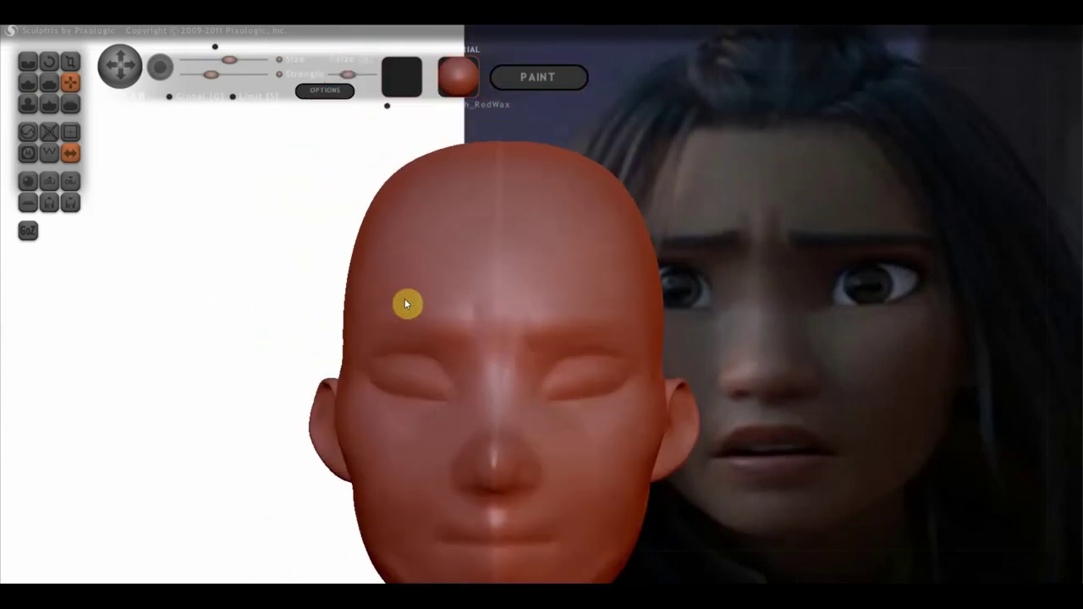
scroll(456, 360, down, 1)
- Carve and deepen a crease along the jawline in right-side profile
mouse_move(457, 360)
right_down()
mouse_move(477, 373)
mouse_move(648, 382)
mouse_move(662, 398)
mouse_move(490, 494)
right_up()
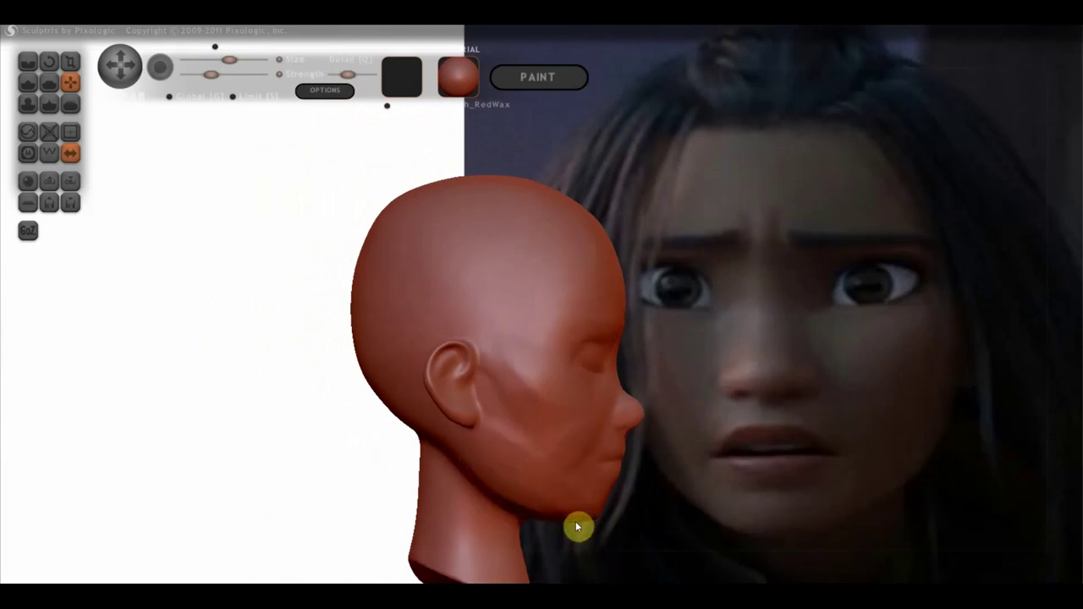
drag(542, 517, 617, 481)
mouse_move(753, 444)
alt+right_down()
mouse_move(731, 364)
mouse_move(705, 336)
alt+right_up()
scroll(661, 406, up, 3)
drag(618, 428, 543, 472)
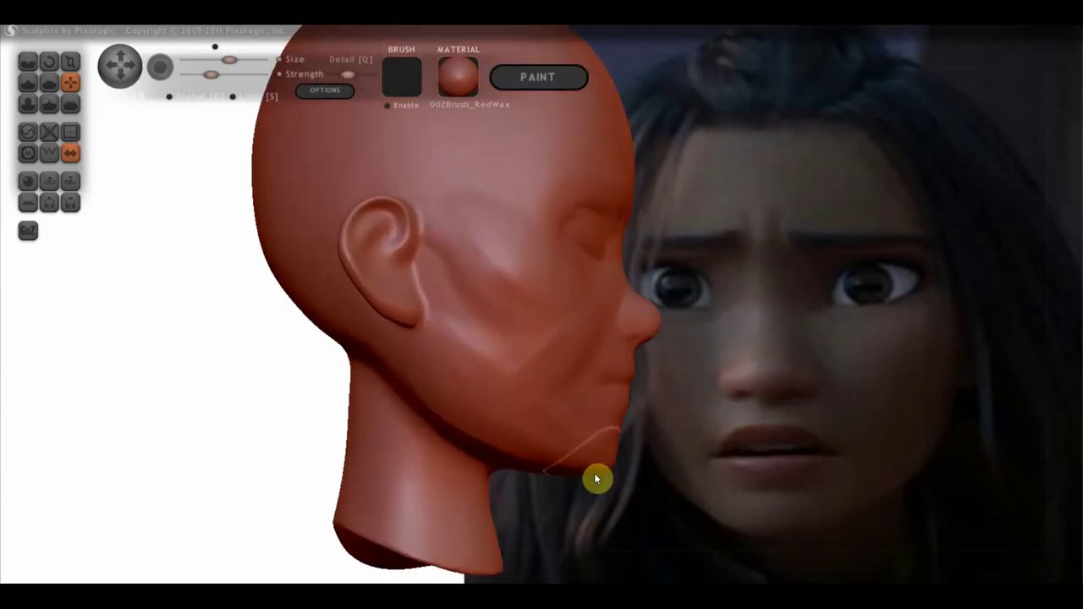
scroll(450, 338, down, 3)
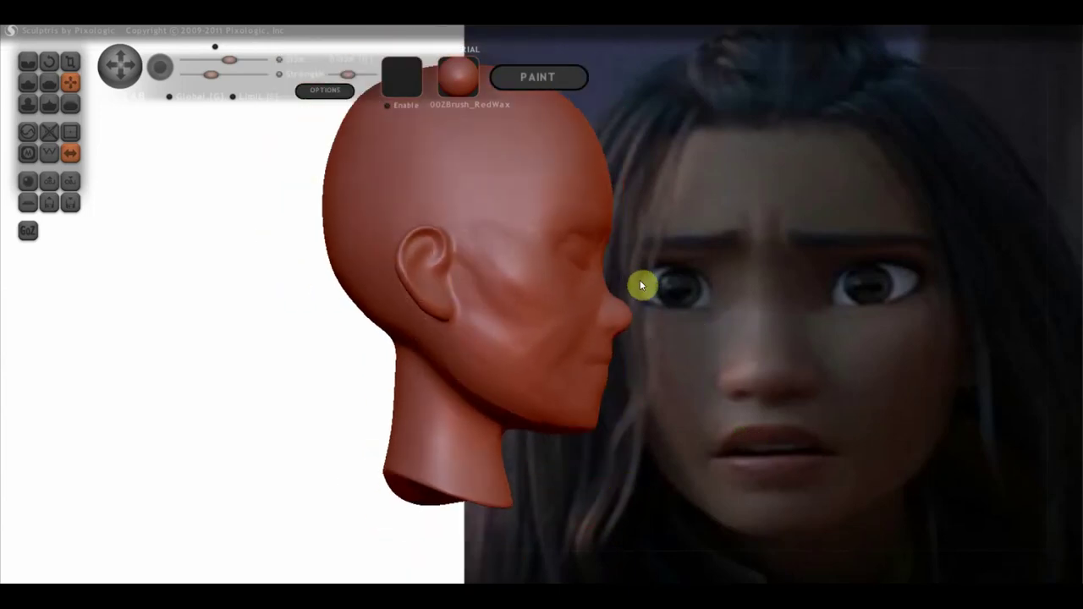
mouse_move(633, 323)
mouse_down()
mouse_move(681, 347)
mouse_move(464, 338)
mouse_up()
drag(588, 331, 499, 361)
scroll(500, 361, up, 2)
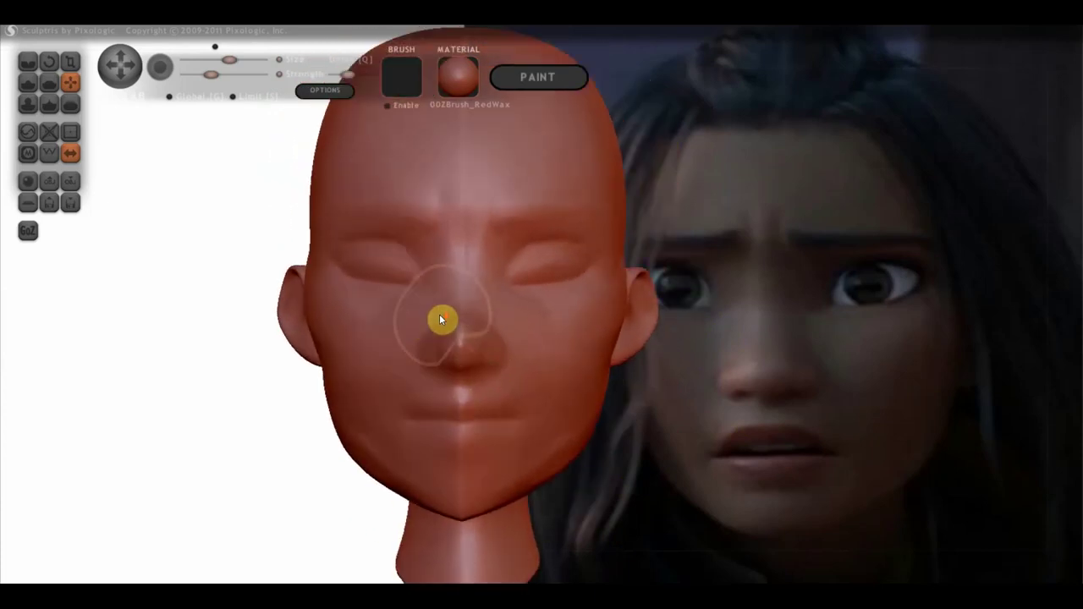
click(27, 83)
scroll(407, 443, up, 2)
- Use the Flatten brush to smooth the lips and reshape the philtrum beneath the nose
mouse_move(529, 448)
right_down()
mouse_move(563, 388)
mouse_move(479, 351)
right_up()
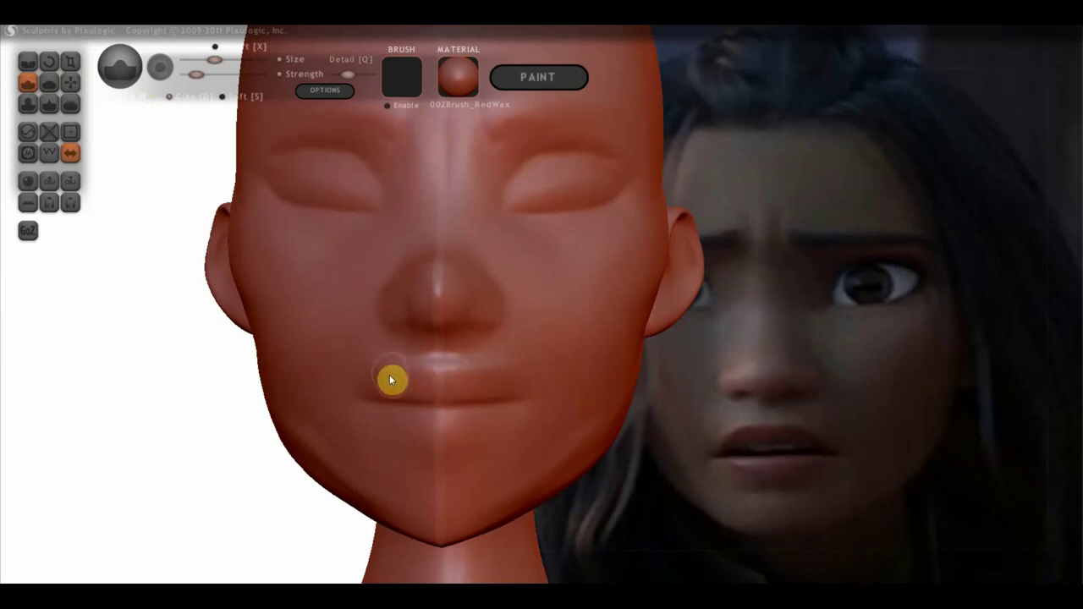
drag(621, 404, 608, 398)
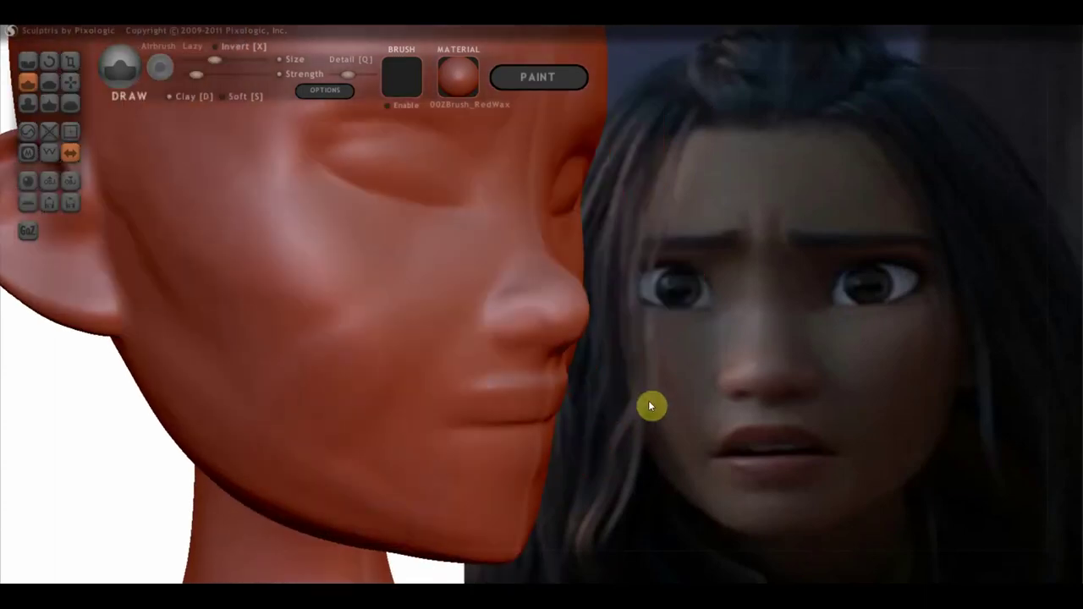
scroll(604, 395, down, 5)
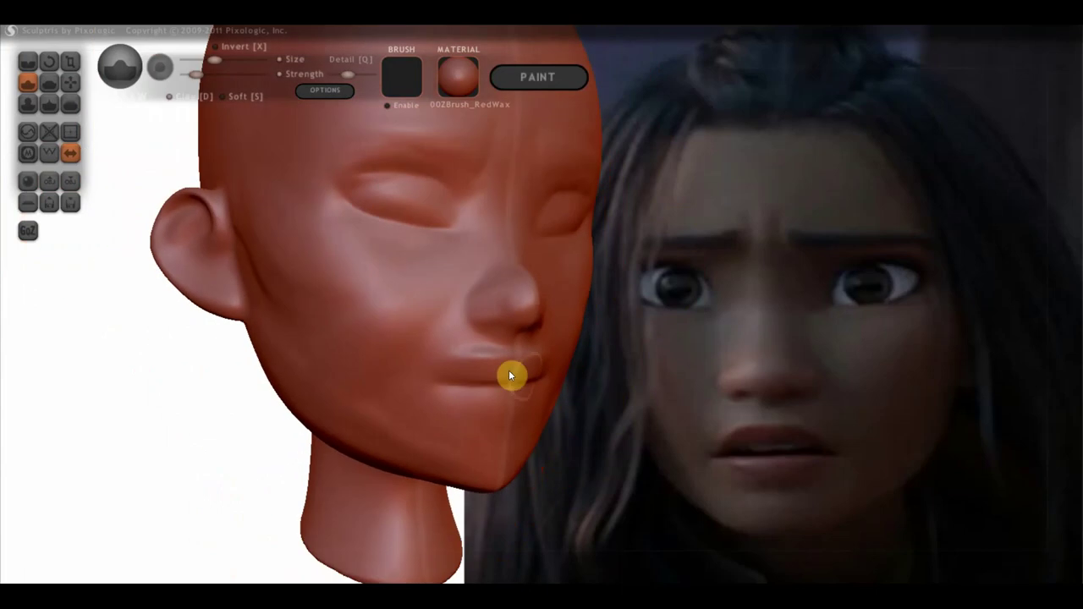
click(51, 81)
scroll(431, 391, up, 5)
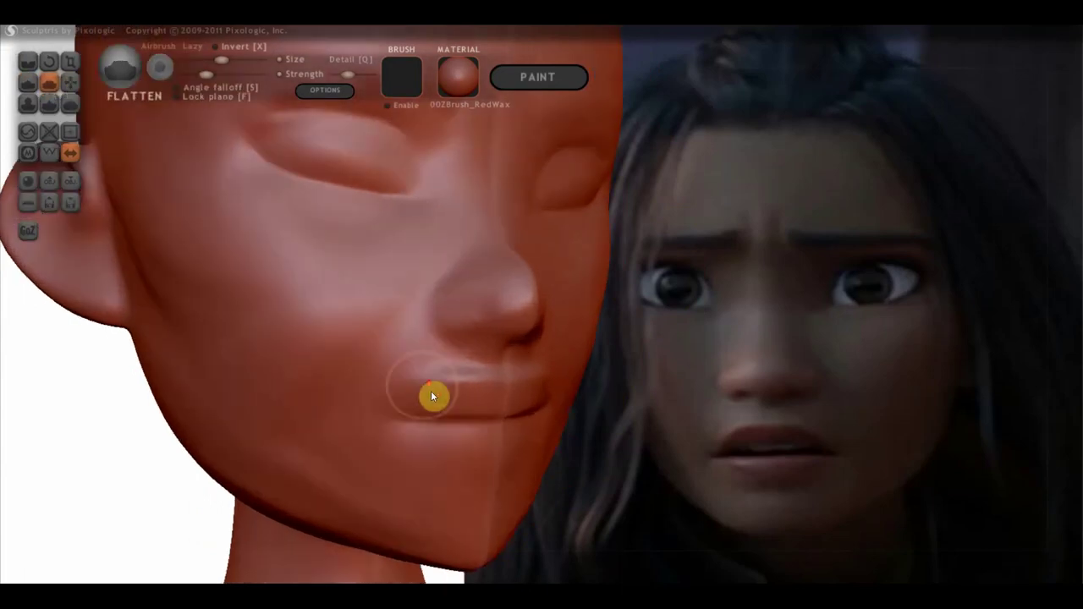
scroll(433, 394, up, 1)
right_drag(447, 410, 489, 419)
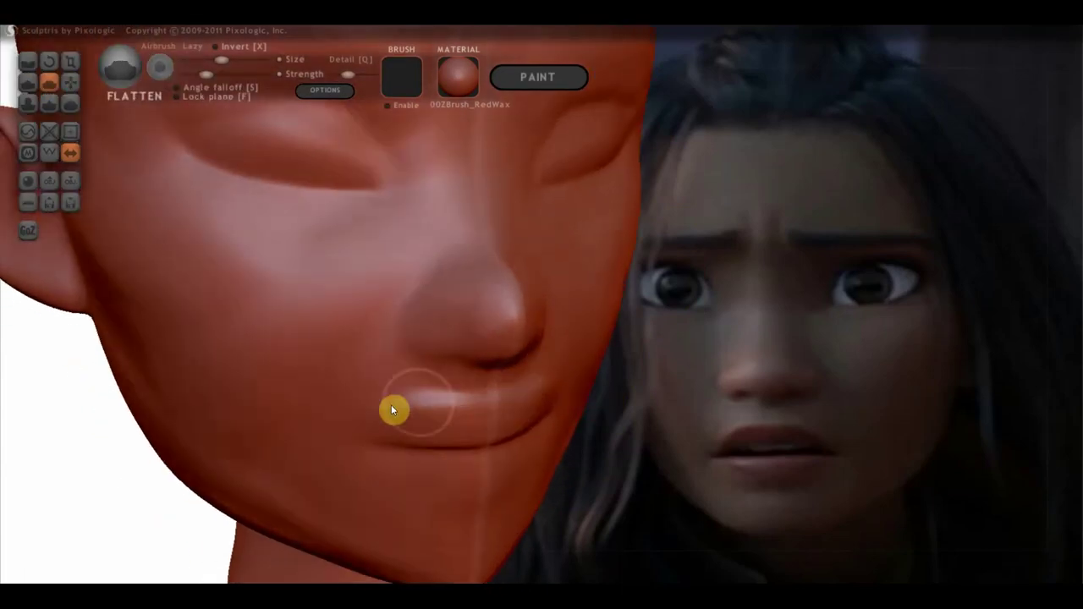
mouse_move(462, 407)
mouse_down()
mouse_move(394, 402)
mouse_move(381, 369)
mouse_move(443, 406)
mouse_move(554, 378)
mouse_move(398, 389)
mouse_move(462, 368)
mouse_up()
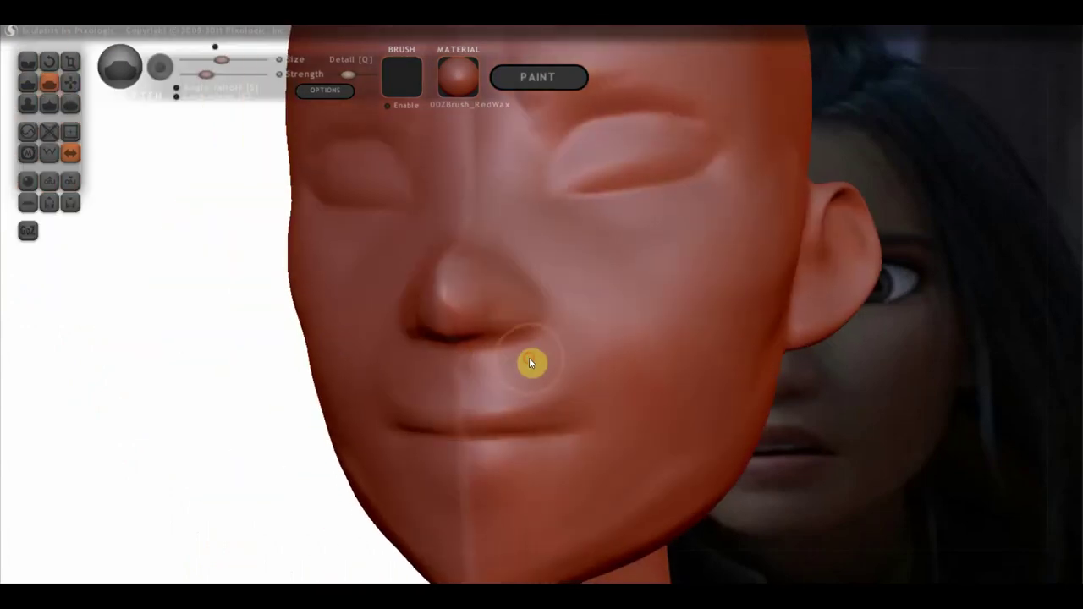
drag(533, 363, 445, 375)
mouse_move(621, 418)
right_down()
mouse_move(502, 412)
mouse_move(164, 254)
mouse_move(374, 338)
right_up()
scroll(406, 352, down, 2)
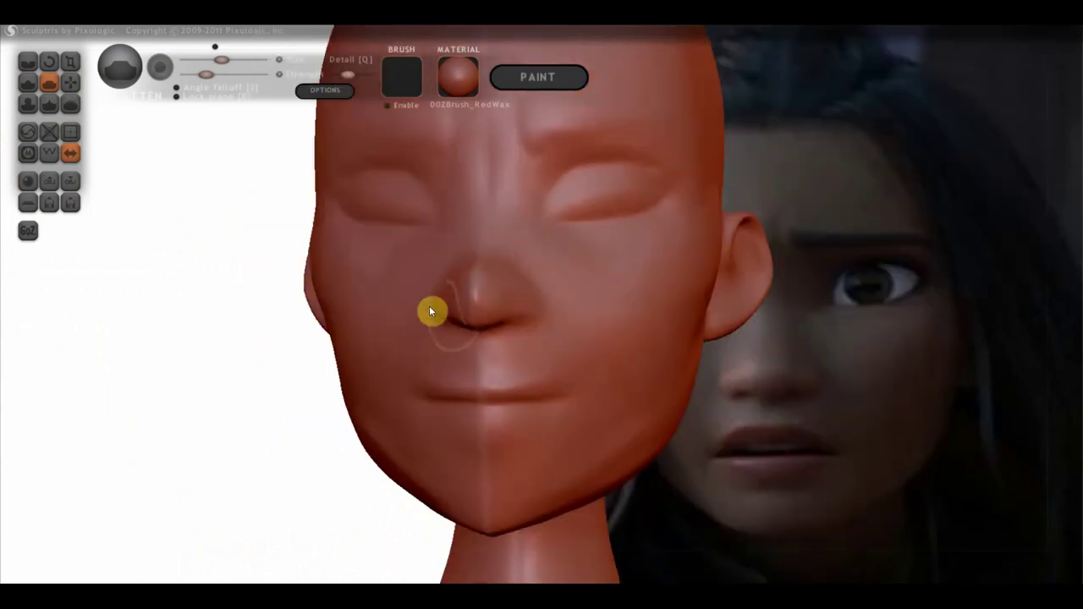
- With the Draw brush in Clay mode, build up and smooth the upper lip
click(28, 82)
scroll(445, 412, up, 3)
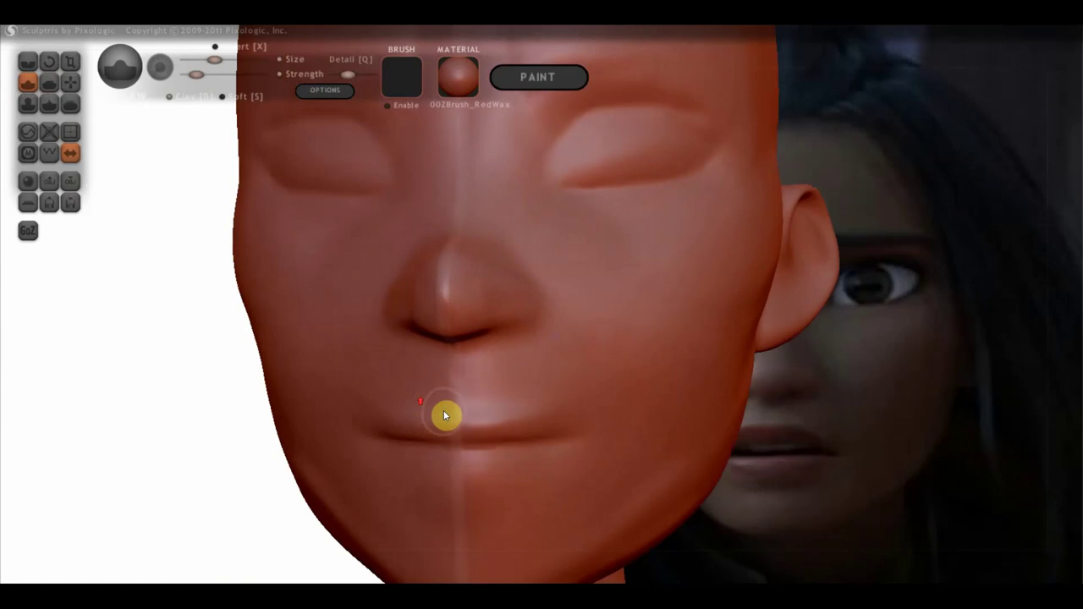
scroll(445, 407, up, 1)
click(170, 95)
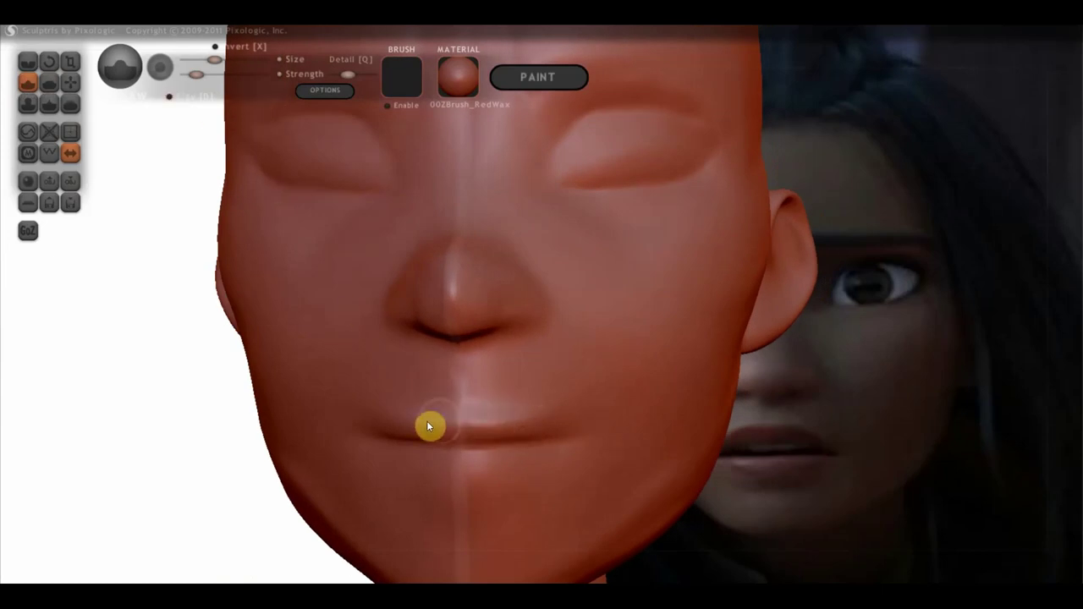
mouse_move(426, 420)
mouse_down()
mouse_move(527, 419)
mouse_move(376, 425)
mouse_up()
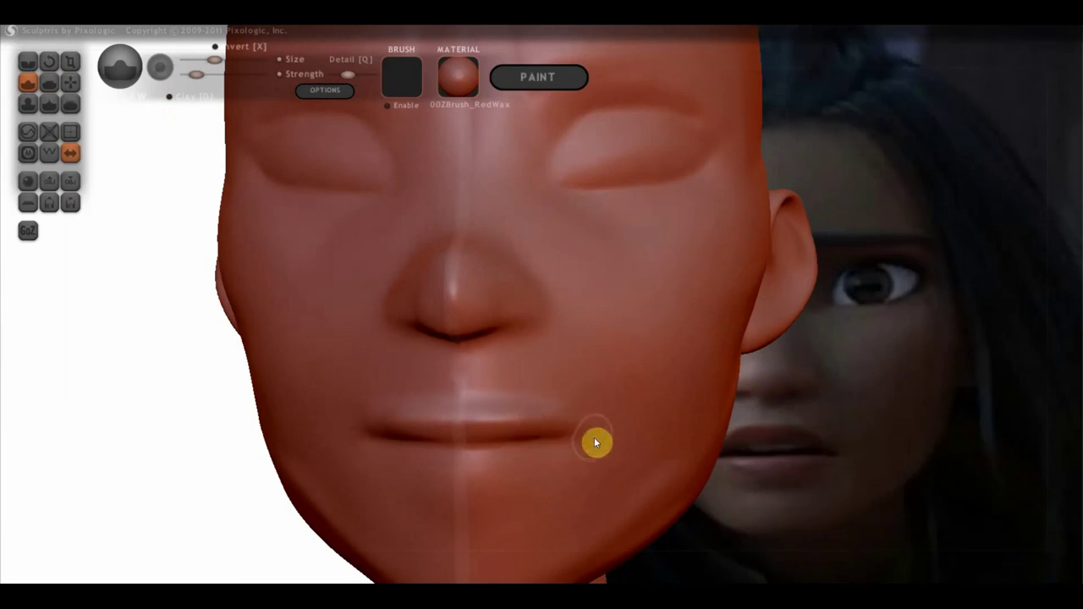
scroll(593, 432, down, 2)
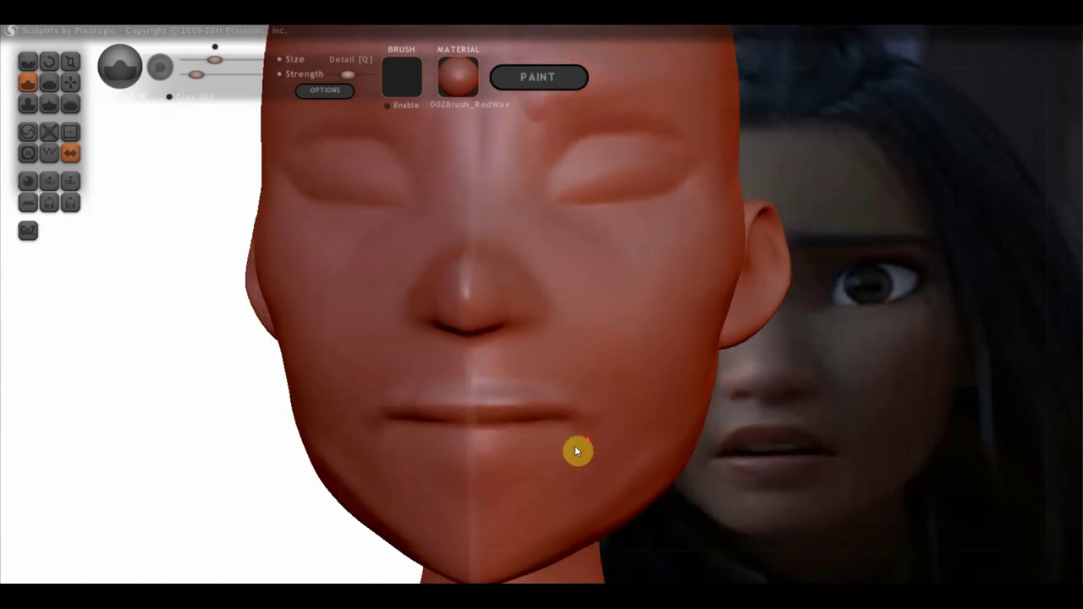
scroll(575, 446, down, 3)
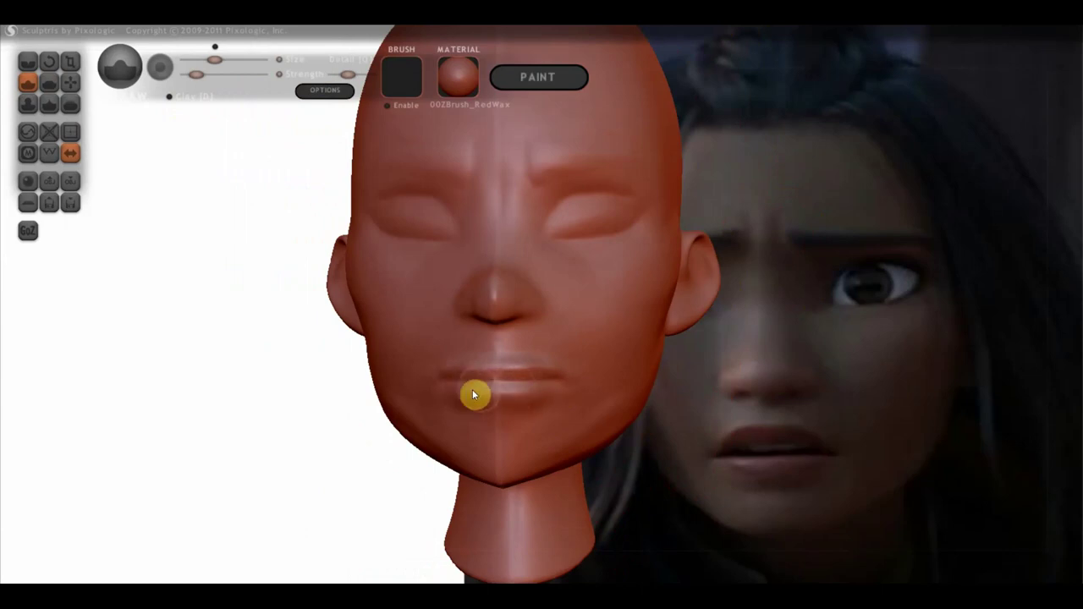
mouse_move(518, 395)
right_down()
mouse_move(570, 414)
mouse_move(544, 408)
right_up()
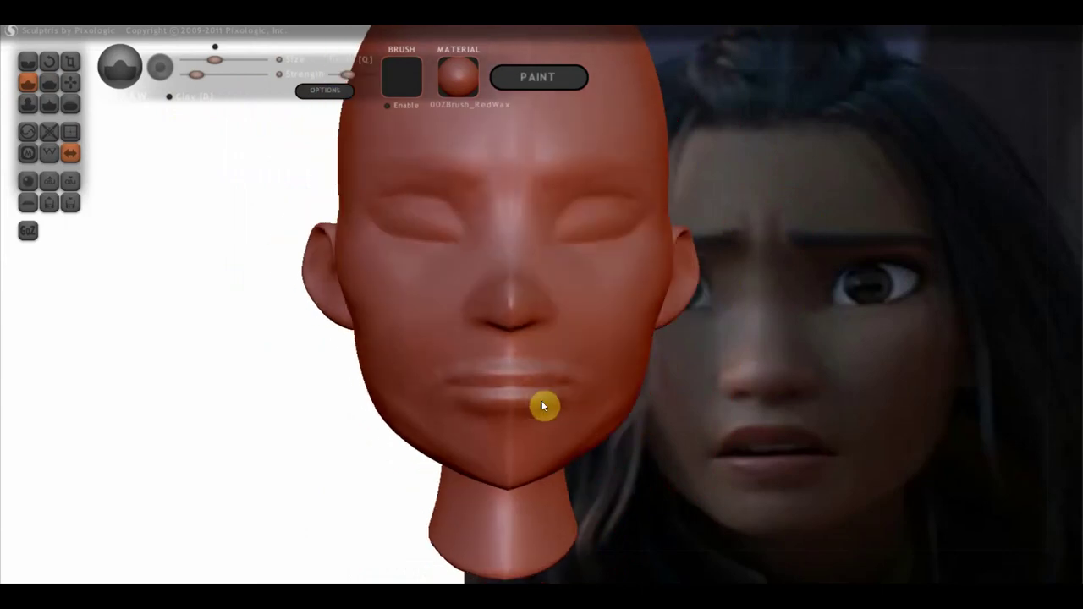
scroll(527, 378, up, 1)
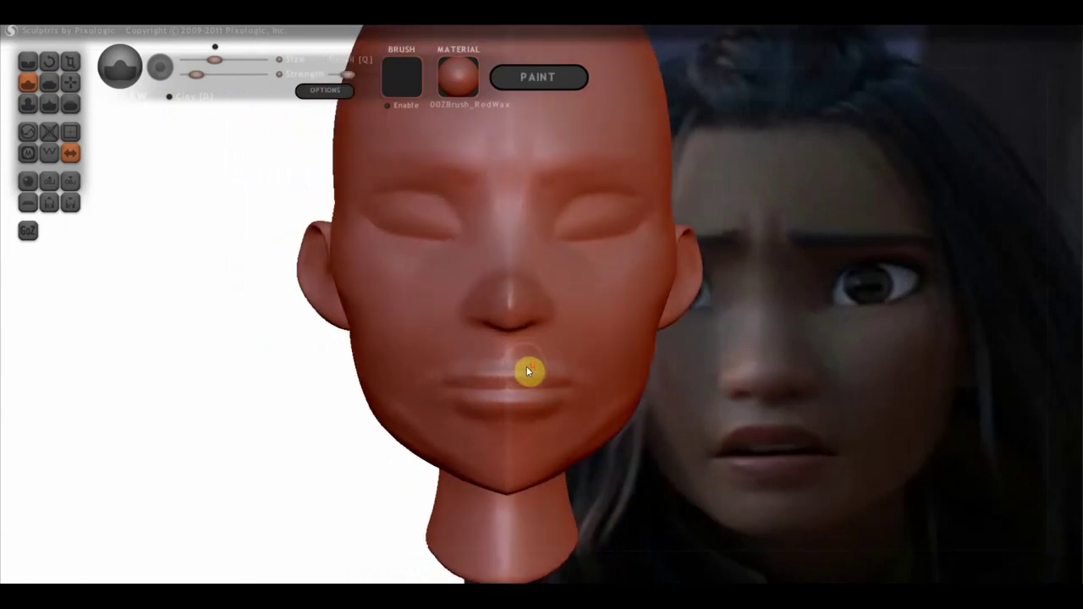
scroll(532, 378, up, 2)
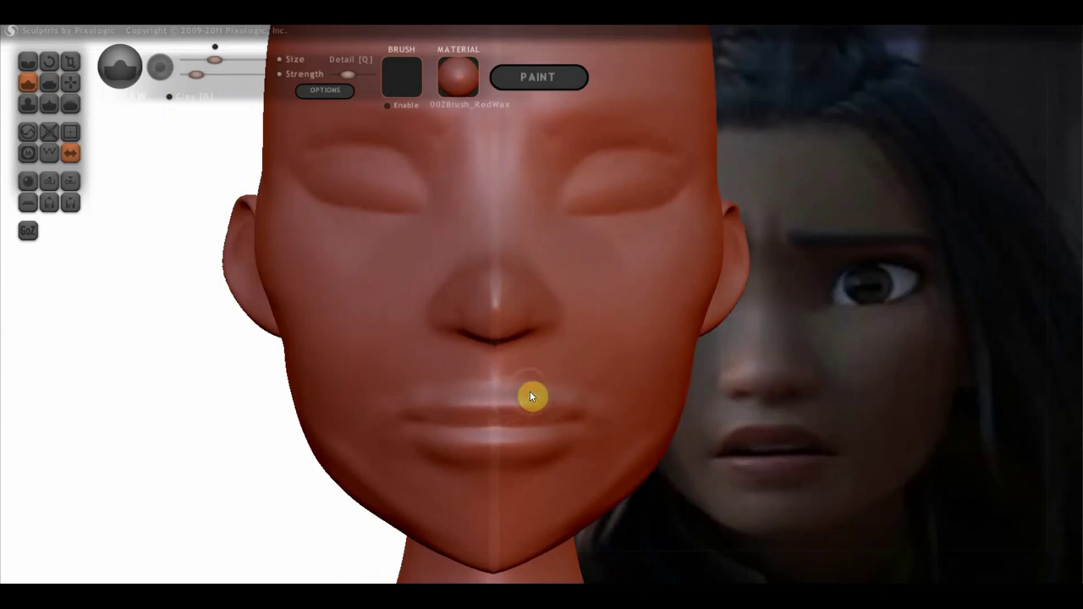
click(49, 82)
scroll(393, 415, up, 1)
- Orbit the head from below the lips round to a full side profile and pick the Grab brush
scroll(393, 415, up, 1)
right_drag(430, 409, 423, 356)
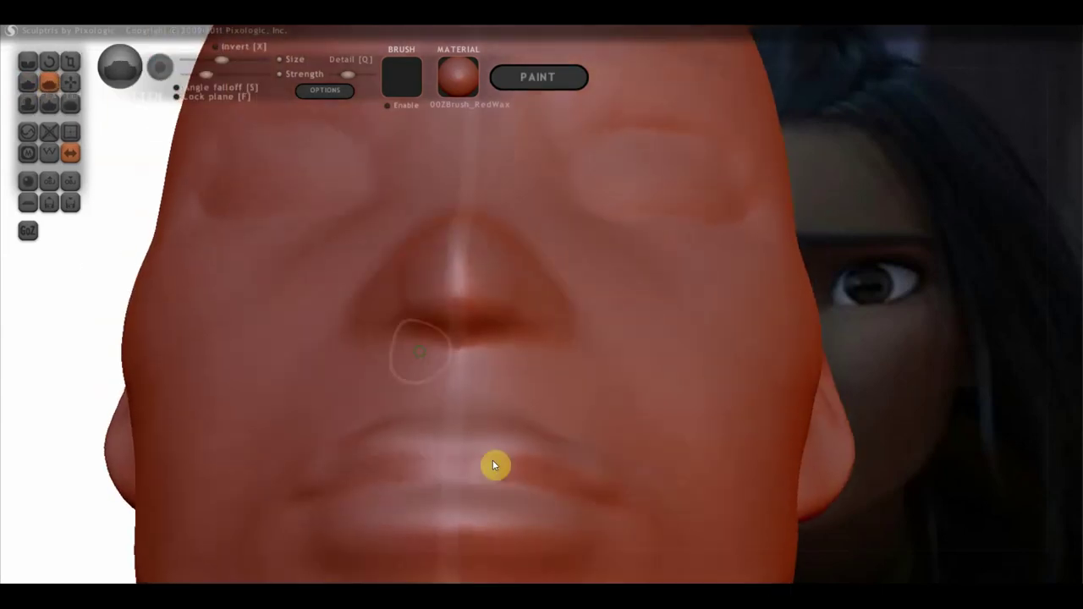
scroll(524, 431, up, 1)
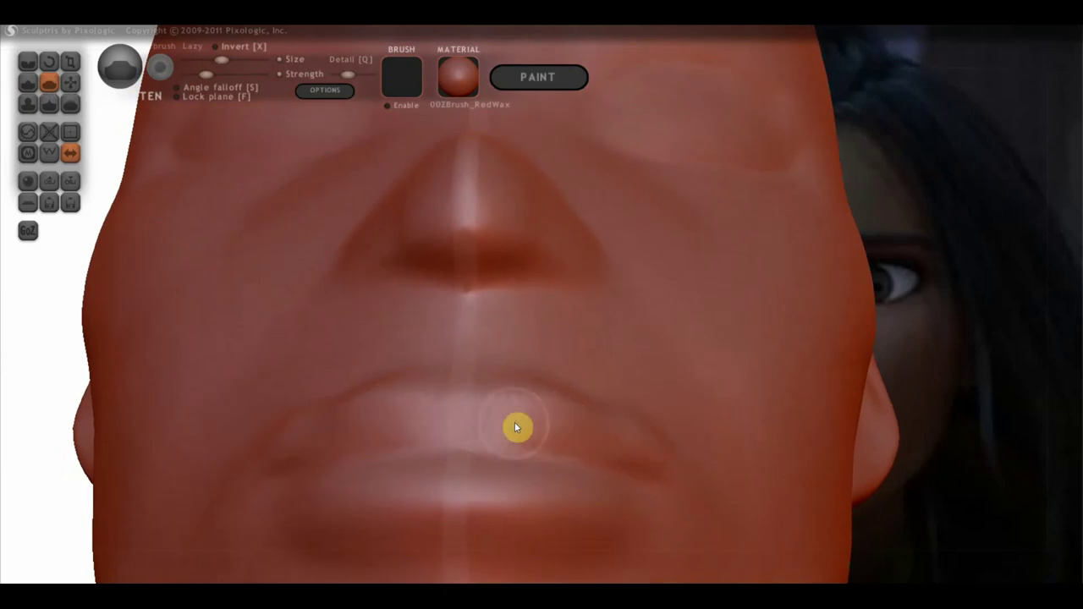
right_drag(515, 449, 579, 434)
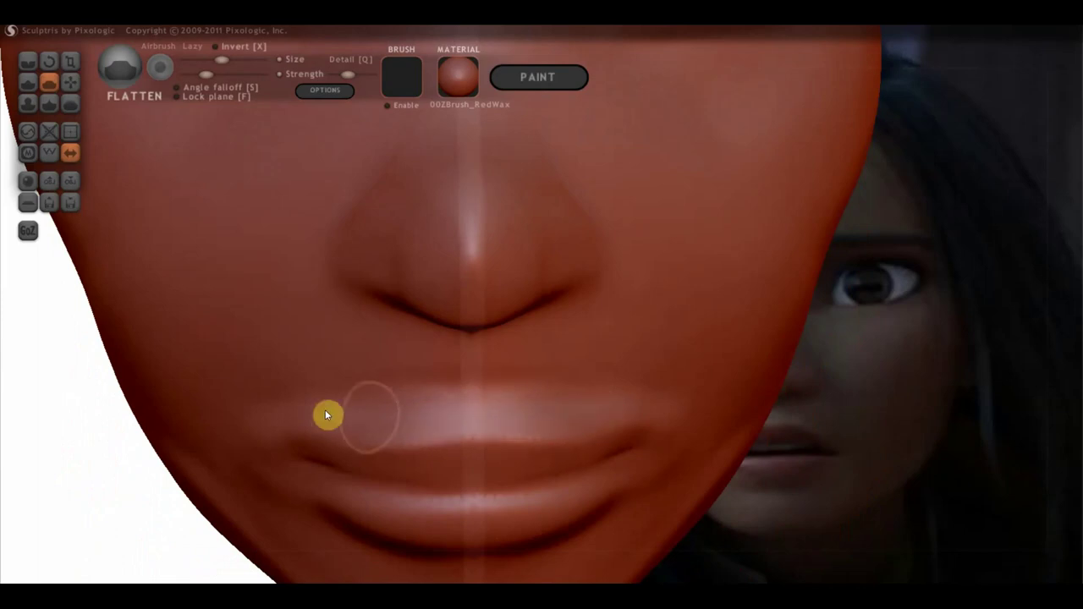
right_drag(397, 389, 498, 383)
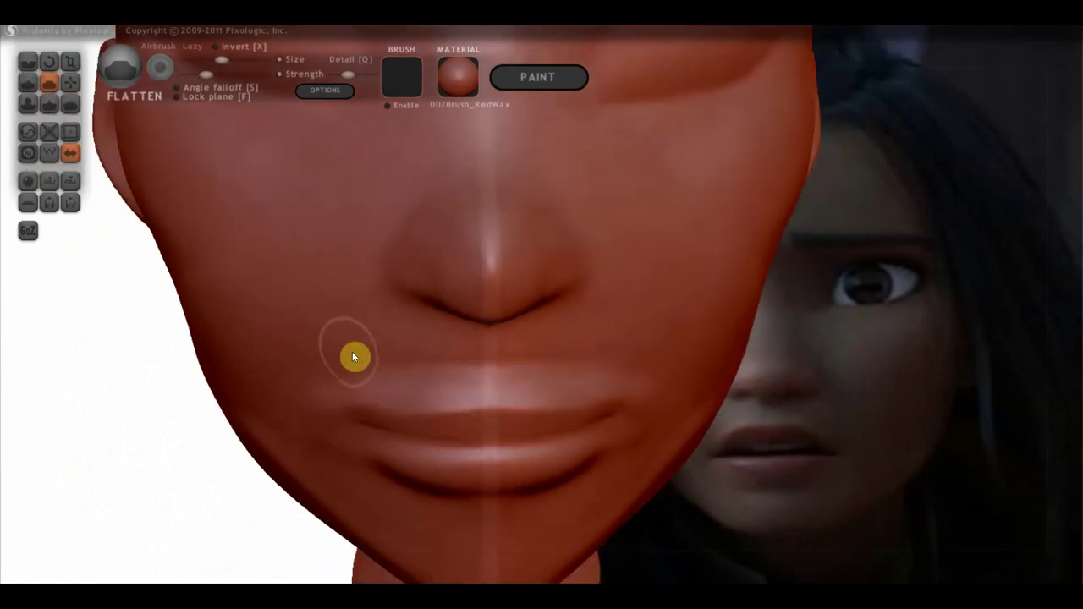
mouse_move(378, 341)
right_down()
mouse_move(543, 307)
mouse_move(684, 303)
right_up()
scroll(602, 307, down, 2)
scroll(590, 321, down, 4)
right_drag(590, 321, 707, 328)
scroll(681, 343, up, 1)
scroll(657, 360, up, 2)
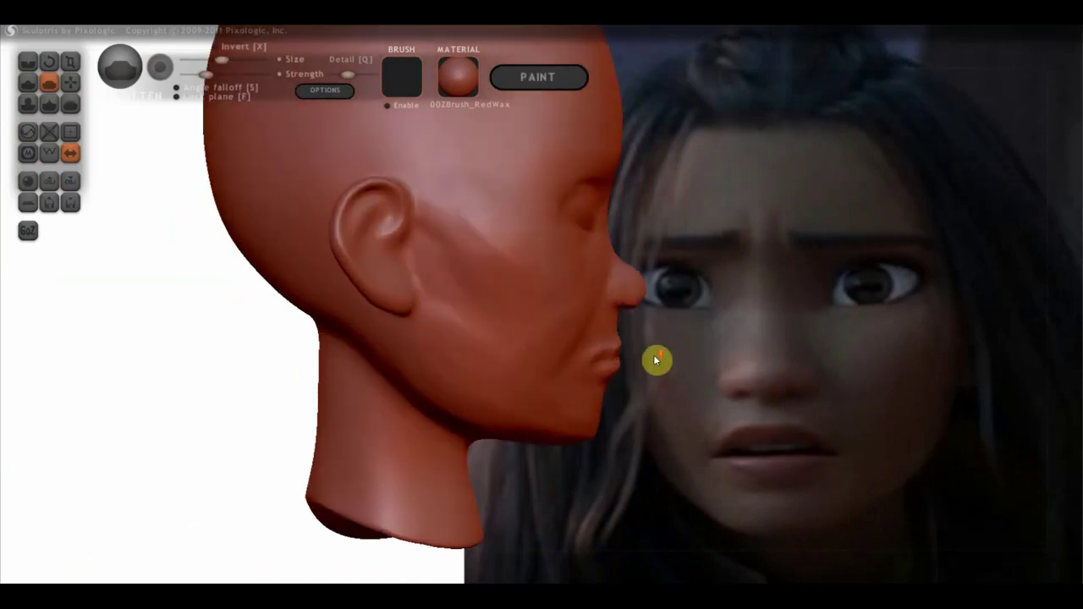
click(70, 82)
scroll(352, 184, up, 2)
- Grab the lips outward in profile, then reshape the centre of the upper lip from the front
mouse_move(618, 356)
mouse_down()
mouse_move(662, 372)
mouse_move(686, 337)
mouse_up()
scroll(684, 331, up, 2)
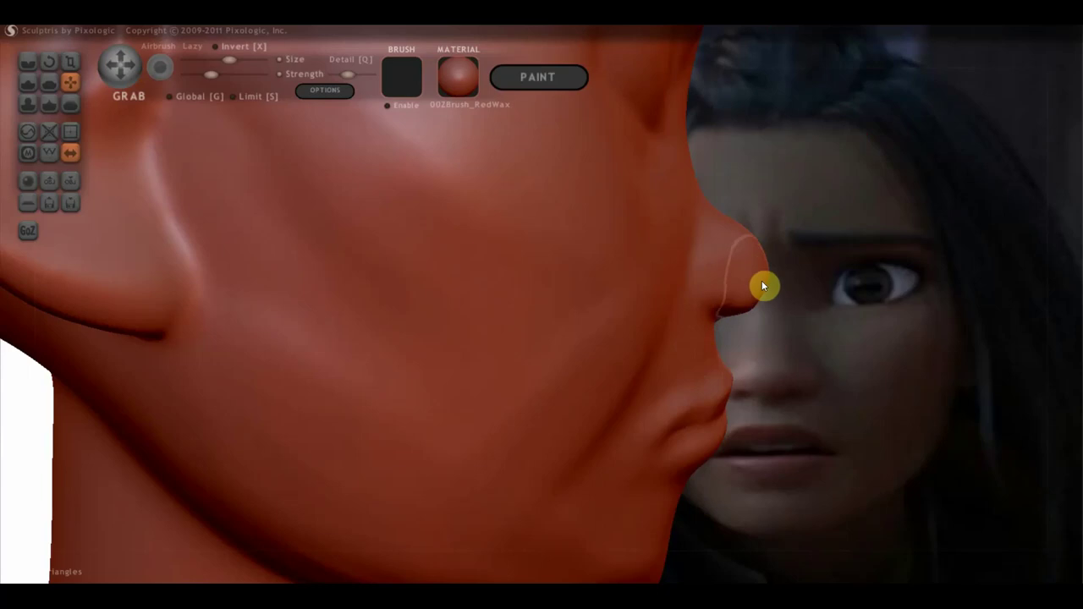
mouse_move(764, 264)
mouse_down()
mouse_move(743, 280)
mouse_move(494, 278)
mouse_up()
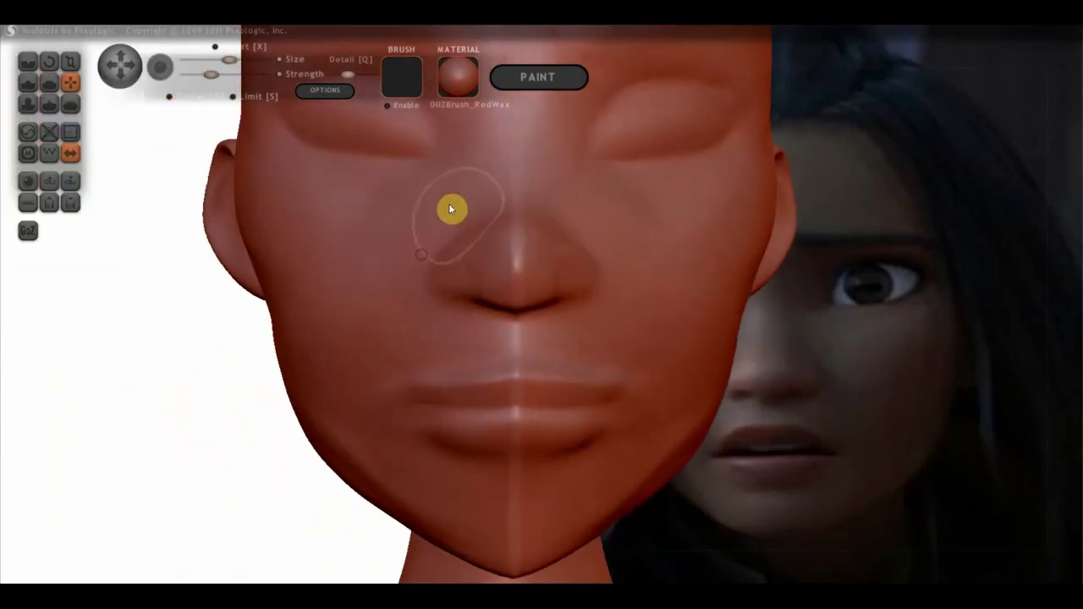
scroll(582, 343, down, 2)
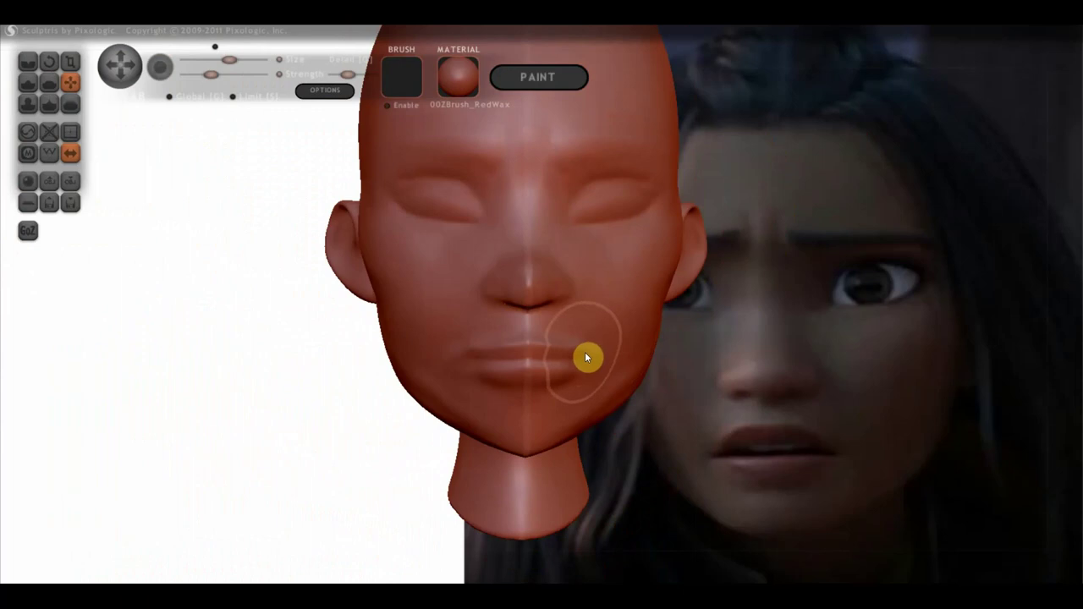
scroll(585, 353, up, 2)
scroll(542, 333, up, 1)
scroll(469, 286, up, 1)
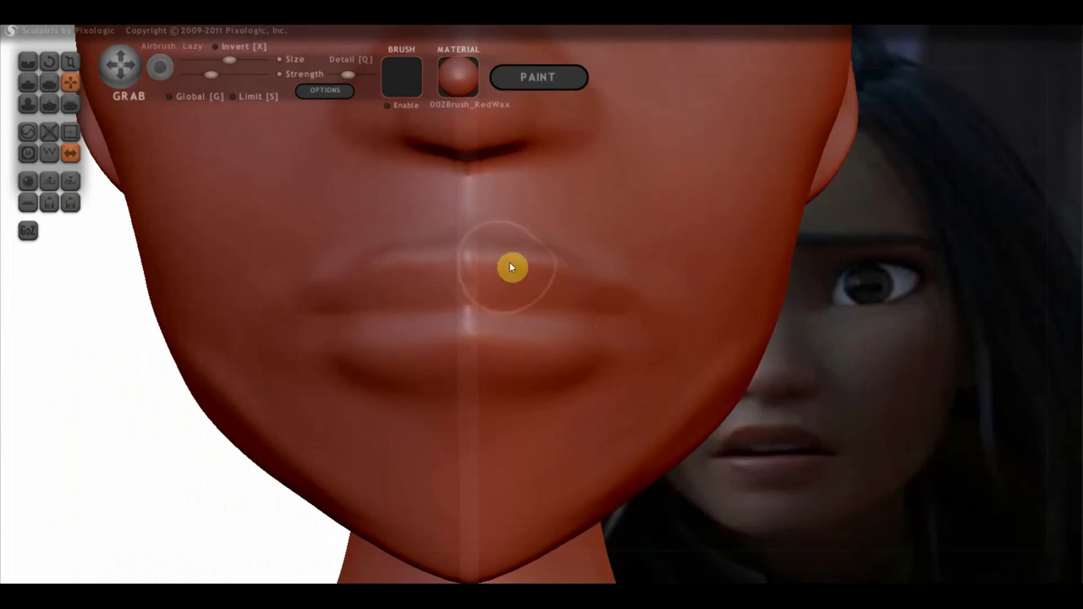
mouse_move(512, 254)
mouse_down()
mouse_move(542, 325)
mouse_move(527, 334)
mouse_up()
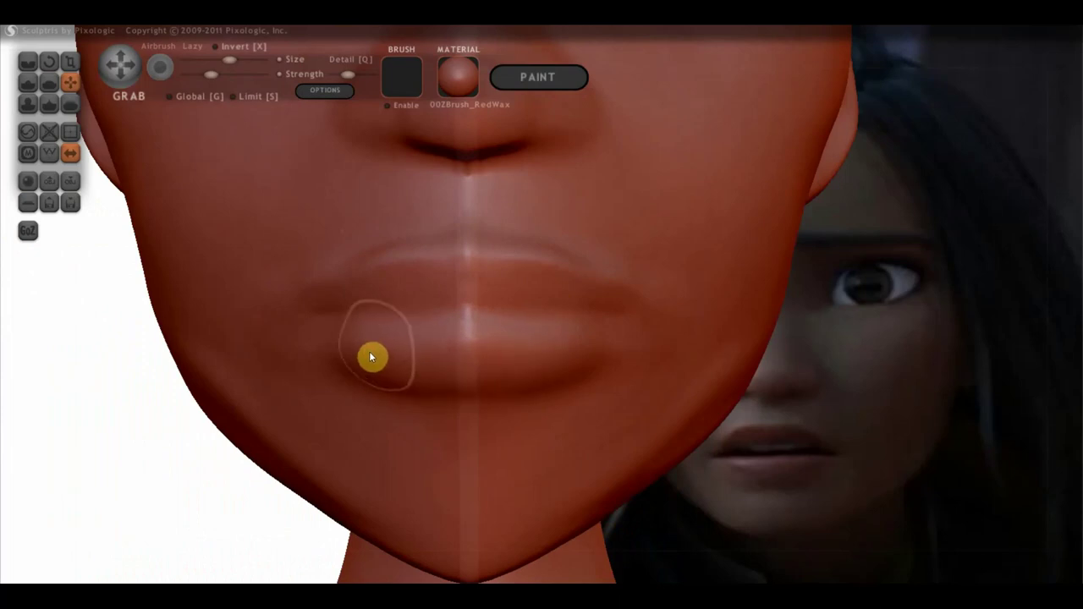
click(27, 62)
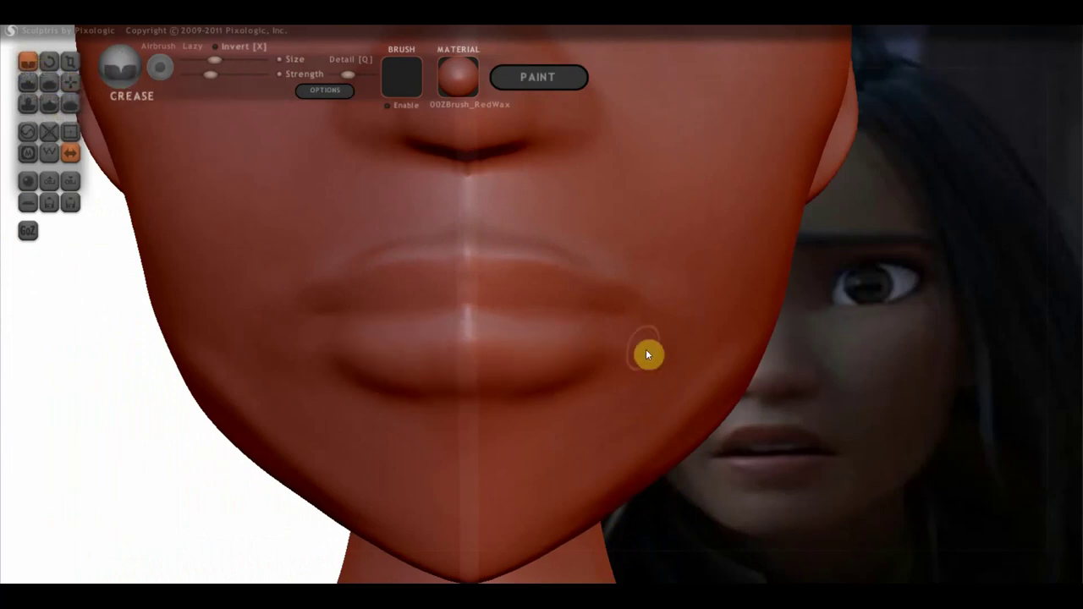
- Crease the line between the lips and sharpen the mouth-corner creases toward the jaw
mouse_move(449, 302)
mouse_down()
mouse_move(508, 297)
mouse_move(650, 330)
mouse_move(596, 268)
mouse_up()
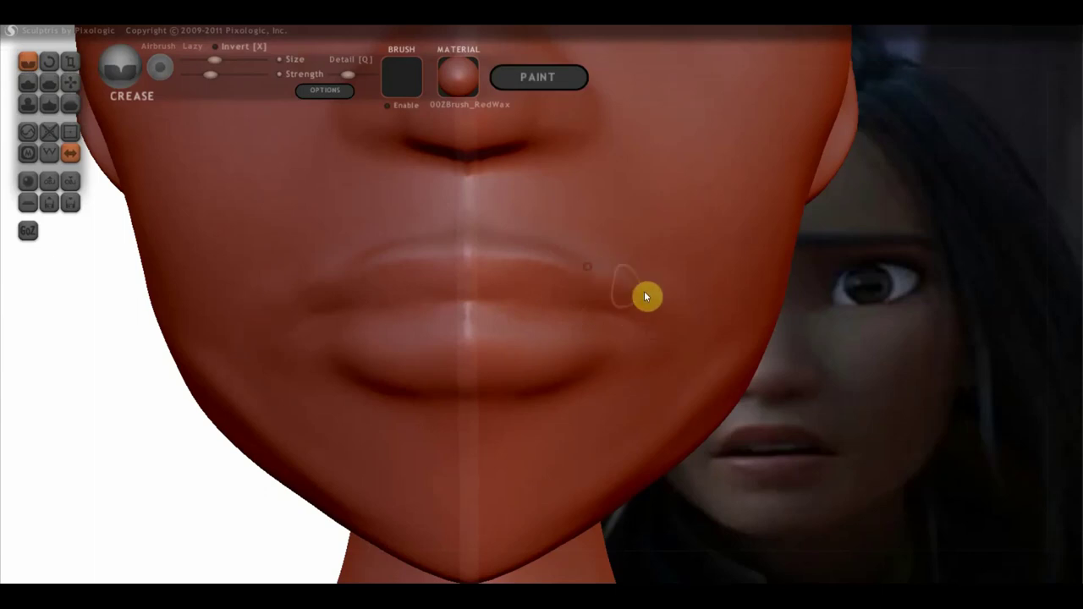
mouse_move(648, 296)
mouse_down()
mouse_move(624, 329)
mouse_move(719, 334)
mouse_move(405, 289)
mouse_move(457, 256)
mouse_up()
drag(407, 330, 500, 284)
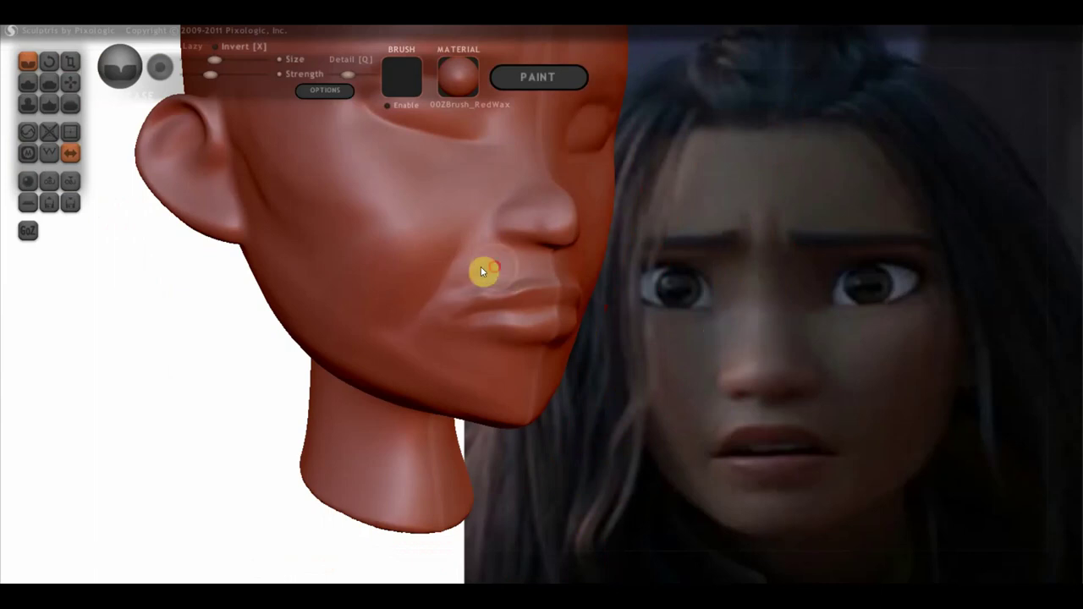
drag(474, 272, 440, 301)
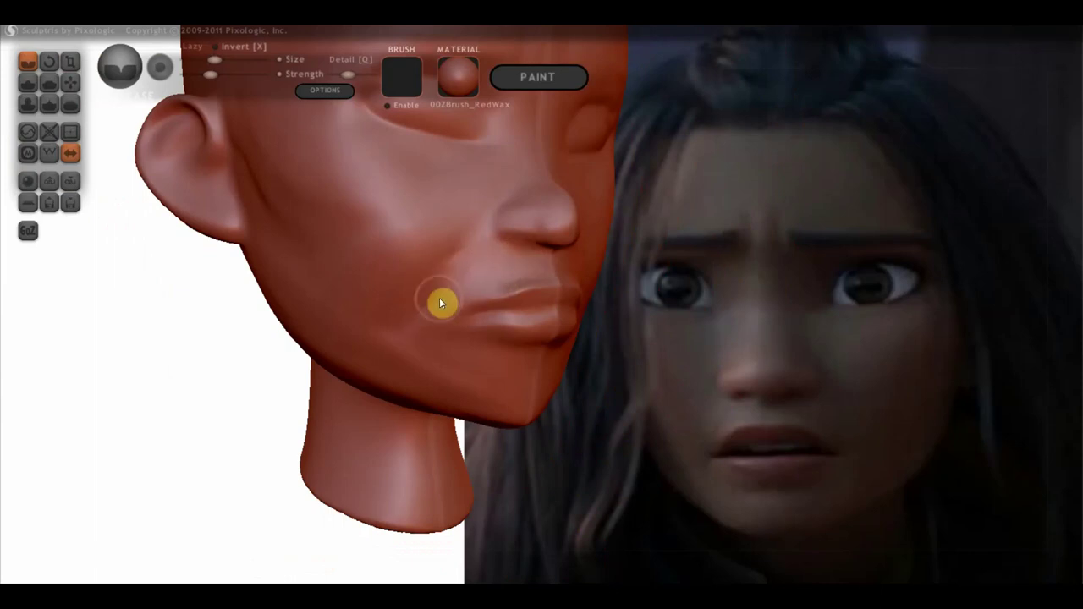
mouse_move(465, 317)
right_down()
mouse_move(375, 314)
mouse_move(419, 328)
right_up()
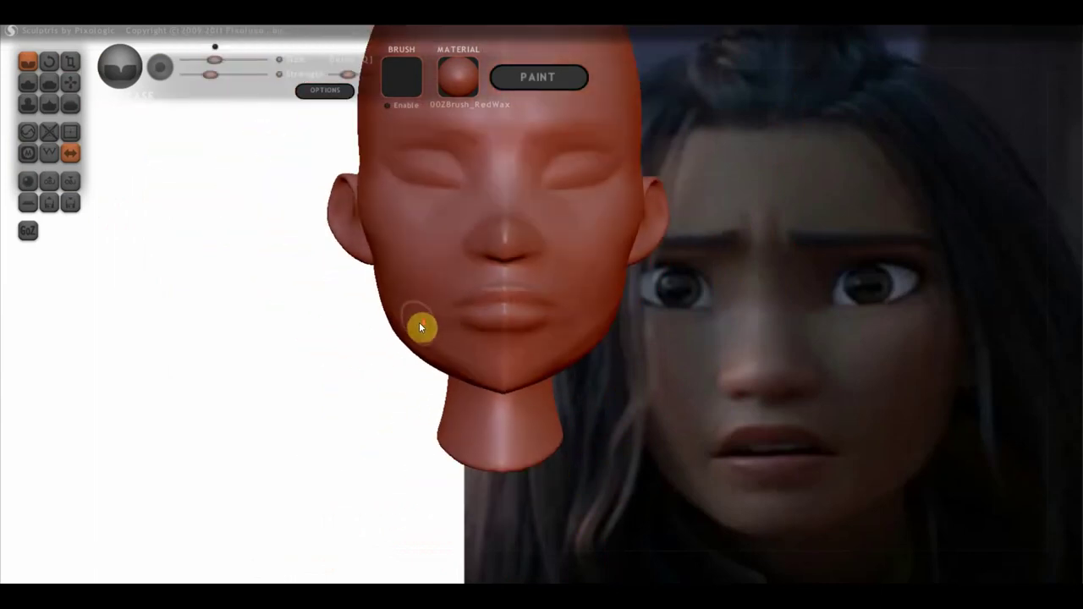
click(72, 74)
scroll(428, 326, up, 2)
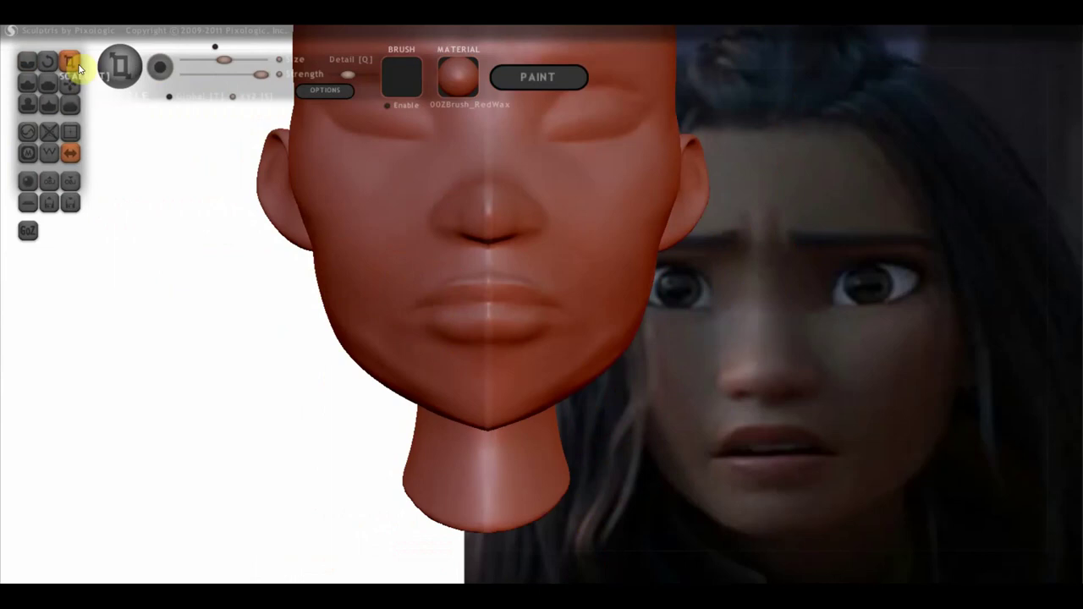
- With the Move tool, drag the mouth area further down the face
click(69, 88)
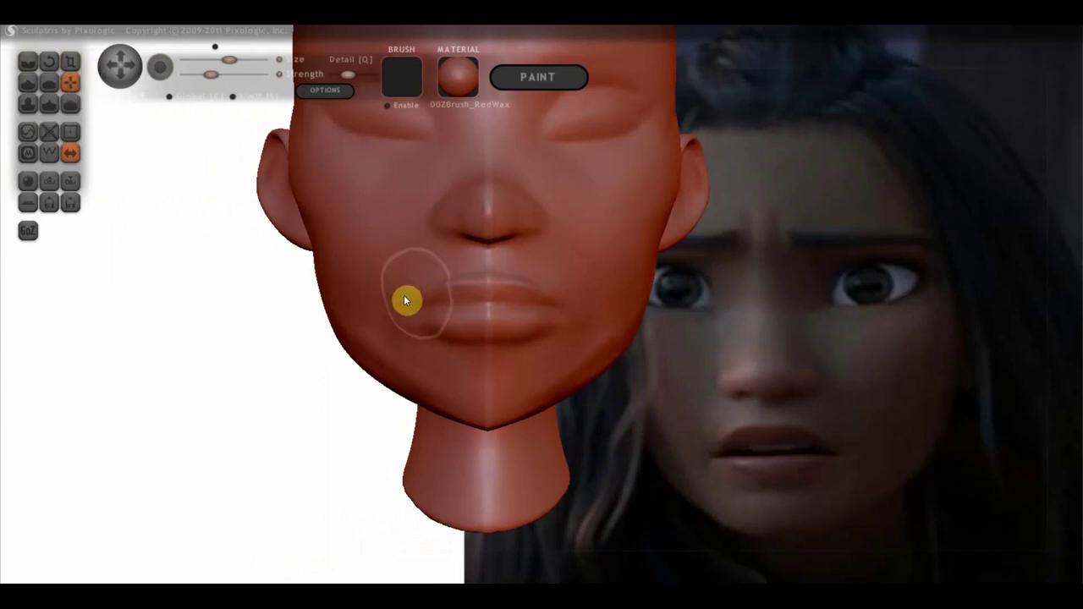
scroll(427, 279, up, 2)
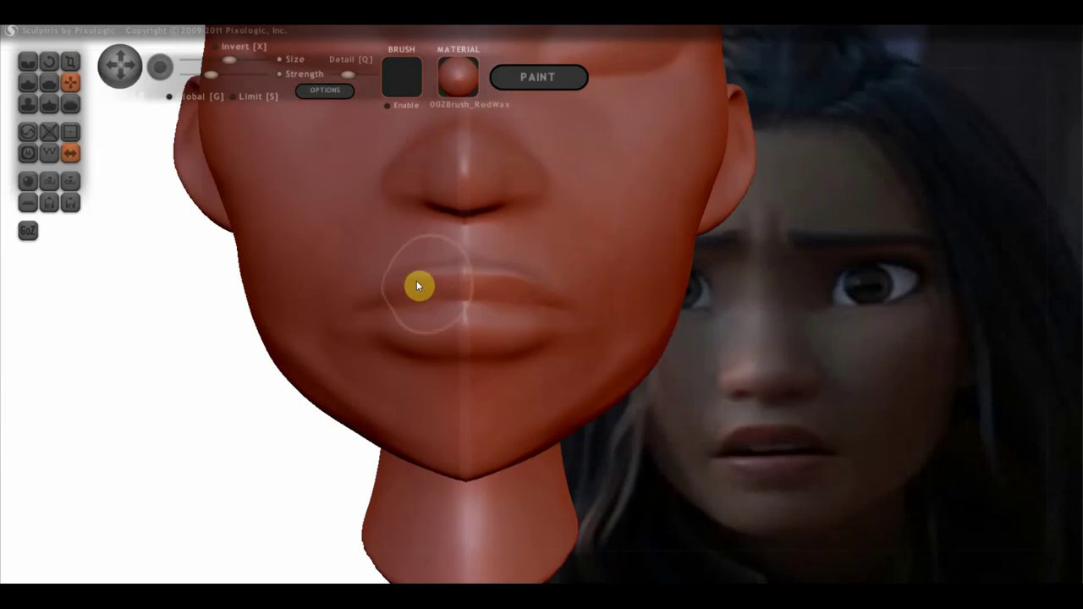
drag(407, 271, 420, 362)
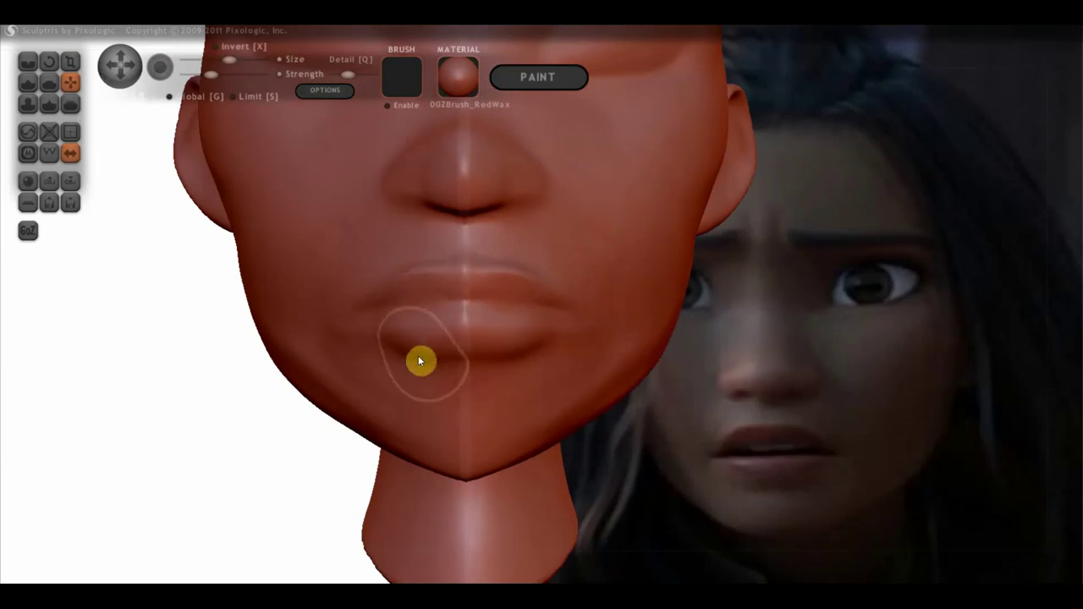
- Flatten the bulge under the lower lip, then smooth the chin and jaw underside
click(48, 82)
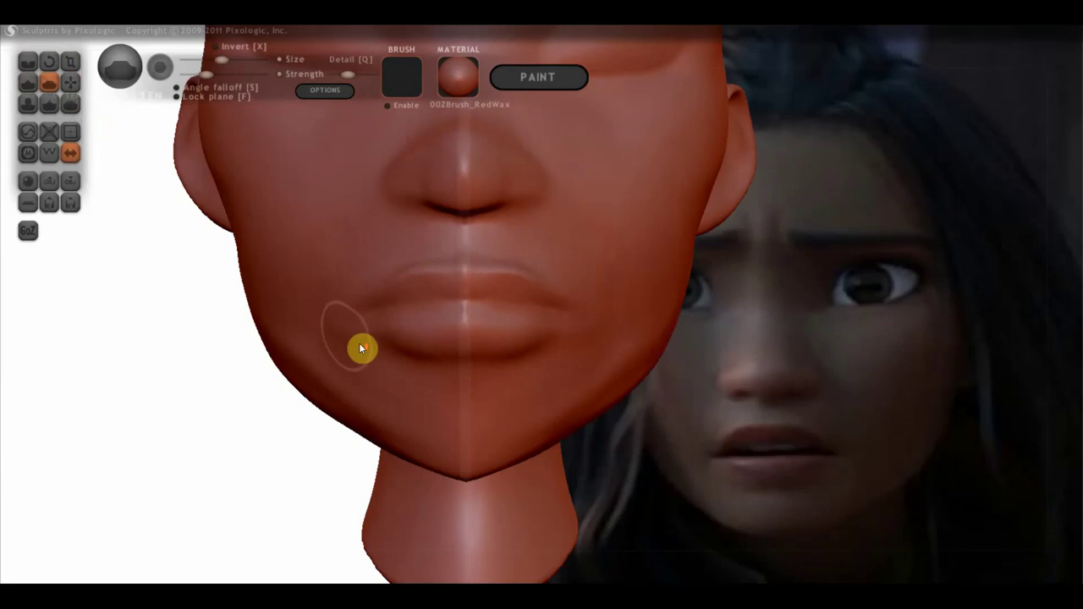
scroll(372, 296, up, 3)
scroll(386, 253, down, 3)
right_drag(387, 254, 425, 268)
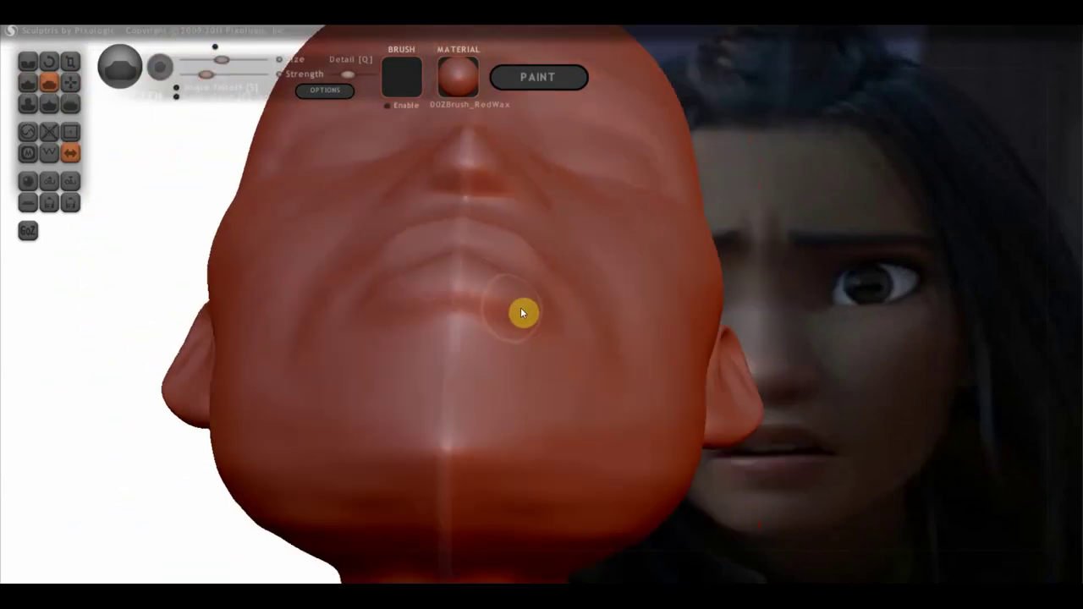
mouse_move(456, 294)
mouse_down()
mouse_move(399, 309)
mouse_move(529, 338)
mouse_up()
mouse_move(528, 338)
right_down()
mouse_move(463, 417)
mouse_move(419, 398)
right_up()
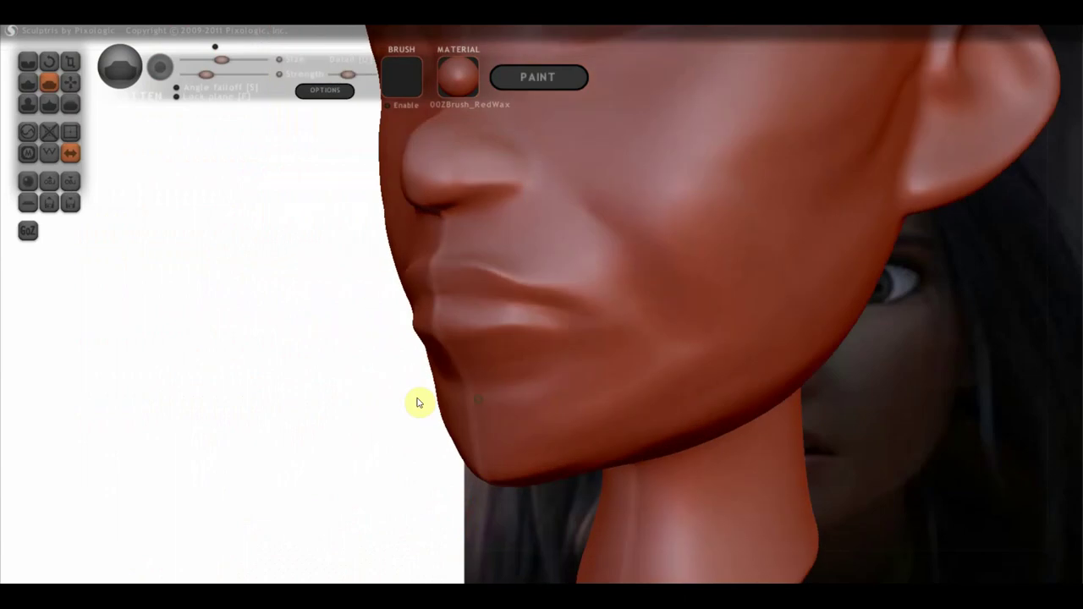
mouse_move(508, 356)
mouse_down()
mouse_move(583, 348)
mouse_move(452, 403)
mouse_move(649, 380)
mouse_move(439, 494)
mouse_up()
mouse_move(439, 494)
right_down()
mouse_move(565, 421)
mouse_move(565, 370)
right_up()
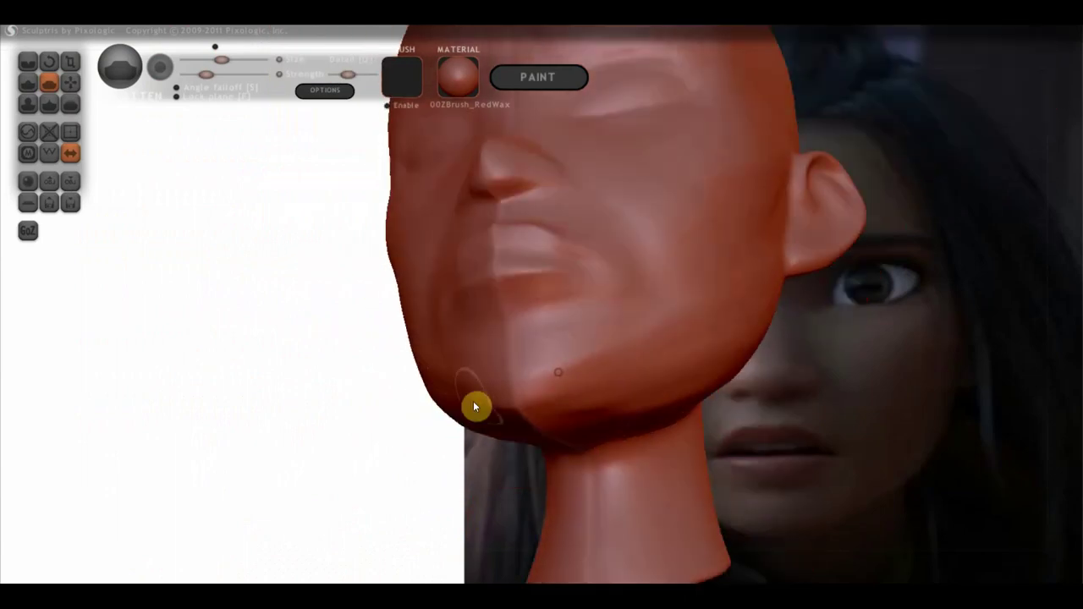
mouse_move(497, 404)
mouse_down()
mouse_move(571, 372)
mouse_move(481, 407)
mouse_move(466, 430)
mouse_up()
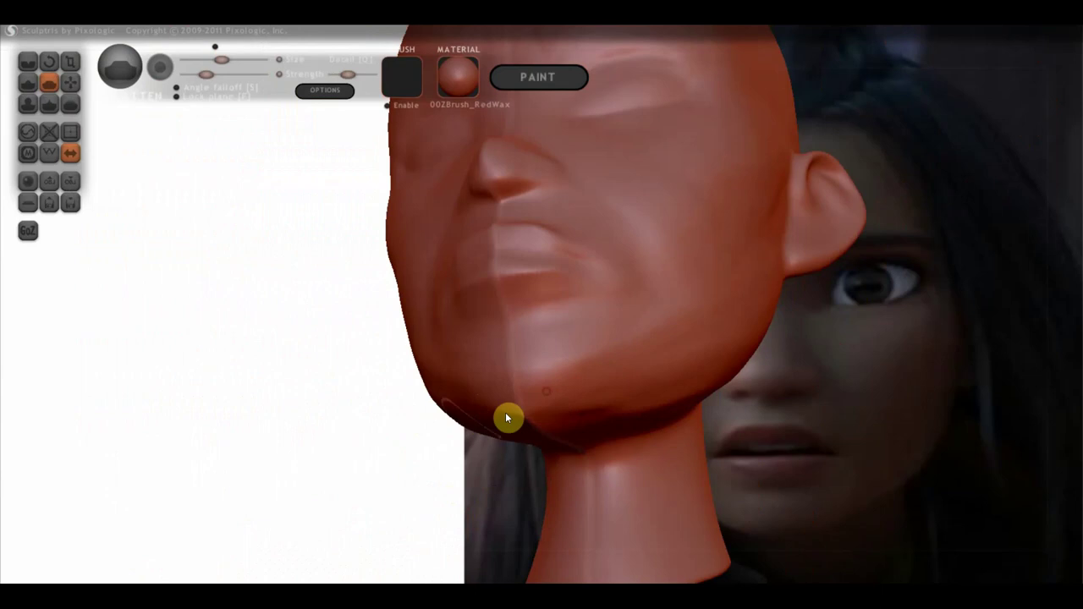
mouse_move(519, 442)
right_down()
mouse_move(572, 402)
mouse_move(569, 344)
mouse_move(548, 331)
right_up()
mouse_move(568, 382)
right_down()
mouse_move(634, 431)
mouse_move(633, 447)
right_up()
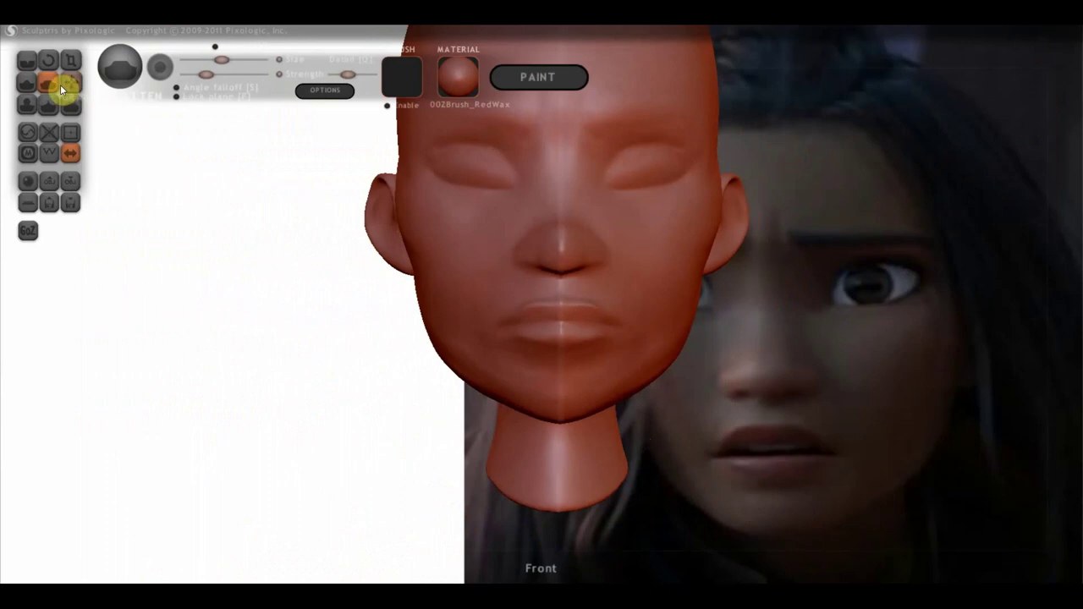
- Switch to the Draw brush with Clay enabled and touch up the chin's lower edge
click(28, 82)
click(169, 96)
scroll(543, 413, up, 2)
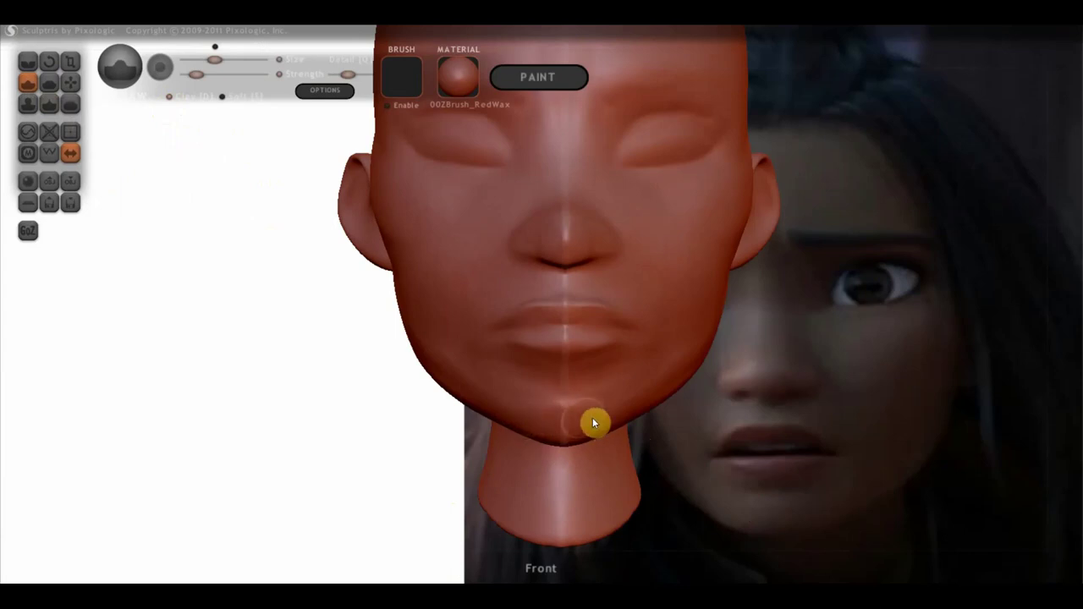
drag(570, 429, 567, 440)
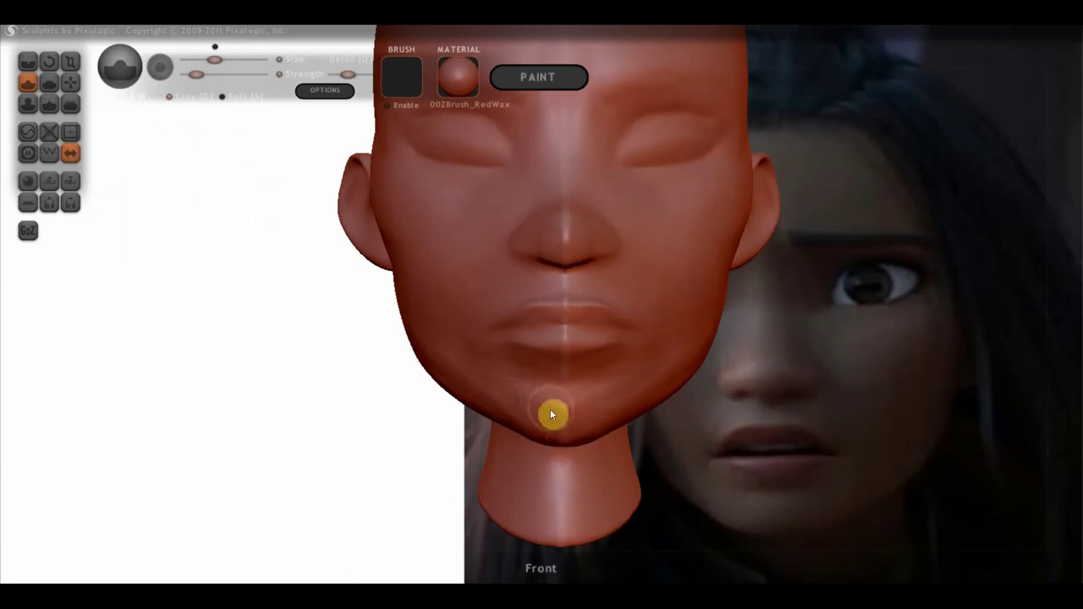
- In side profile, select the Grab brush and undo the last change
scroll(542, 430, down, 2)
right_drag(569, 416, 768, 411)
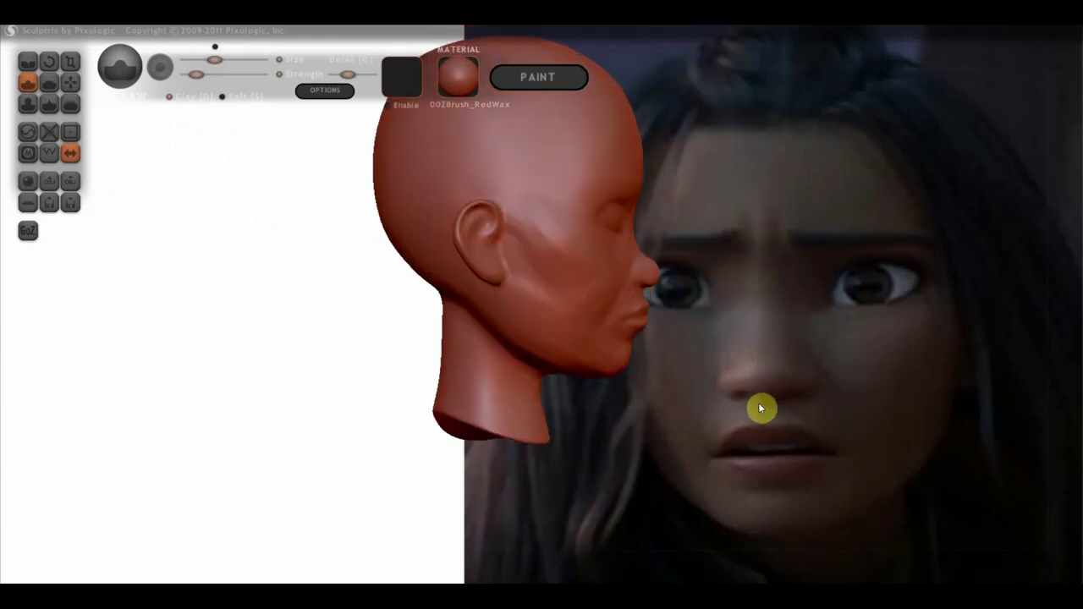
scroll(745, 323, up, 1)
scroll(743, 320, up, 3)
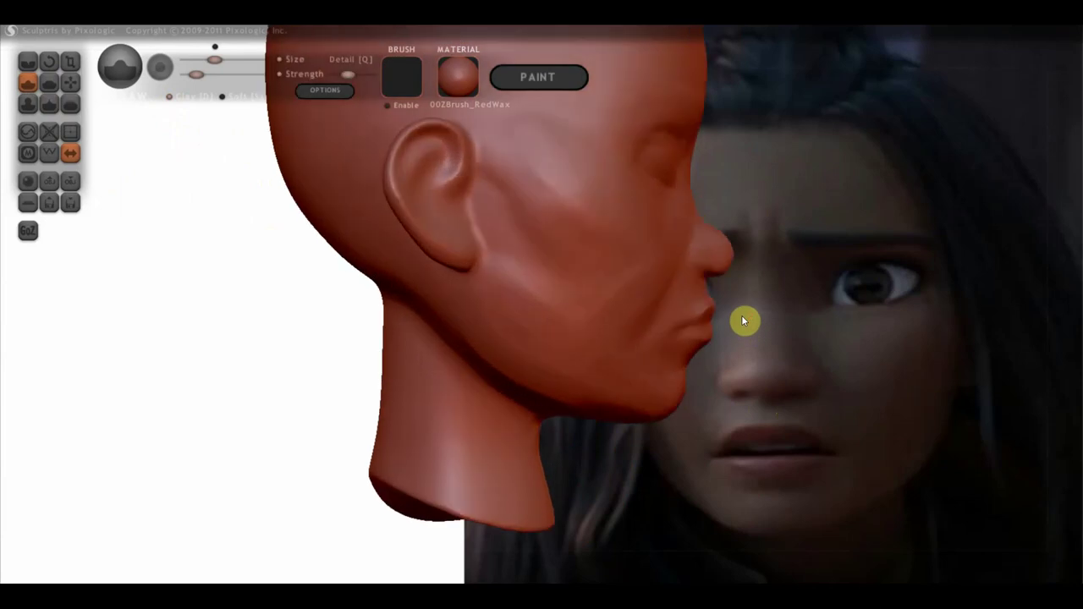
click(66, 80)
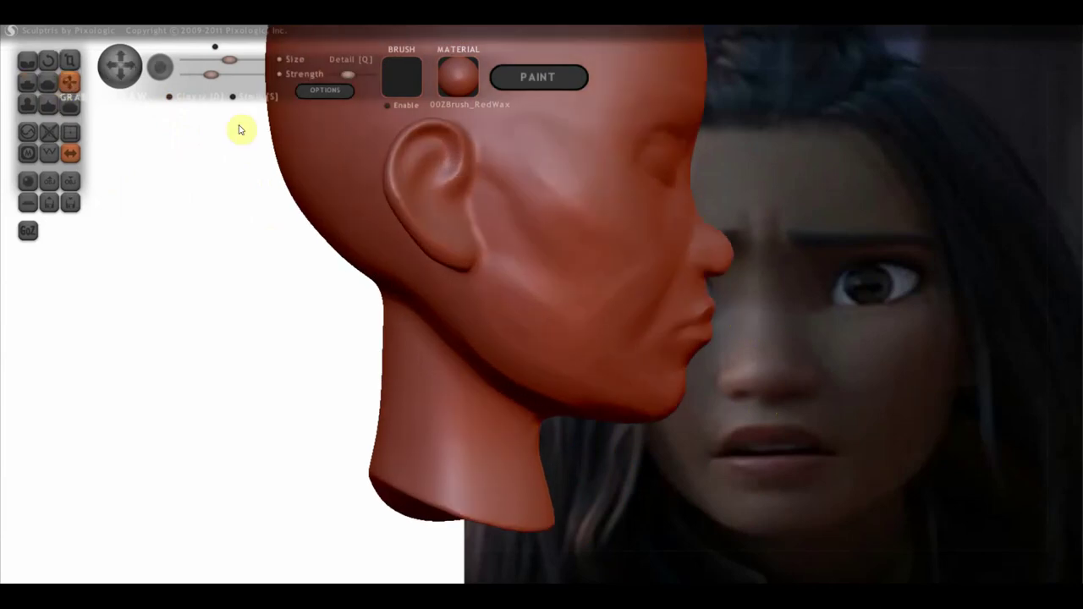
scroll(650, 223, up, 1)
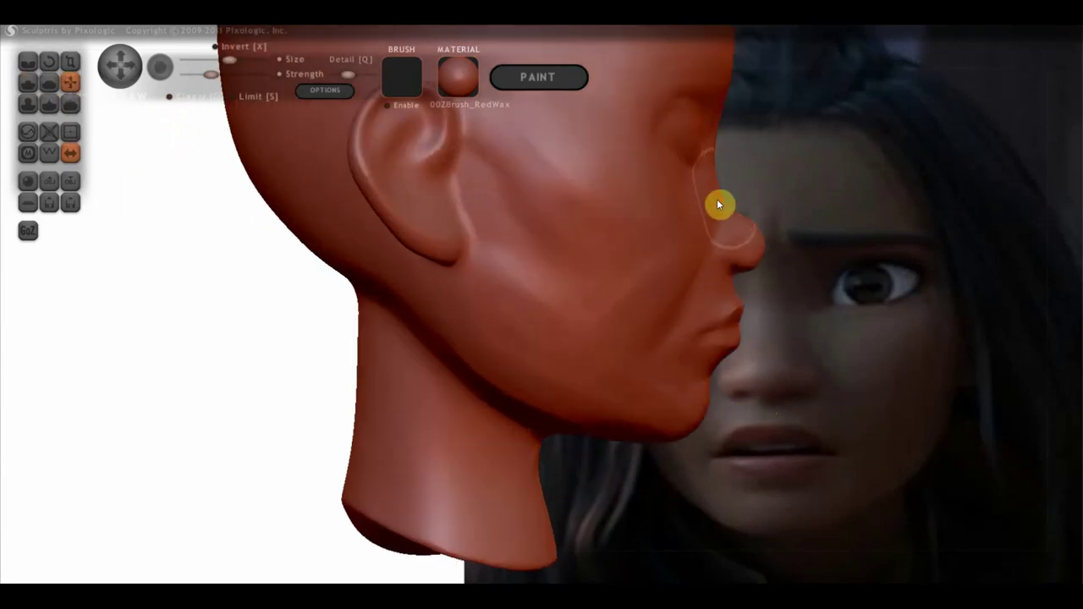
key(ctrl+z)
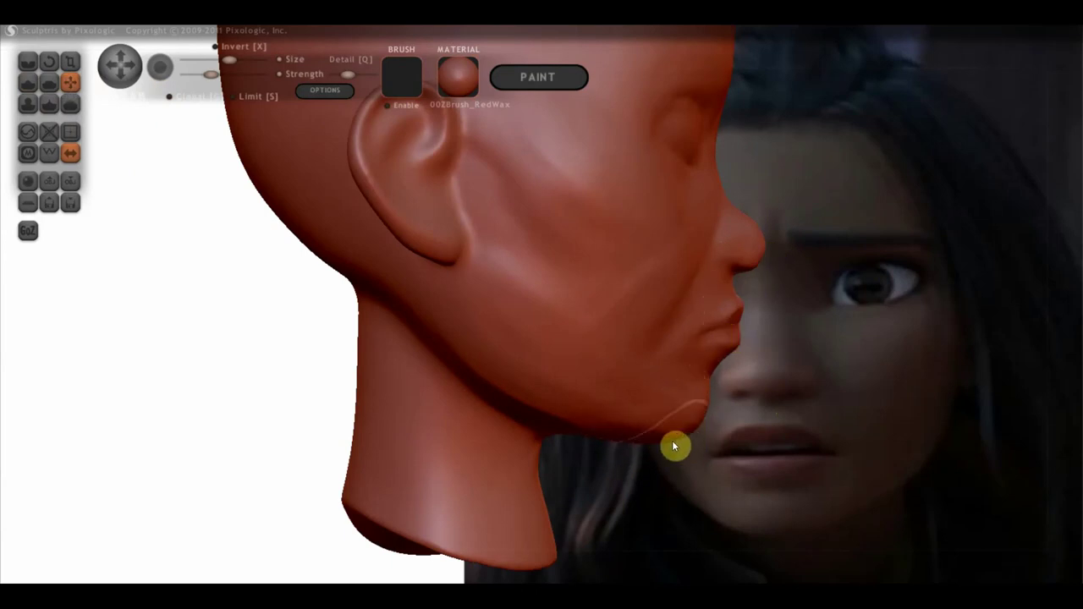
scroll(681, 432, up, 2)
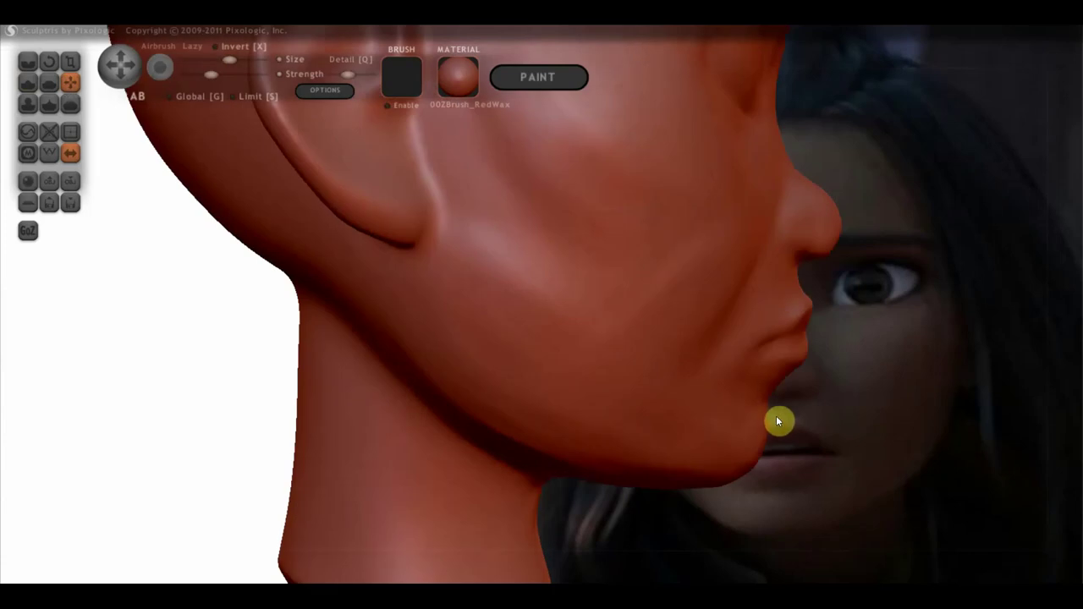
- Pull the lower lip and chin down and back in profile, then return to front view
drag(758, 399, 796, 369)
scroll(800, 359, up, 1)
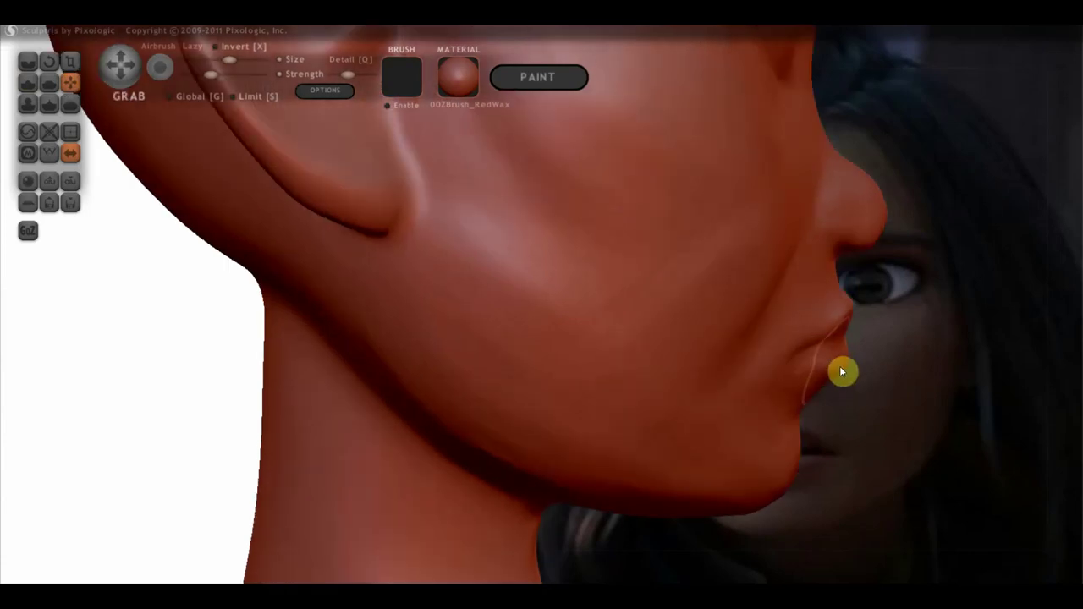
drag(841, 383, 796, 377)
scroll(770, 382, down, 1)
scroll(769, 382, down, 2)
right_drag(635, 378, 424, 367)
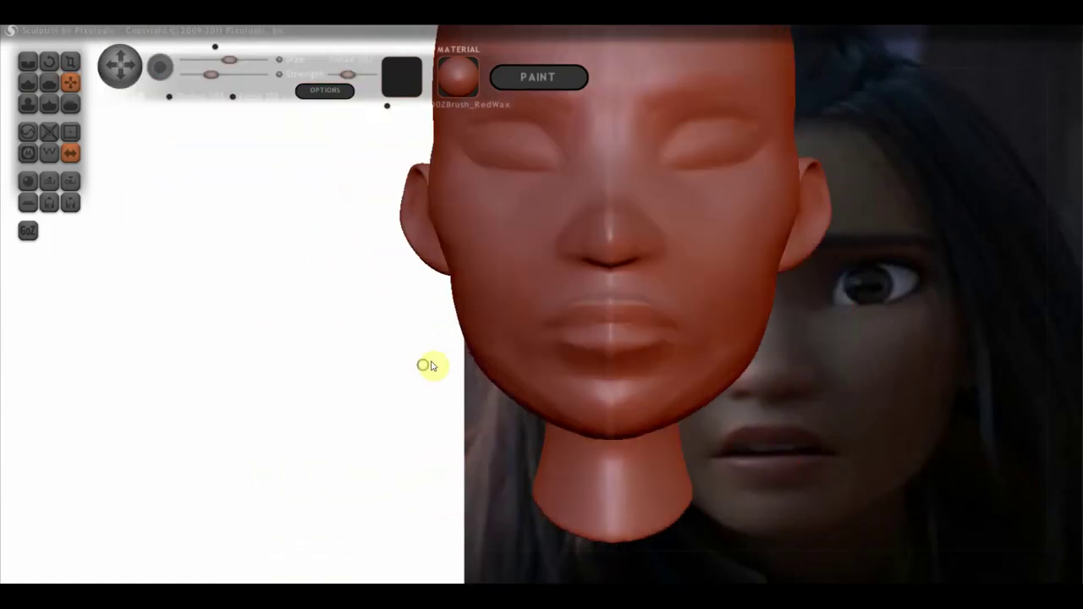
scroll(457, 389, down, 1)
scroll(413, 347, up, 1)
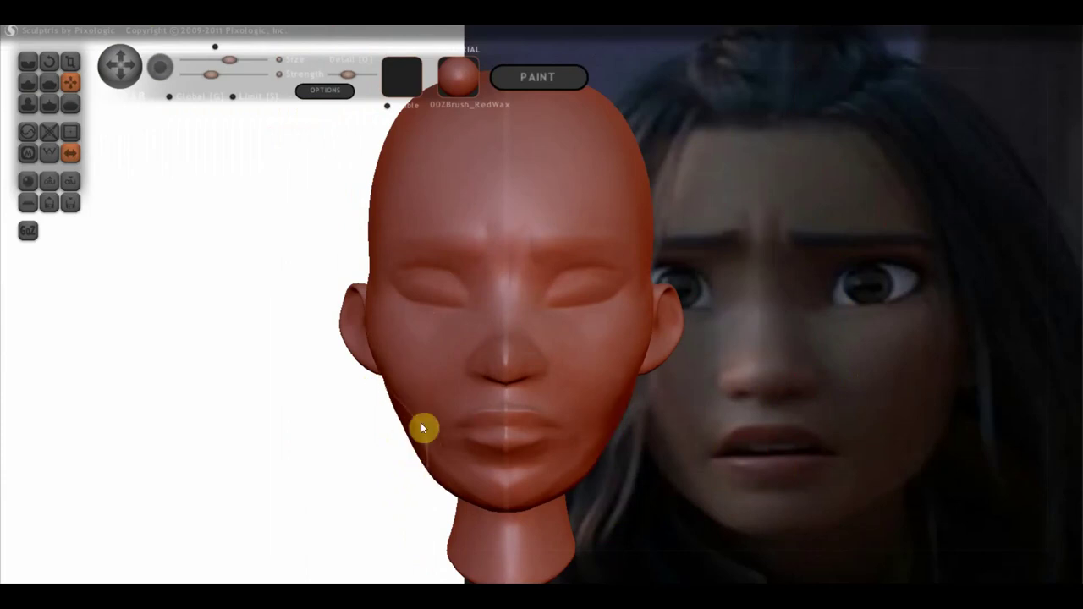
- Orbit to inspect the head's underside and sides, ending in a front view
mouse_move(500, 454)
right_down()
mouse_move(725, 307)
mouse_move(726, 293)
right_up()
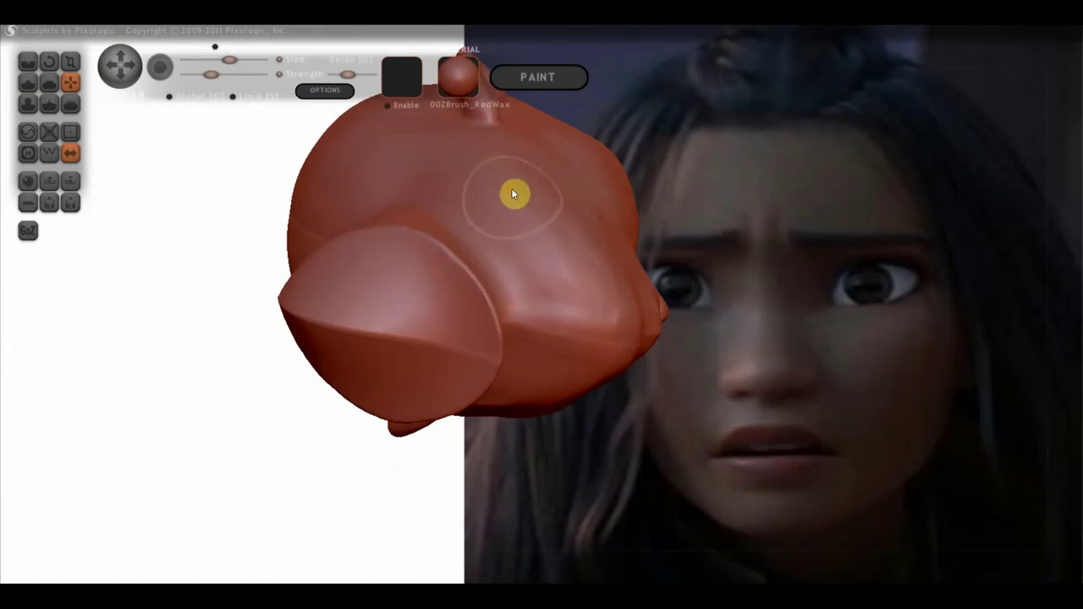
right_drag(525, 239, 496, 232)
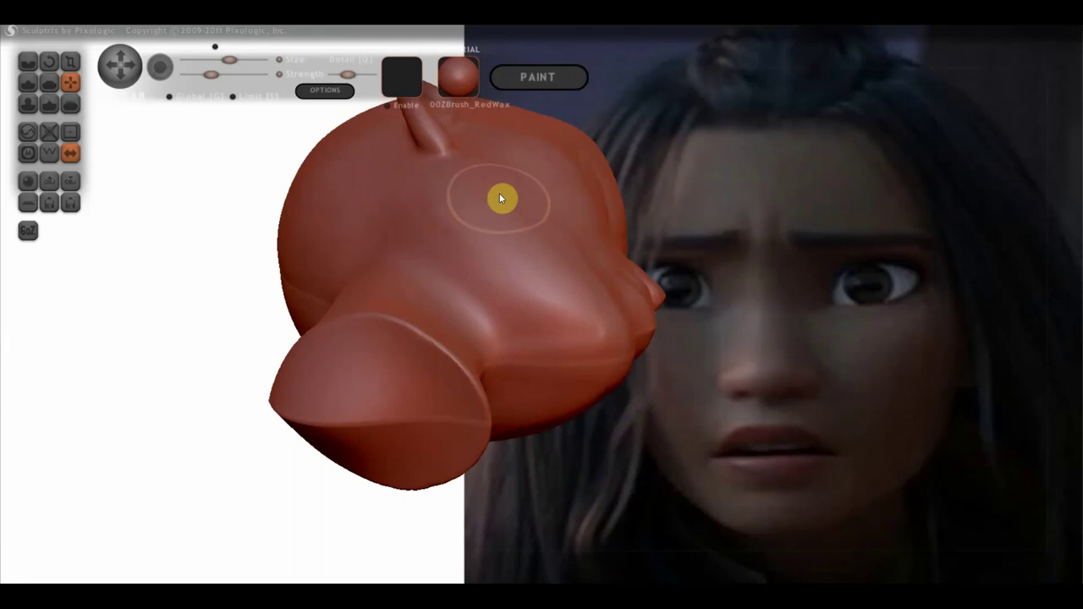
mouse_move(476, 302)
right_down()
mouse_move(333, 419)
mouse_move(418, 283)
right_up()
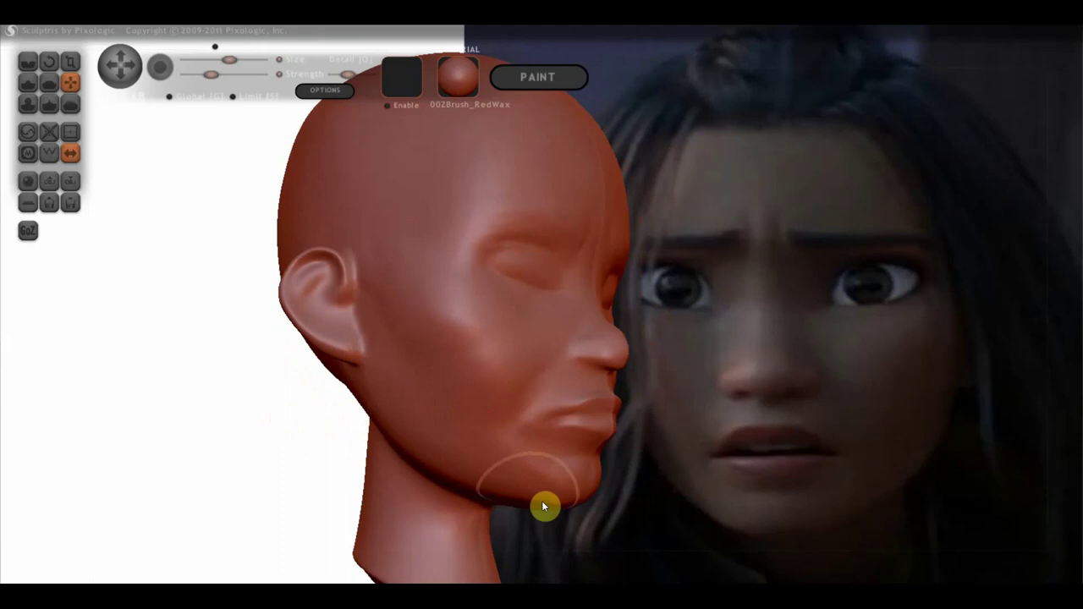
mouse_move(553, 501)
right_down()
mouse_move(438, 505)
mouse_move(567, 458)
mouse_move(532, 458)
mouse_move(593, 455)
right_up()
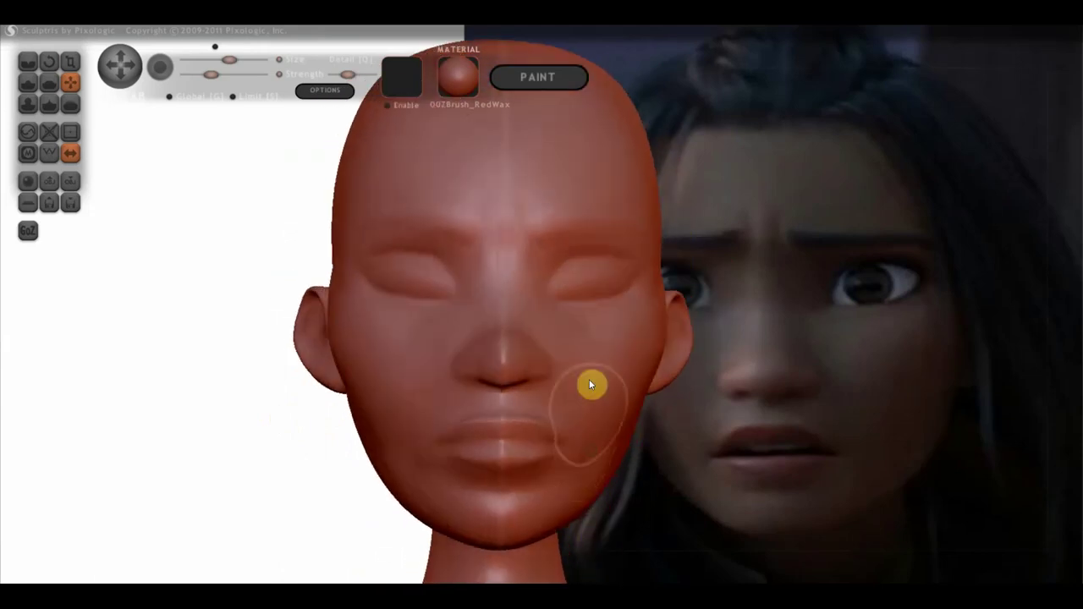
click(27, 61)
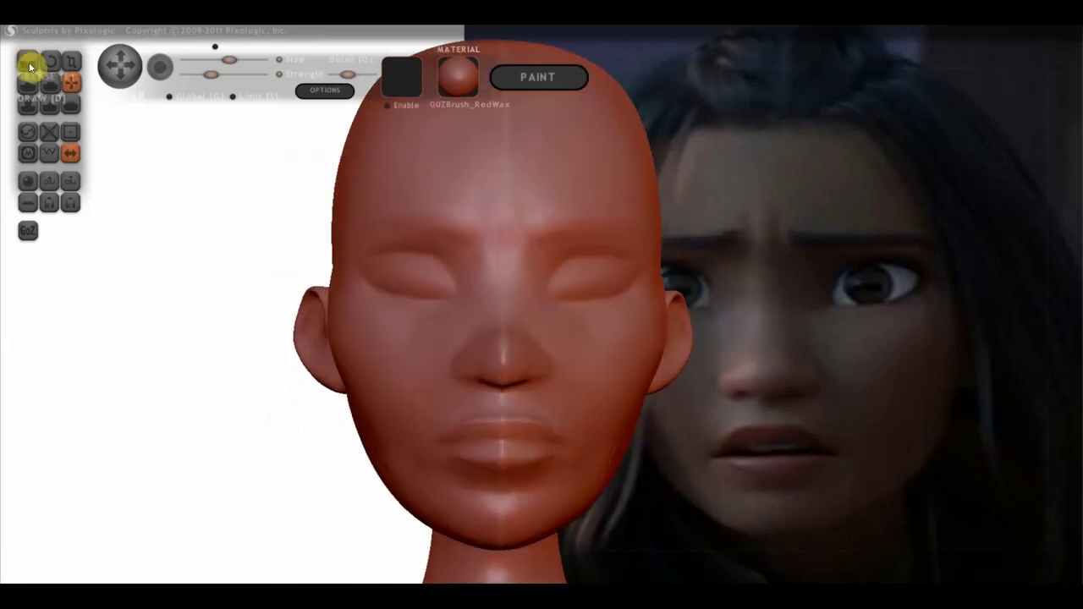
- Raise the brow ridge above the eyes with the Draw brush, extending it outward toward the temples
scroll(449, 218, up, 2)
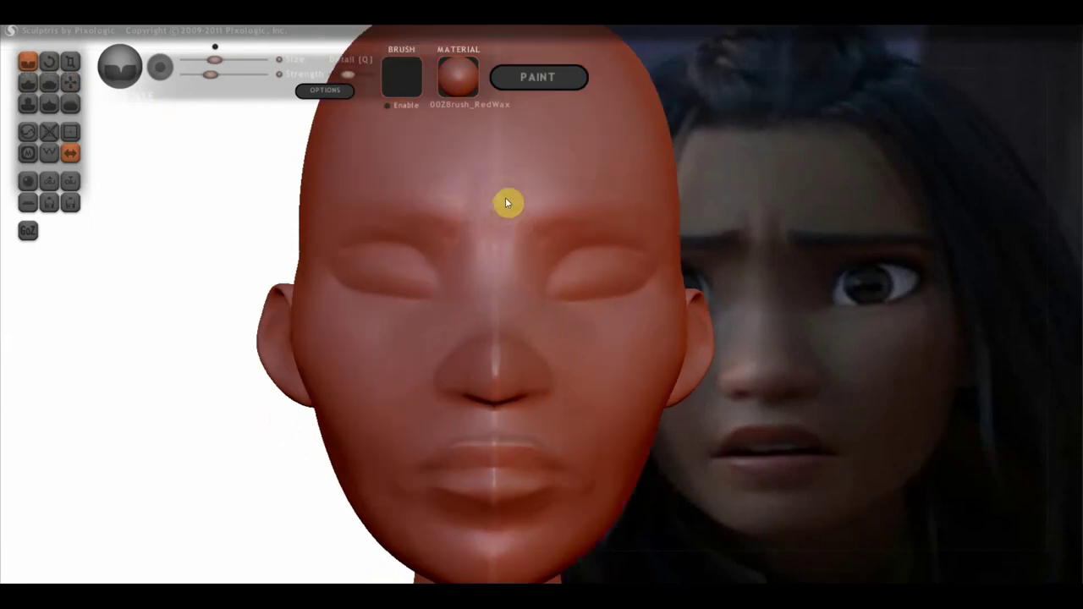
click(28, 82)
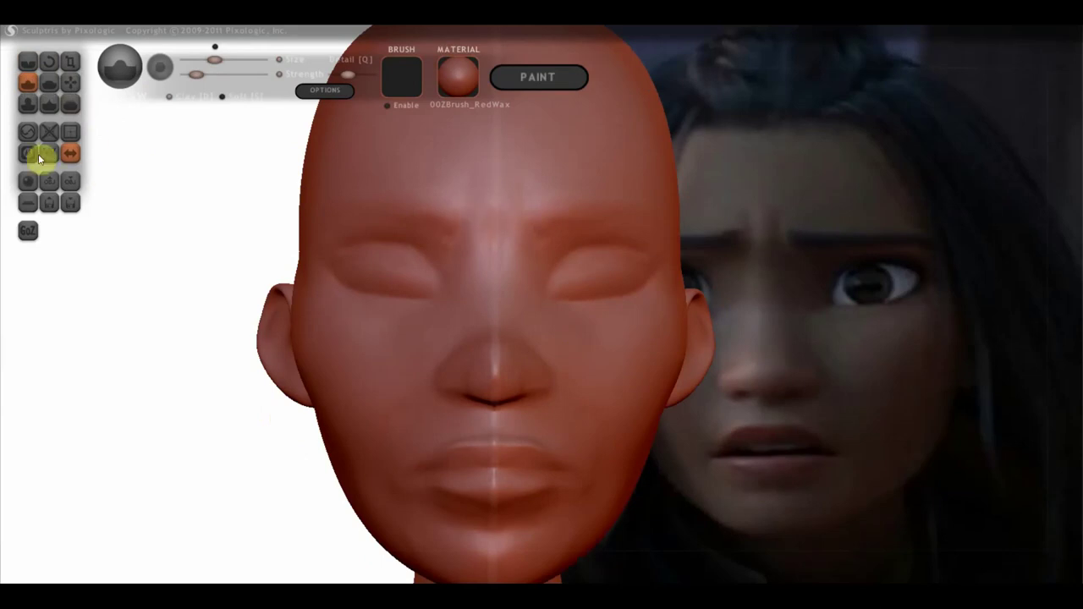
click(171, 97)
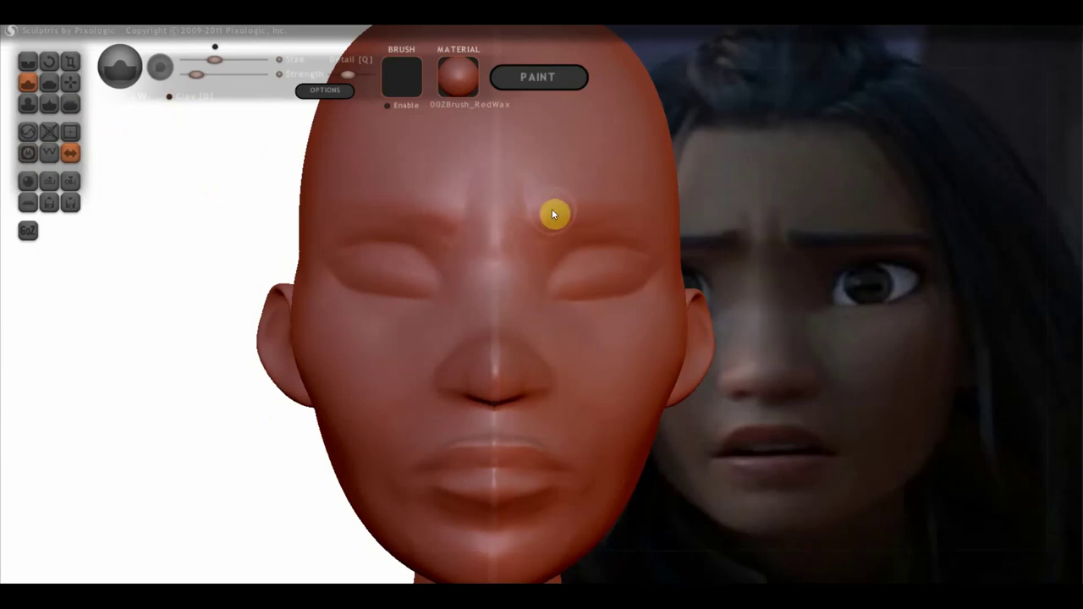
drag(537, 188, 558, 223)
mouse_move(588, 280)
right_down()
mouse_move(513, 287)
mouse_move(525, 229)
mouse_move(551, 225)
right_up()
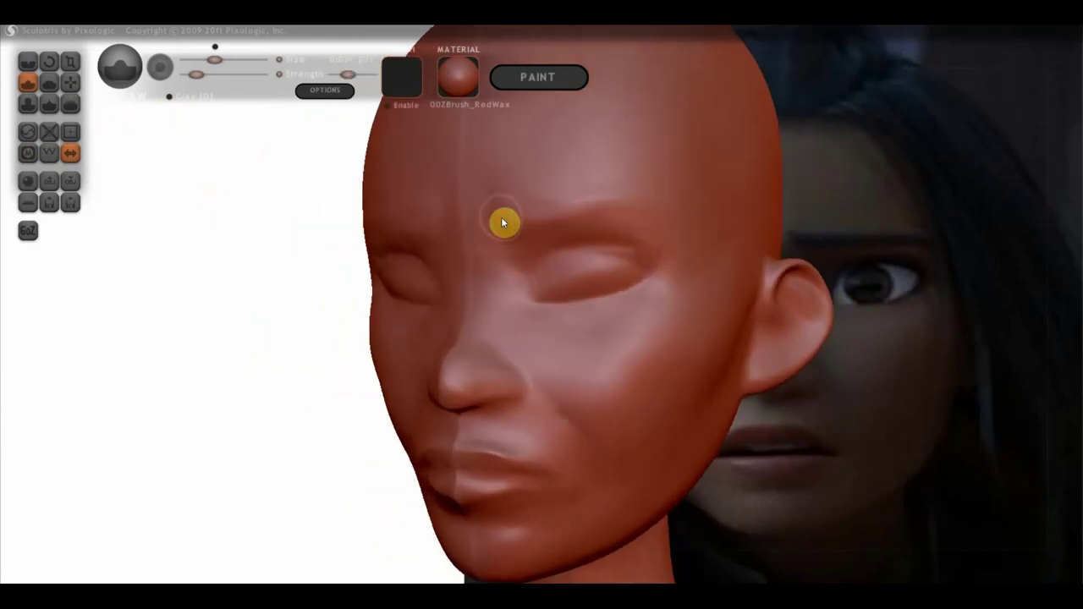
drag(502, 225, 632, 230)
right_drag(649, 263, 737, 254)
mouse_move(609, 264)
right_down()
mouse_move(476, 271)
mouse_move(420, 260)
right_up()
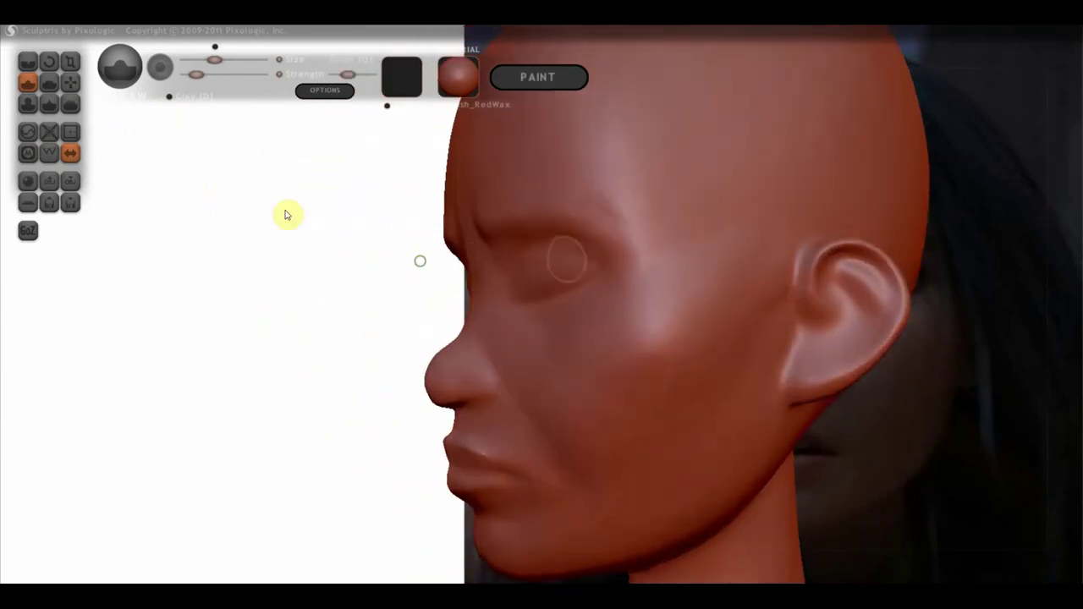
- Carve a crease with the Crease brush extending the upper eyelid line to the eye's outer corner
click(28, 61)
right_drag(607, 279, 563, 236)
scroll(507, 228, up, 3)
mouse_move(552, 187)
right_down()
mouse_move(541, 174)
mouse_move(522, 210)
mouse_move(638, 192)
right_up()
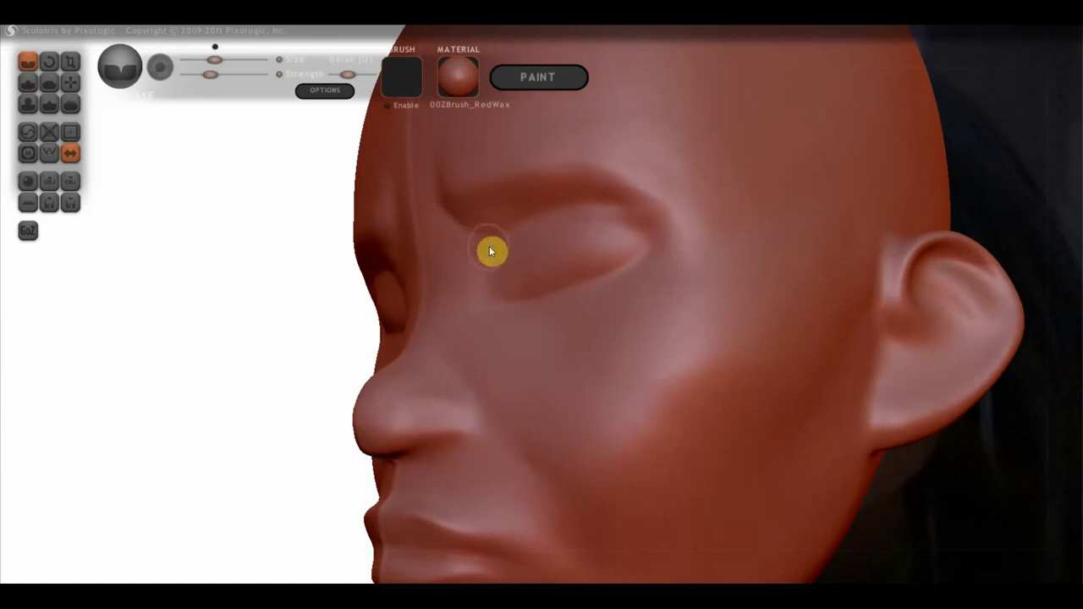
drag(631, 213, 735, 234)
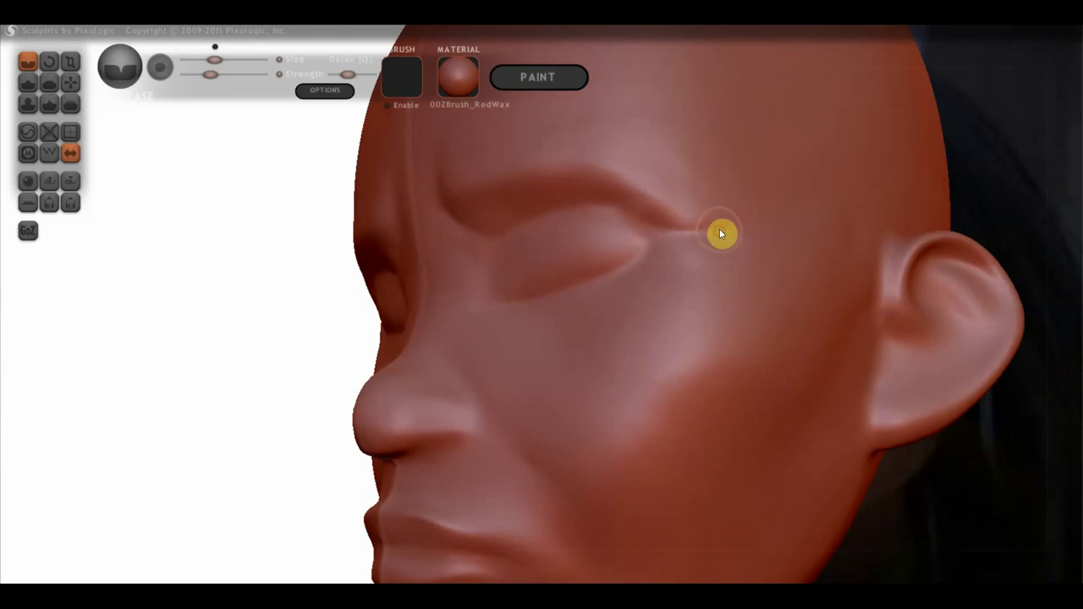
right_drag(719, 235, 567, 280)
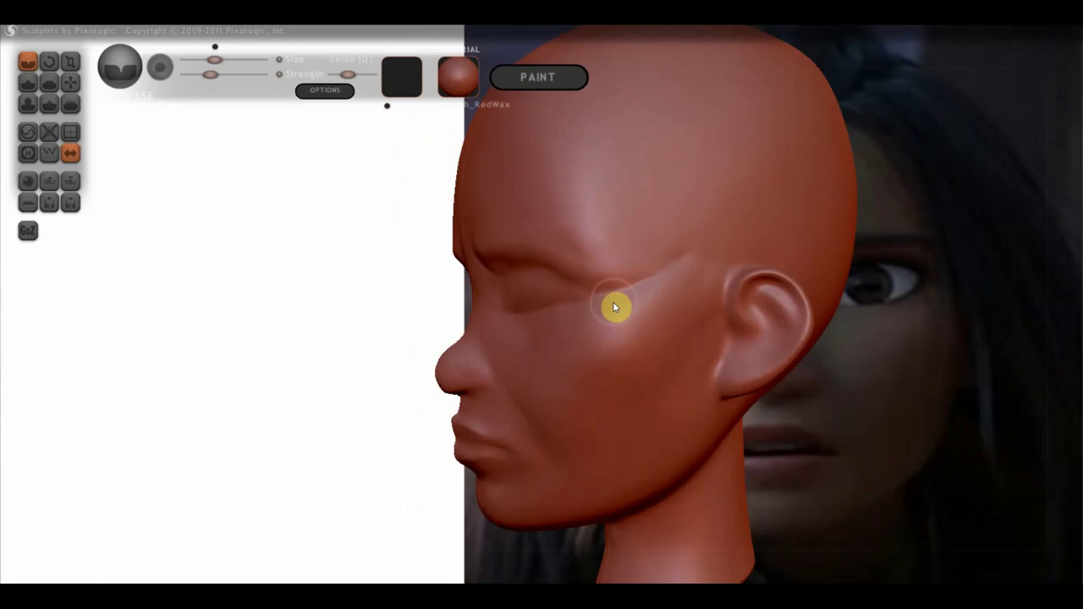
right_drag(670, 279, 849, 276)
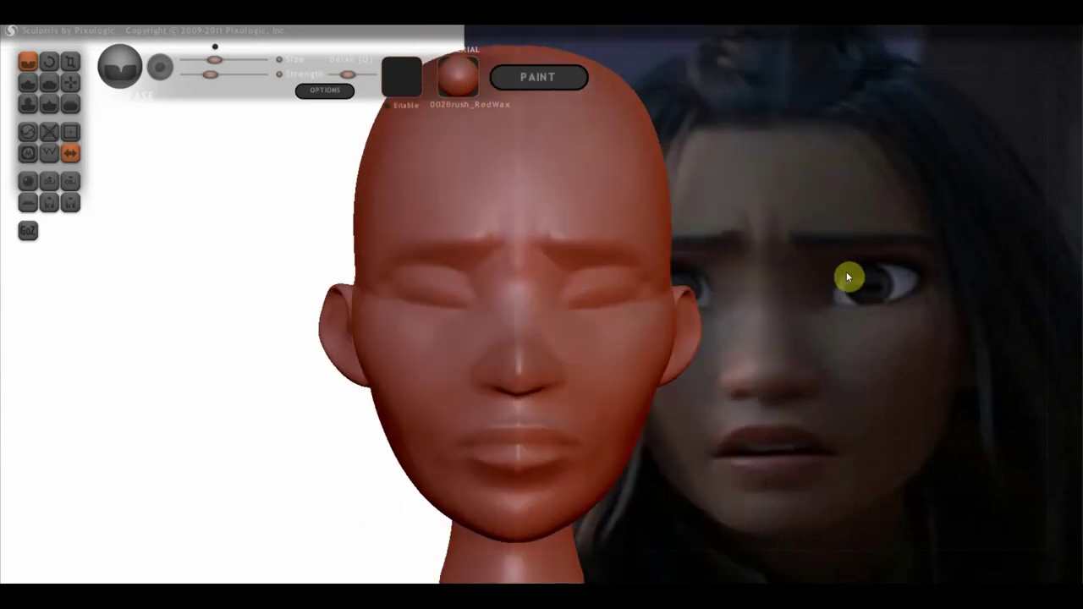
- Review the new eyelid crease and the nose from three-quarter and downward views
scroll(688, 293, down, 3)
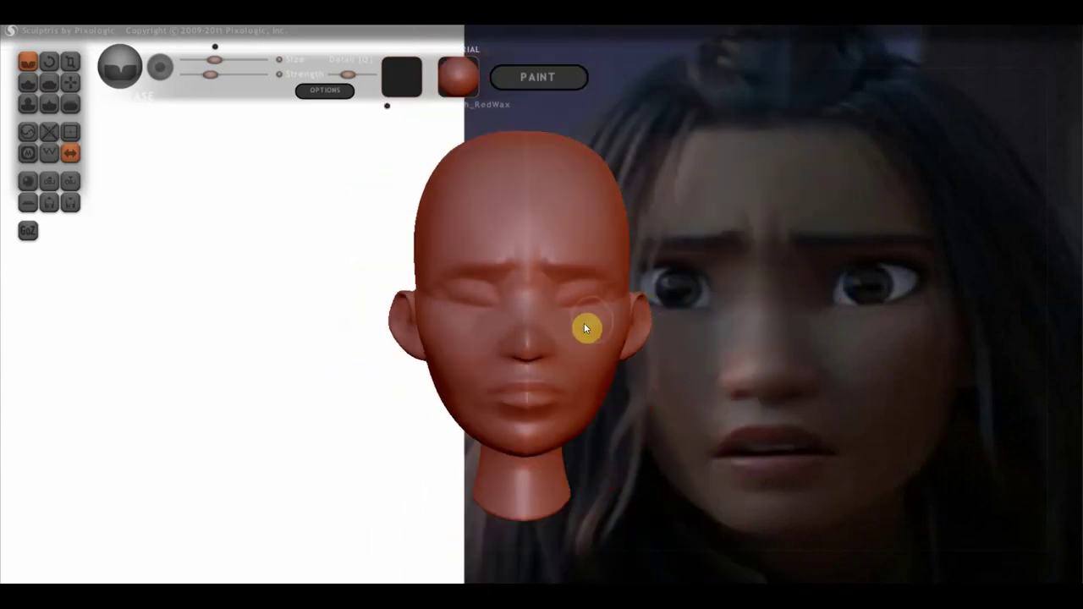
scroll(601, 316, up, 2)
scroll(579, 338, up, 3)
right_drag(541, 352, 501, 349)
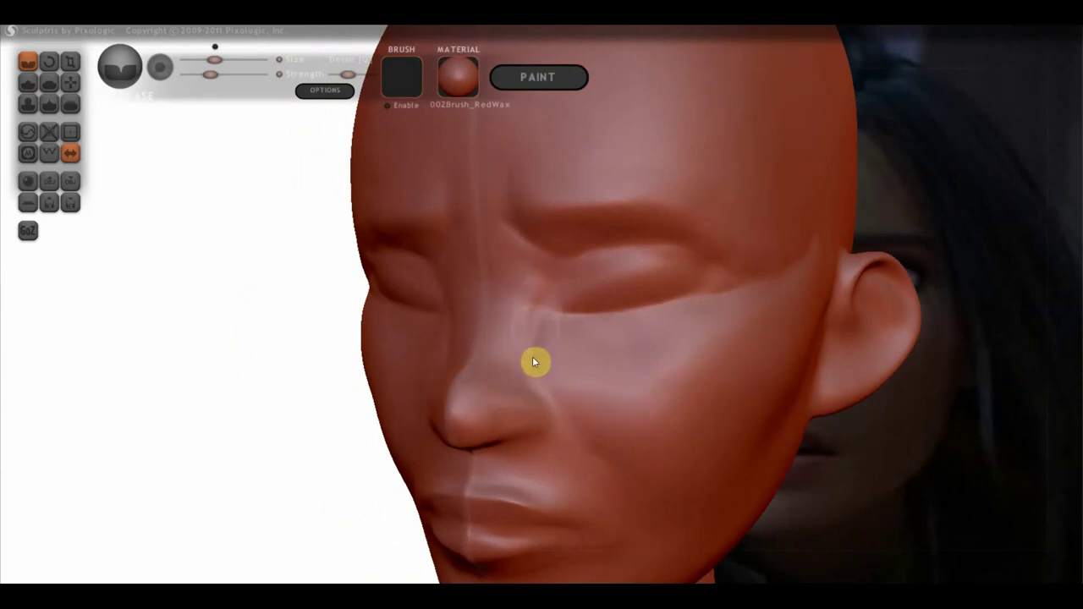
right_drag(528, 374, 488, 364)
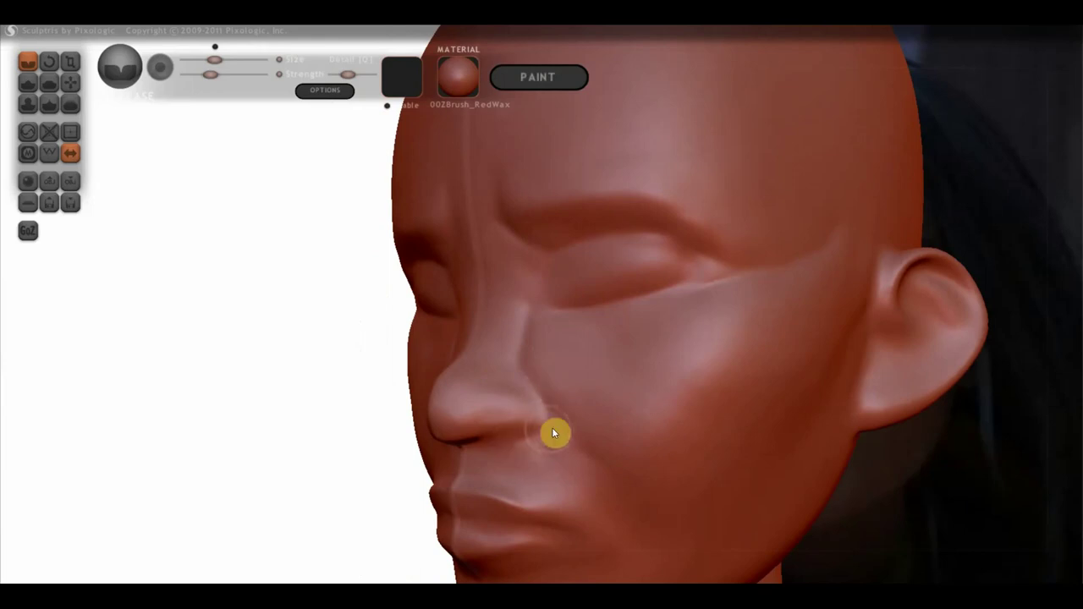
right_drag(468, 392, 491, 418)
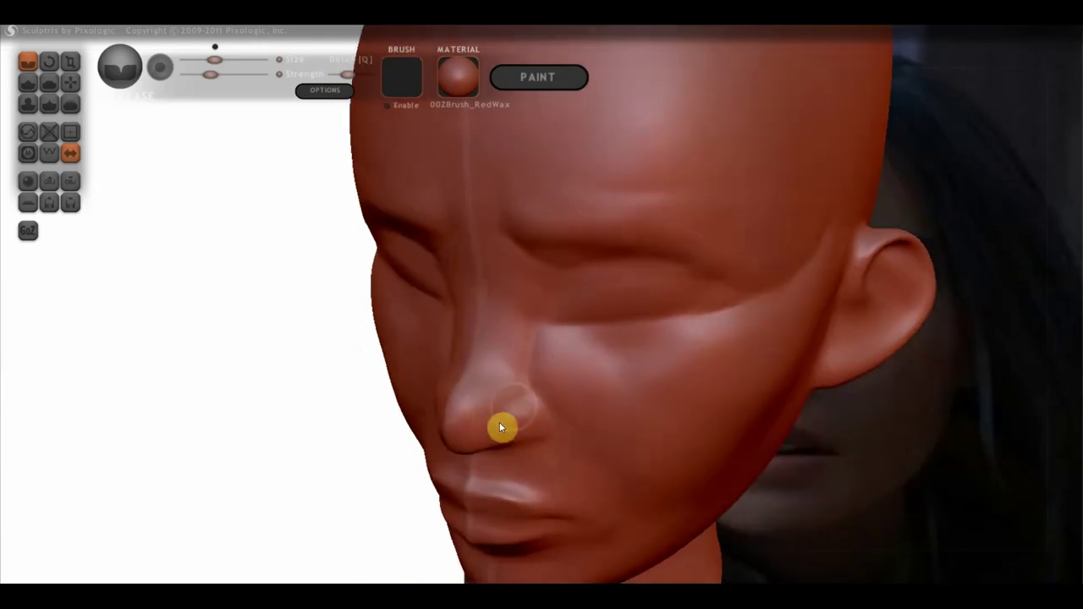
right_drag(551, 418, 593, 375)
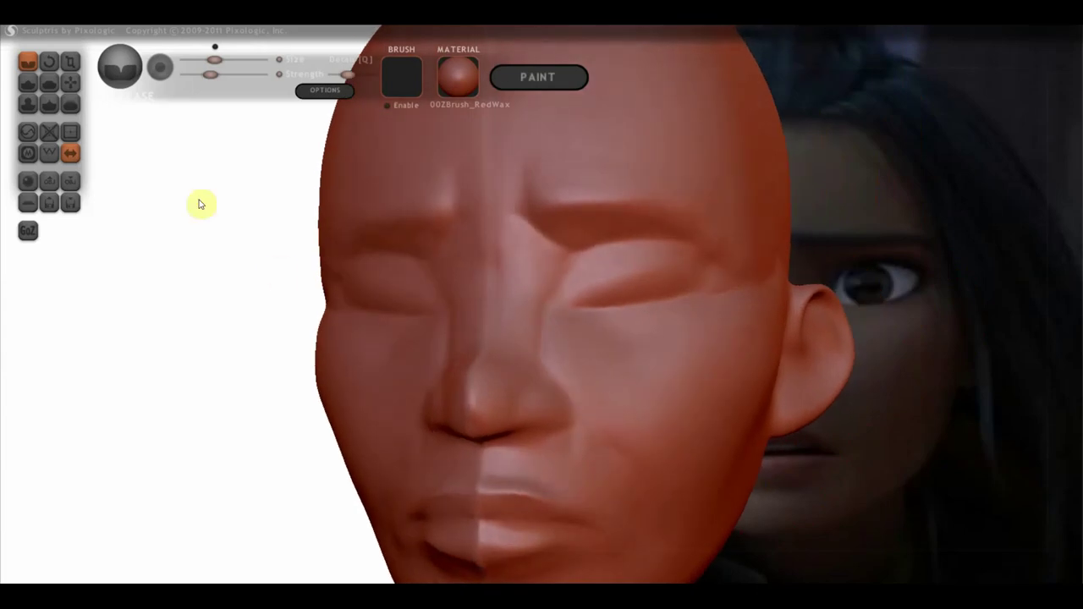
click(70, 82)
- Pull the nose tip outward with the Grab brush so it is larger and rounder, checking in profile
mouse_move(343, 291)
right_down()
mouse_move(491, 444)
mouse_move(518, 354)
right_up()
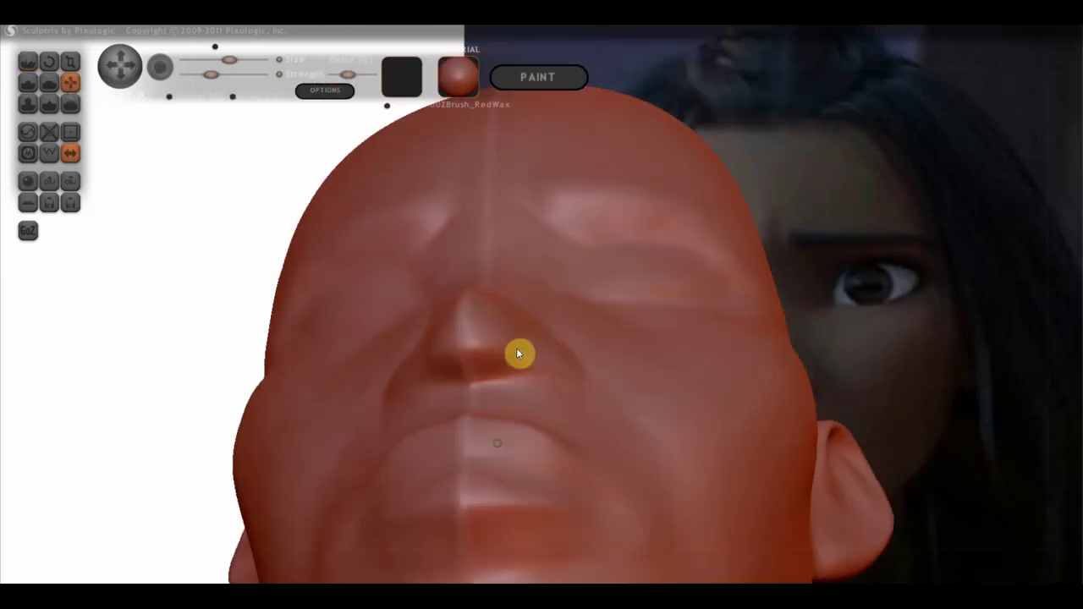
scroll(542, 330, up, 3)
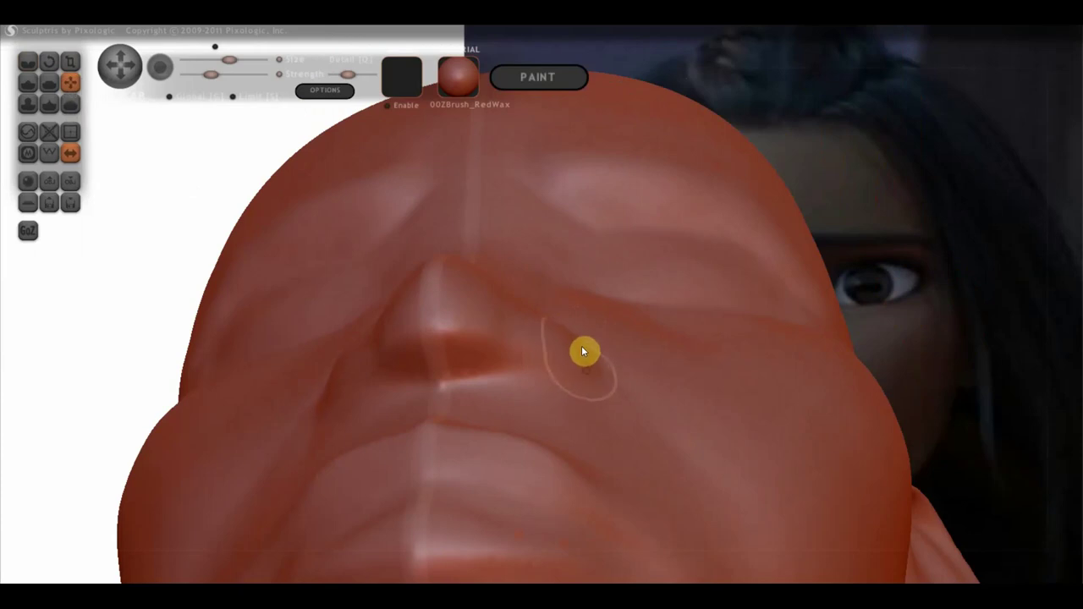
mouse_move(463, 298)
mouse_down()
mouse_move(493, 283)
mouse_move(475, 275)
mouse_move(335, 382)
mouse_up()
drag(496, 319, 452, 314)
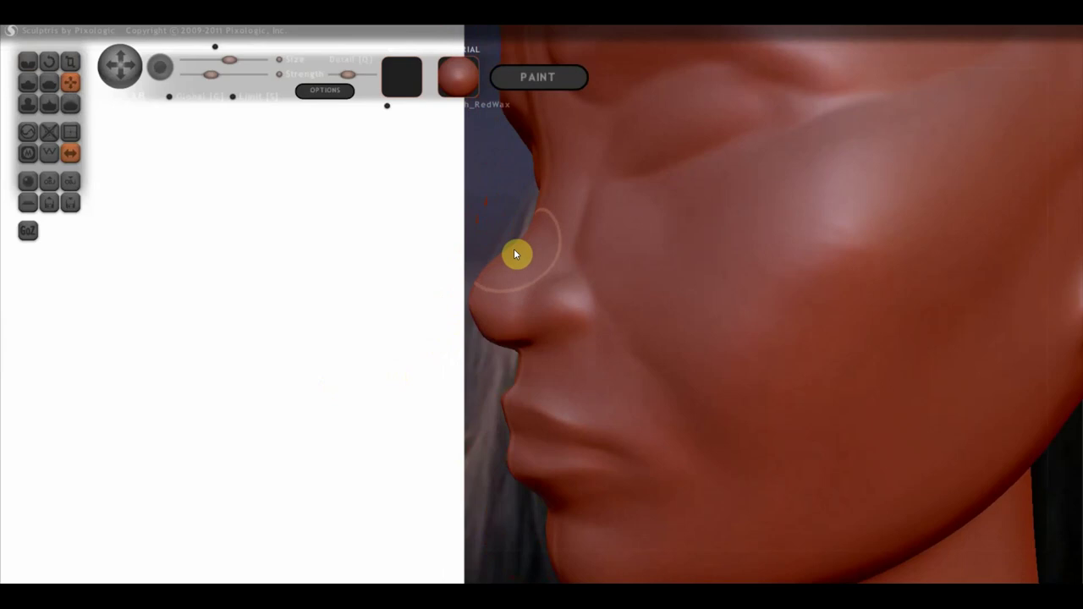
drag(513, 254, 498, 359)
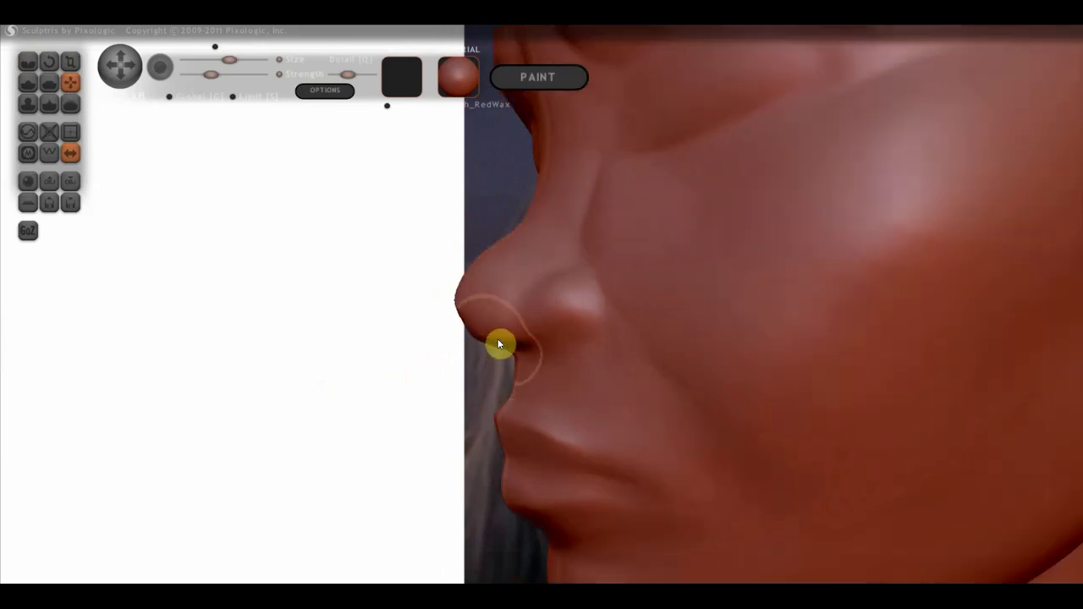
right_drag(511, 368, 745, 389)
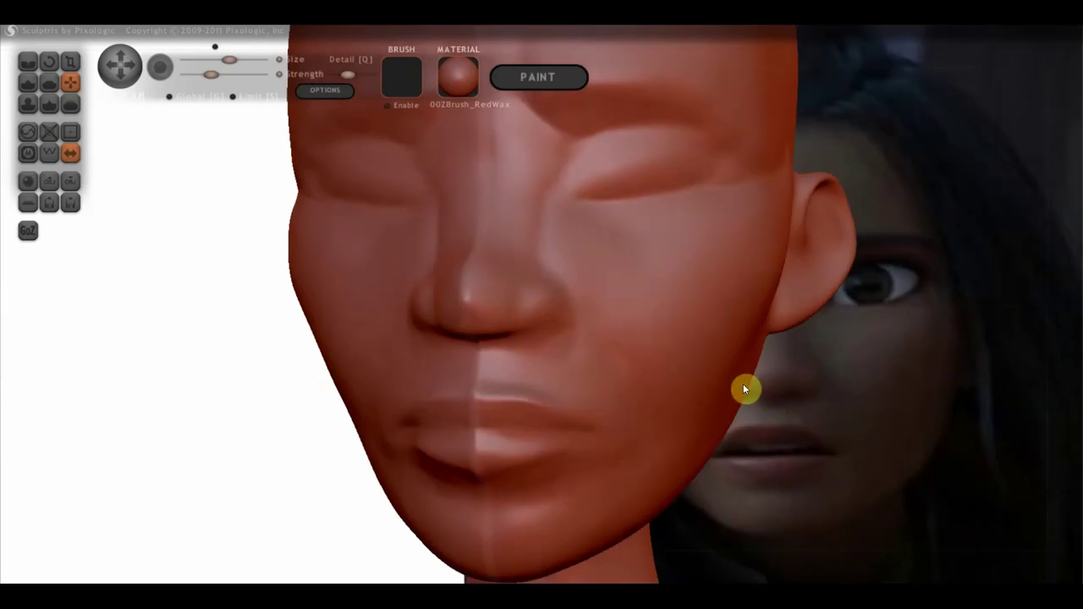
mouse_move(502, 225)
right_down()
mouse_move(572, 225)
mouse_move(384, 167)
right_up()
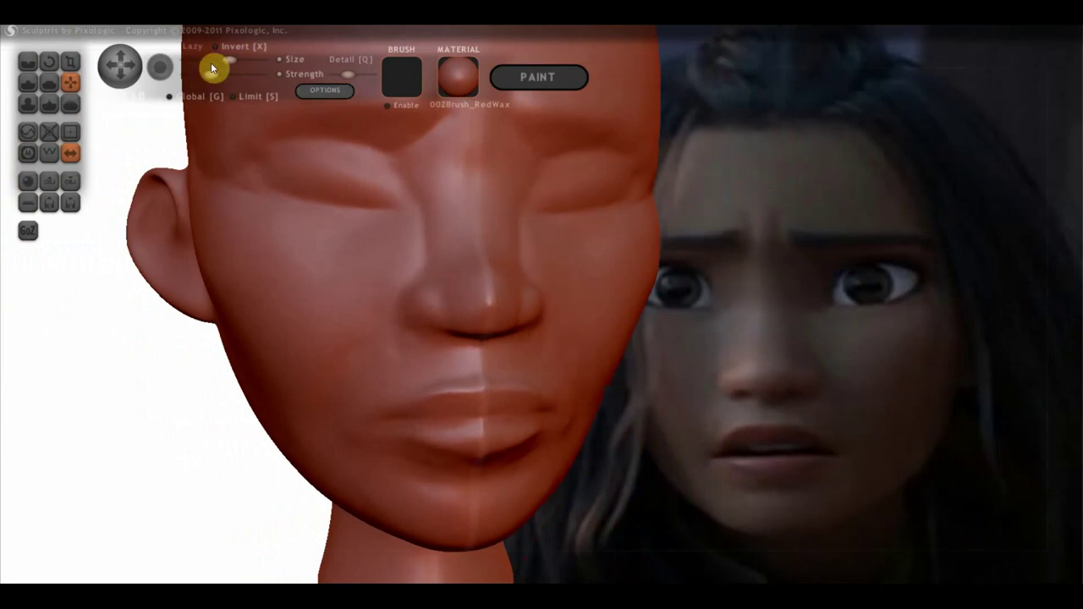
click(28, 61)
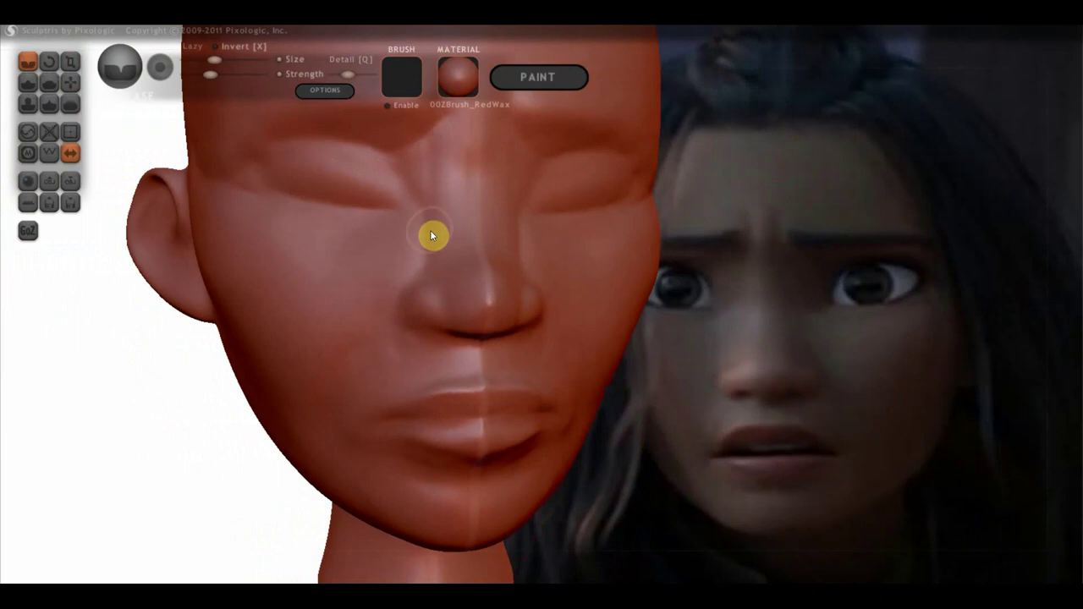
- Carve and deepen a frown crease between the eyebrows above the nose bridge, then check it in profile
drag(649, 271, 675, 396)
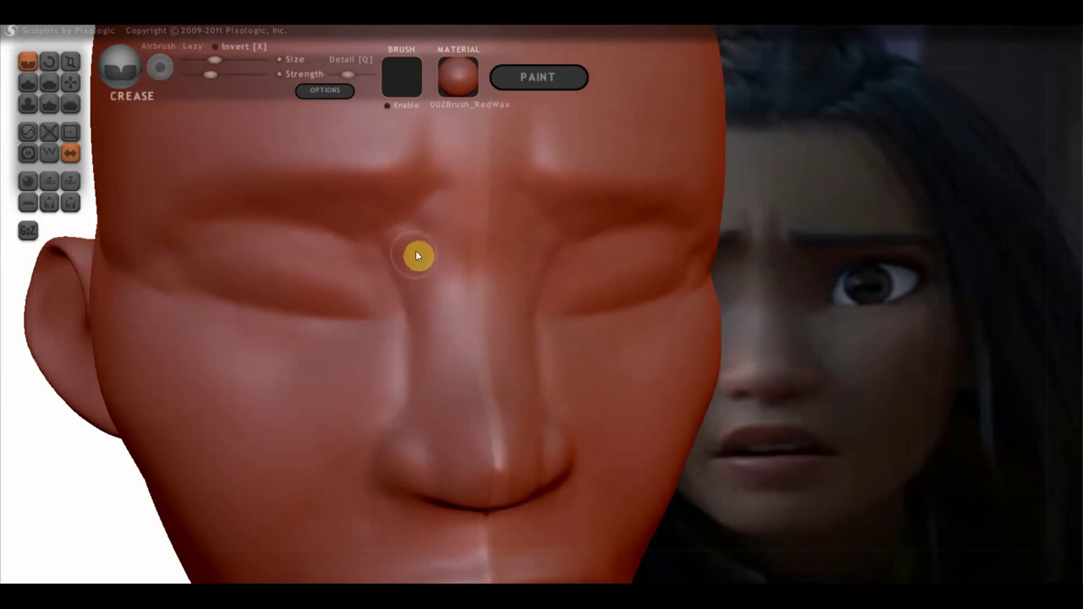
drag(447, 187, 393, 246)
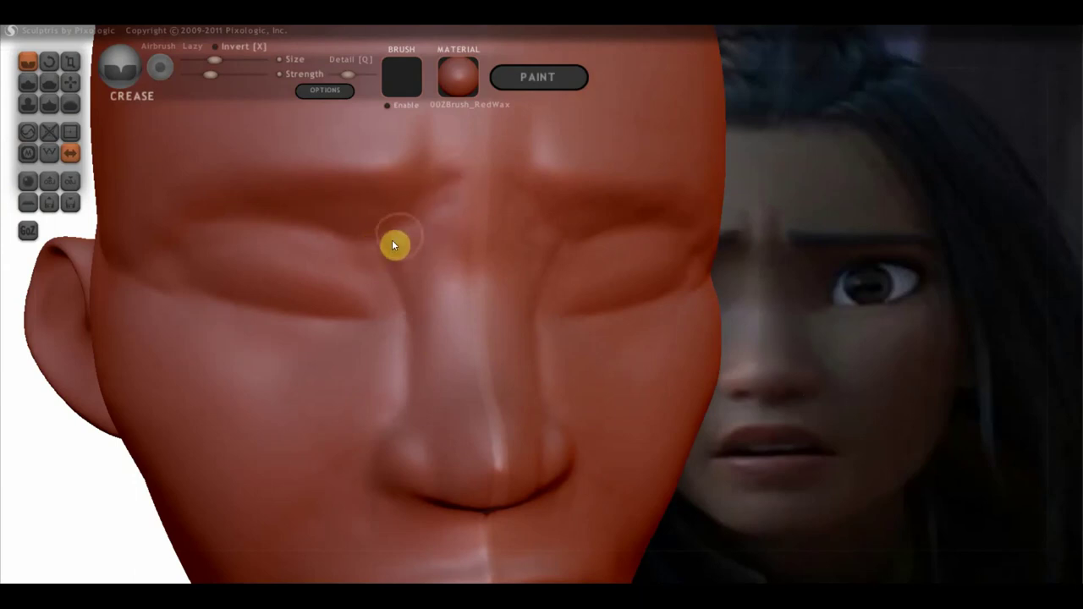
mouse_move(425, 178)
mouse_down()
mouse_move(445, 229)
mouse_move(412, 237)
mouse_move(527, 242)
mouse_move(429, 238)
mouse_move(502, 237)
mouse_move(483, 176)
mouse_move(414, 234)
mouse_move(493, 240)
mouse_move(449, 191)
mouse_move(448, 263)
mouse_move(534, 259)
mouse_up()
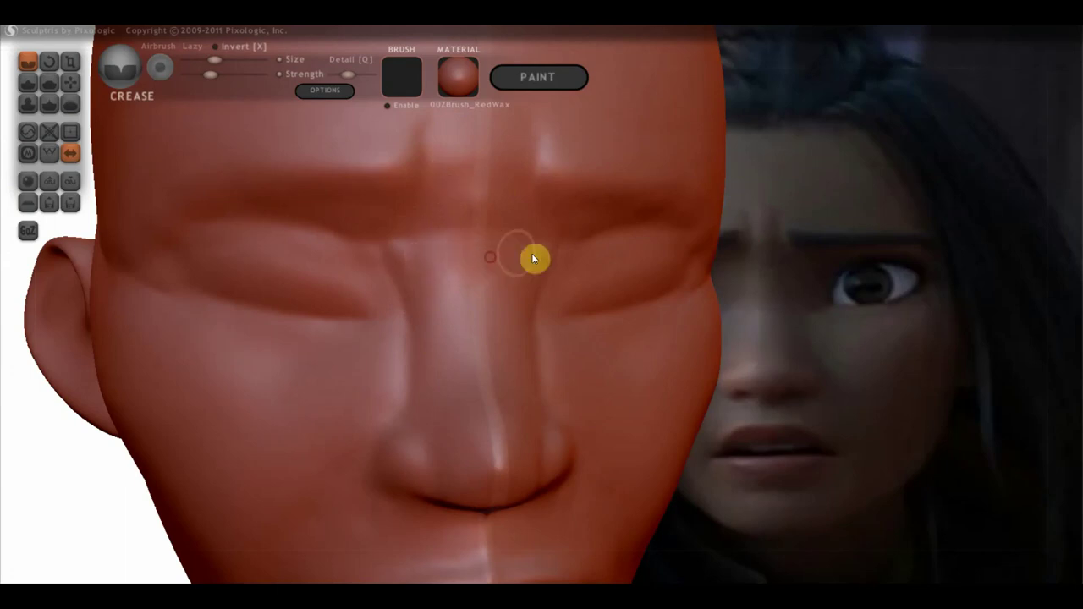
mouse_move(510, 263)
right_down()
mouse_move(658, 259)
mouse_move(590, 289)
mouse_move(564, 322)
mouse_move(606, 323)
right_up()
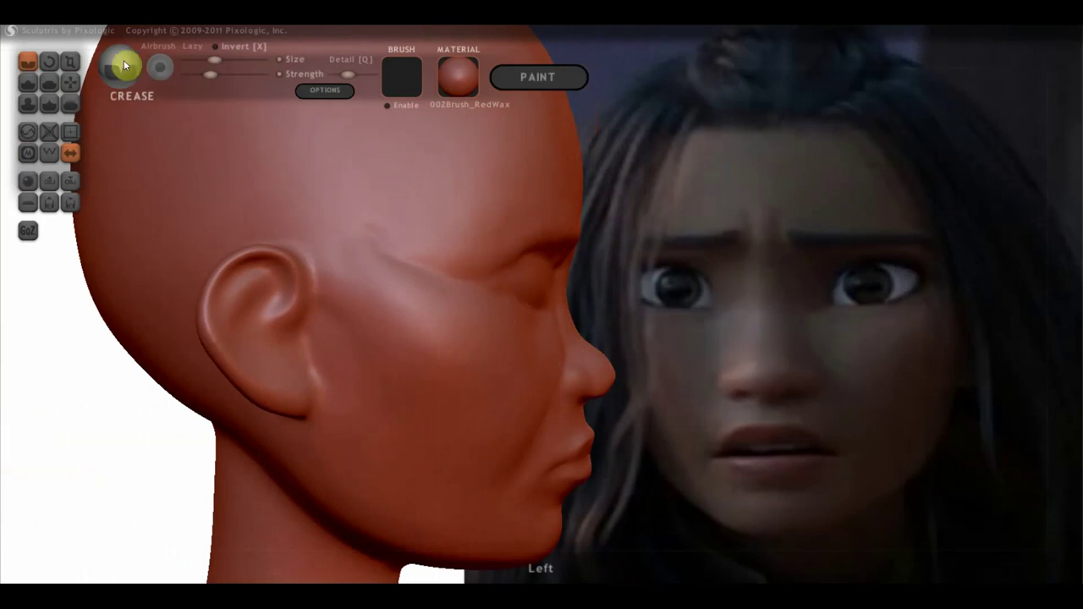
click(72, 81)
- Deepen the eye socket with the Grab brush from a three-quarter front view
scroll(548, 287, down, 2)
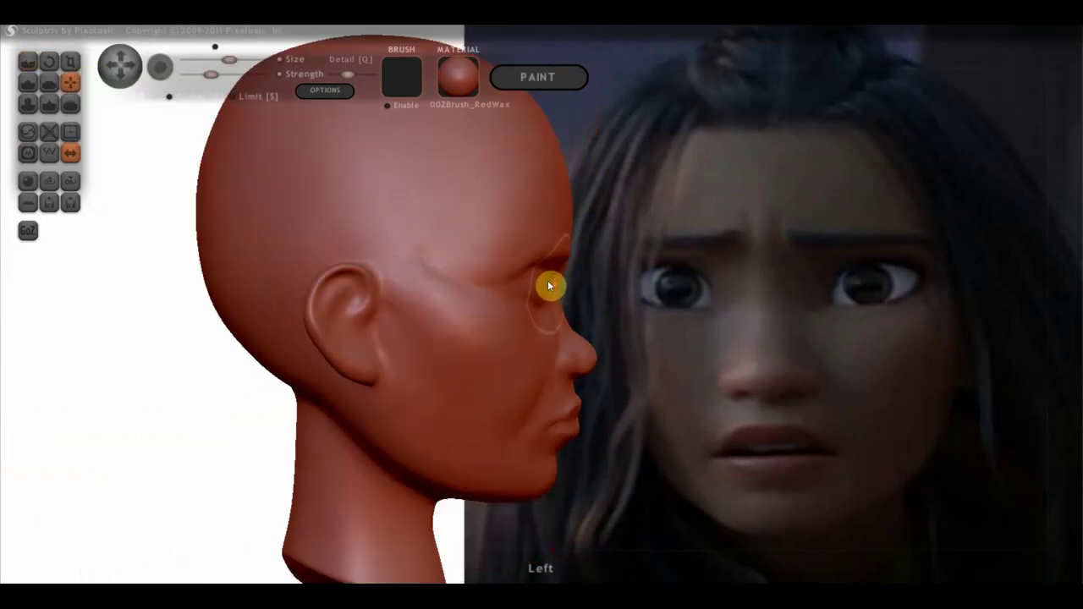
scroll(550, 282, down, 1)
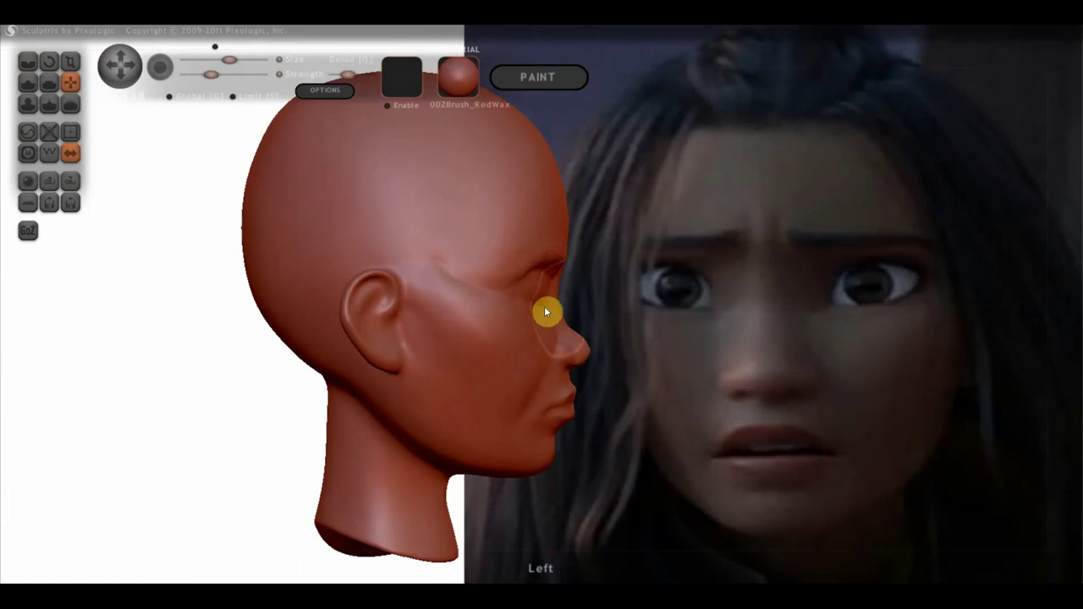
scroll(542, 305, up, 2)
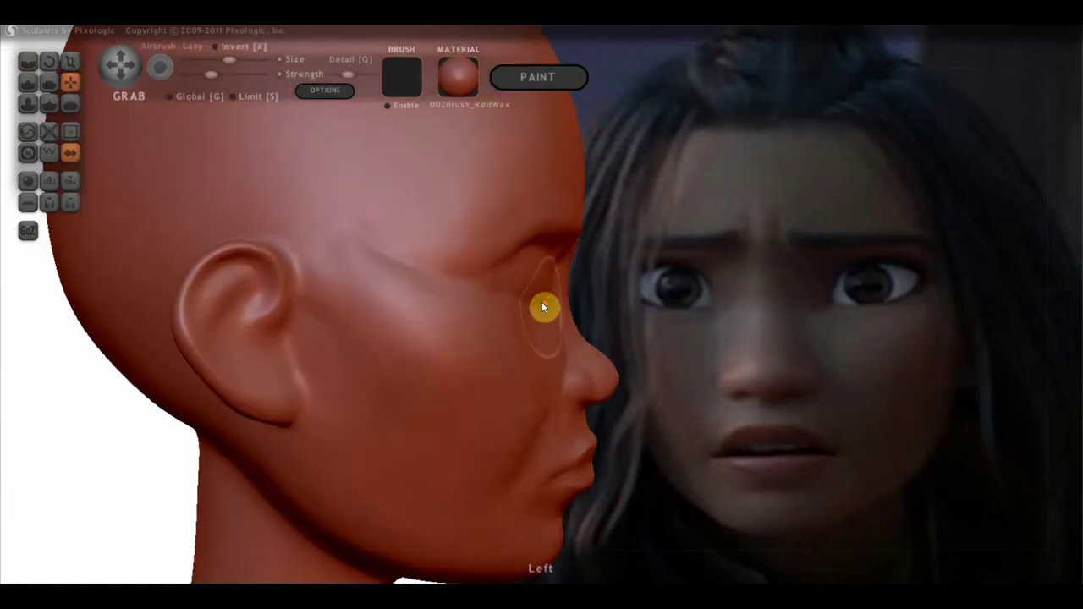
scroll(546, 282, down, 1)
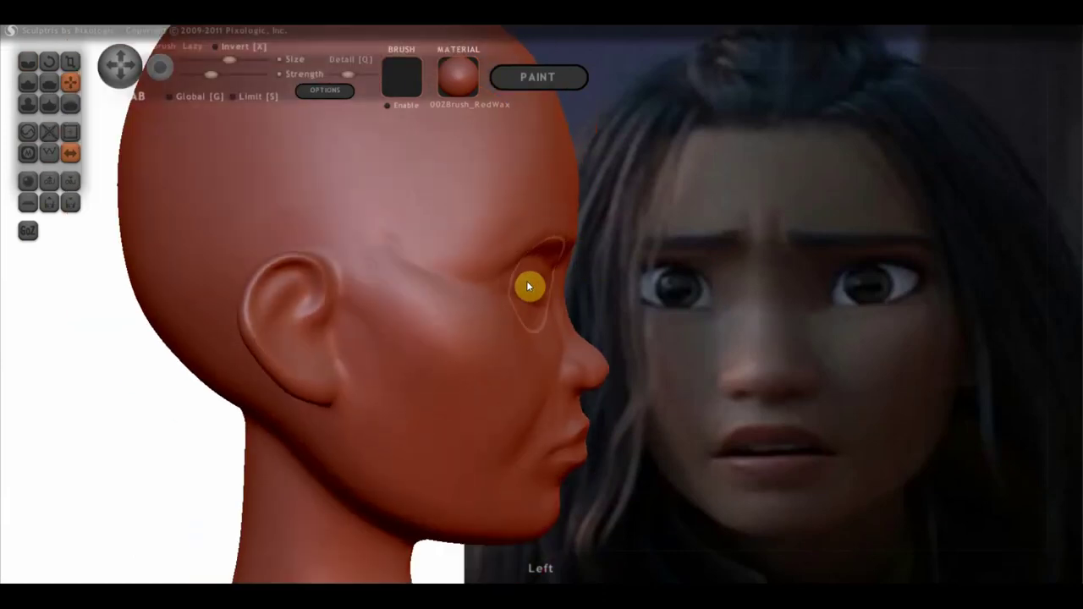
mouse_move(546, 284)
right_down()
mouse_move(409, 201)
mouse_move(367, 193)
mouse_move(466, 288)
right_up()
mouse_move(463, 307)
mouse_down()
mouse_move(457, 299)
mouse_move(472, 322)
mouse_move(544, 315)
mouse_up()
mouse_move(543, 310)
right_down()
mouse_move(466, 288)
mouse_move(439, 247)
right_up()
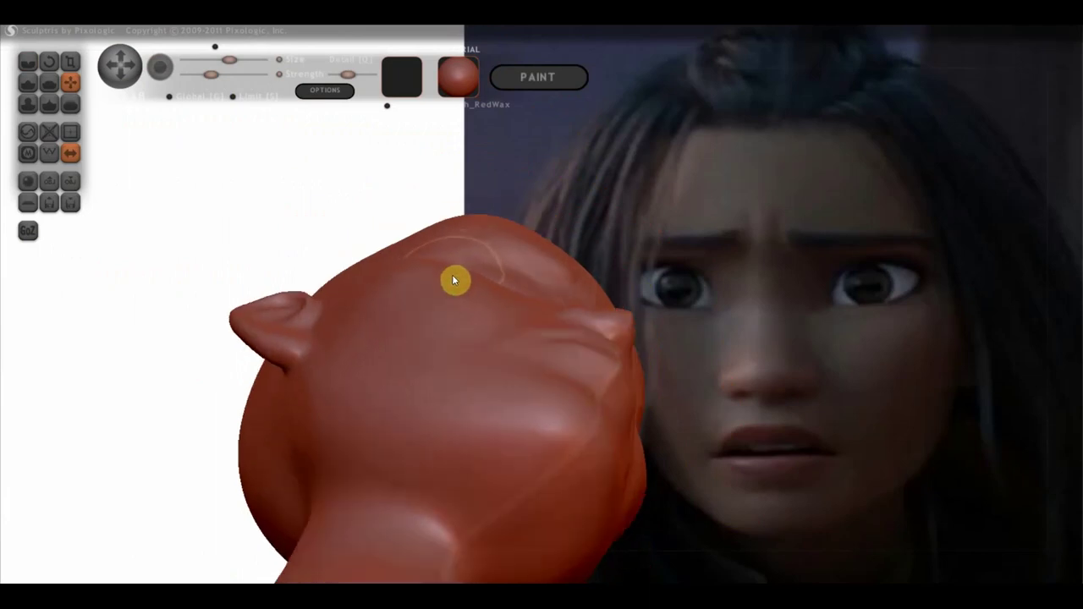
mouse_move(488, 292)
right_down()
mouse_move(412, 382)
mouse_move(377, 381)
right_up()
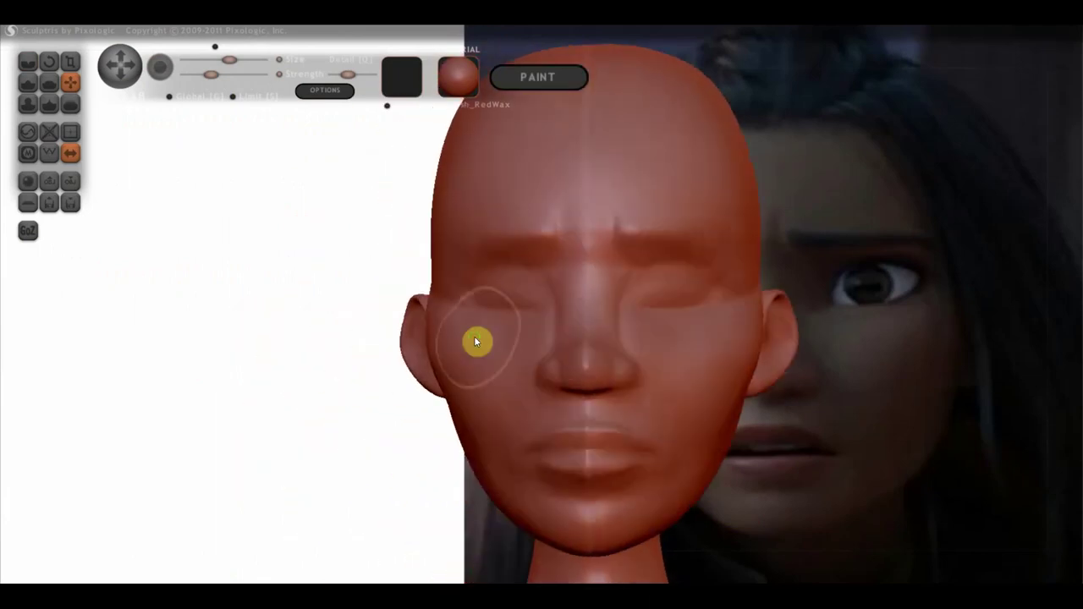
- Fill out the hollow between the cheek and the side of the nose in left profile
right_drag(475, 341, 644, 337)
right_drag(564, 331, 621, 343)
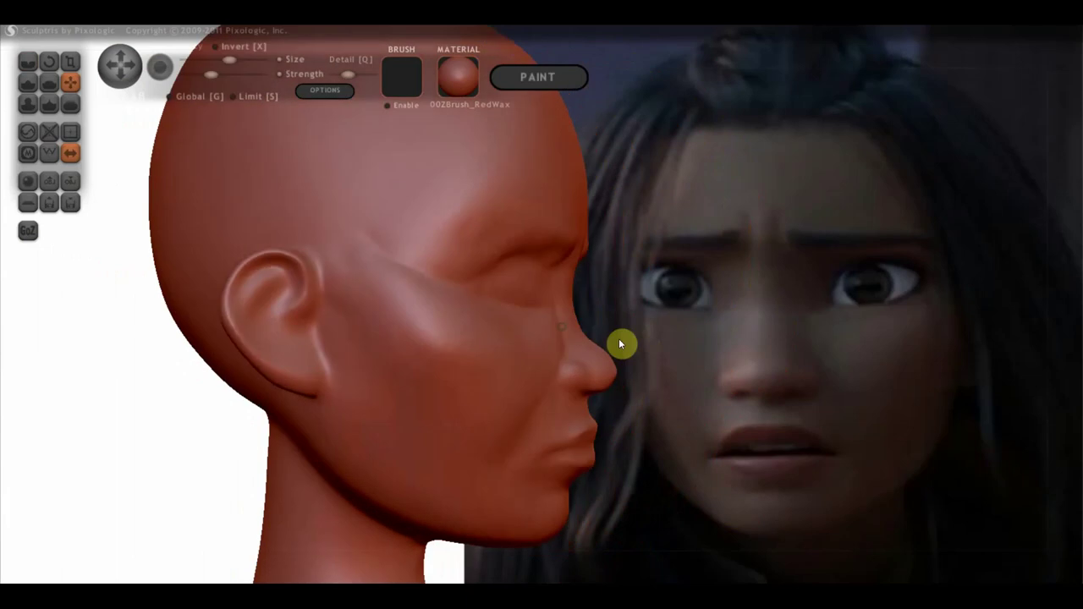
scroll(535, 316, up, 5)
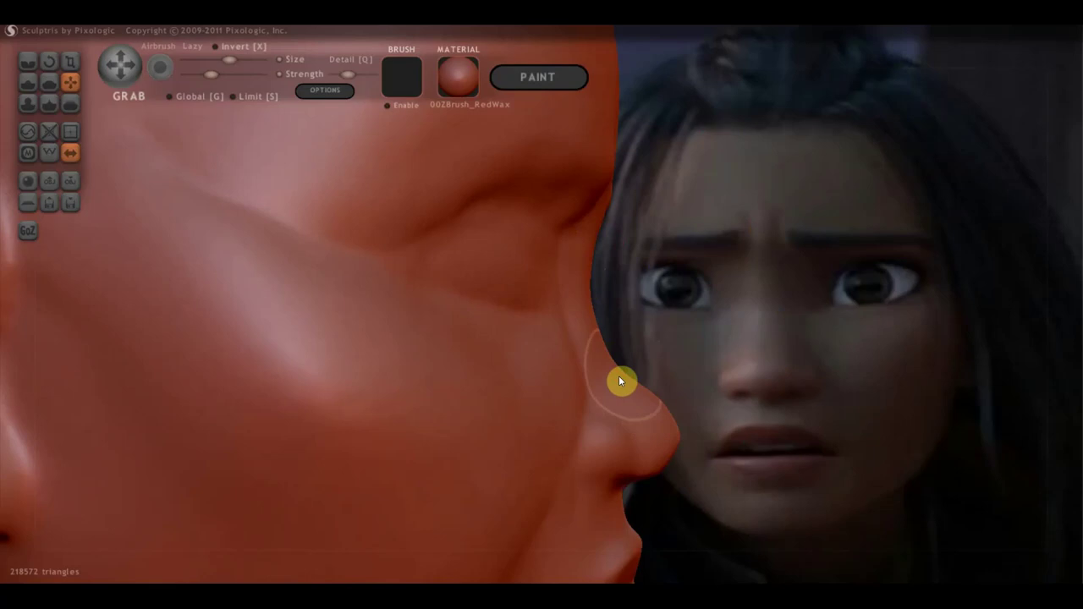
drag(623, 378, 684, 432)
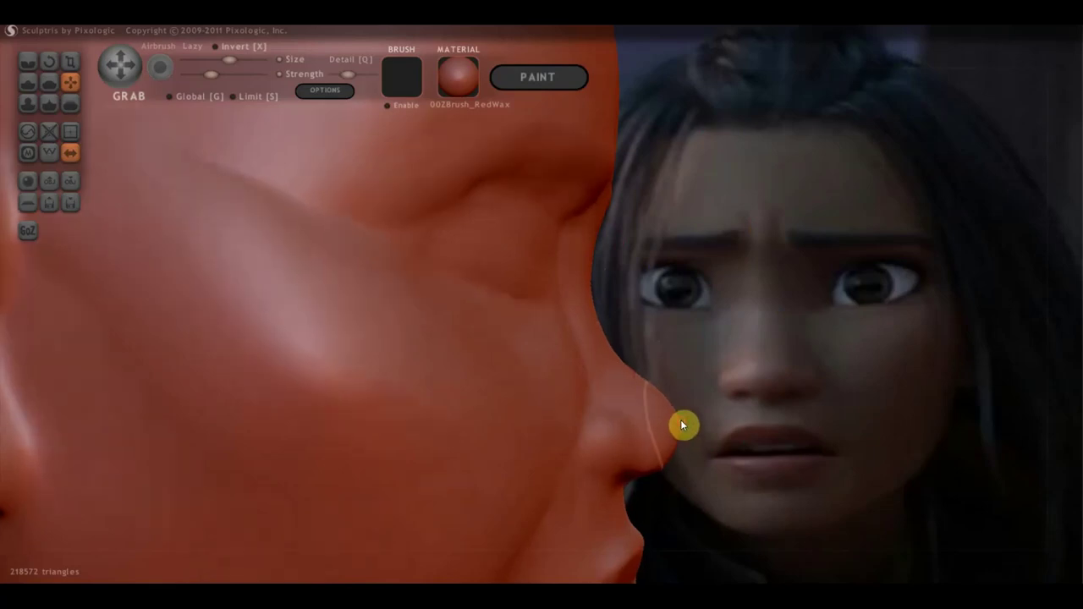
scroll(643, 398, down, 3)
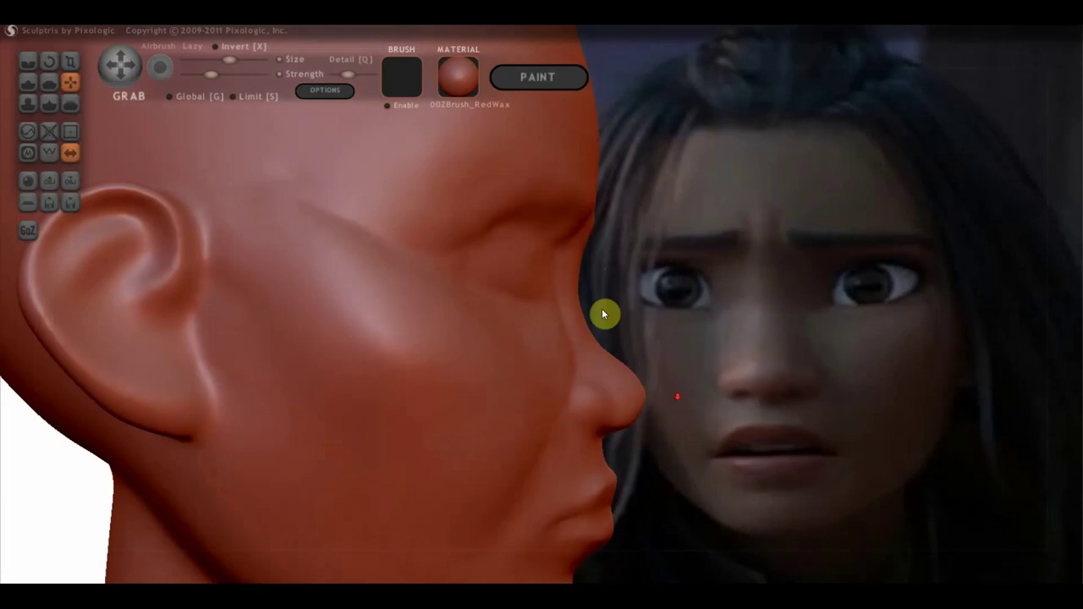
- Shape the temple beside the eye and smooth the jaw and chin line
mouse_move(605, 333)
mouse_down()
mouse_move(564, 377)
mouse_move(571, 255)
mouse_move(447, 218)
mouse_move(291, 193)
mouse_up()
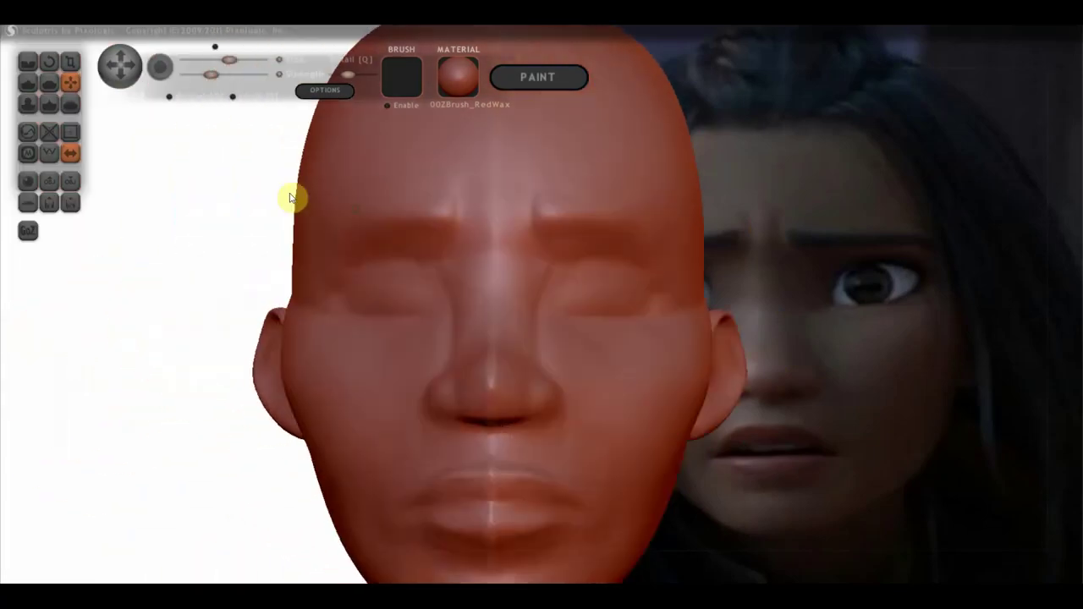
mouse_move(343, 218)
right_down()
mouse_move(448, 161)
mouse_move(448, 145)
mouse_move(684, 181)
right_up()
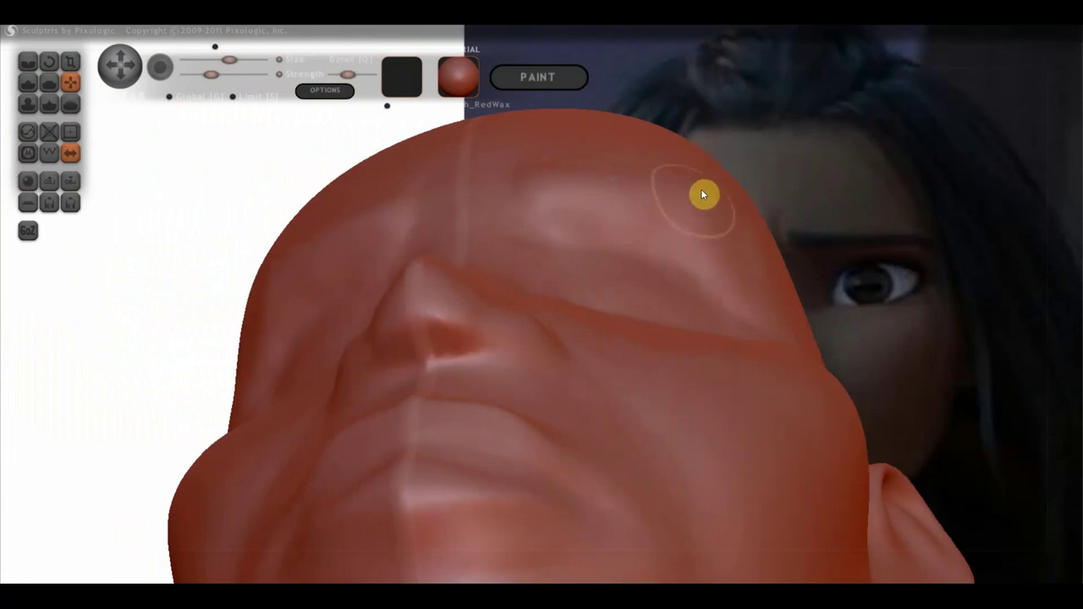
right_drag(581, 174, 470, 244)
scroll(470, 242, down, 2)
scroll(508, 245, down, 2)
scroll(533, 271, down, 2)
scroll(531, 290, down, 2)
scroll(558, 288, down, 2)
scroll(596, 271, down, 1)
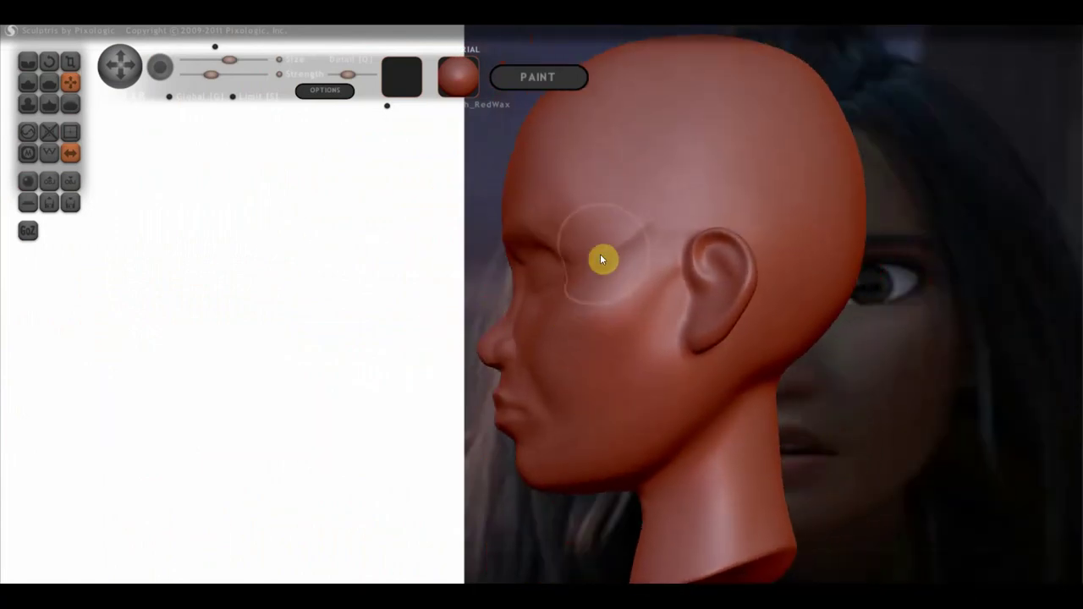
scroll(601, 257, down, 1)
drag(609, 256, 612, 276)
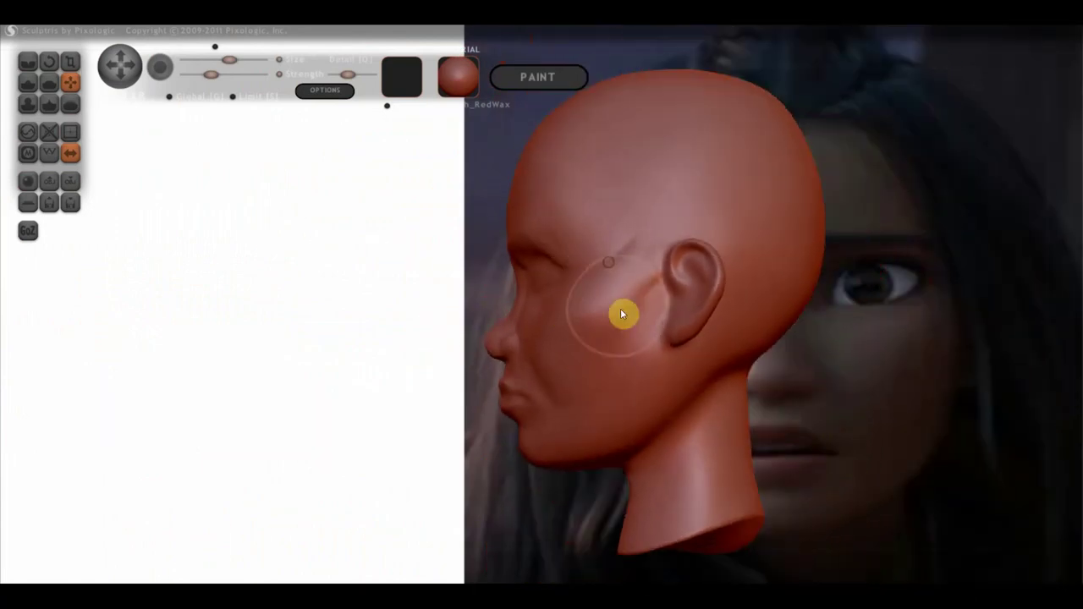
mouse_move(647, 343)
mouse_down()
mouse_move(563, 397)
mouse_move(534, 459)
mouse_move(566, 471)
mouse_move(548, 468)
mouse_up()
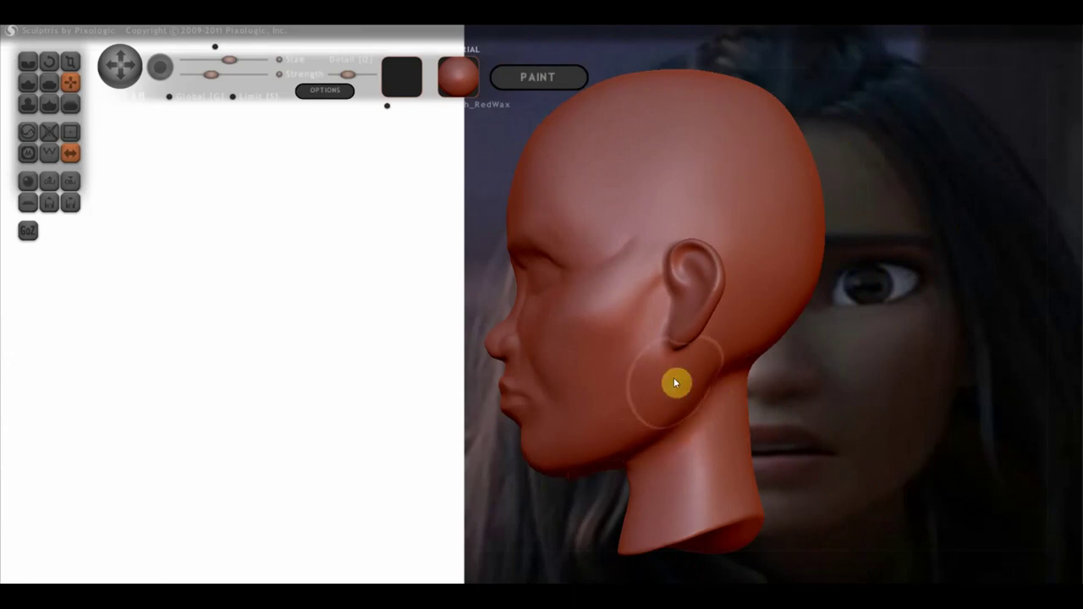
click(28, 61)
drag(355, 120, 551, 275)
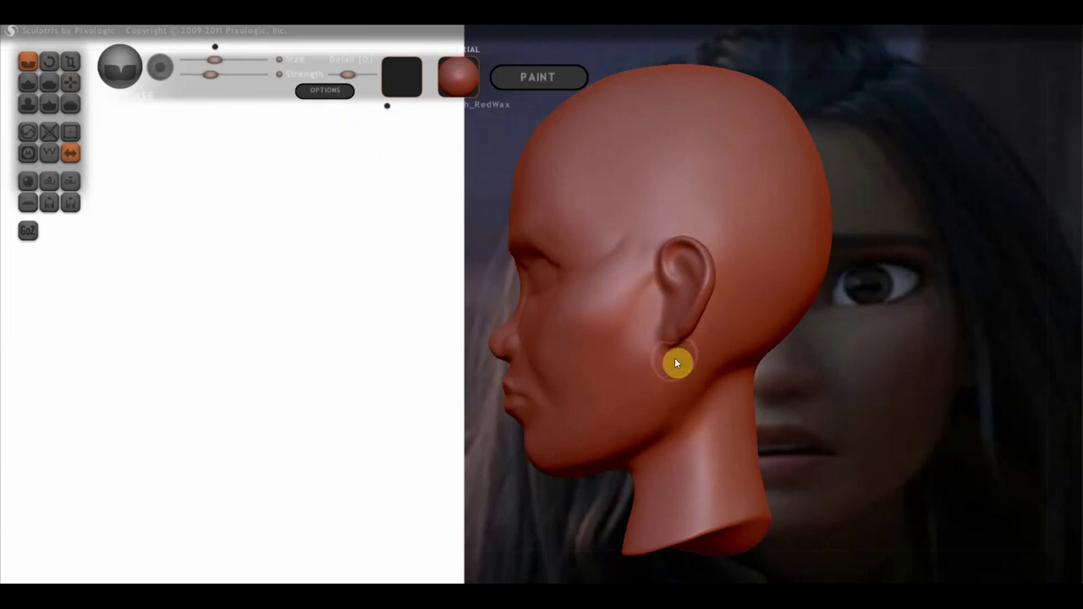
drag(211, 74, 224, 78)
mouse_move(351, 395)
mouse_down()
mouse_move(556, 410)
mouse_move(760, 397)
mouse_up()
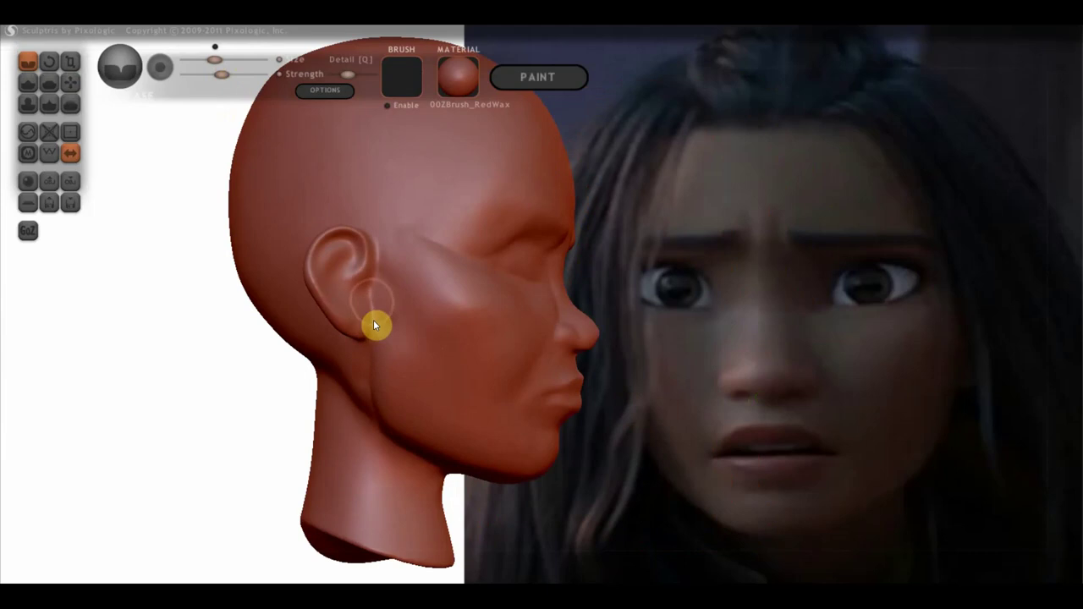
mouse_move(369, 412)
mouse_down()
mouse_move(419, 393)
mouse_move(405, 383)
mouse_up()
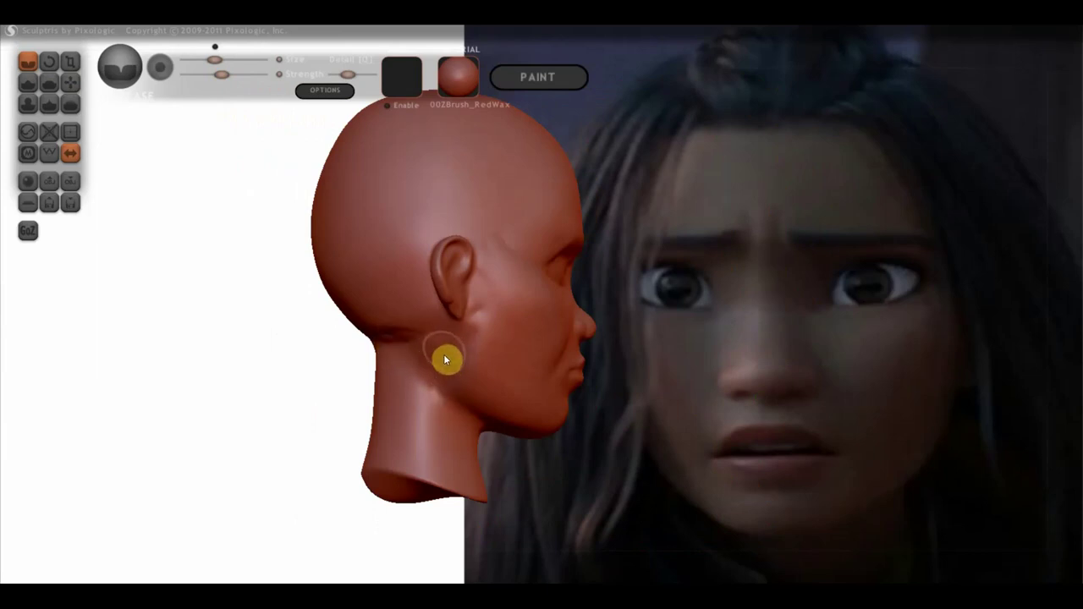
drag(418, 363, 175, 369)
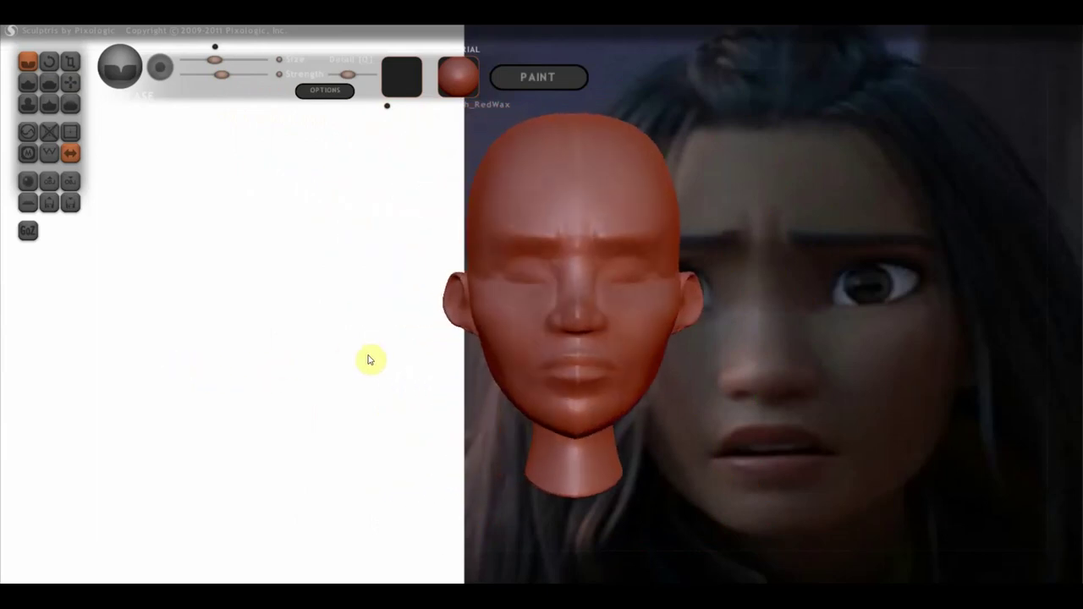
scroll(372, 353, down, 2)
click(71, 82)
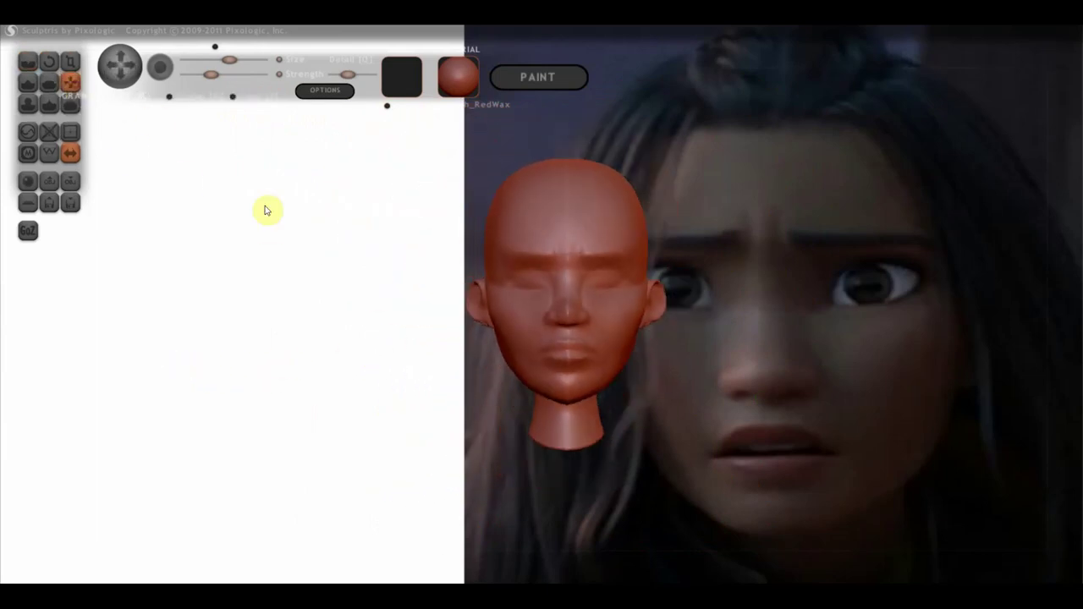
- Orbit the head to inspect its back, sides and both ears
scroll(373, 271, up, 2)
scroll(483, 210, down, 1)
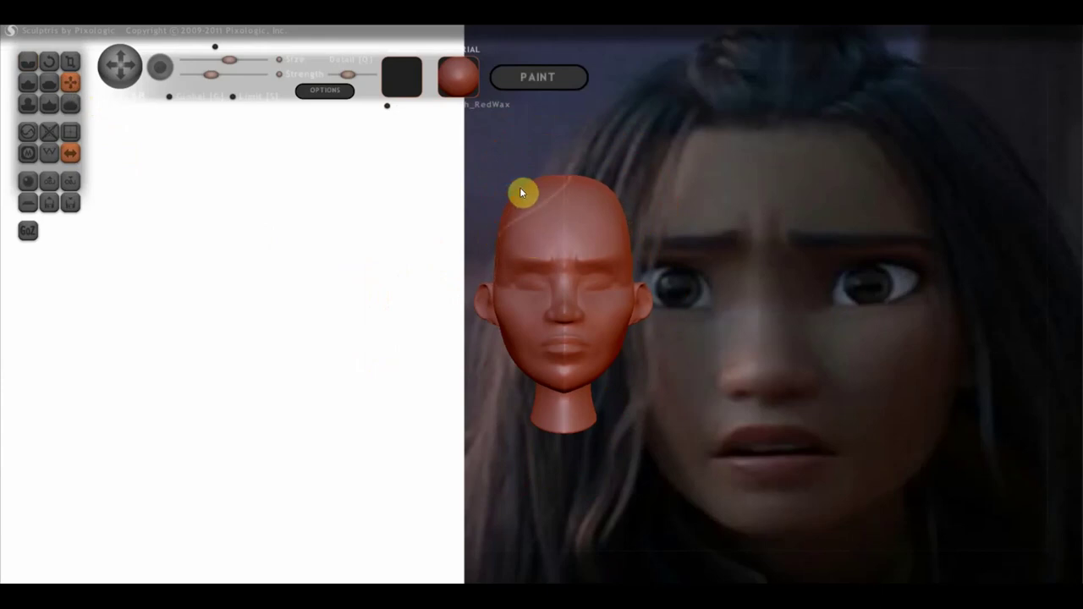
mouse_move(530, 203)
right_down()
mouse_move(556, 244)
mouse_move(551, 336)
right_up()
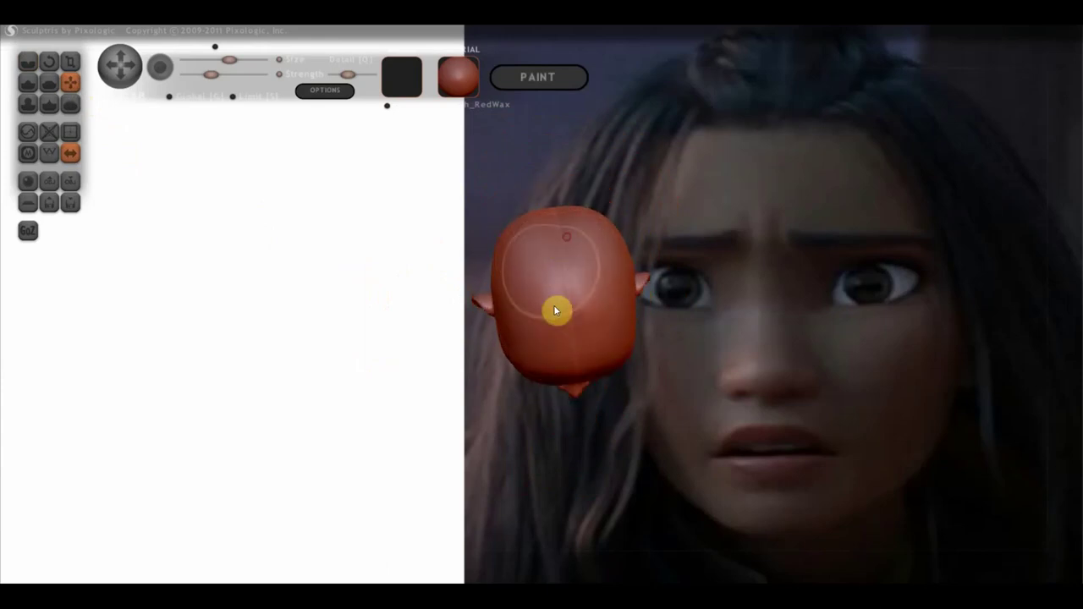
mouse_move(559, 225)
right_down()
mouse_move(564, 236)
mouse_move(606, 148)
mouse_move(756, 175)
mouse_move(540, 218)
right_up()
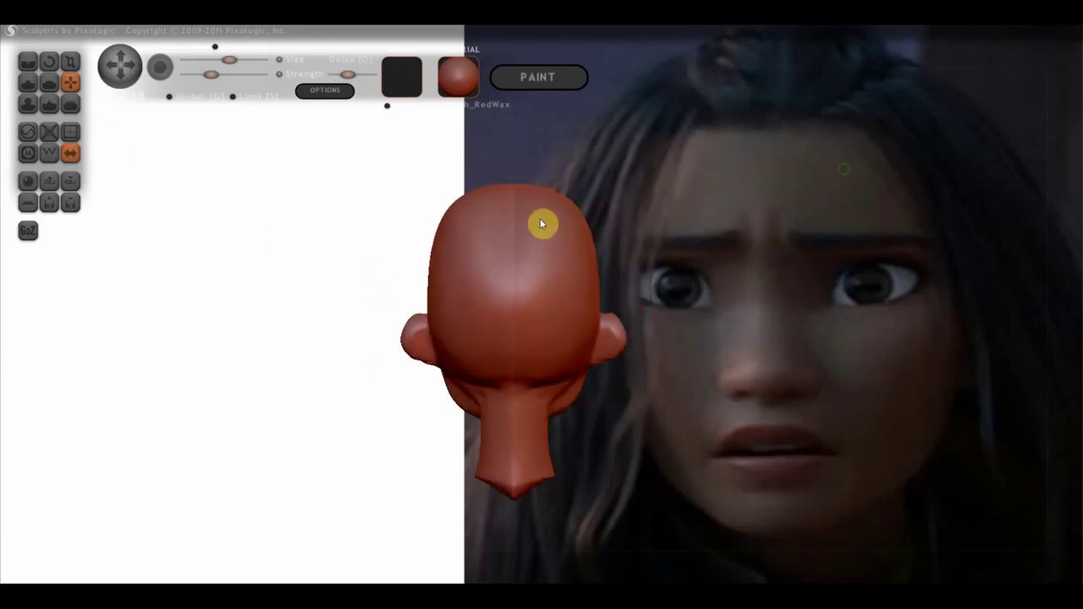
right_drag(525, 340, 521, 370)
mouse_move(537, 302)
right_down()
mouse_move(547, 319)
mouse_move(510, 379)
right_up()
- Reshape the left earlobe with the Grab brush and add a crease just below it
scroll(505, 377, up, 2)
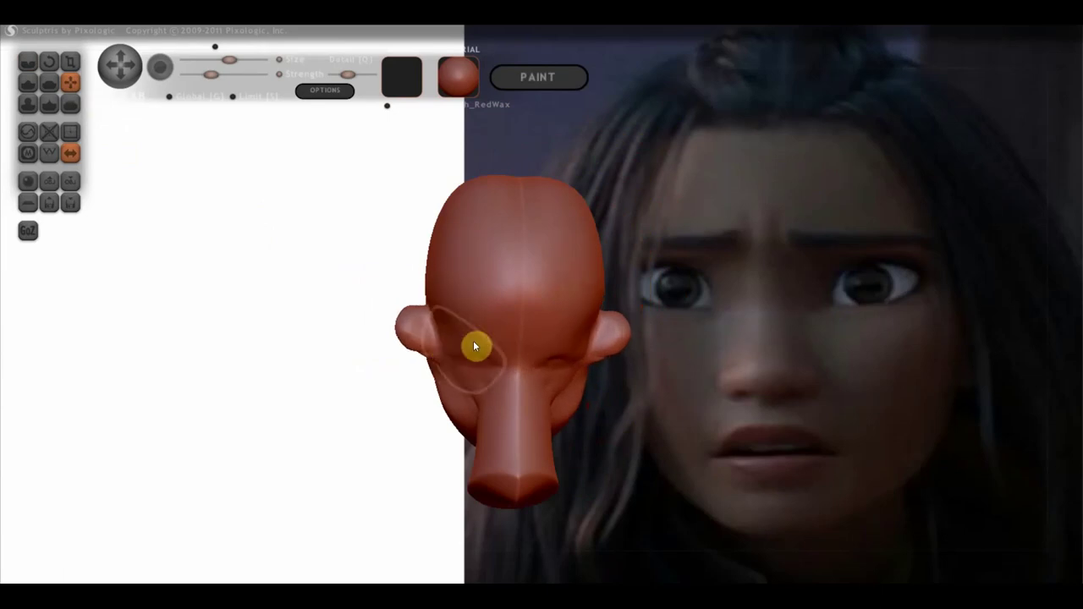
mouse_move(475, 350)
right_down()
mouse_move(669, 389)
mouse_move(873, 371)
mouse_move(821, 380)
right_up()
scroll(684, 375, up, 3)
mouse_move(683, 369)
right_down()
mouse_move(536, 364)
mouse_move(725, 380)
right_up()
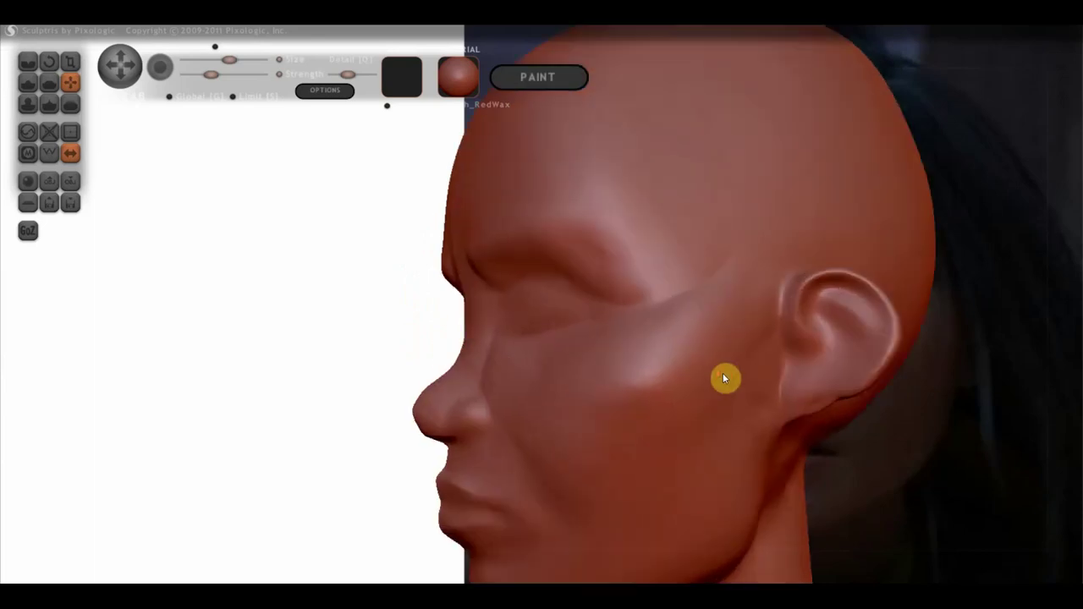
drag(833, 436, 829, 469)
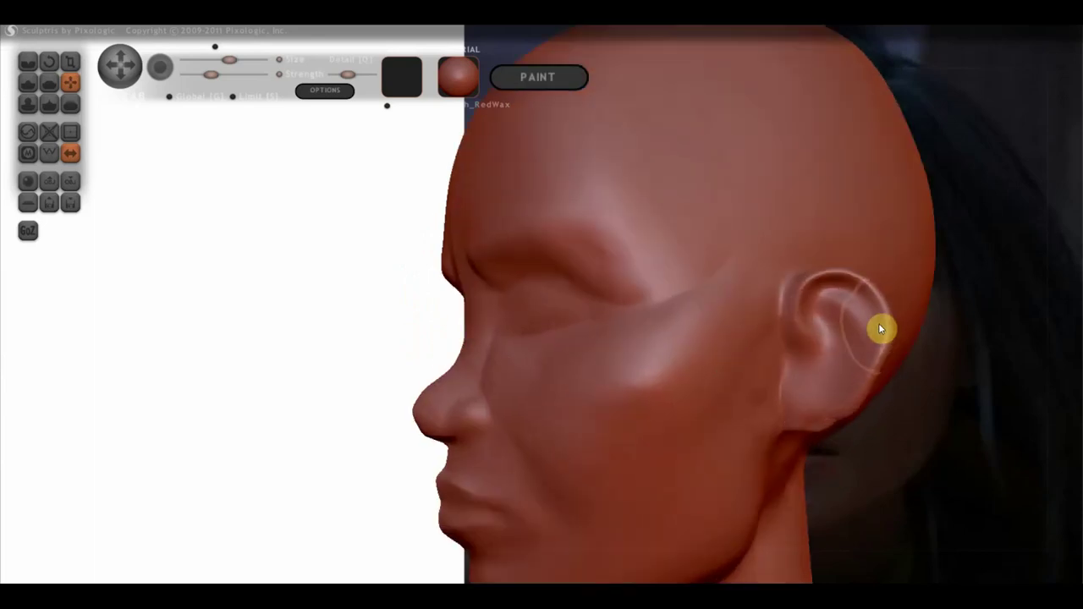
scroll(643, 351, down, 3)
right_drag(582, 366, 720, 363)
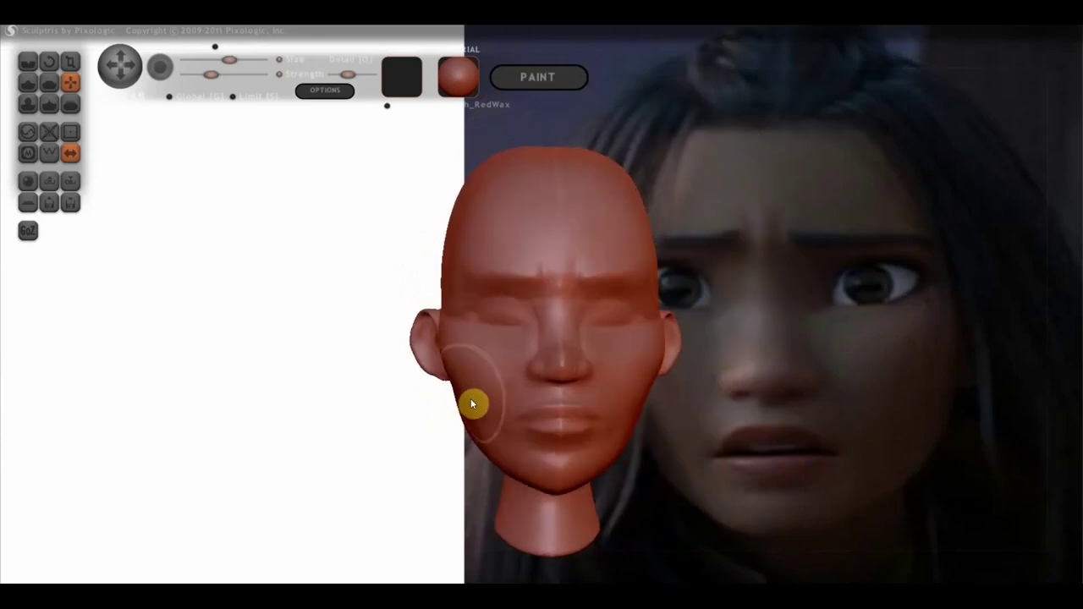
mouse_move(451, 269)
right_down()
mouse_move(489, 330)
mouse_move(608, 297)
right_up()
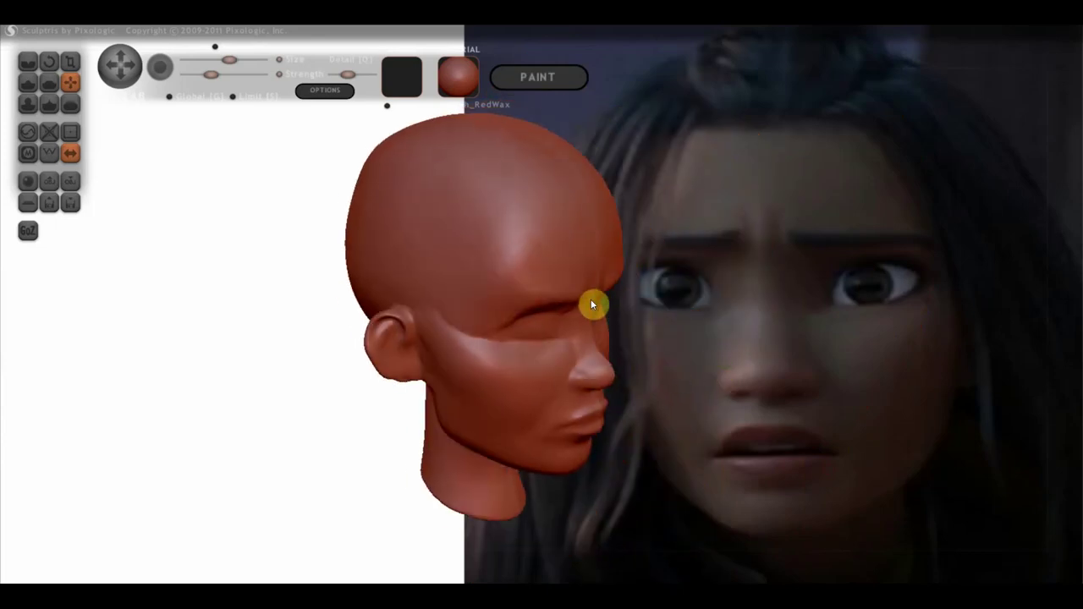
- Flatten and smooth the forehead and temple with the Flatten brush
click(48, 83)
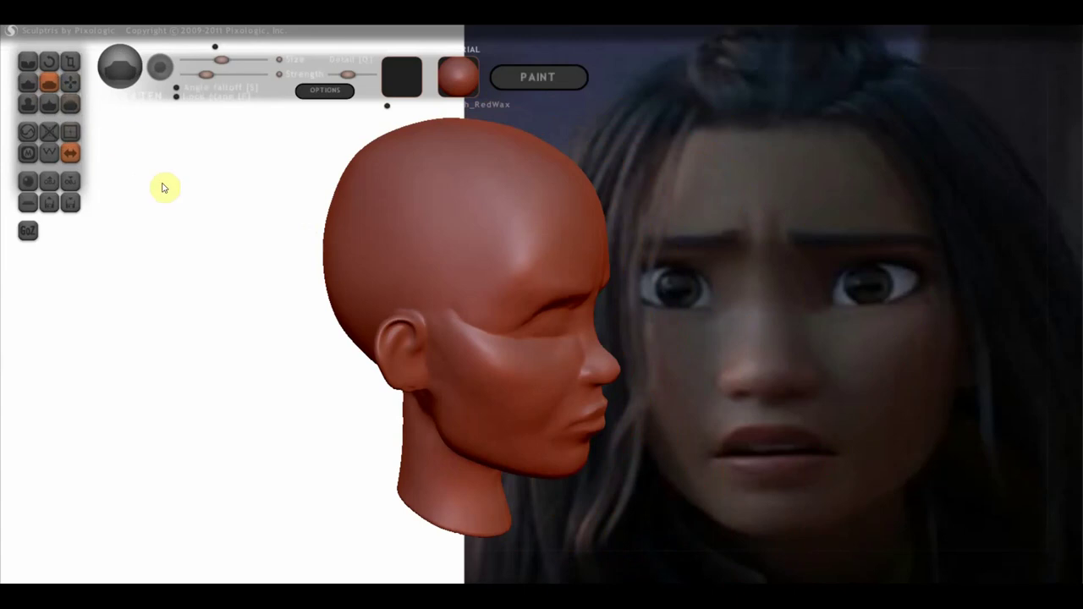
scroll(523, 224, down, 2)
mouse_move(523, 224)
mouse_down()
mouse_move(527, 276)
mouse_move(515, 293)
mouse_move(474, 209)
mouse_move(488, 331)
mouse_move(480, 289)
mouse_move(435, 259)
mouse_move(471, 229)
mouse_up()
mouse_move(471, 229)
right_down()
mouse_move(311, 216)
mouse_move(367, 239)
right_up()
mouse_move(496, 254)
mouse_down()
mouse_move(505, 282)
mouse_move(477, 276)
mouse_move(476, 250)
mouse_move(514, 235)
mouse_move(506, 234)
mouse_move(493, 258)
mouse_move(528, 249)
mouse_move(529, 205)
mouse_move(489, 212)
mouse_up()
mouse_move(490, 213)
right_down()
mouse_move(336, 230)
mouse_move(257, 215)
right_up()
scroll(481, 246, up, 5)
mouse_move(480, 247)
mouse_down()
mouse_move(564, 302)
mouse_move(525, 252)
mouse_move(565, 288)
mouse_move(525, 161)
mouse_move(515, 225)
mouse_move(618, 169)
mouse_up()
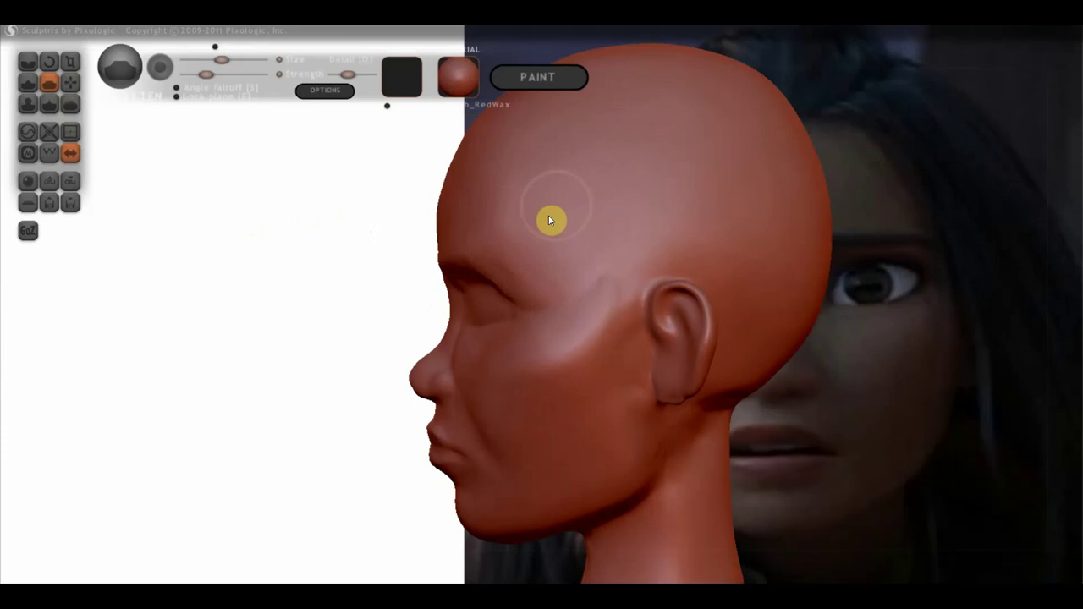
- Build up the right brow ridge, checking it from front and three-quarter views
mouse_move(548, 222)
right_down()
mouse_move(647, 338)
mouse_move(863, 329)
right_up()
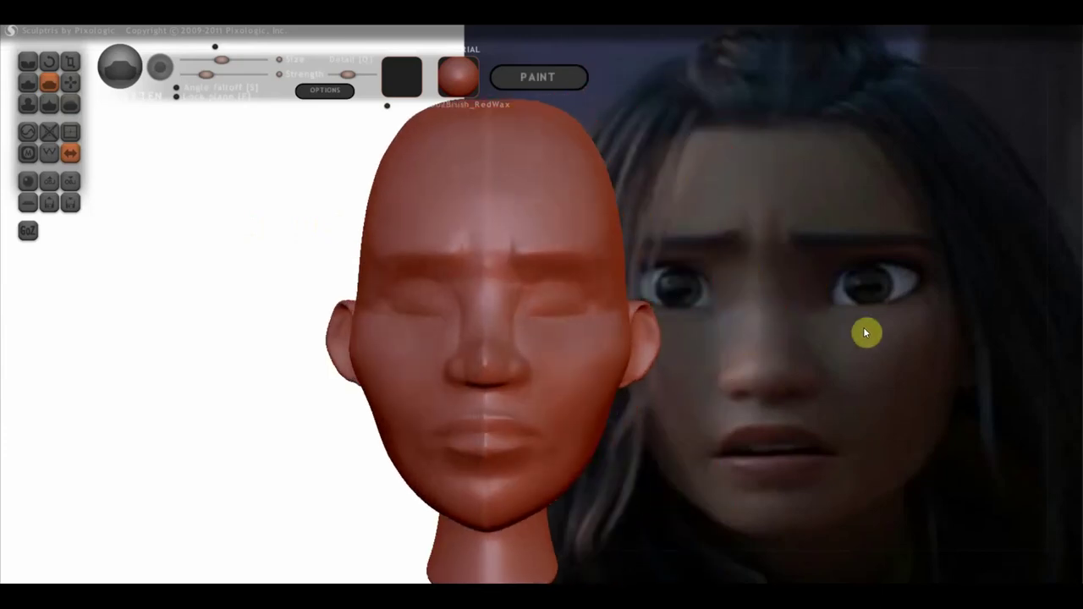
scroll(568, 289, up, 3)
right_drag(559, 251, 556, 252)
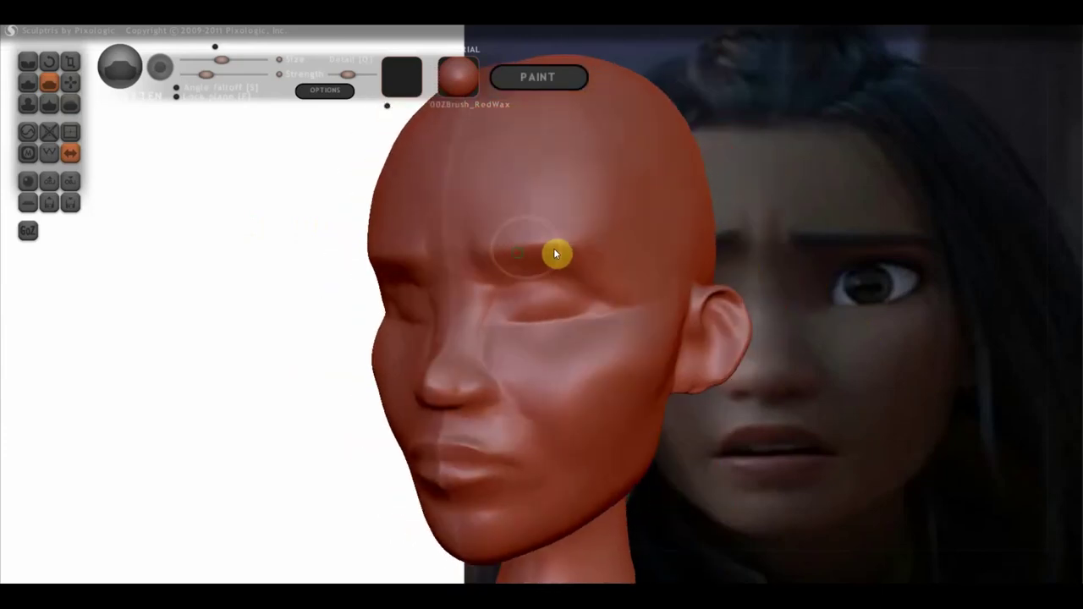
mouse_move(613, 249)
mouse_down()
mouse_move(528, 220)
mouse_move(612, 262)
mouse_up()
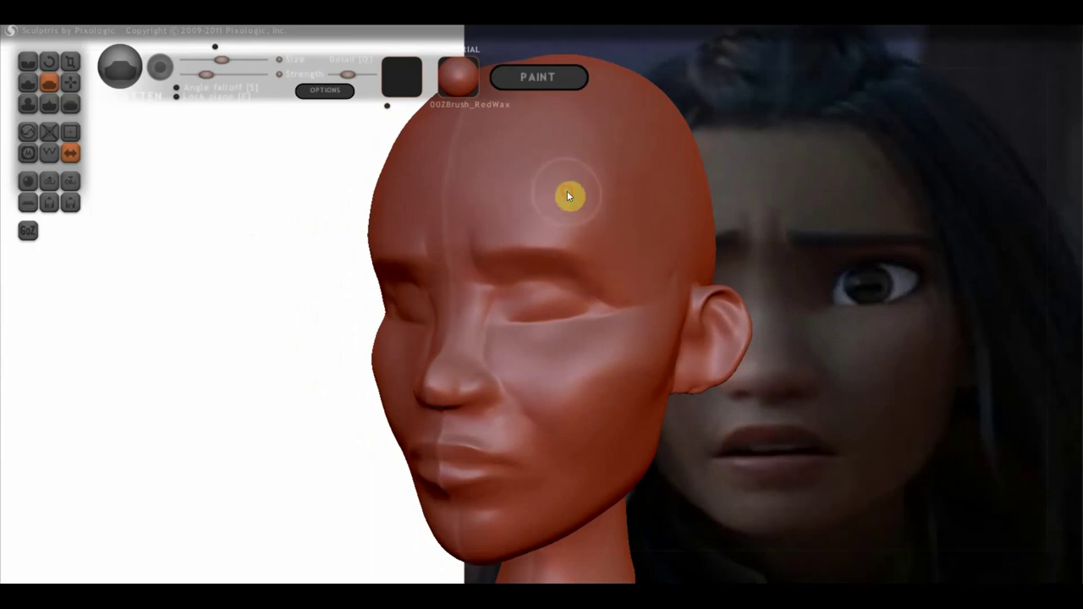
right_drag(634, 215, 687, 207)
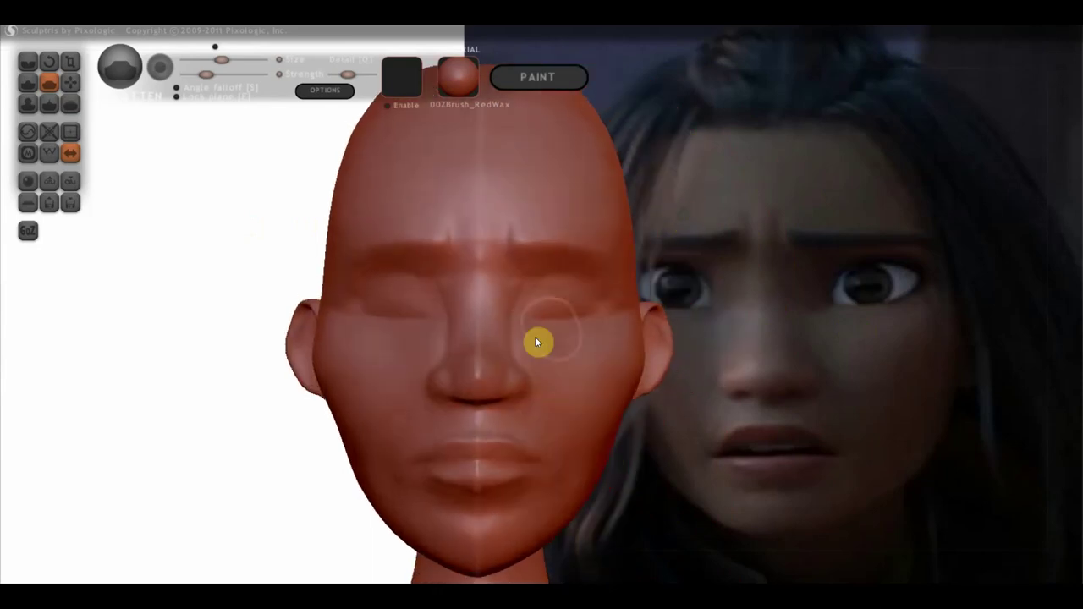
scroll(565, 410, up, 2)
right_drag(518, 418, 426, 425)
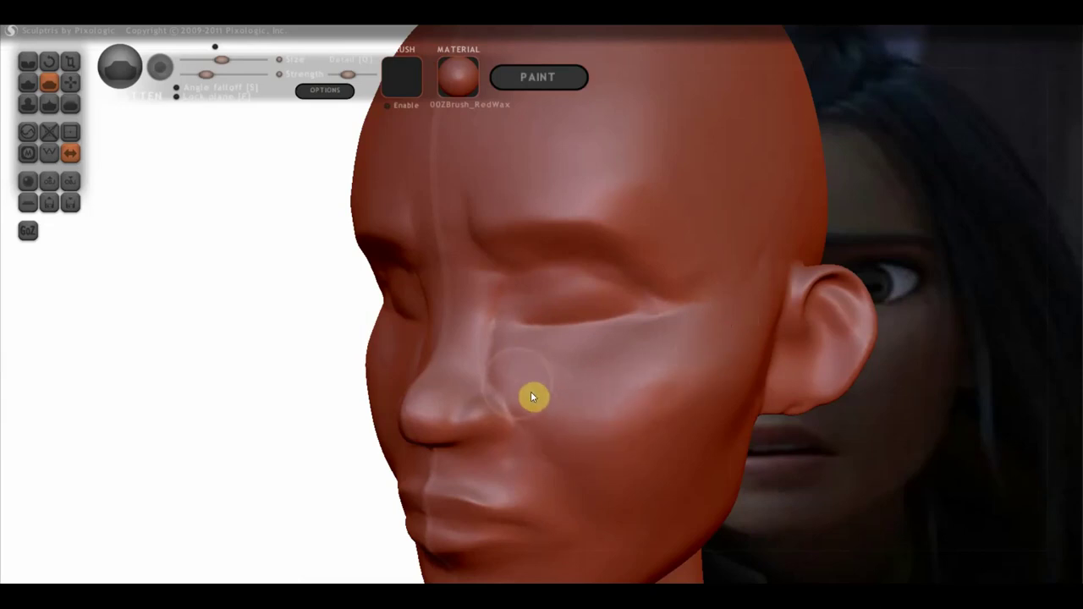
right_drag(696, 383, 612, 369)
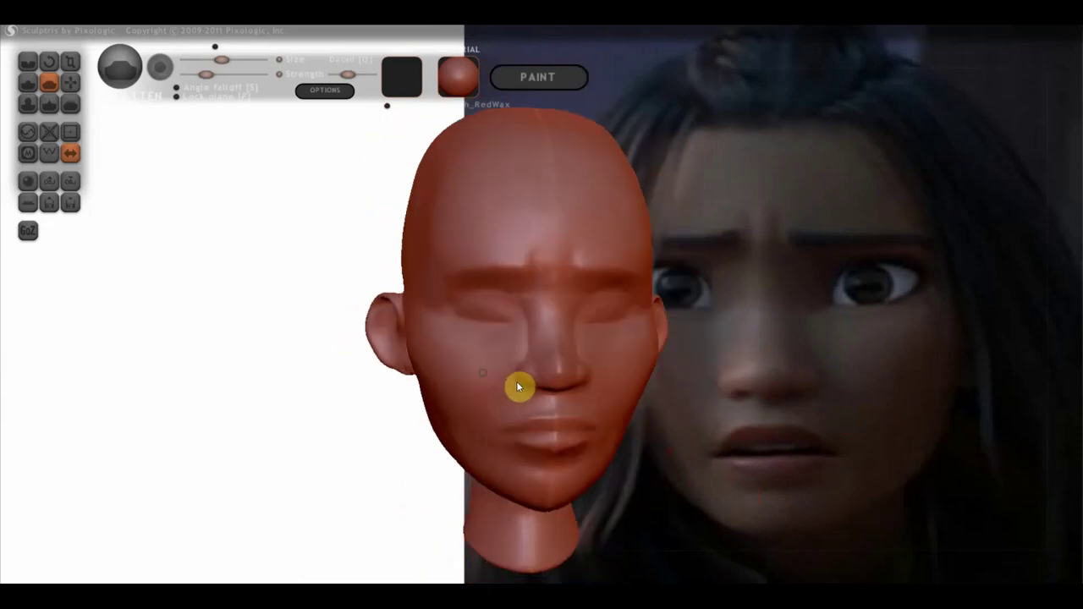
mouse_move(518, 386)
right_down()
mouse_move(539, 368)
mouse_move(518, 377)
right_up()
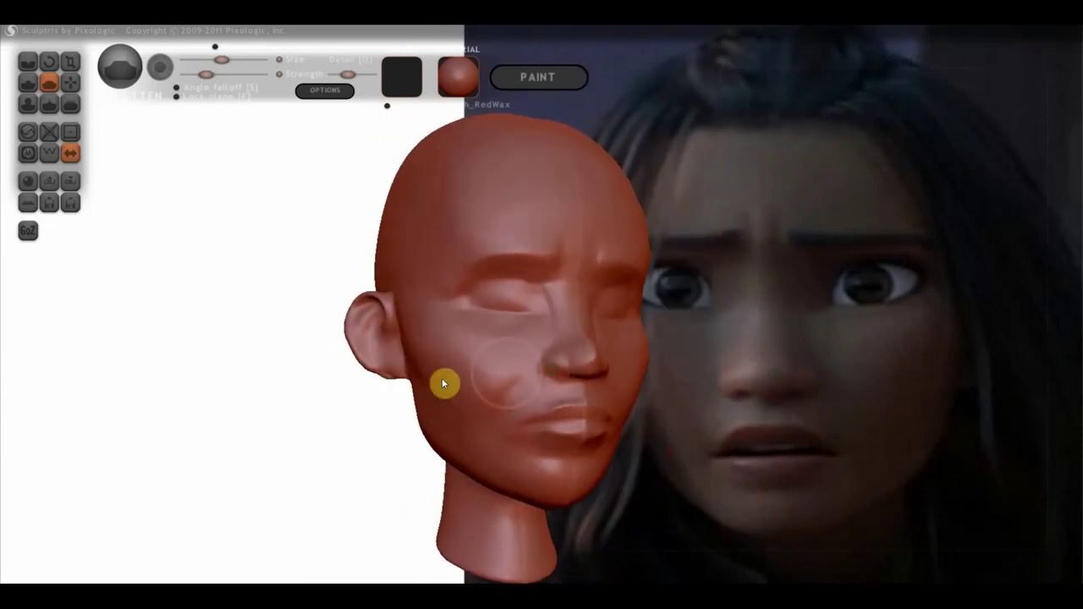
right_drag(447, 372, 500, 373)
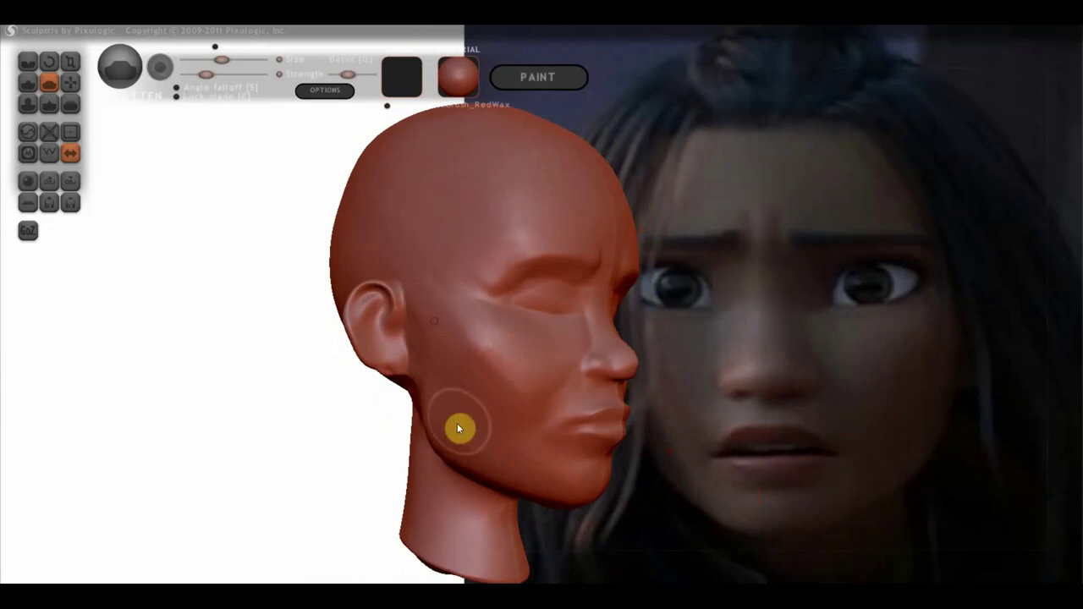
mouse_move(449, 386)
right_down()
mouse_move(541, 418)
mouse_move(380, 430)
right_up()
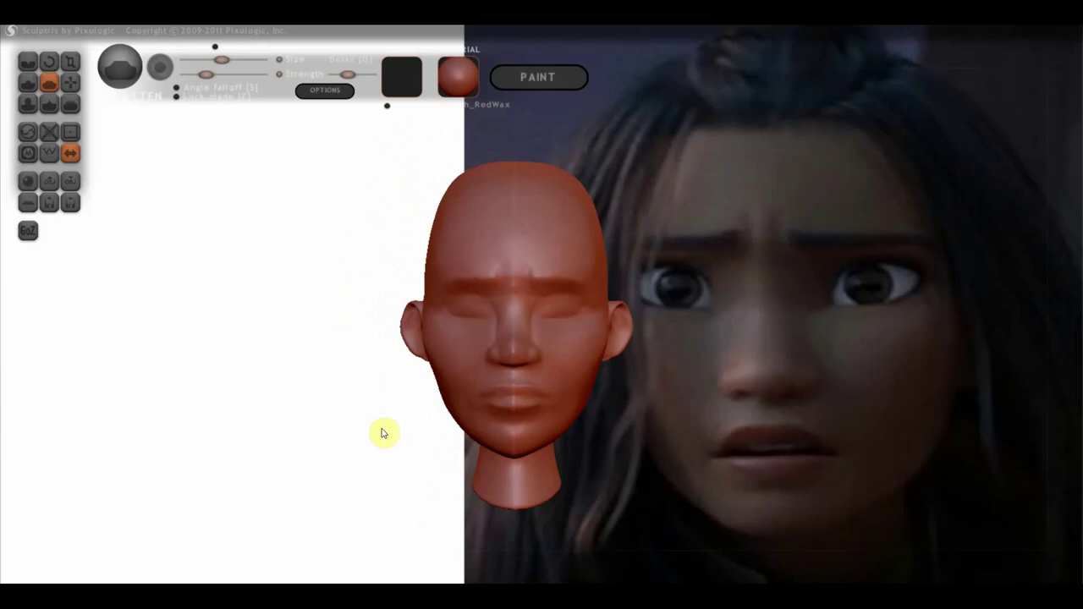
mouse_move(323, 278)
mouse_down()
mouse_move(447, 294)
mouse_move(565, 273)
mouse_up()
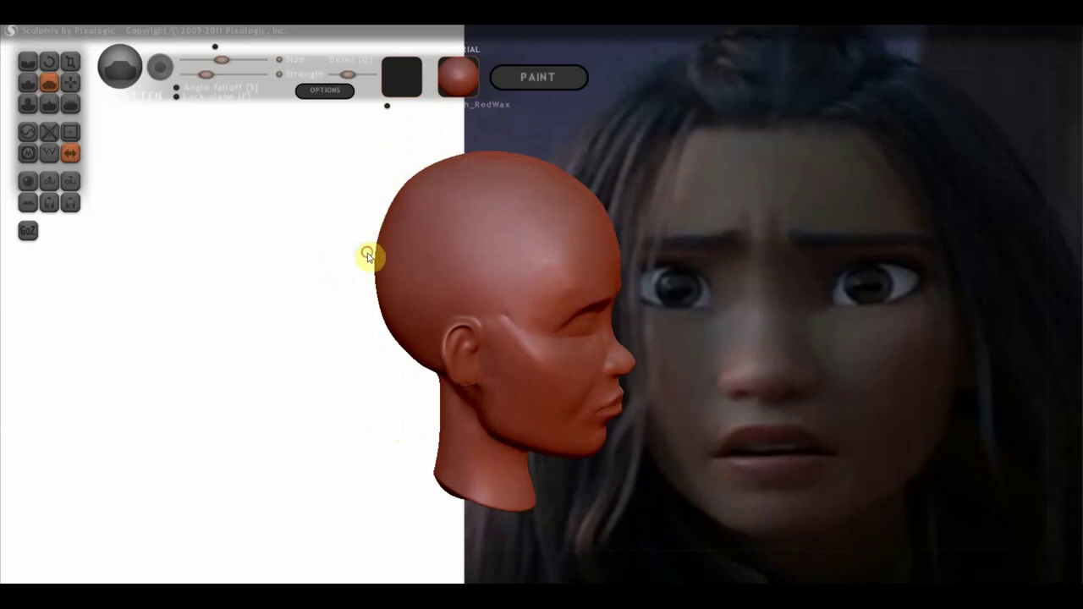
scroll(420, 258, down, 2)
drag(420, 253, 503, 243)
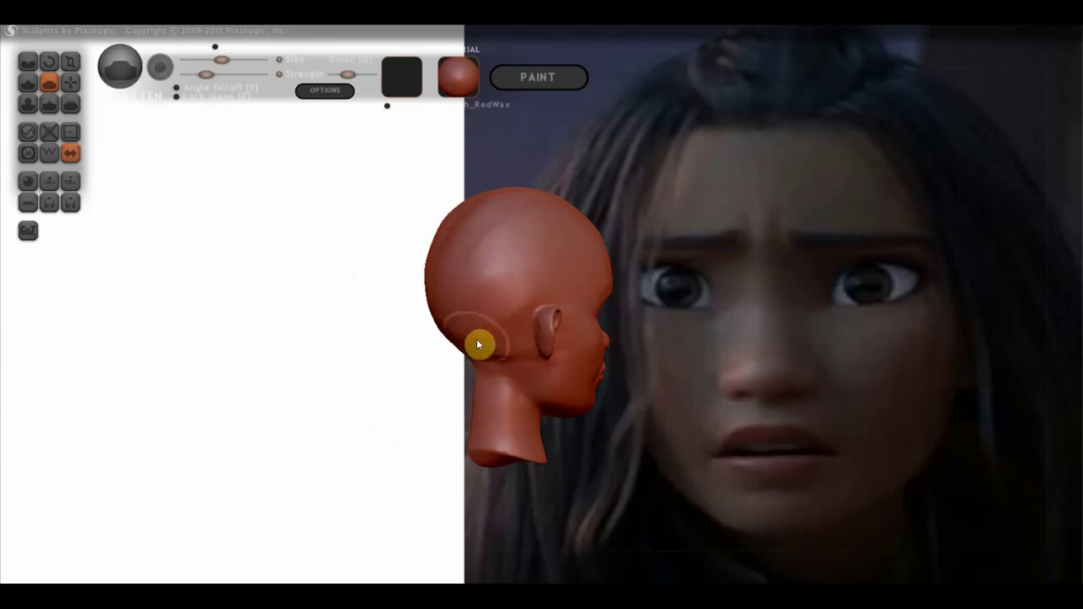
mouse_move(441, 288)
mouse_down()
mouse_move(395, 286)
mouse_move(351, 365)
mouse_move(411, 375)
mouse_up()
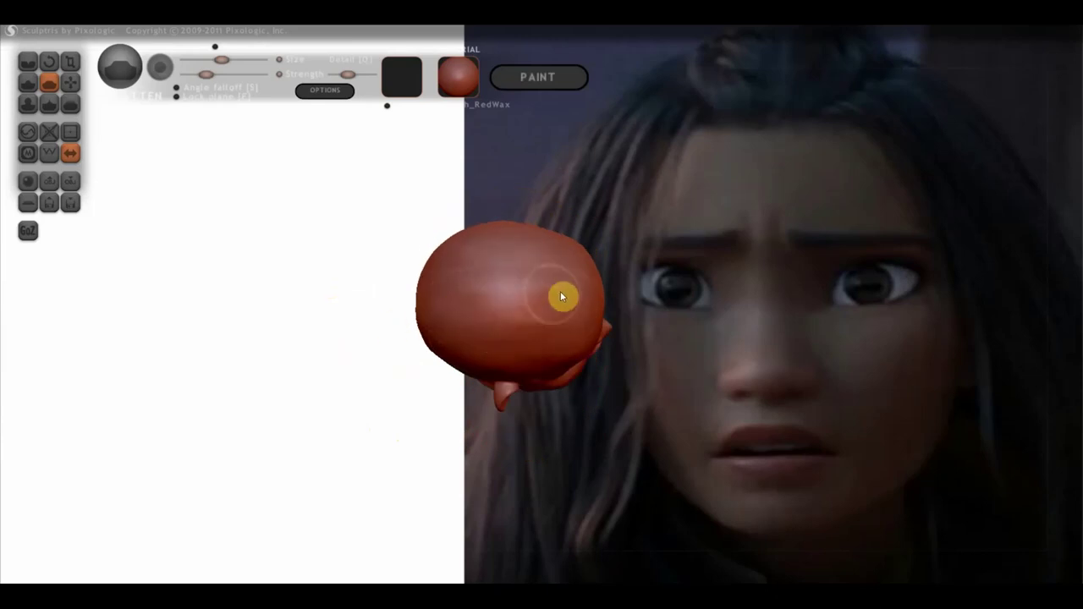
mouse_move(417, 315)
mouse_down()
mouse_move(430, 261)
mouse_move(314, 212)
mouse_move(333, 178)
mouse_up()
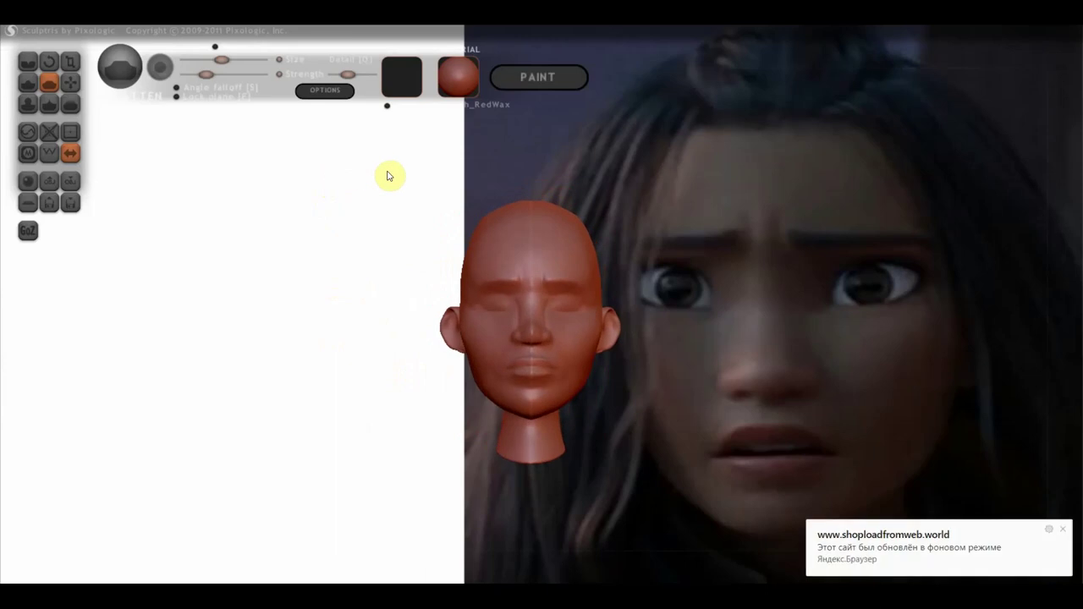
- Dismiss the advertisement and browser notification pop-ups covering the viewport
click(1065, 244)
click(1065, 529)
mouse_move(744, 420)
mouse_down()
mouse_move(683, 421)
mouse_move(723, 421)
mouse_up()
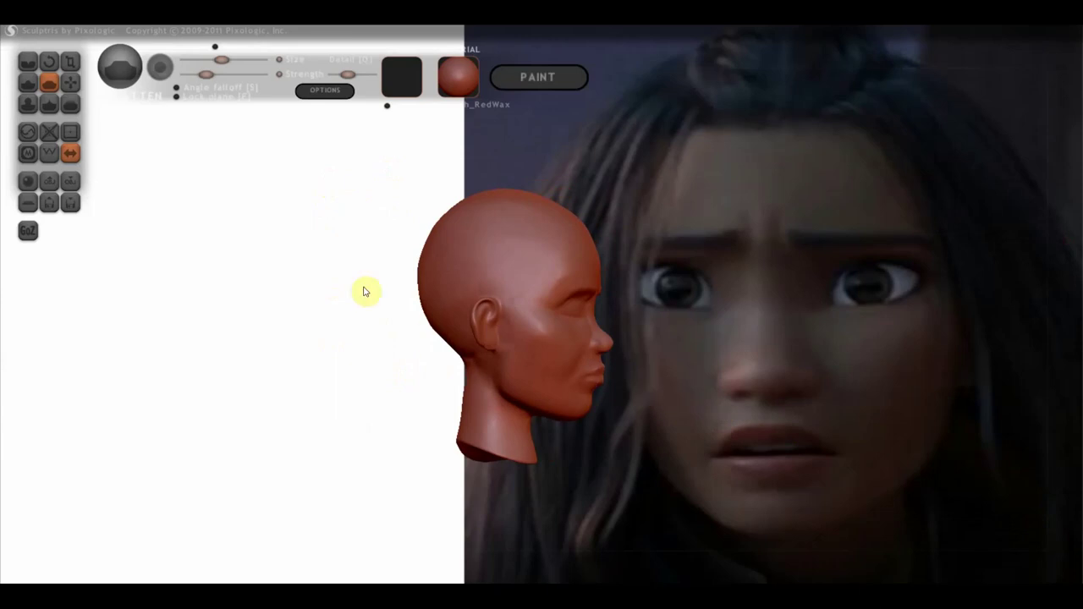
mouse_move(467, 295)
right_down()
mouse_move(477, 392)
mouse_move(522, 305)
right_up()
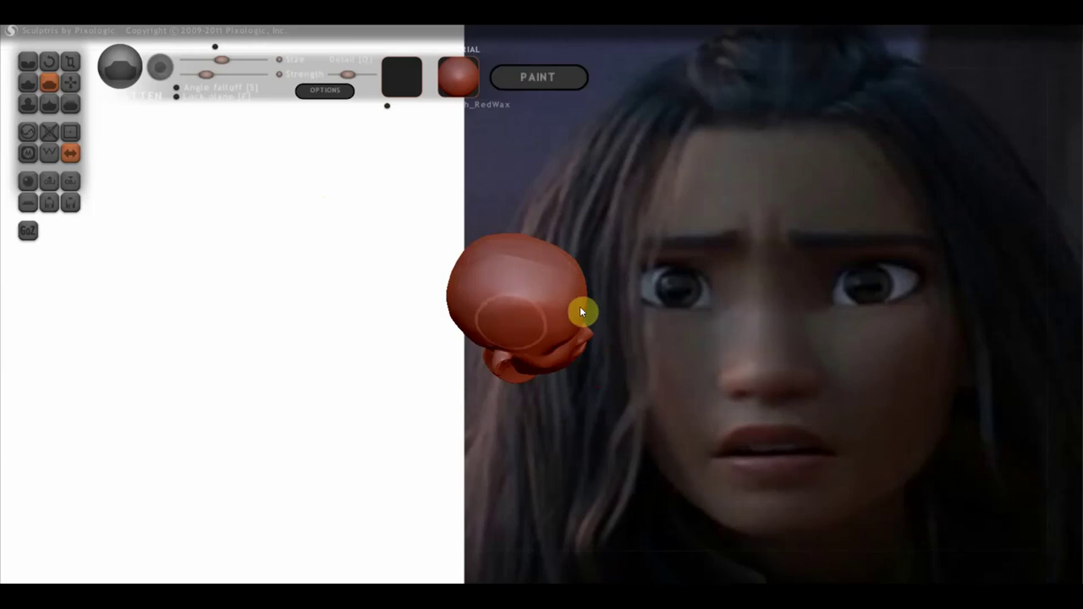
- Inspect the head from front, side and back views before grabbing clay
right_drag(527, 288, 353, 181)
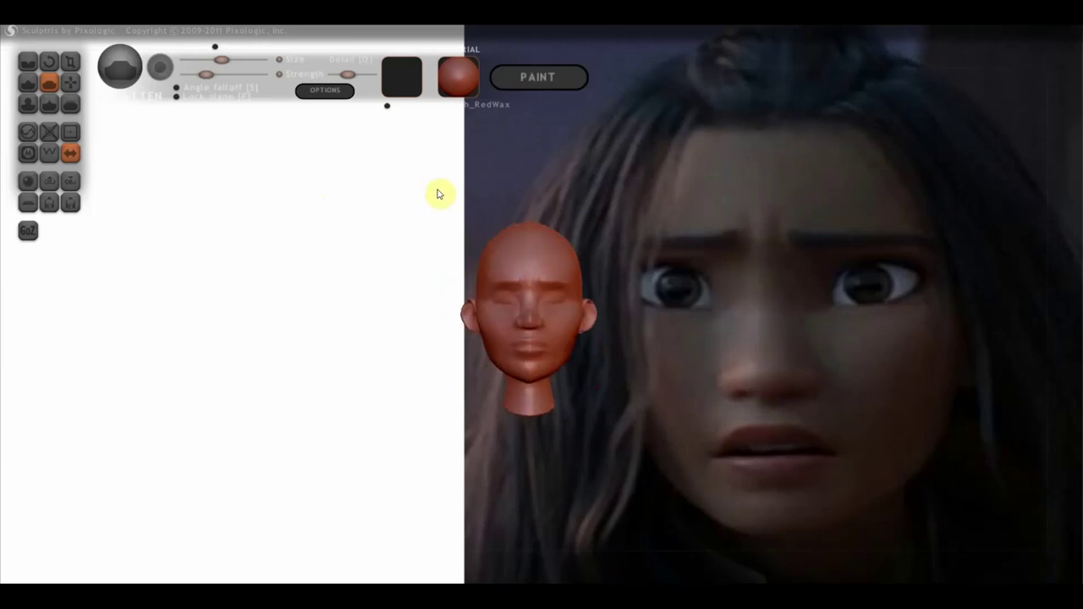
right_drag(376, 197, 522, 202)
scroll(519, 254, up, 3)
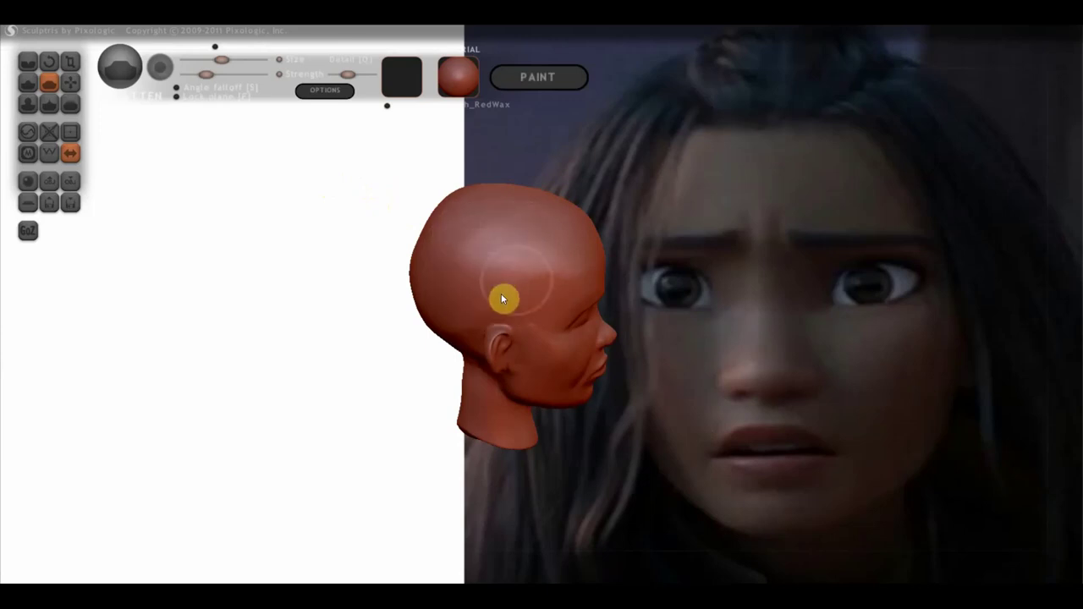
mouse_move(508, 281)
right_down()
mouse_move(317, 240)
mouse_move(632, 250)
right_up()
right_drag(586, 246, 561, 242)
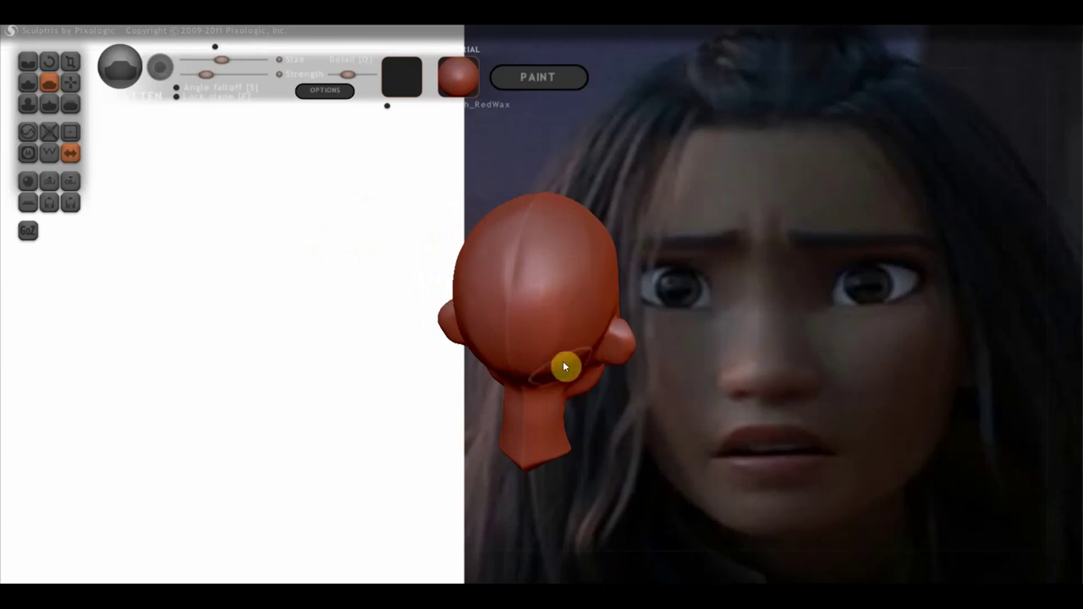
right_drag(564, 365, 568, 301)
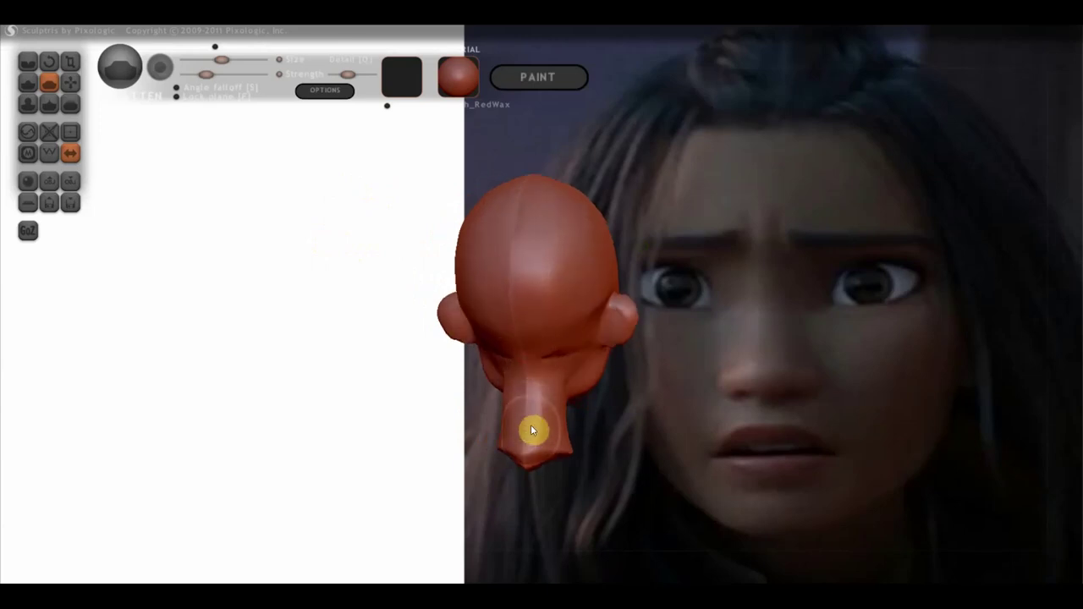
mouse_move(533, 362)
right_down()
mouse_move(540, 350)
mouse_move(574, 366)
right_up()
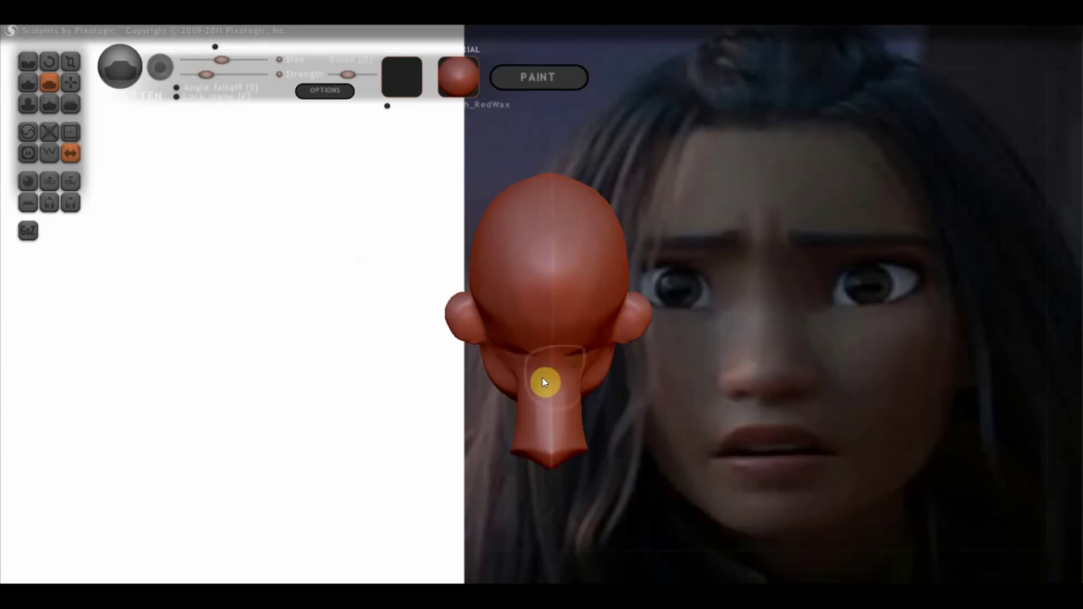
click(69, 82)
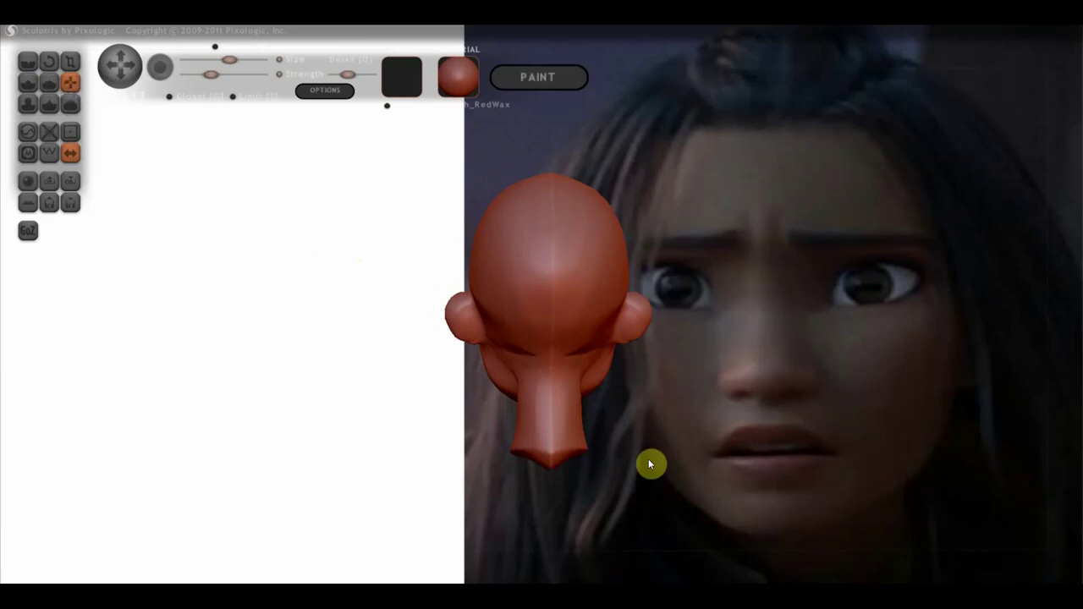
- Pull the neck below the jaw into a longer, narrower shape with the Grab brush, checking from several angles
scroll(527, 421, up, 3)
mouse_move(498, 430)
mouse_down()
mouse_move(485, 439)
mouse_move(520, 412)
mouse_move(489, 411)
mouse_move(532, 454)
mouse_move(518, 478)
mouse_move(465, 501)
mouse_up()
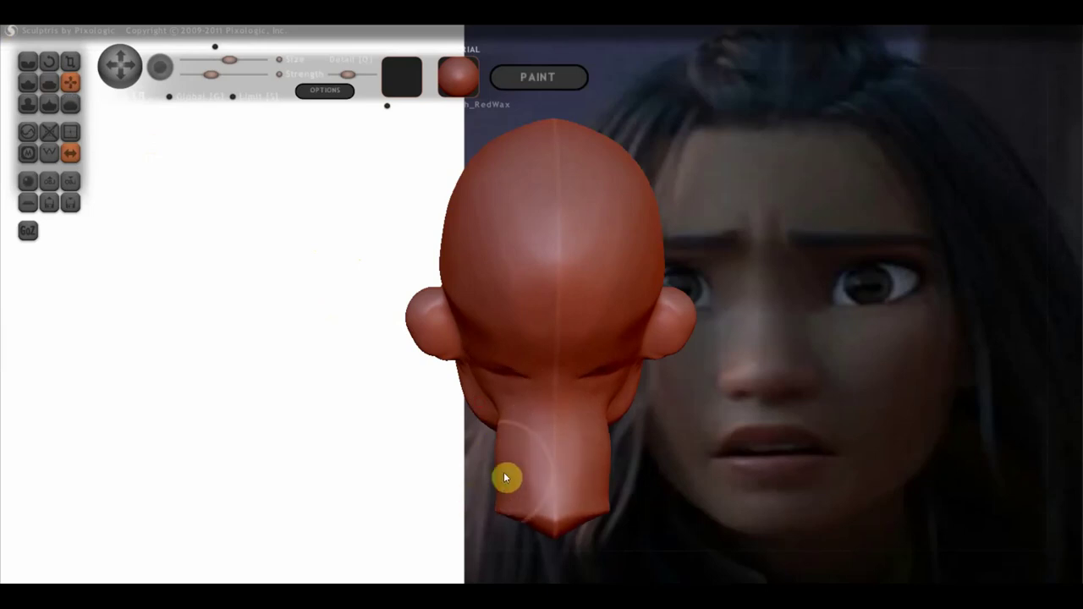
mouse_move(519, 457)
mouse_down()
mouse_move(774, 455)
mouse_move(883, 436)
mouse_move(812, 457)
mouse_up()
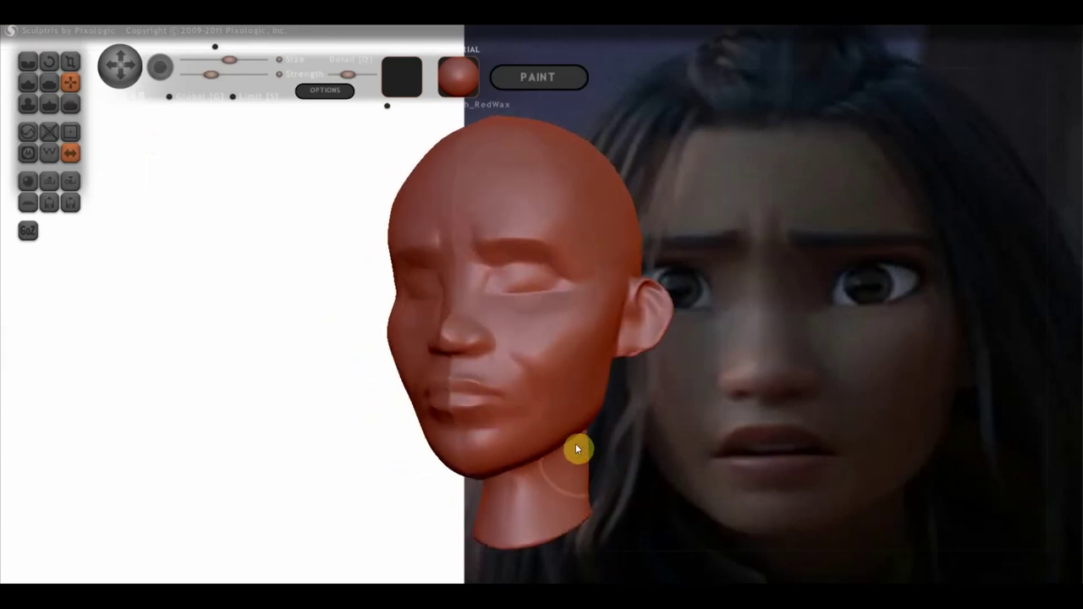
mouse_move(568, 444)
mouse_down()
mouse_move(624, 467)
mouse_move(821, 484)
mouse_up()
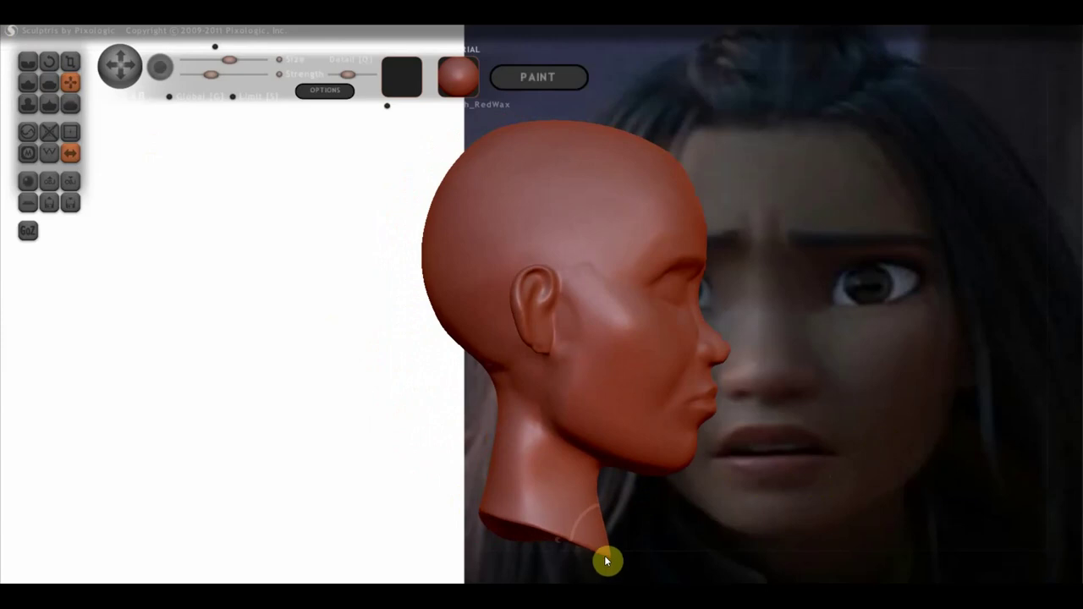
scroll(604, 543, down, 2)
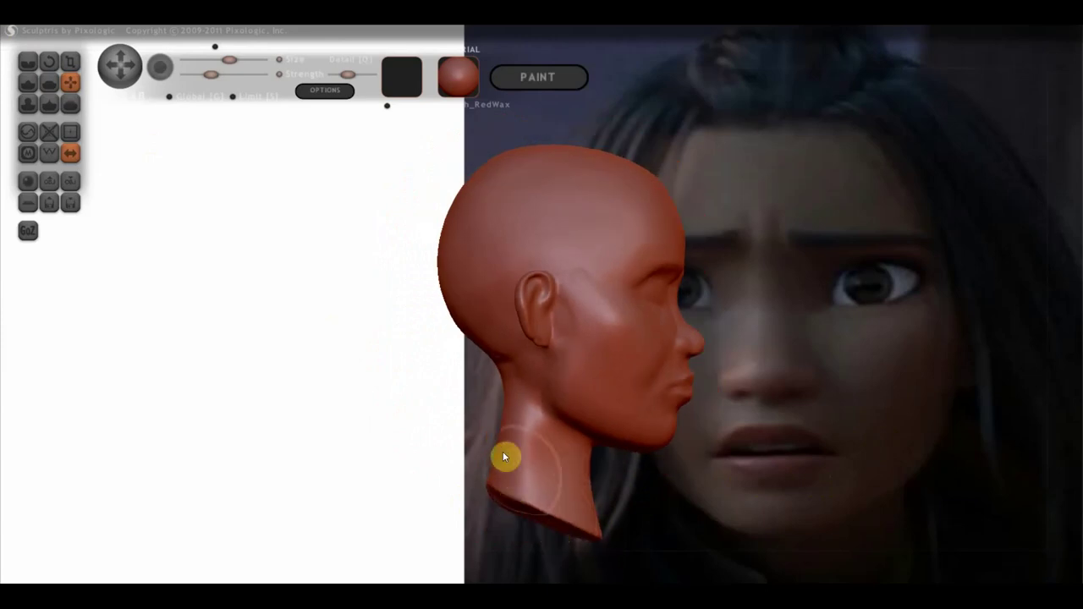
drag(513, 394, 341, 398)
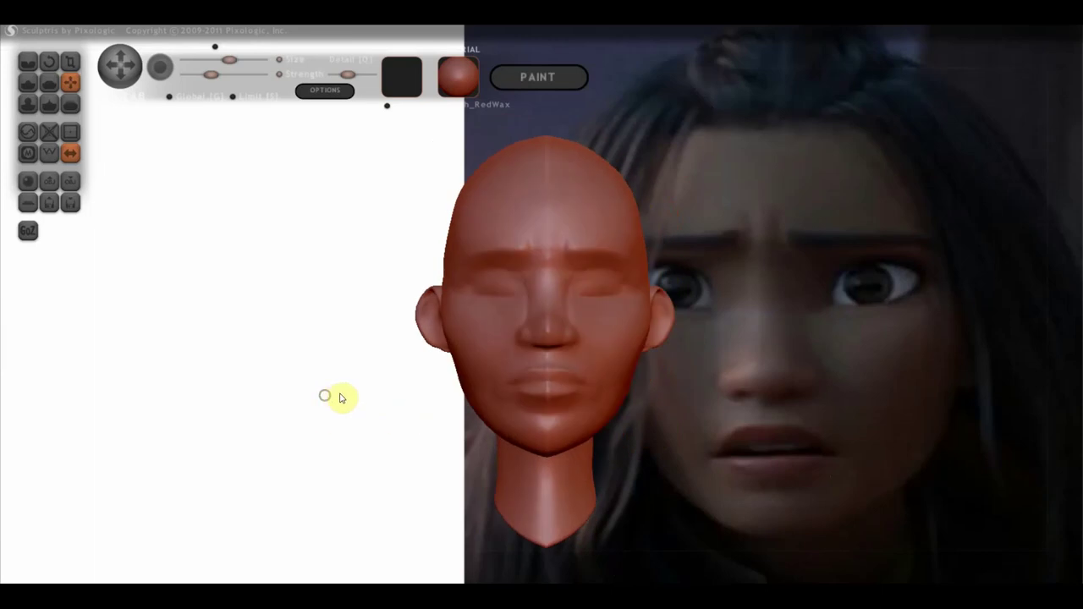
scroll(341, 398, up, 2)
scroll(344, 395, up, 2)
scroll(360, 396, up, 2)
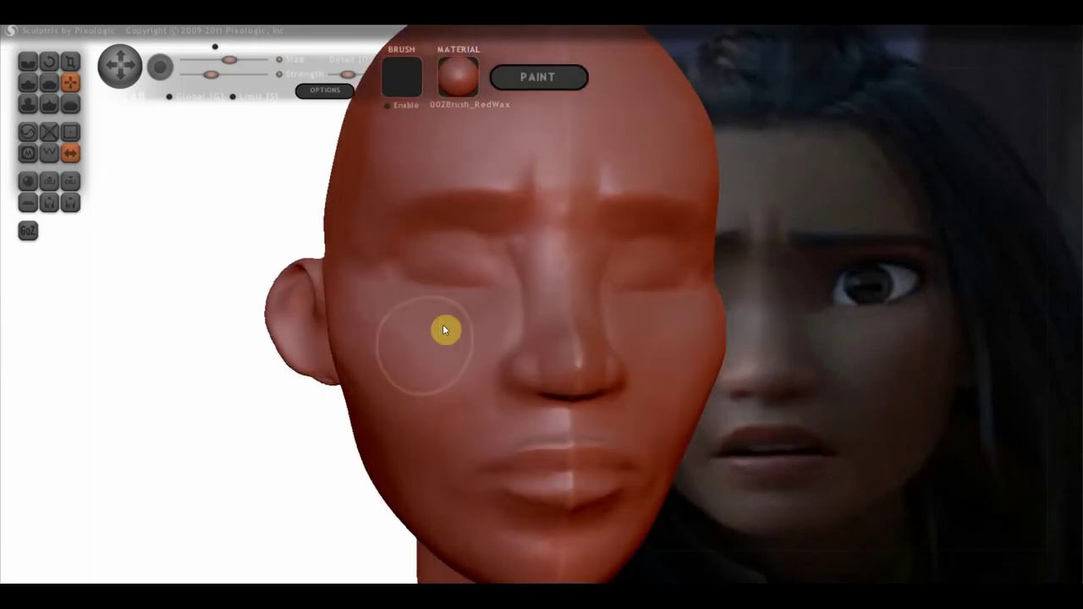
scroll(502, 266, up, 2)
mouse_move(503, 266)
right_down()
mouse_move(551, 213)
mouse_move(561, 274)
right_up()
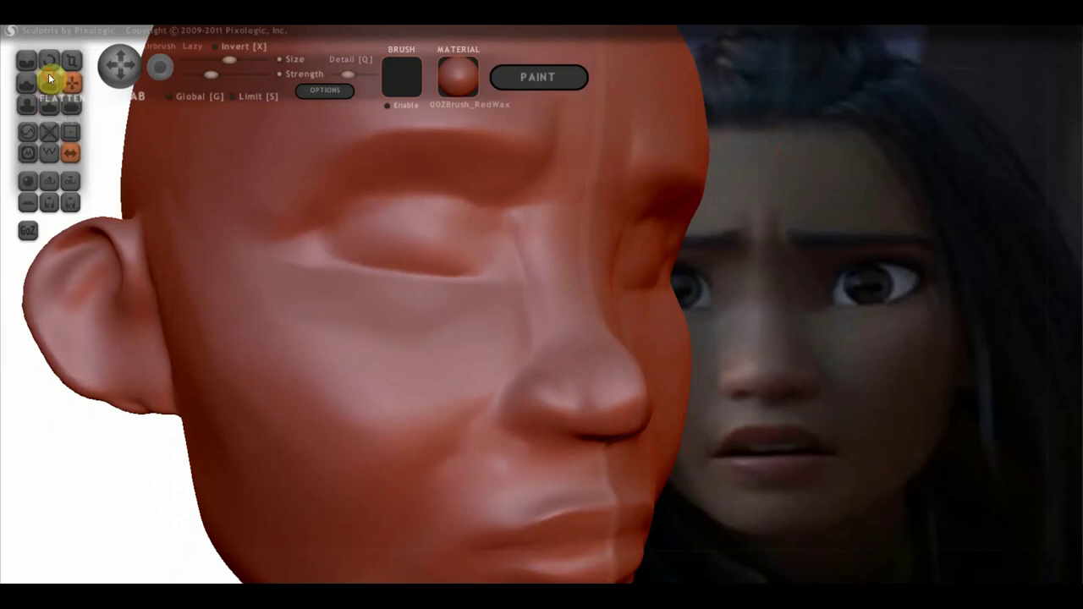
- Flatten the nose bridge and the cheek beside it just below the eye into smoother planes
click(49, 79)
scroll(496, 339, up, 2)
right_drag(496, 339, 551, 330)
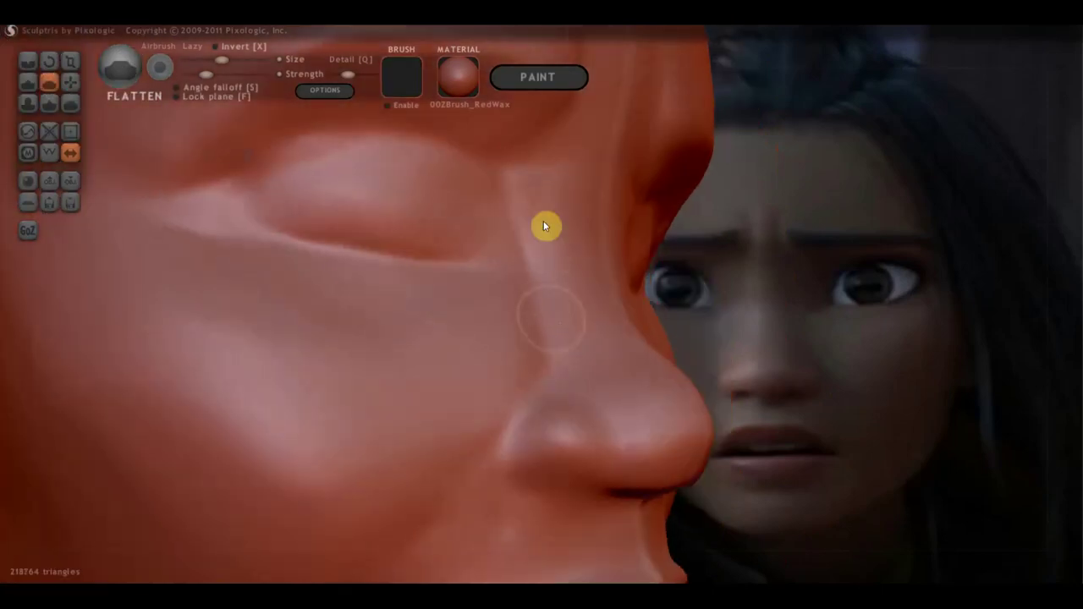
drag(556, 292, 549, 372)
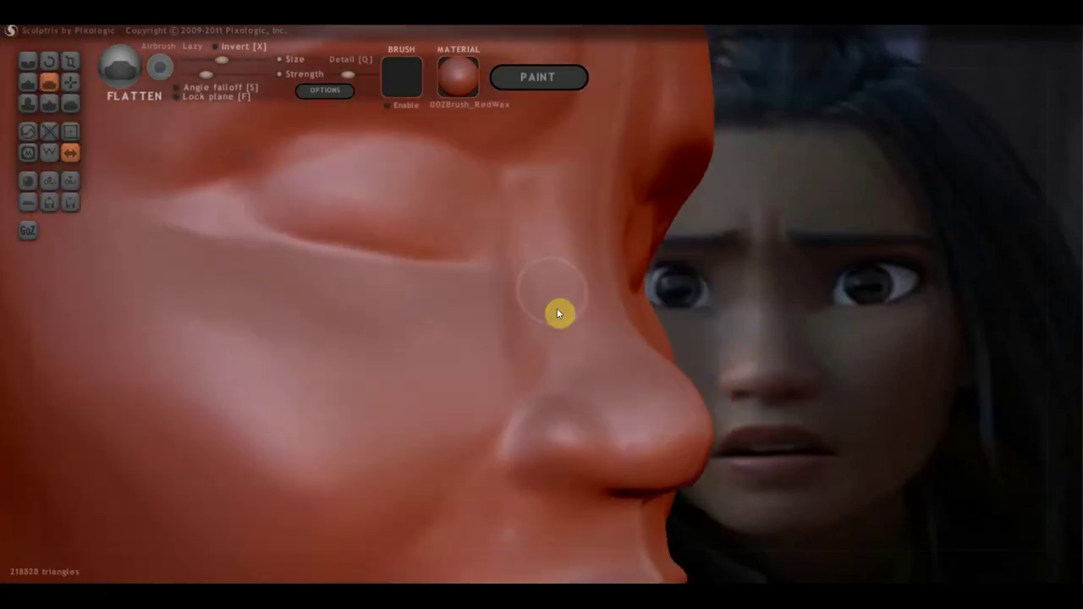
mouse_move(530, 280)
mouse_down()
mouse_move(503, 363)
mouse_move(491, 322)
mouse_move(484, 329)
mouse_move(524, 395)
mouse_move(499, 378)
mouse_up()
right_drag(499, 378, 451, 372)
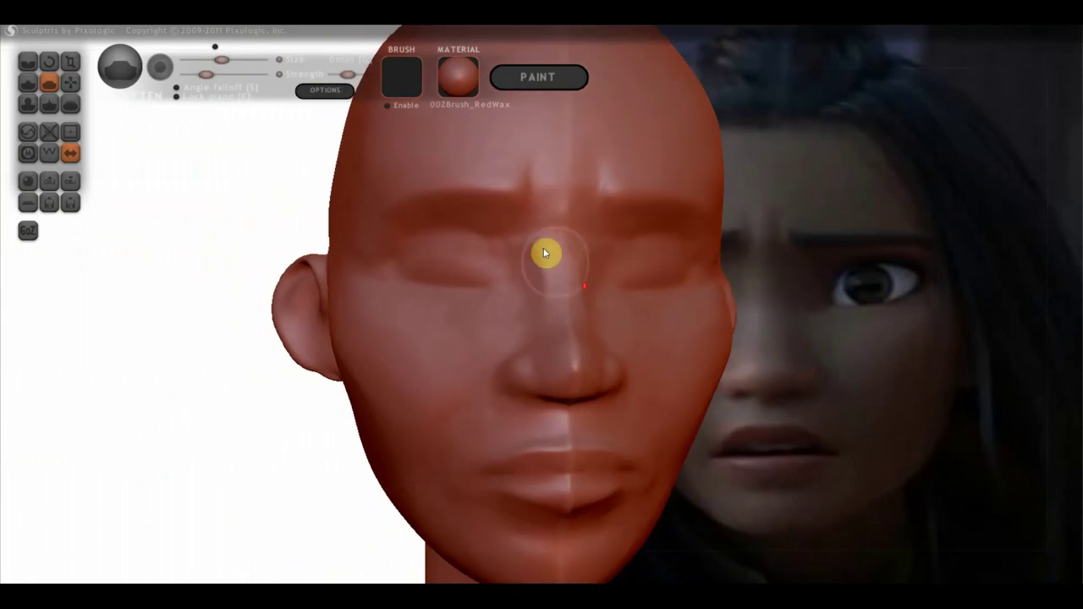
scroll(516, 244, up, 3)
drag(525, 195, 543, 279)
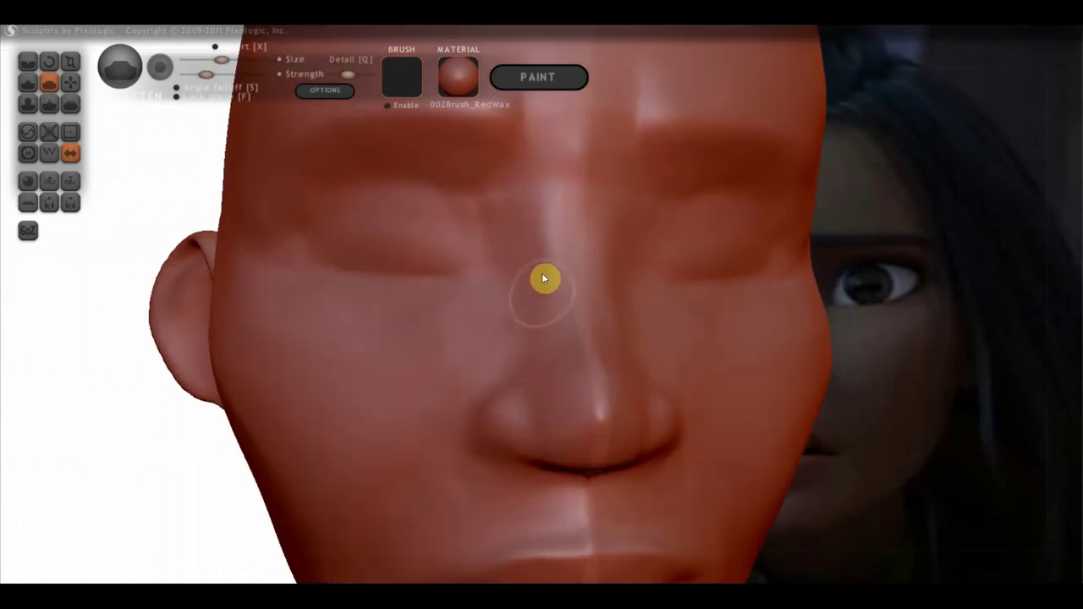
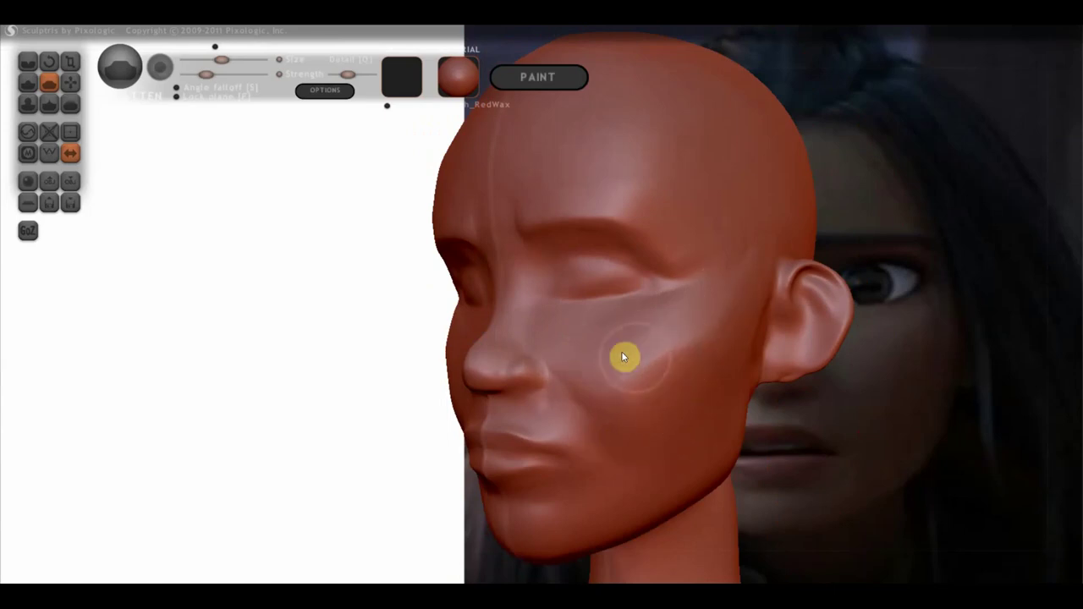
- Orbit and zoom the head between front and three-quarter views
drag(658, 452, 790, 421)
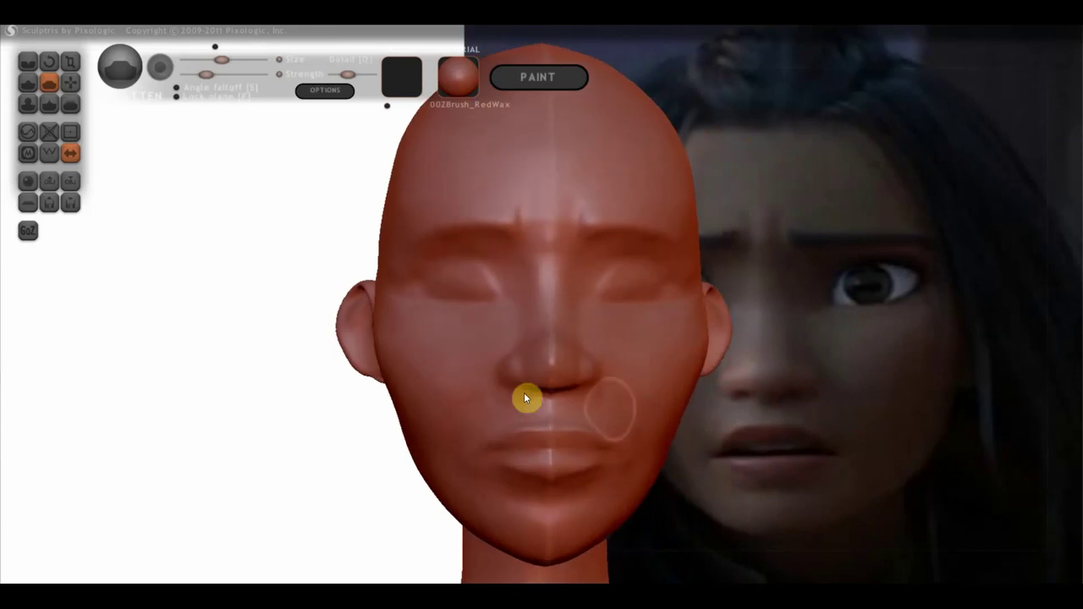
scroll(395, 334, down, 2)
scroll(401, 338, down, 3)
scroll(402, 339, up, 2)
drag(401, 339, 501, 358)
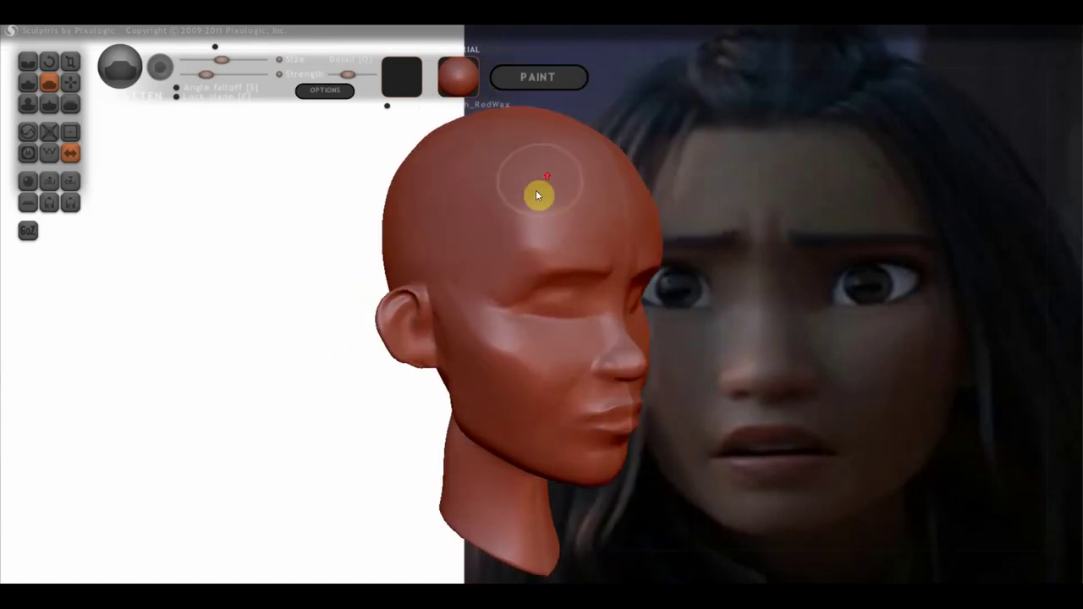
scroll(538, 195, up, 1)
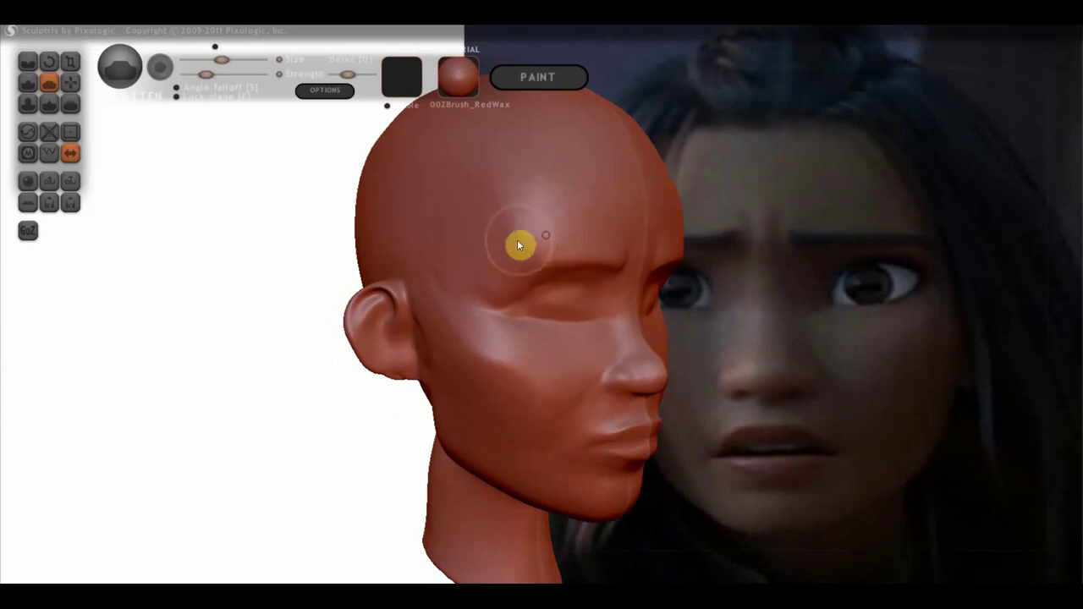
right_drag(473, 182, 387, 164)
scroll(426, 267, down, 3)
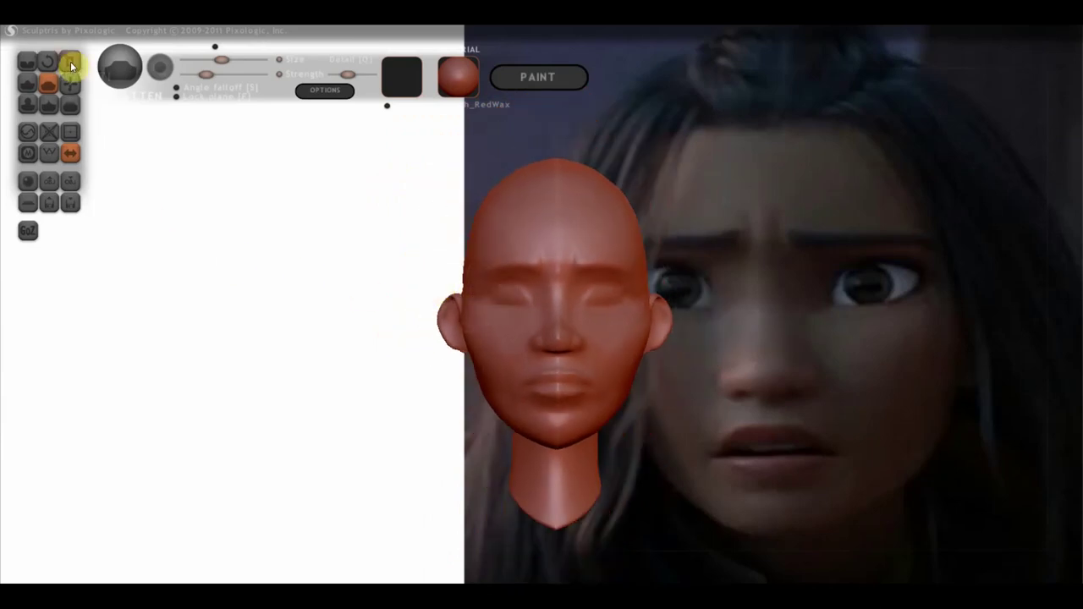
- Switch to the Grab brush and check both side profiles of the head
click(70, 83)
scroll(486, 383, up, 2)
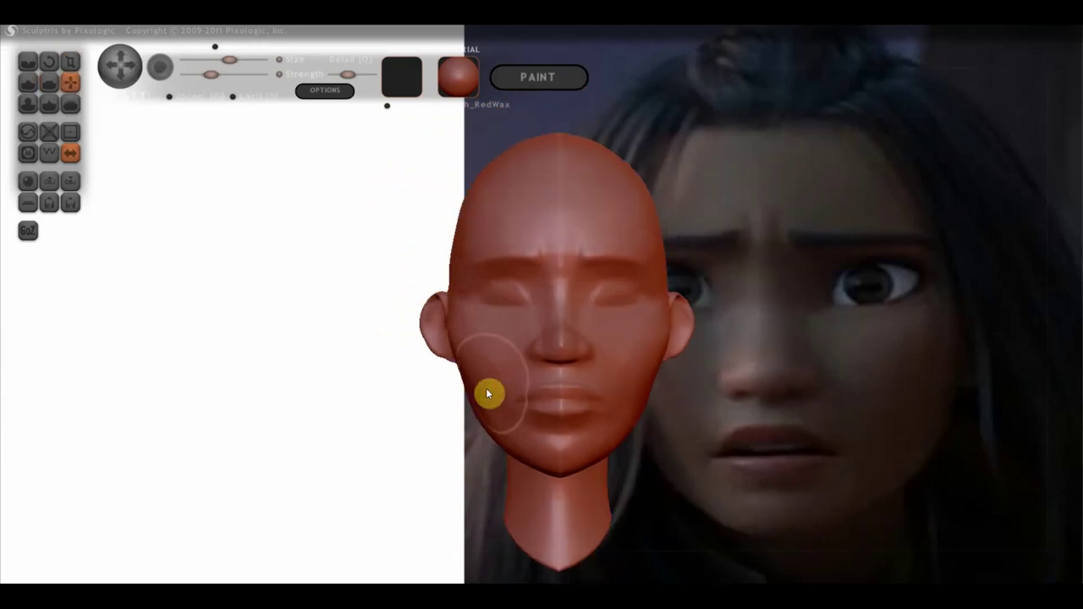
right_drag(493, 393, 711, 397)
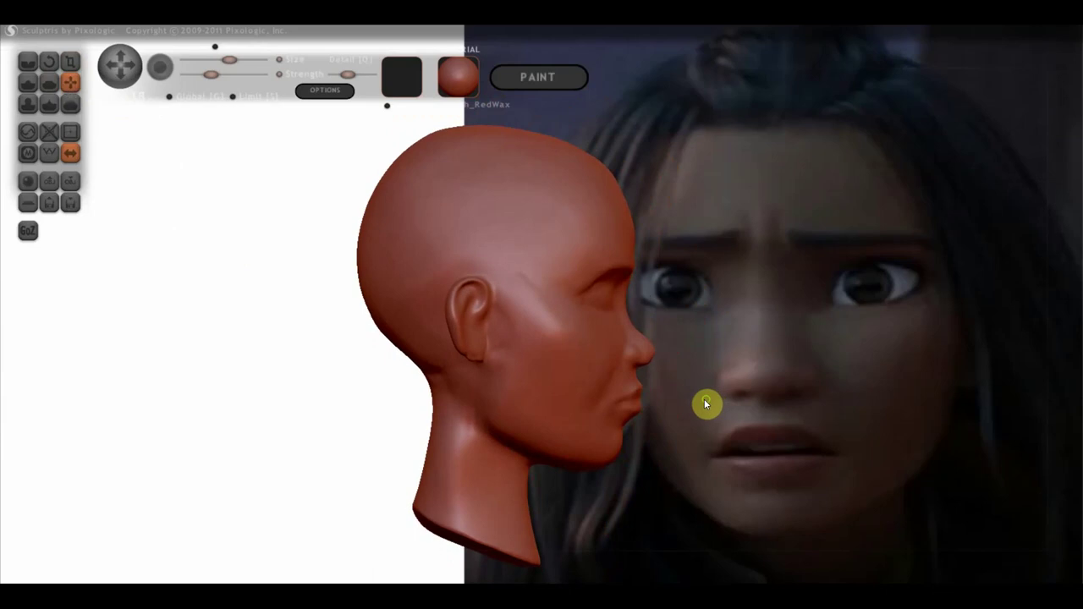
scroll(618, 182, down, 2)
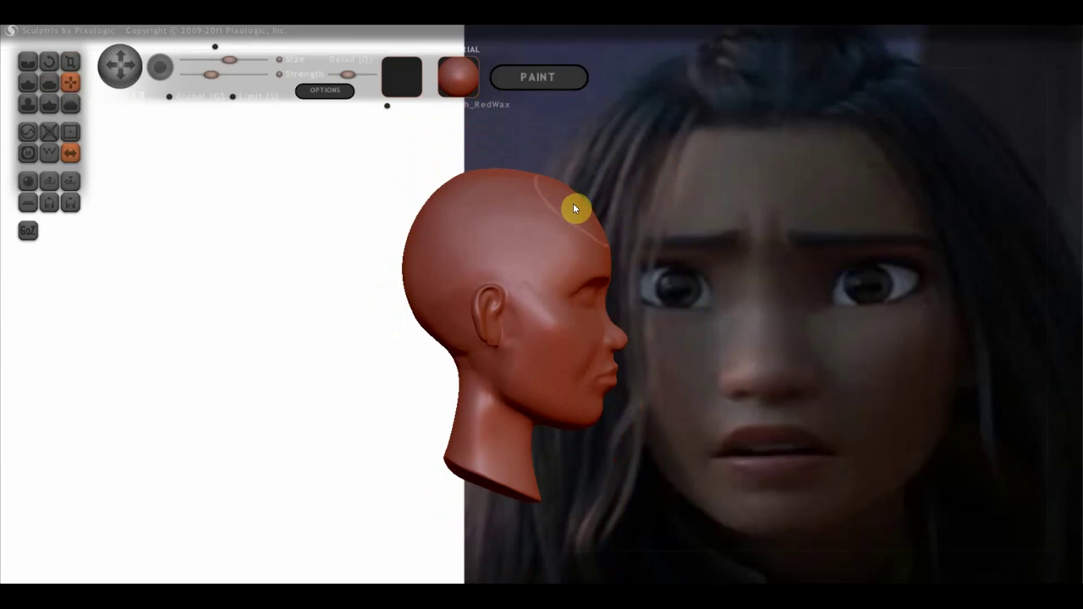
mouse_move(572, 207)
right_down()
mouse_move(186, 211)
mouse_move(223, 208)
right_up()
scroll(347, 241, up, 5)
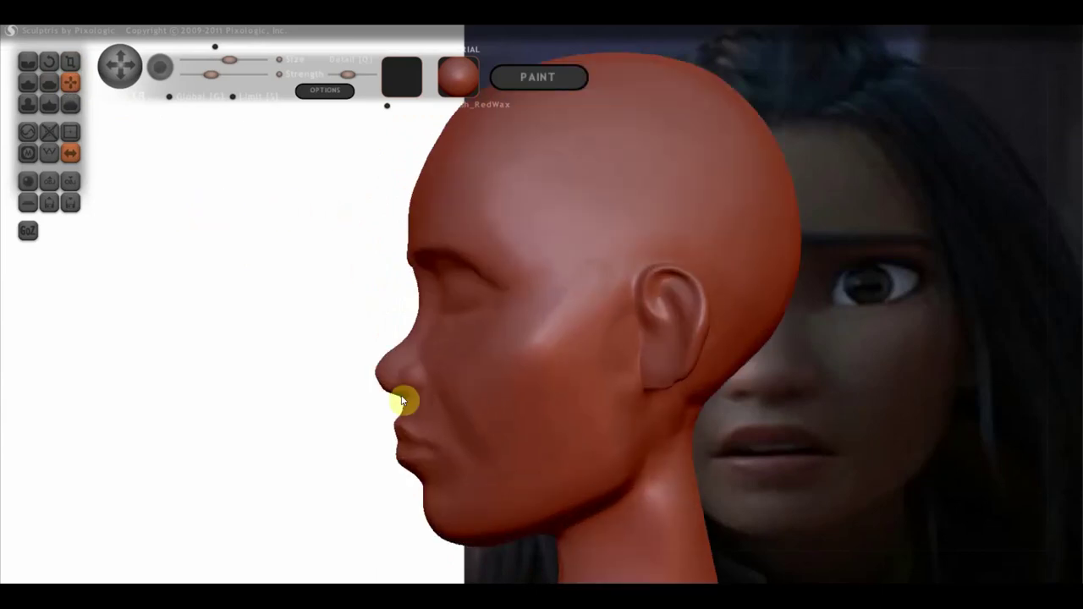
scroll(423, 382, up, 1)
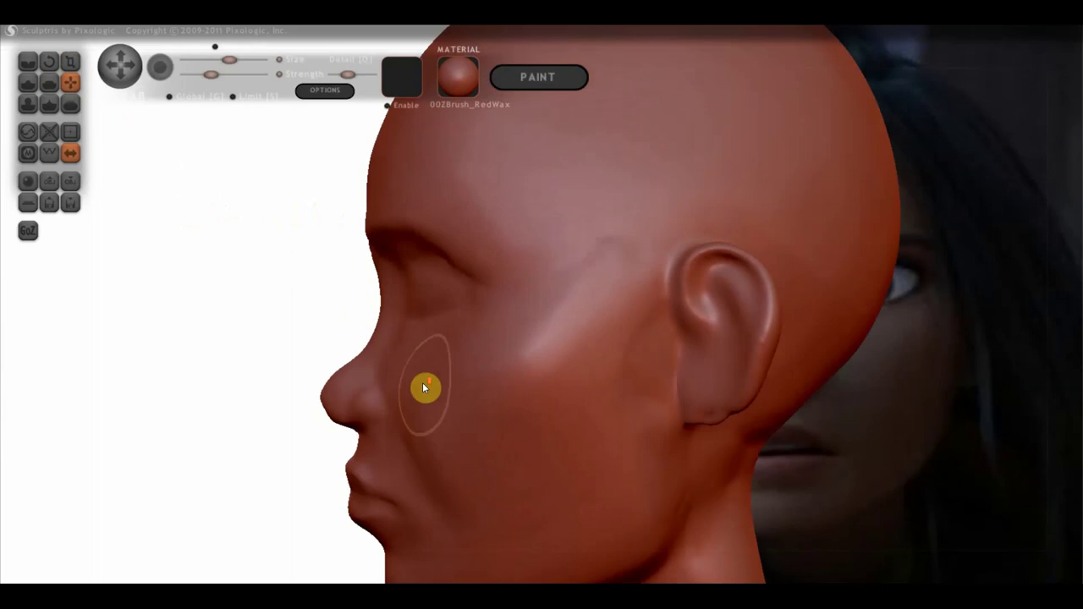
scroll(391, 387, up, 1)
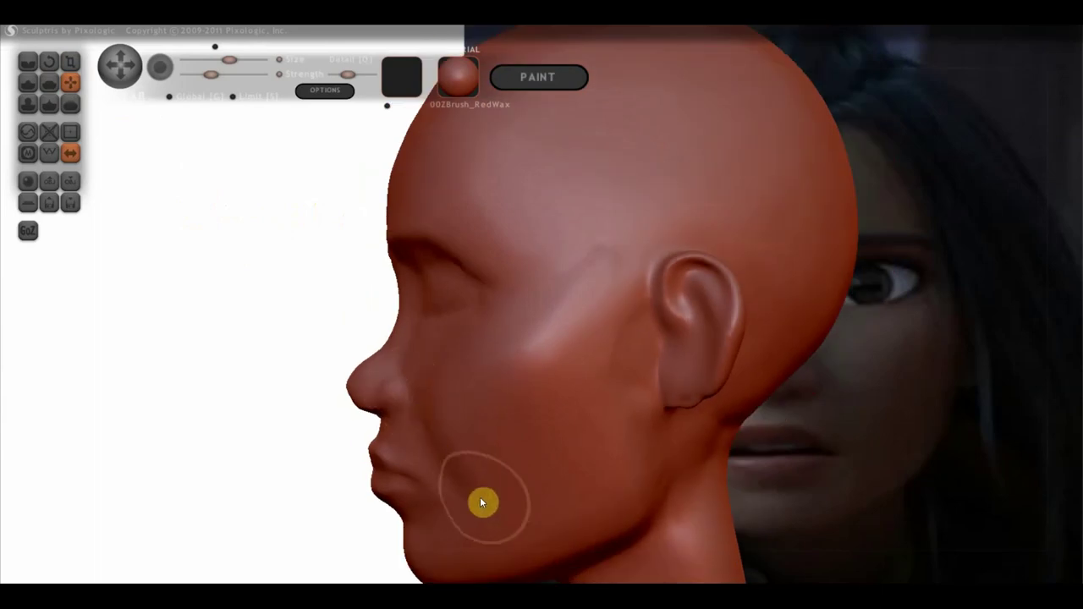
mouse_move(443, 464)
right_down()
mouse_move(709, 465)
mouse_move(648, 395)
mouse_move(542, 335)
right_up()
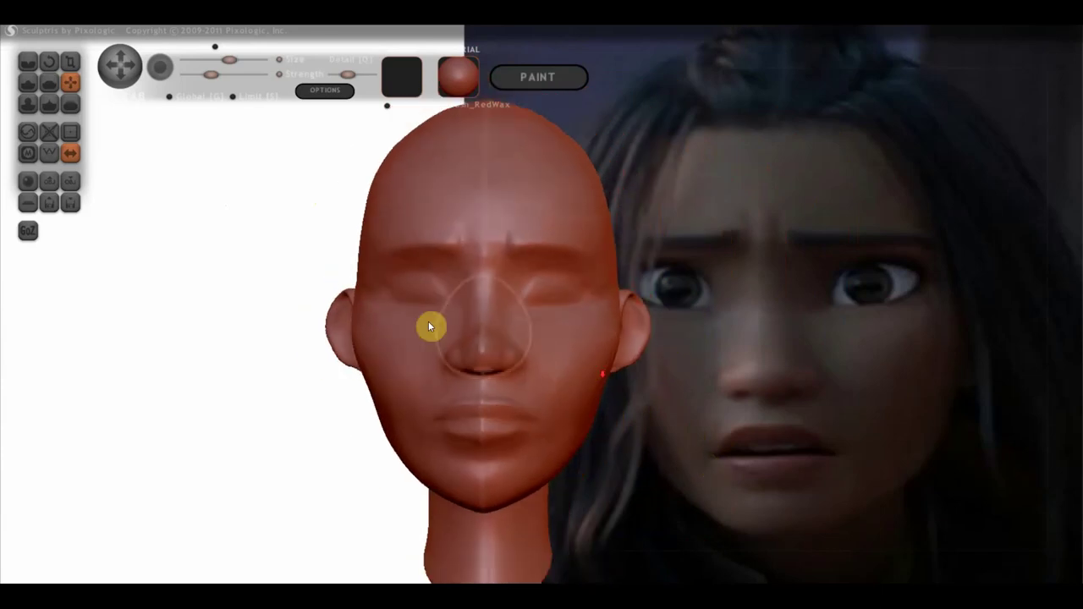
scroll(389, 268, up, 3)
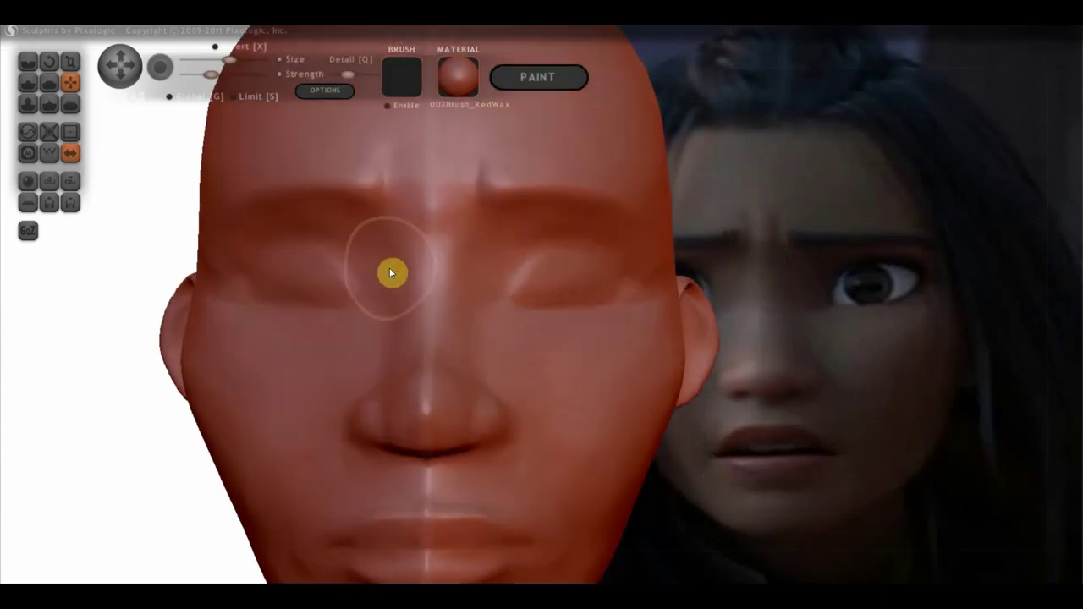
scroll(385, 259, up, 1)
right_drag(385, 263, 366, 259)
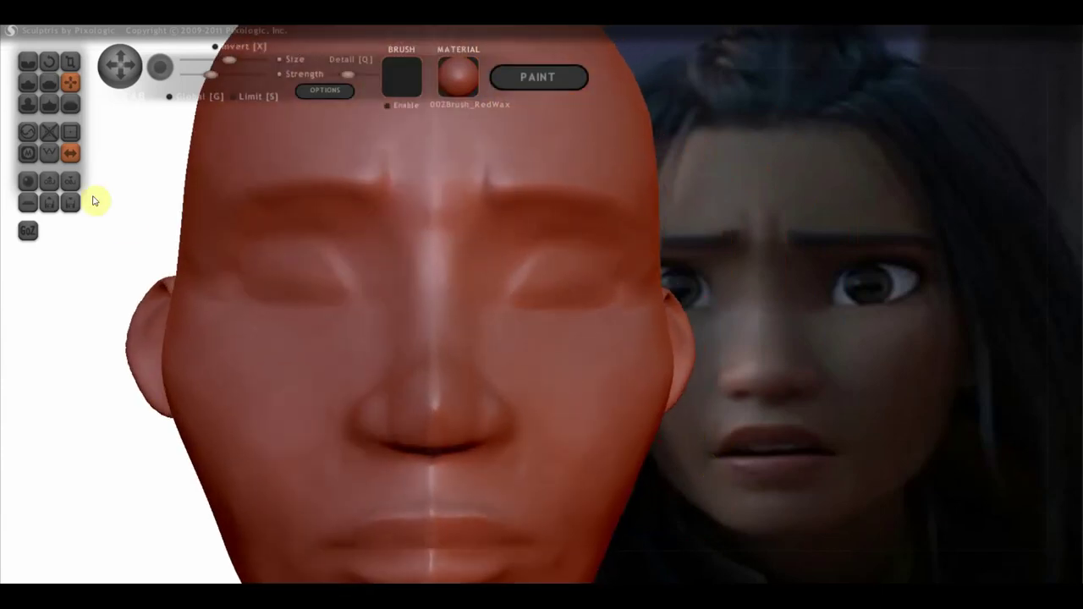
click(28, 82)
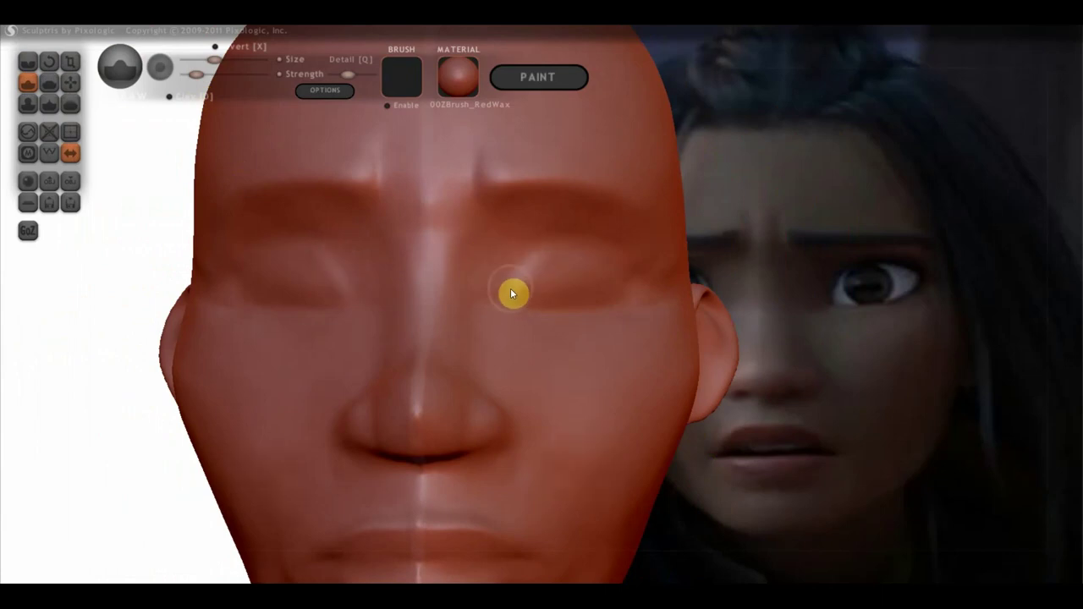
- Fill in and smooth the eye socket with the Draw brush
mouse_move(529, 289)
right_down()
mouse_move(569, 303)
mouse_move(482, 328)
right_up()
scroll(483, 328, up, 2)
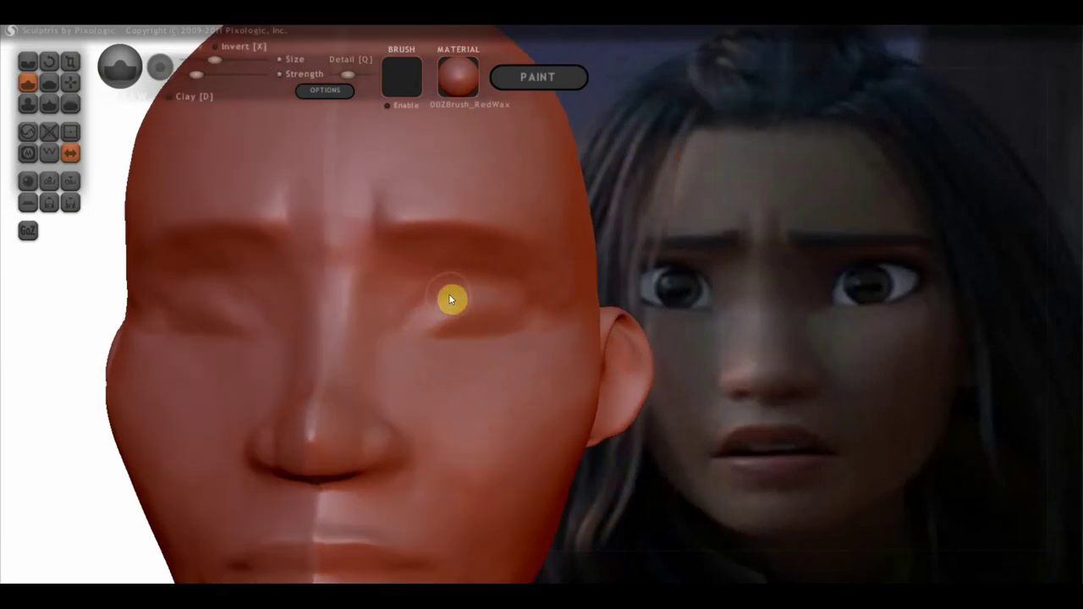
mouse_move(525, 319)
mouse_down()
mouse_move(460, 325)
mouse_move(491, 310)
mouse_move(431, 318)
mouse_up()
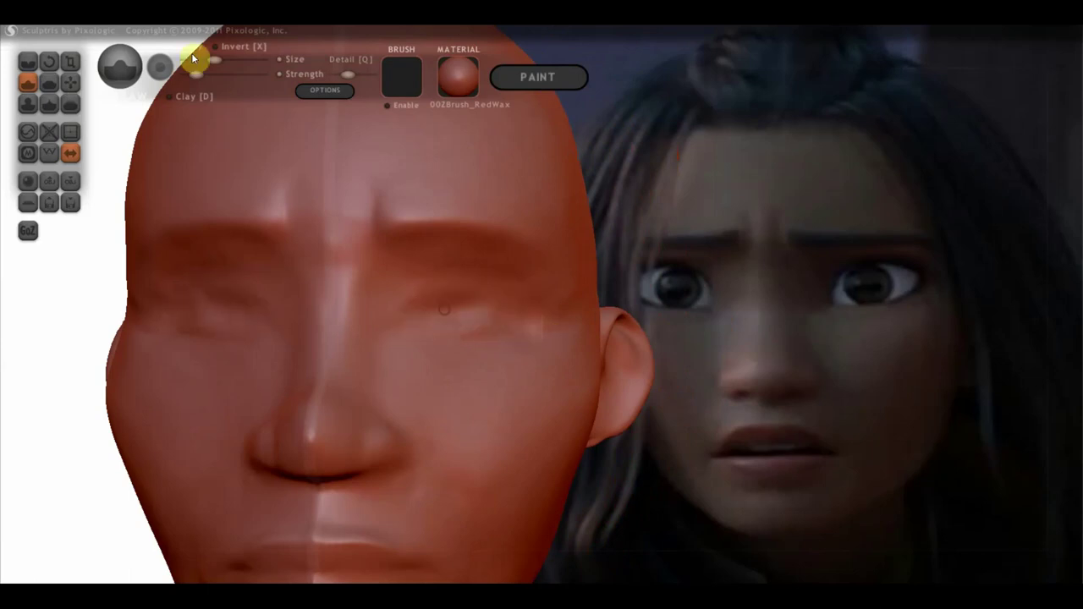
scroll(444, 307, up, 2)
scroll(415, 290, up, 3)
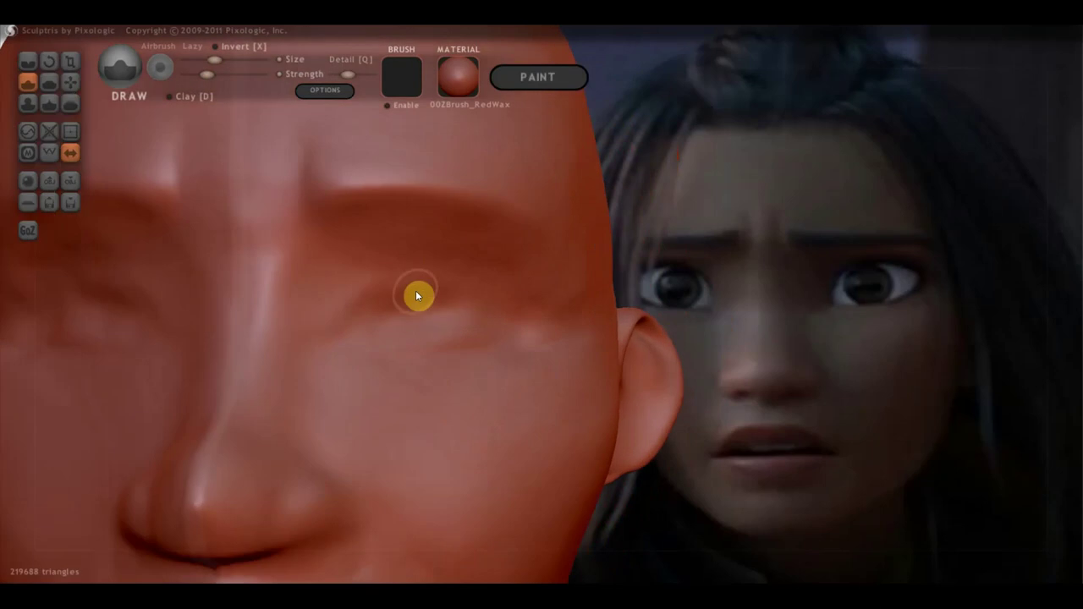
- Enlarge the brush slightly and deepen the upper-eyelid crease, checking from three-quarter views
drag(230, 64, 225, 61)
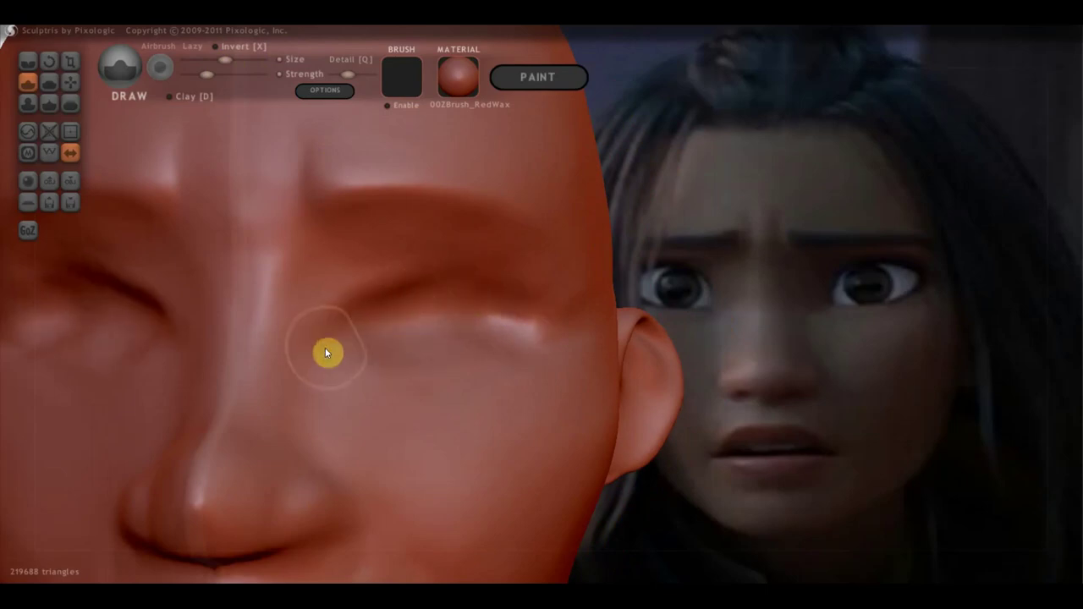
mouse_move(442, 290)
mouse_down()
mouse_move(537, 318)
mouse_move(467, 296)
mouse_move(387, 305)
mouse_move(379, 320)
mouse_up()
scroll(378, 319, down, 5)
scroll(416, 351, down, 1)
mouse_move(471, 347)
right_down()
mouse_move(542, 356)
mouse_move(505, 358)
mouse_move(465, 418)
mouse_move(397, 387)
mouse_move(289, 369)
mouse_move(387, 347)
right_up()
scroll(496, 310, up, 2)
mouse_move(496, 310)
right_down()
mouse_move(532, 295)
mouse_move(515, 273)
mouse_move(459, 254)
mouse_move(422, 266)
mouse_move(445, 267)
mouse_move(461, 242)
right_up()
scroll(525, 289, up, 1)
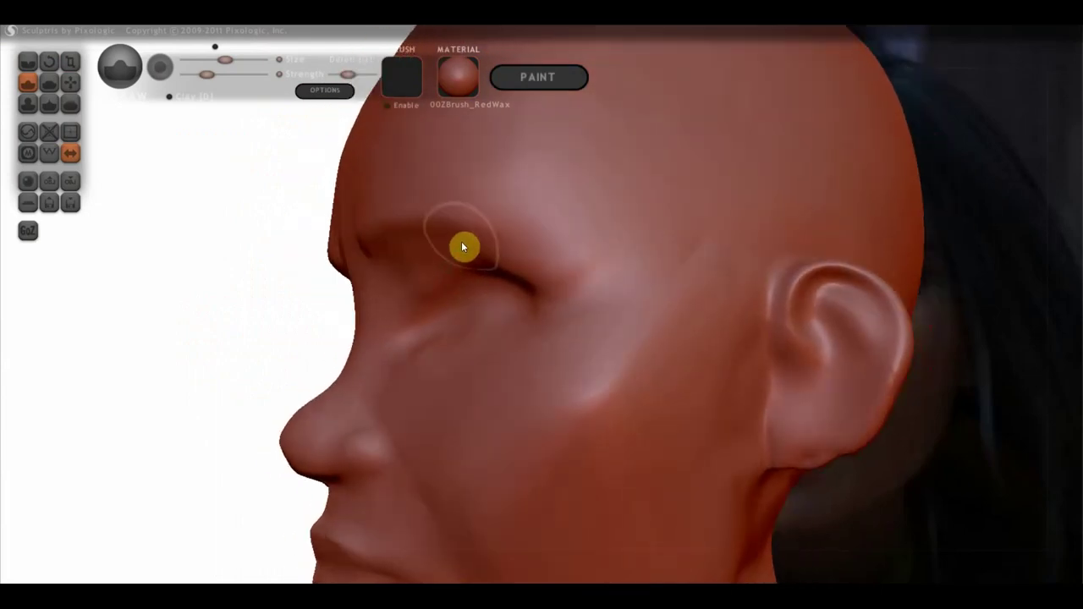
click(49, 82)
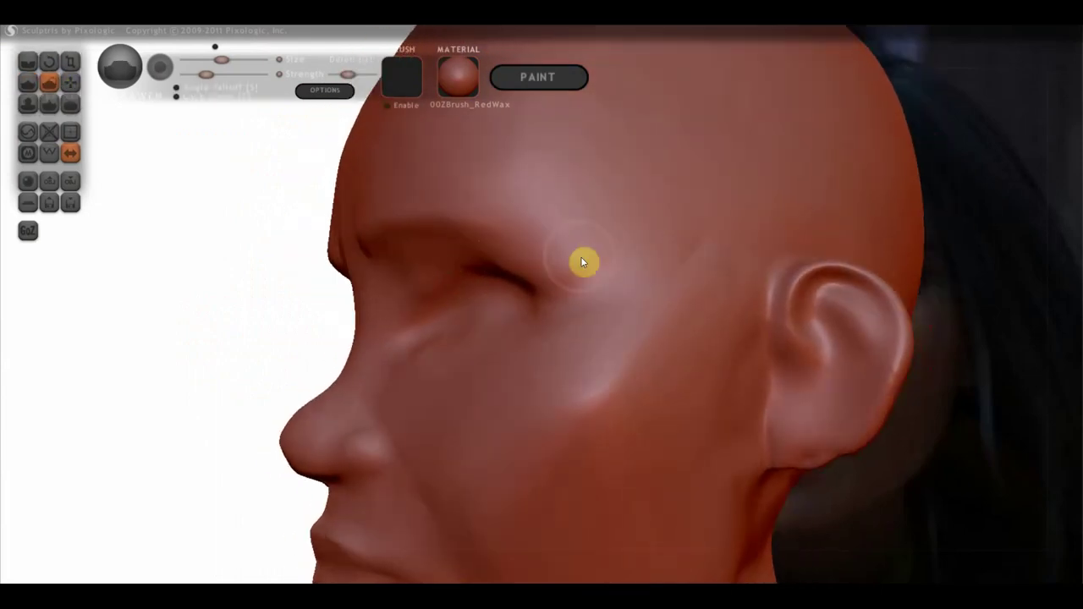
- Flatten and smooth the eye socket area with the Flatten brush
right_drag(580, 256, 520, 262)
mouse_move(489, 265)
mouse_down()
mouse_move(554, 297)
mouse_move(482, 271)
mouse_move(556, 286)
mouse_up()
drag(453, 272, 576, 308)
right_drag(717, 305, 743, 300)
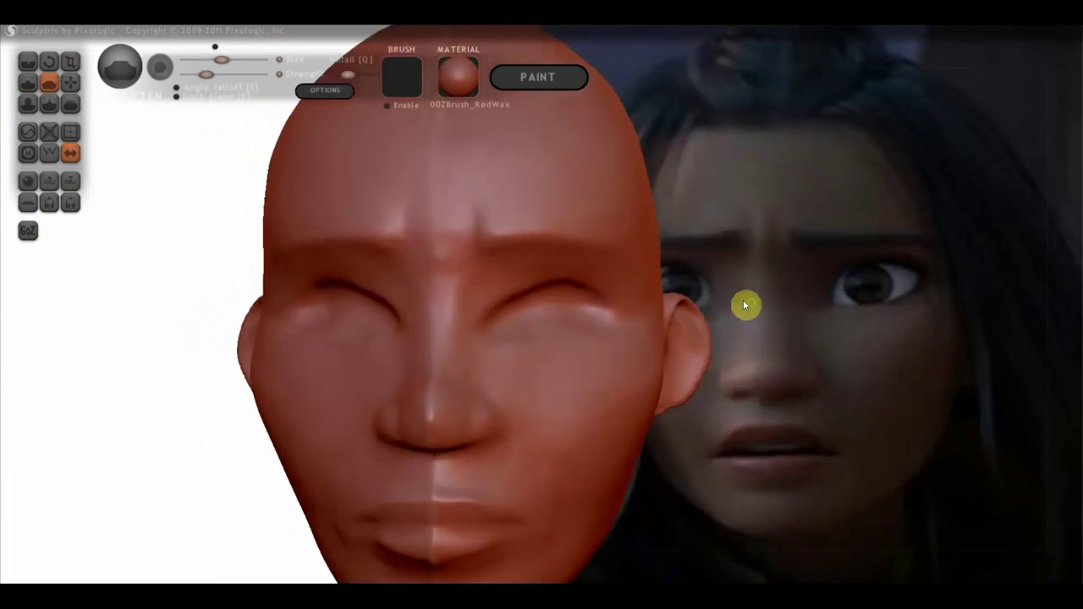
scroll(653, 297, down, 3)
scroll(375, 310, up, 3)
mouse_move(375, 310)
right_down()
mouse_move(455, 273)
mouse_move(319, 251)
right_up()
scroll(319, 251, up, 2)
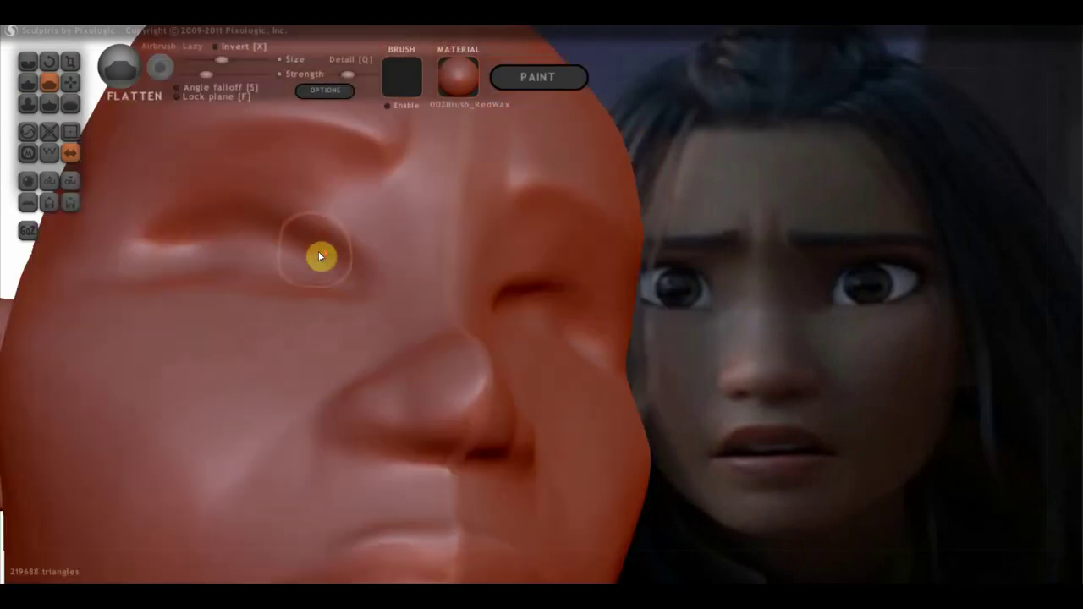
- Crease the eyelid near the eye's outer corner
click(28, 61)
scroll(338, 262, down, 2)
scroll(384, 276, down, 2)
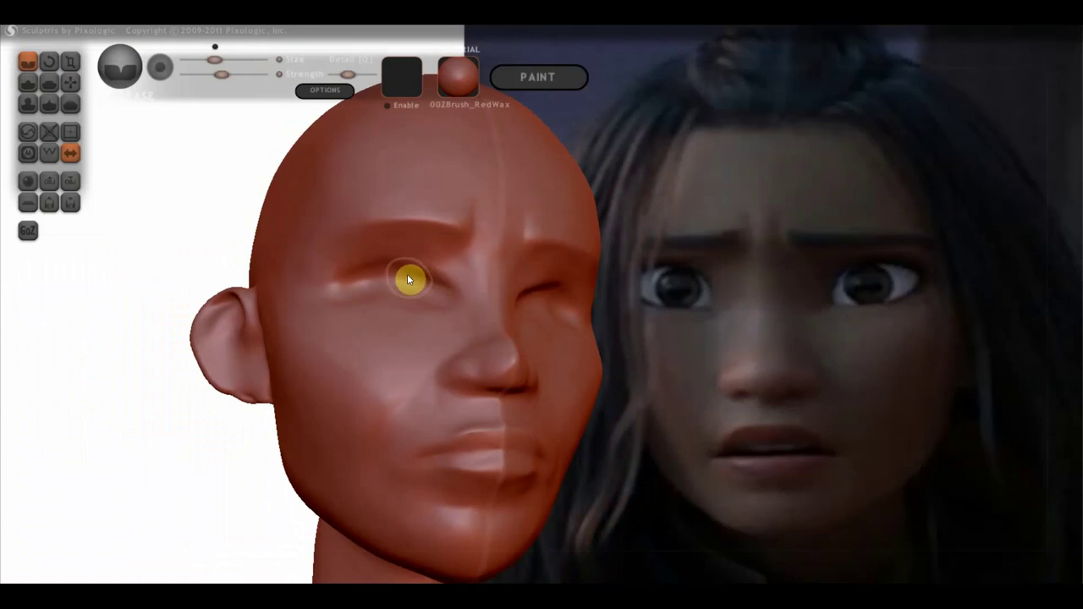
mouse_move(370, 273)
mouse_down()
mouse_move(345, 280)
mouse_move(425, 282)
mouse_up()
- Carve a crease line under the eye to outline the lower eyelid
click(70, 82)
scroll(217, 202, up, 2)
scroll(218, 201, up, 2)
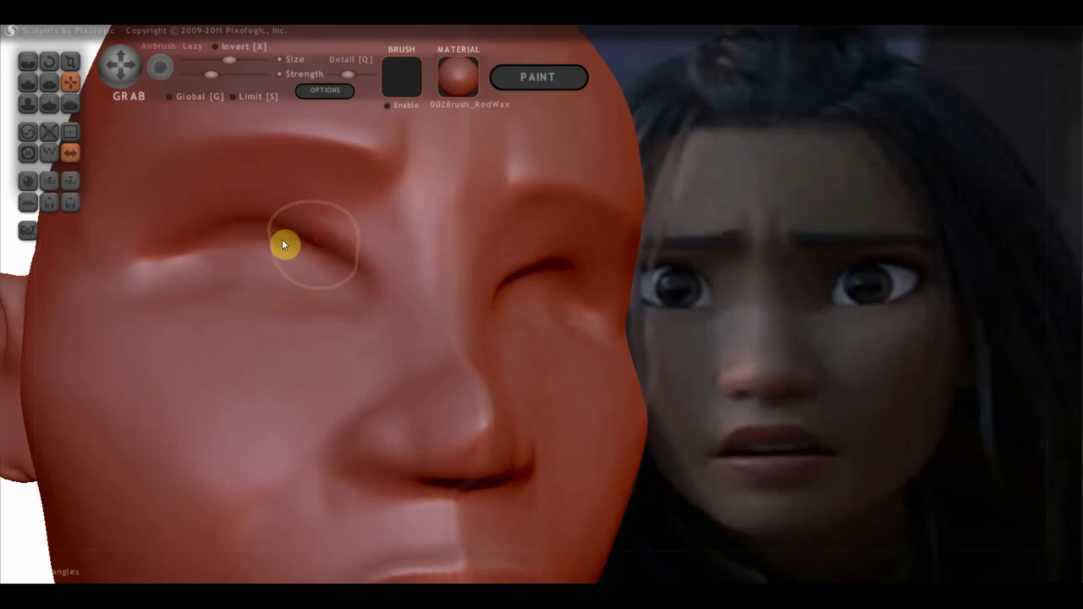
scroll(224, 252, down, 3)
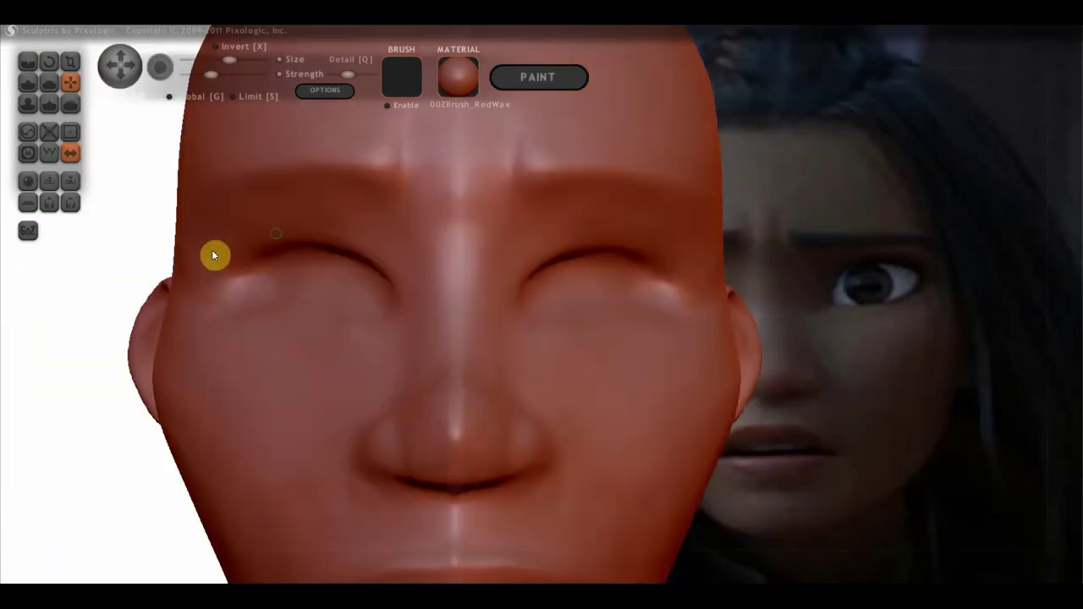
scroll(262, 258, down, 1)
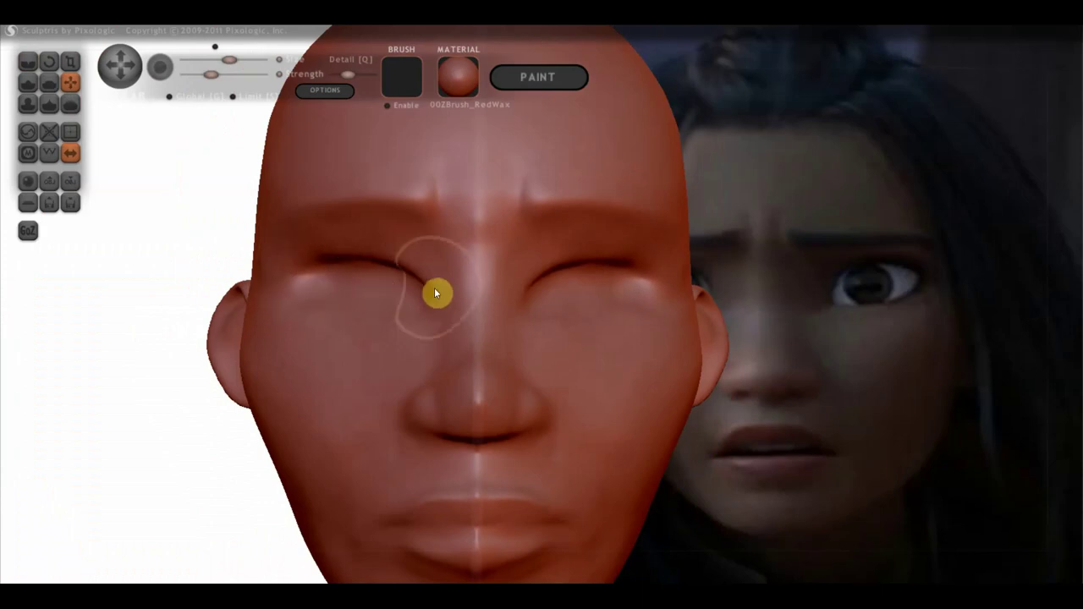
right_drag(362, 331, 472, 338)
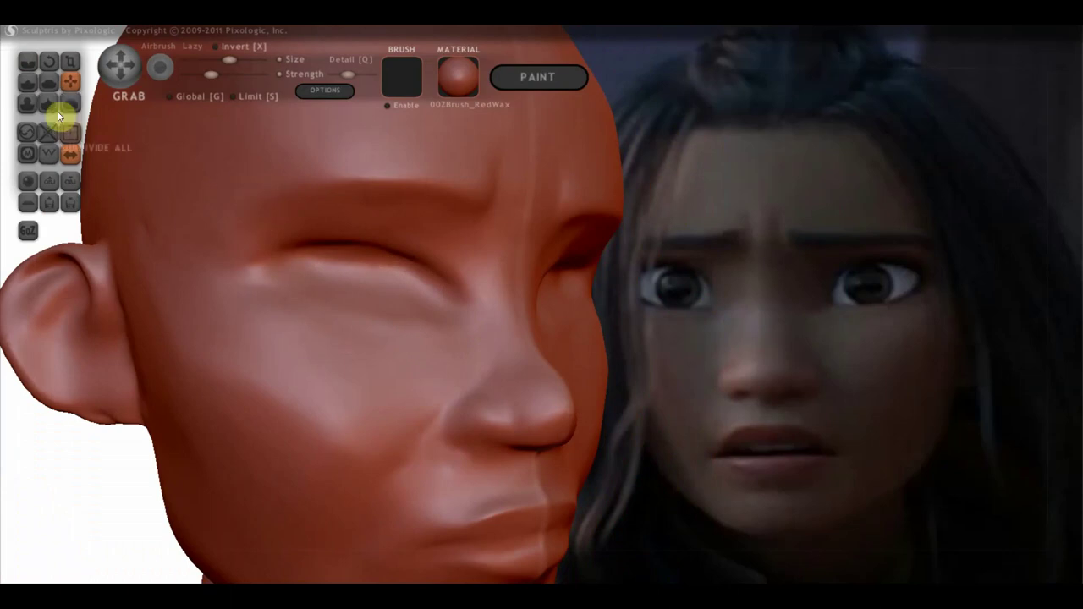
click(27, 61)
drag(457, 339, 308, 325)
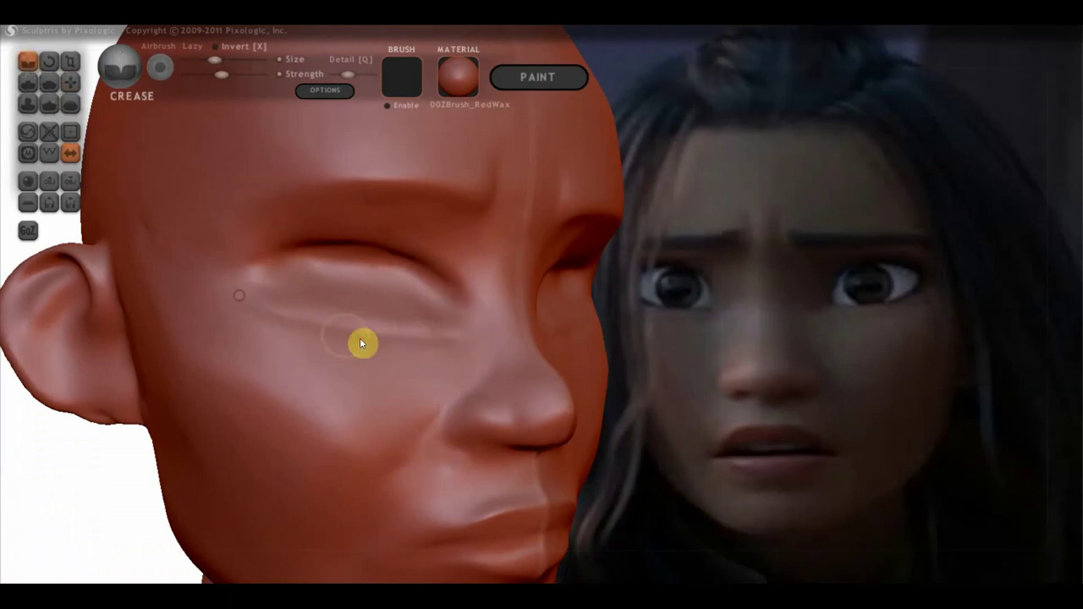
mouse_move(331, 348)
right_down()
mouse_move(303, 341)
mouse_move(354, 357)
right_up()
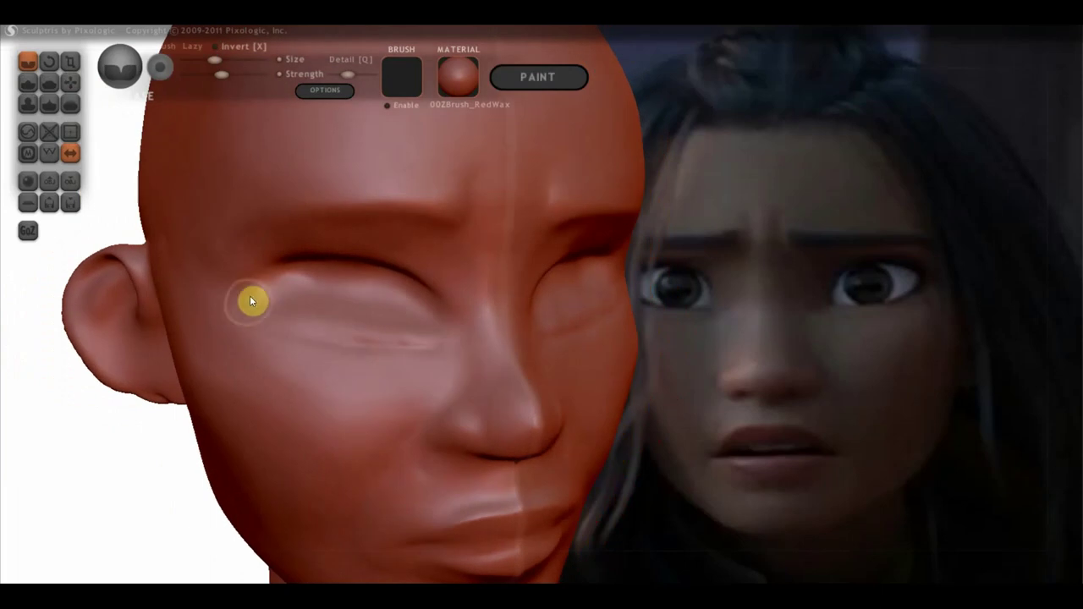
- Carve a crease below the eye with the Clay brush, extending it toward the cheek
click(28, 82)
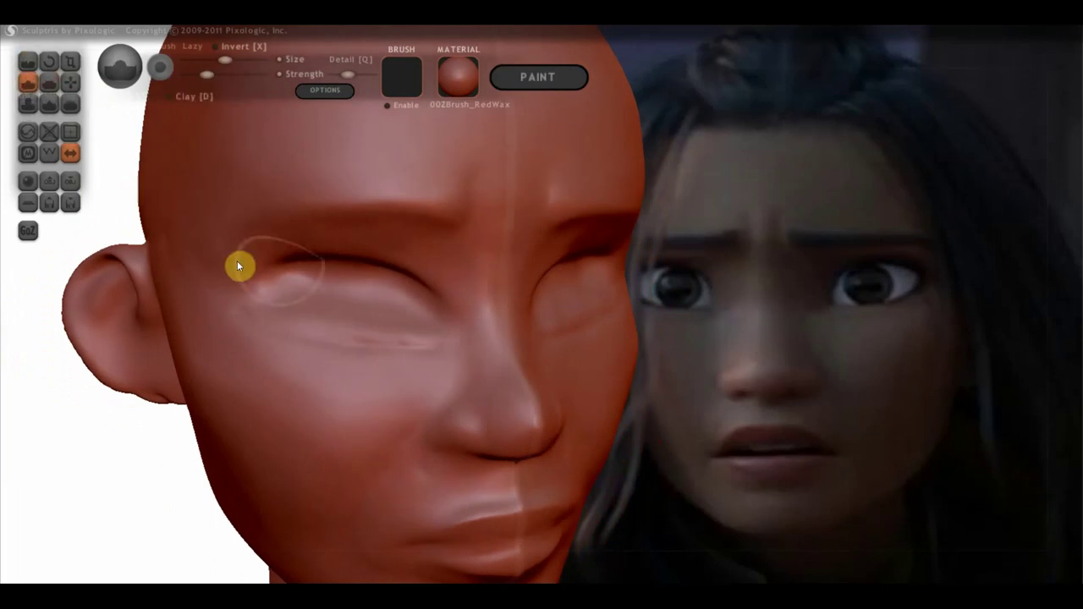
scroll(410, 386, up, 2)
scroll(367, 368, up, 2)
drag(327, 367, 188, 361)
scroll(60, 341, down, 2)
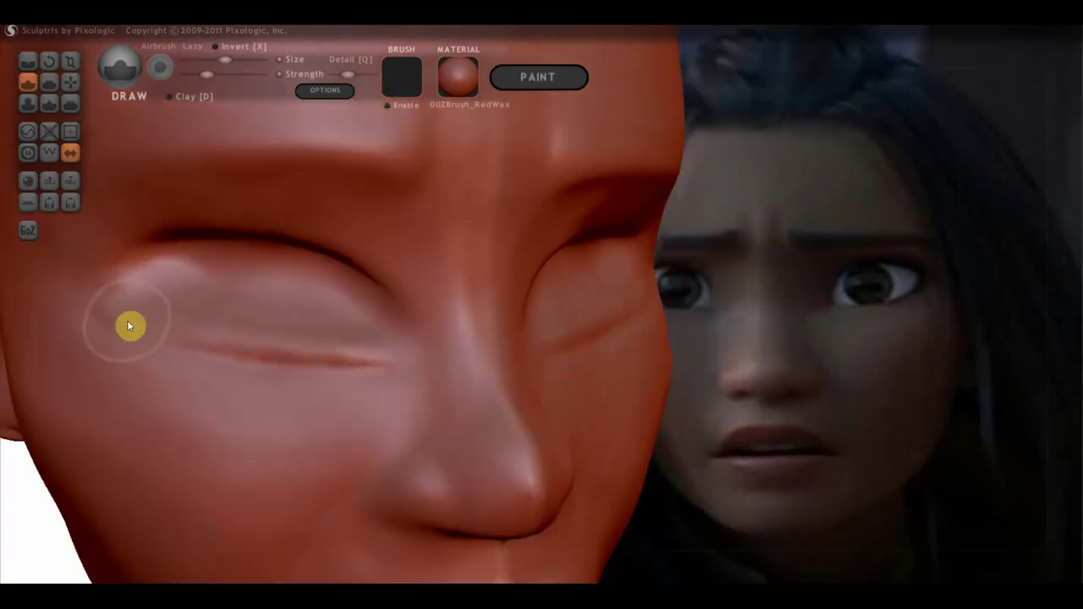
mouse_move(122, 310)
mouse_down()
mouse_move(268, 353)
mouse_move(380, 358)
mouse_move(209, 333)
mouse_up()
scroll(254, 334, down, 5)
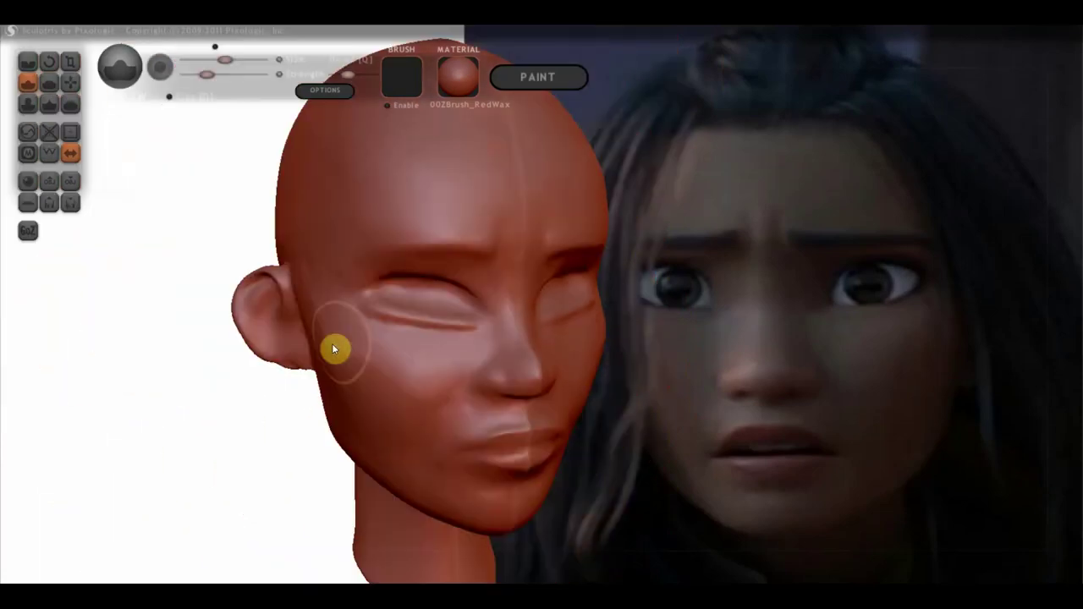
- Flatten and smooth the puffy ridge under the eye into an almond-shaped lid
click(47, 82)
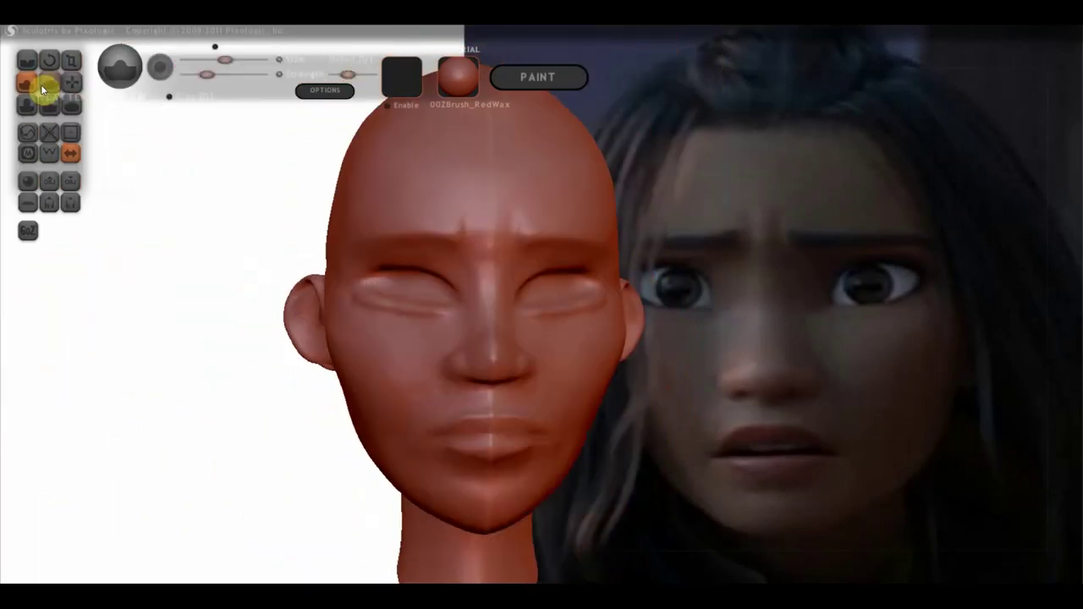
scroll(260, 290, up, 3)
right_drag(260, 291, 362, 292)
drag(363, 293, 127, 289)
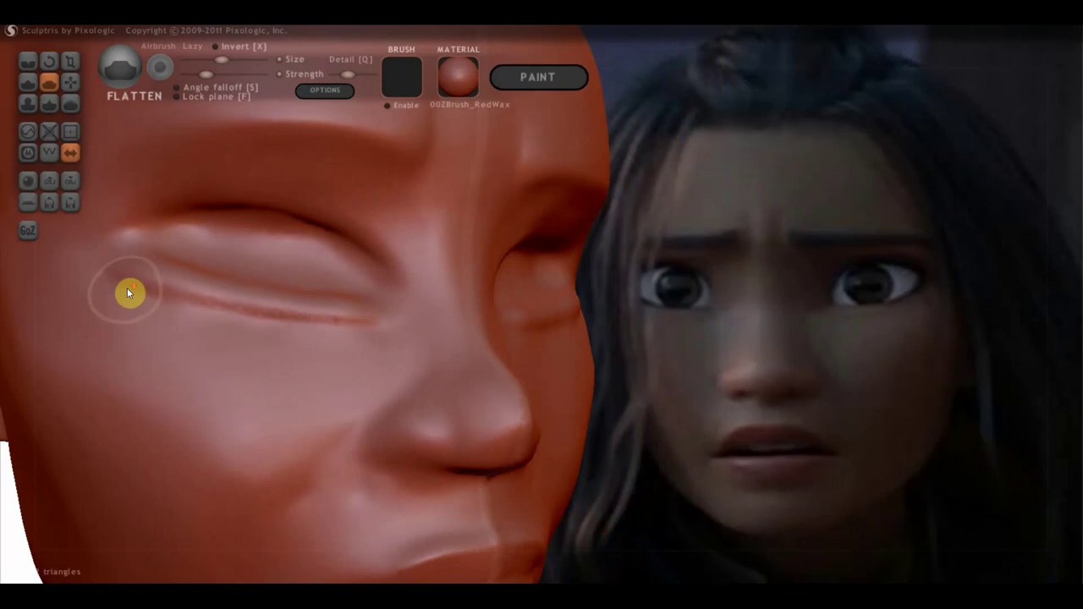
scroll(127, 289, up, 2)
scroll(130, 287, up, 2)
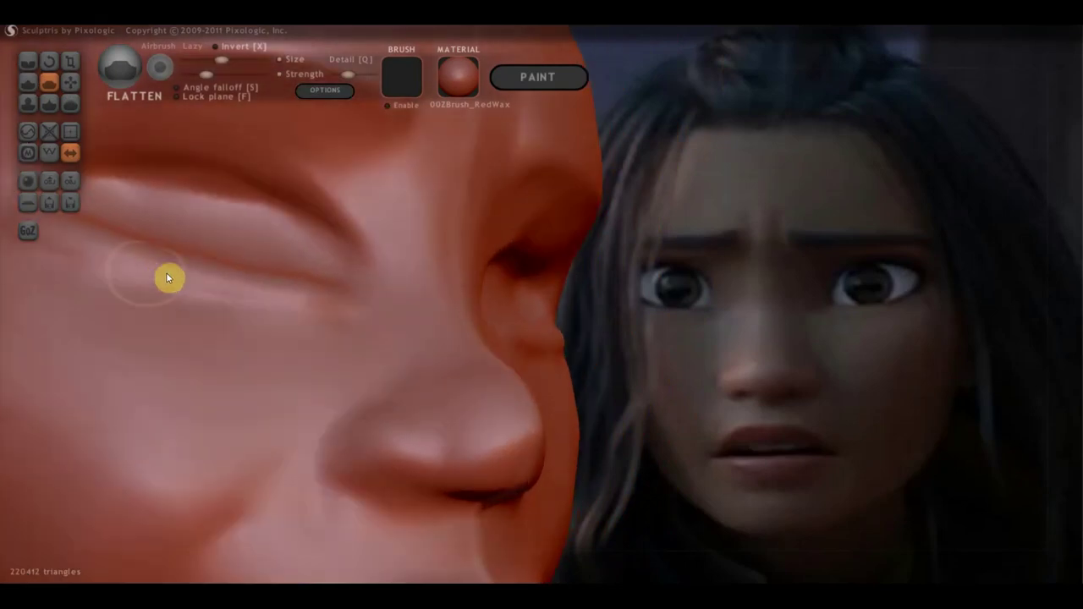
scroll(365, 292, up, 1)
right_drag(366, 293, 254, 266)
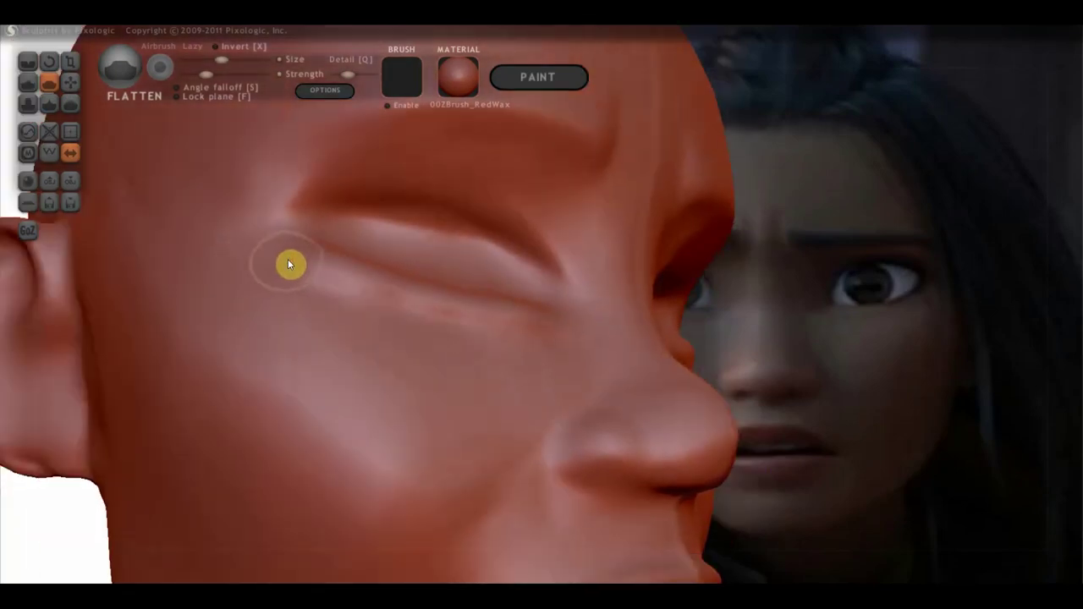
drag(293, 271, 491, 333)
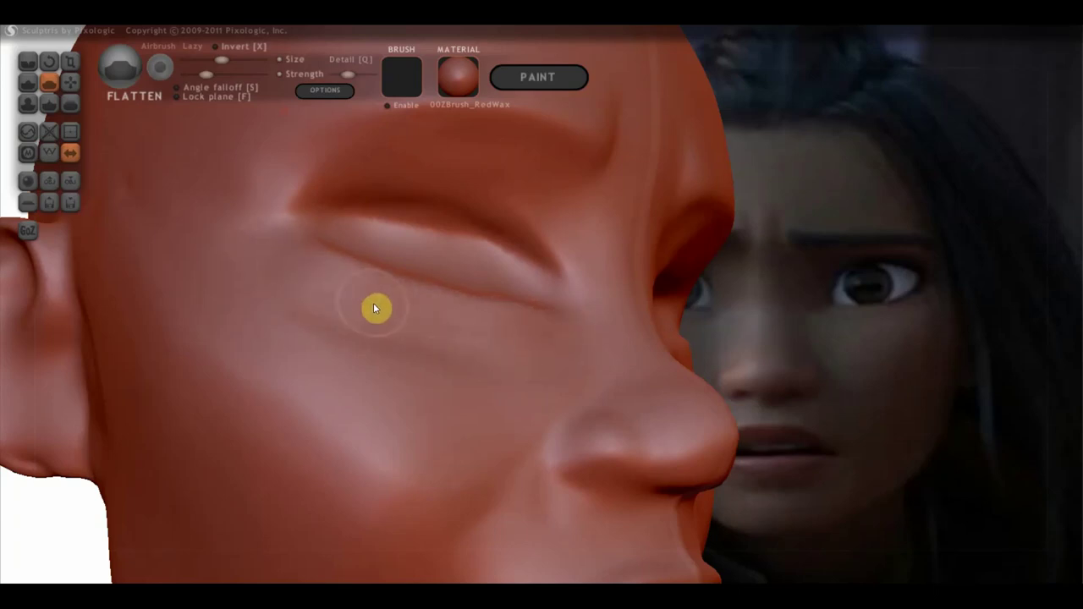
scroll(391, 303, down, 5)
mouse_move(522, 383)
right_down()
mouse_move(474, 432)
mouse_move(478, 419)
right_up()
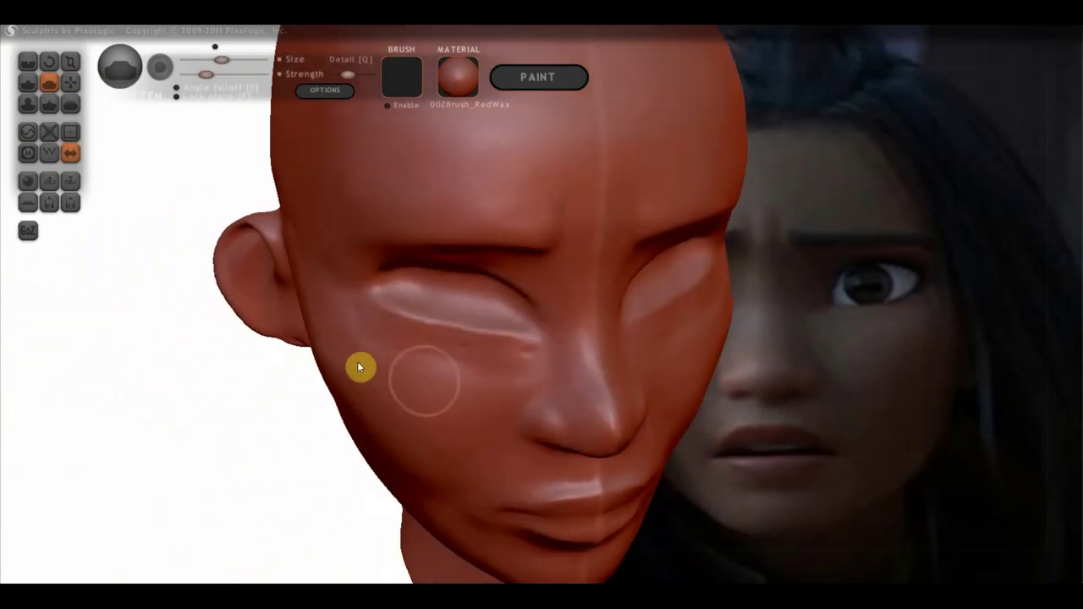
right_drag(448, 364, 426, 406)
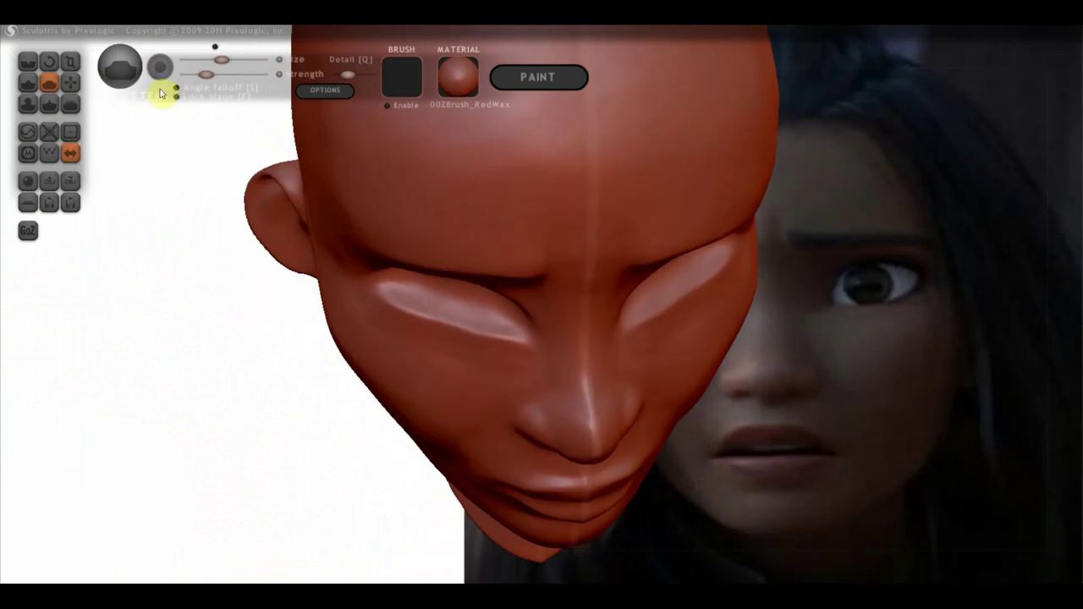
click(75, 82)
- Pull the eyelid bulge into a new shape with the Grab brush
scroll(481, 347, up, 1)
scroll(494, 369, up, 1)
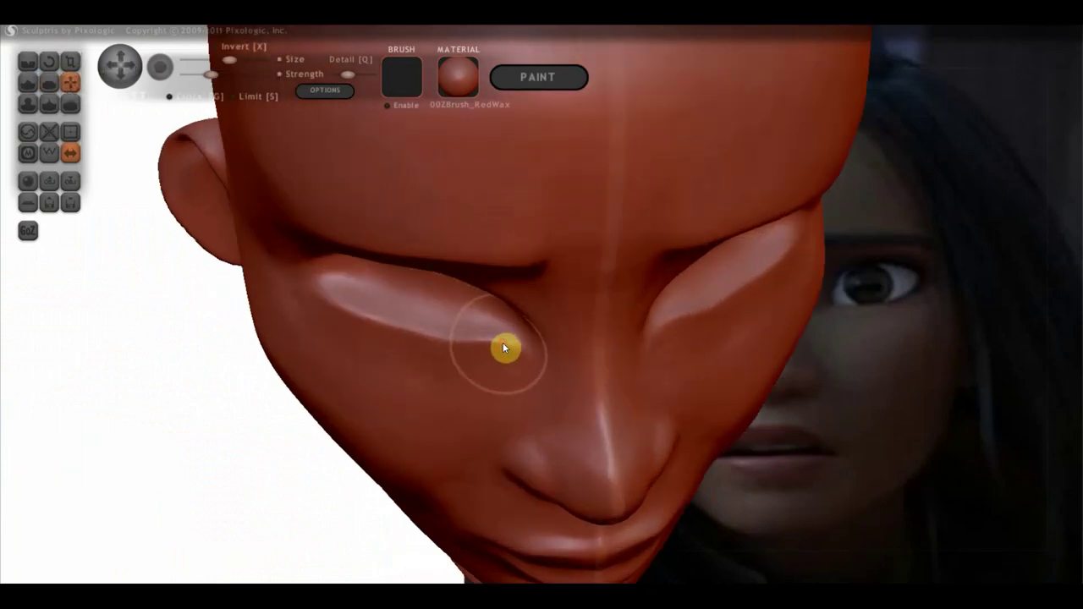
mouse_move(455, 351)
mouse_down()
mouse_move(374, 331)
mouse_move(370, 340)
mouse_move(455, 330)
mouse_move(355, 315)
mouse_move(357, 341)
mouse_move(409, 326)
mouse_move(415, 343)
mouse_up()
mouse_move(416, 344)
right_down()
mouse_move(411, 187)
mouse_move(408, 210)
right_up()
- Check the eye from side and top views, then pull the upper eyelid upward
mouse_move(484, 341)
right_down()
mouse_move(573, 403)
mouse_move(677, 423)
right_up()
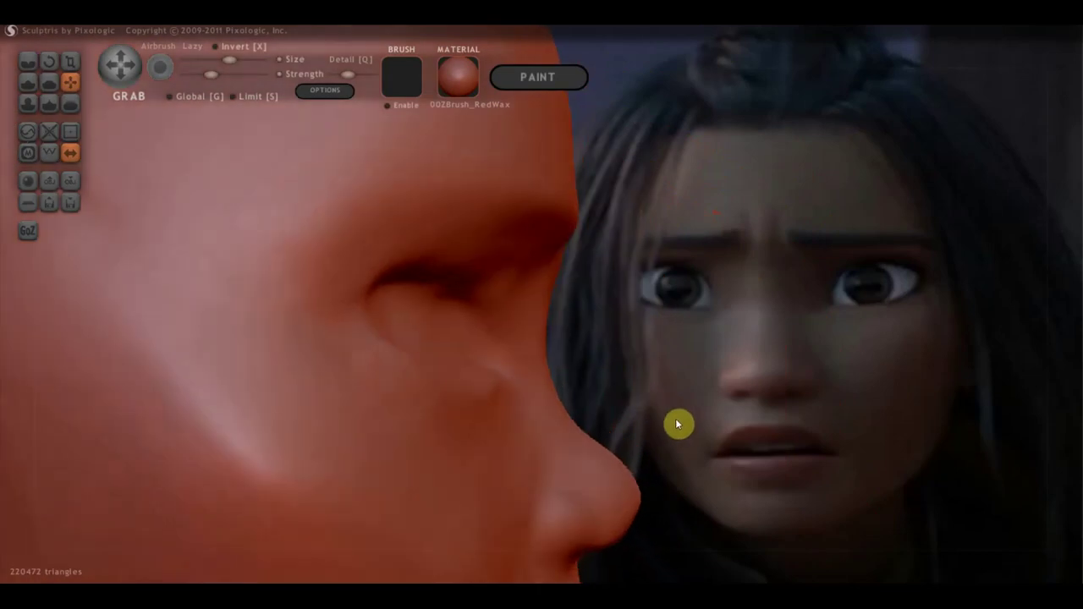
right_drag(480, 333, 450, 428)
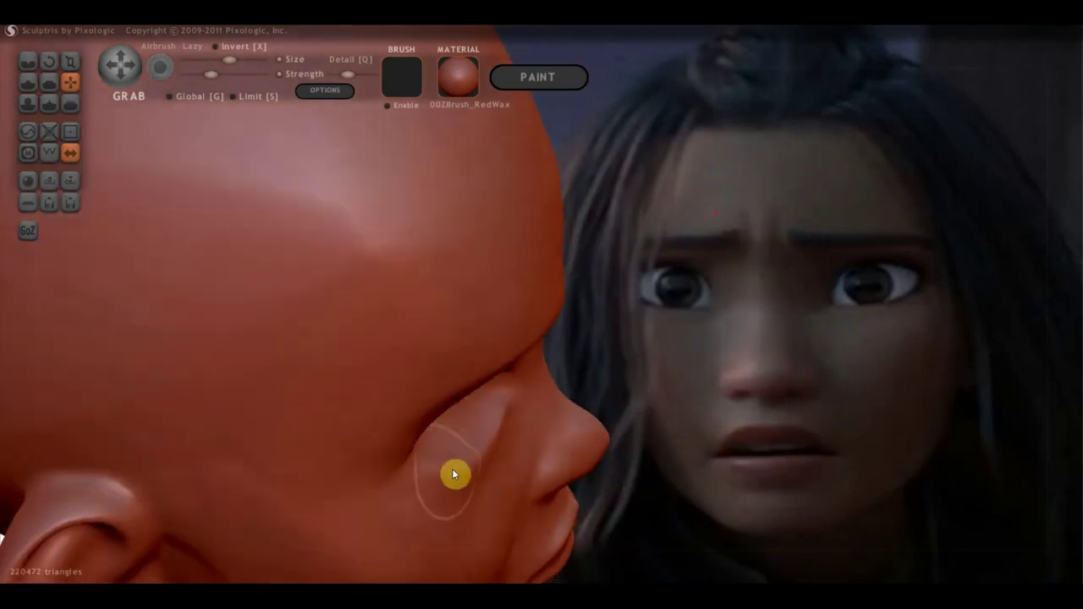
mouse_move(443, 499)
right_down()
mouse_move(481, 418)
mouse_move(483, 378)
right_up()
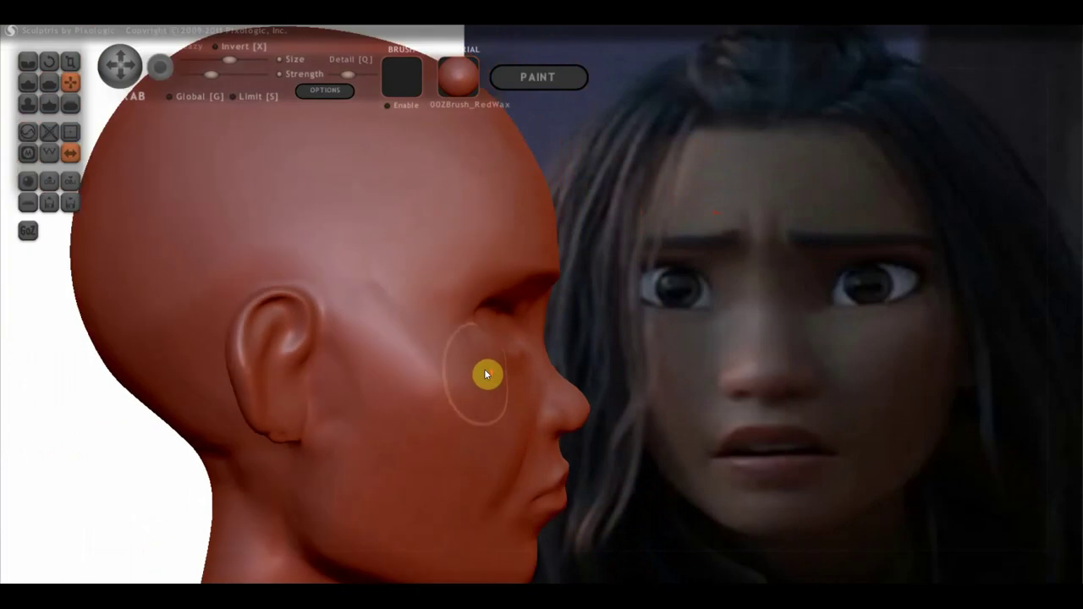
scroll(478, 381, up, 3)
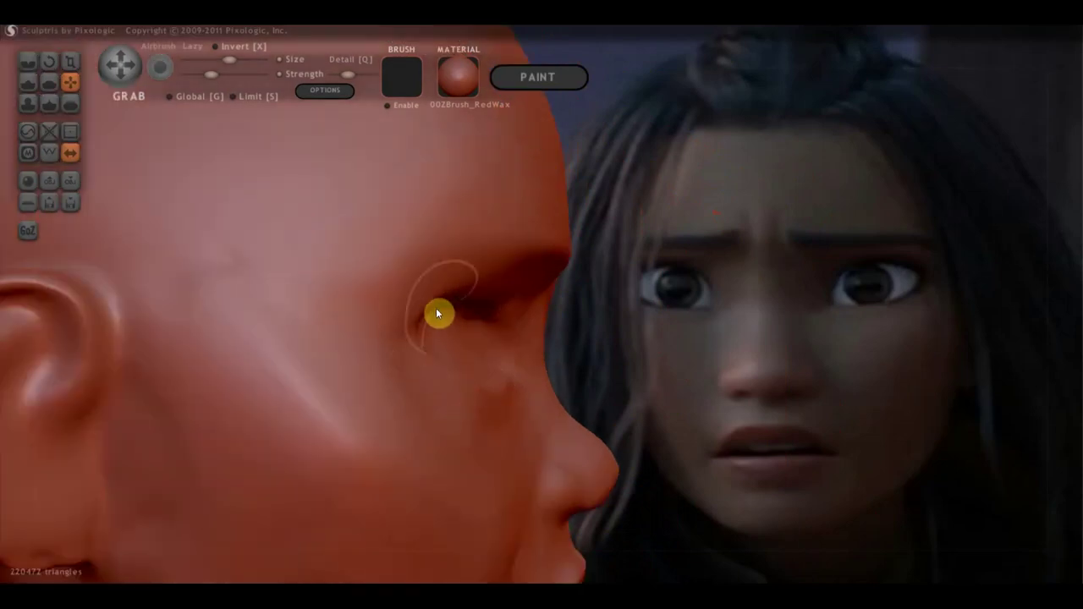
right_drag(464, 314, 472, 318)
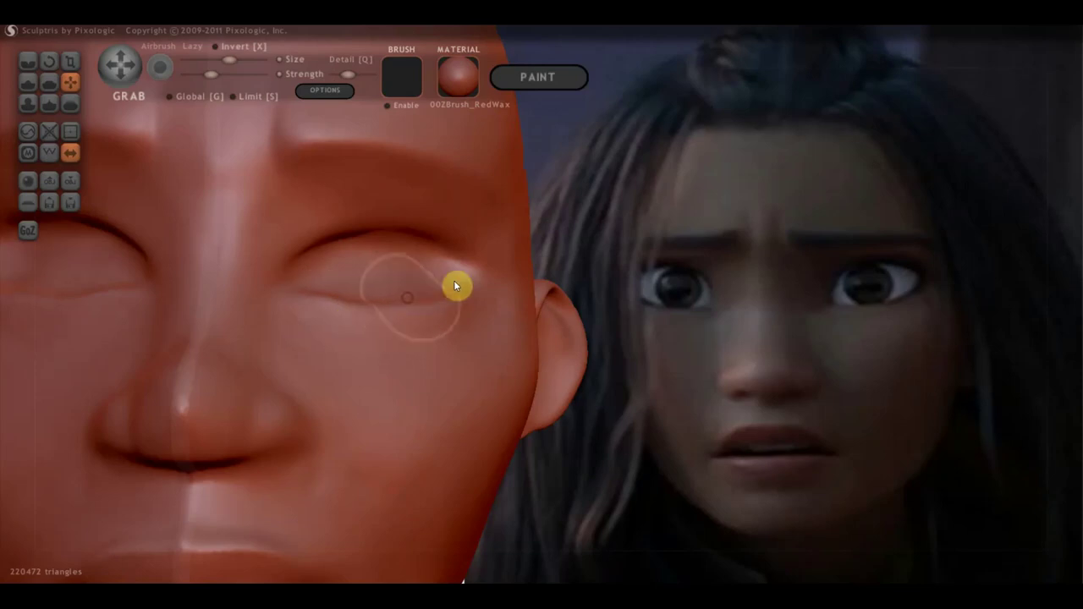
mouse_move(346, 231)
mouse_down()
mouse_move(347, 219)
mouse_move(414, 236)
mouse_up()
scroll(347, 221, down, 3)
scroll(503, 273, down, 3)
scroll(506, 280, down, 2)
mouse_move(572, 424)
mouse_down()
mouse_move(578, 438)
mouse_move(709, 428)
mouse_up()
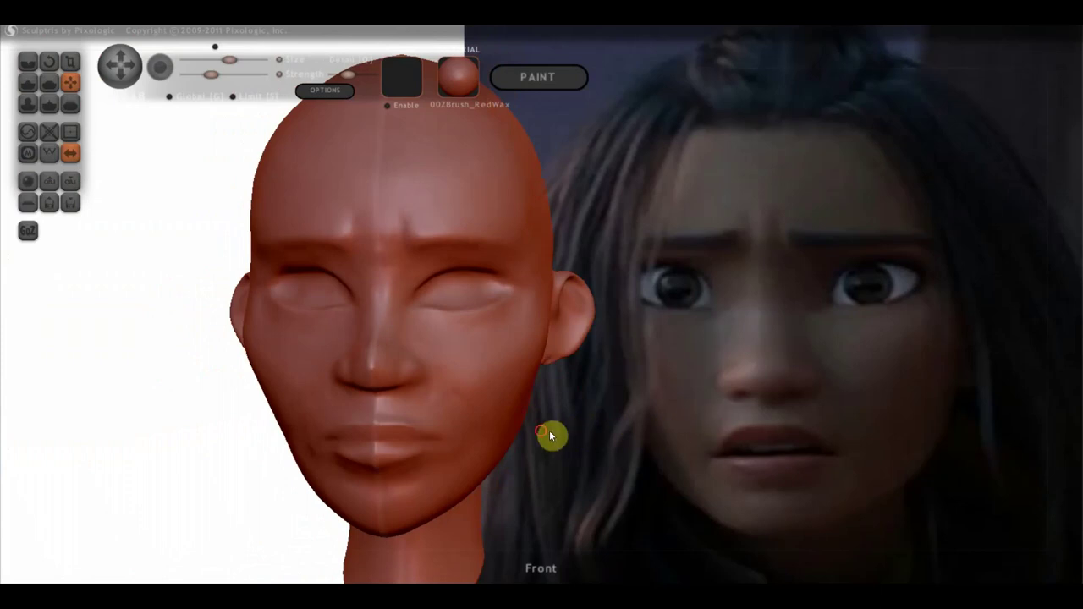
- Orbit the head through three-quarter, underside and top-down views to inspect its shape
alt+drag(549, 435, 677, 429)
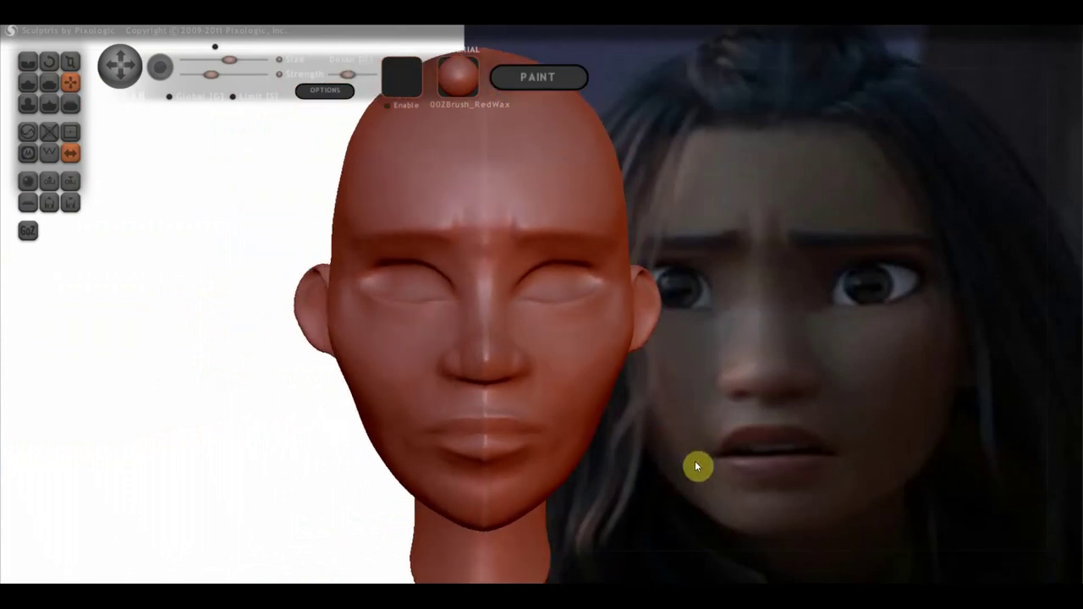
scroll(690, 461, down, 2)
scroll(685, 459, down, 2)
scroll(677, 461, up, 2)
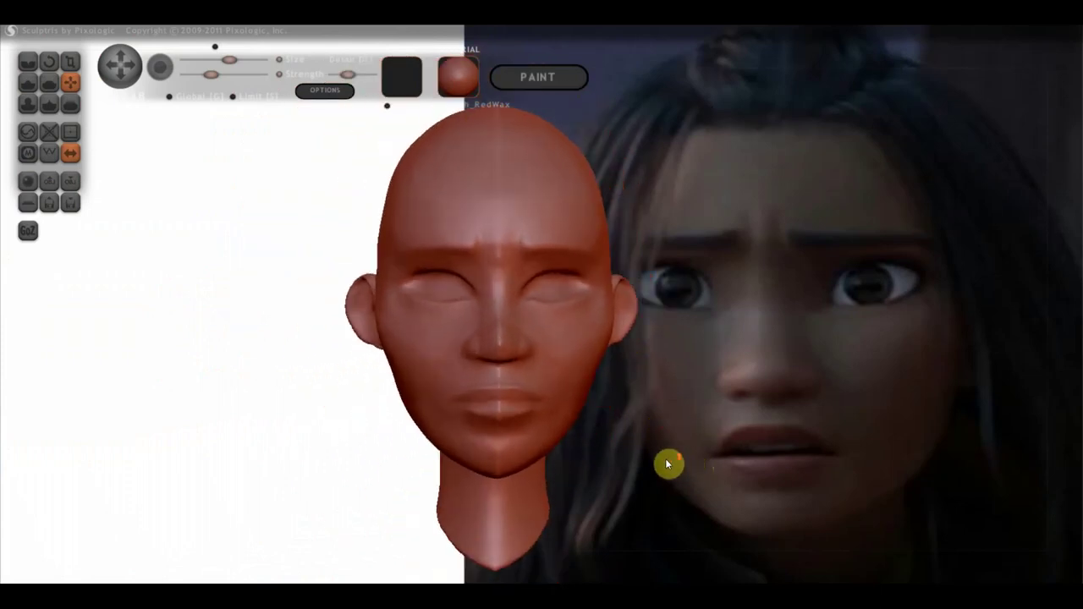
scroll(420, 391, up, 1)
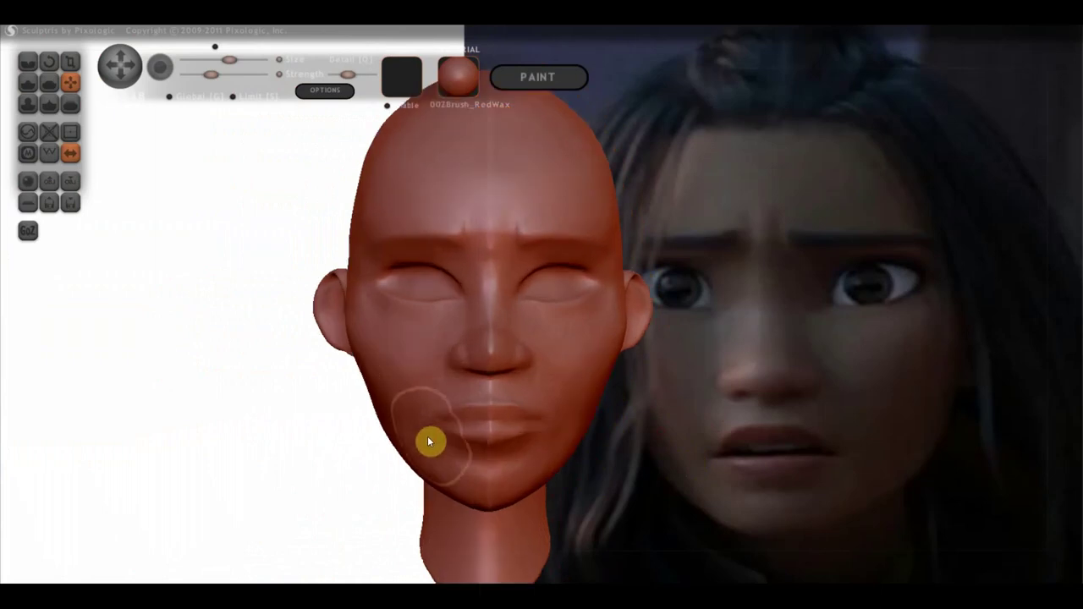
mouse_move(430, 436)
right_down()
mouse_move(677, 406)
mouse_move(731, 445)
mouse_move(639, 430)
right_up()
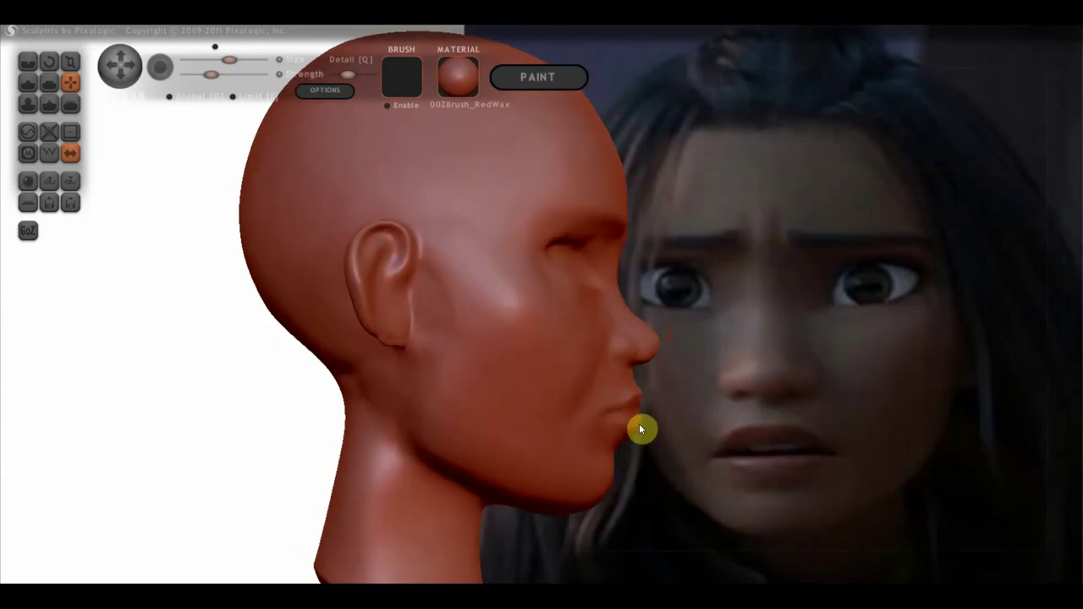
right_drag(422, 529, 466, 404)
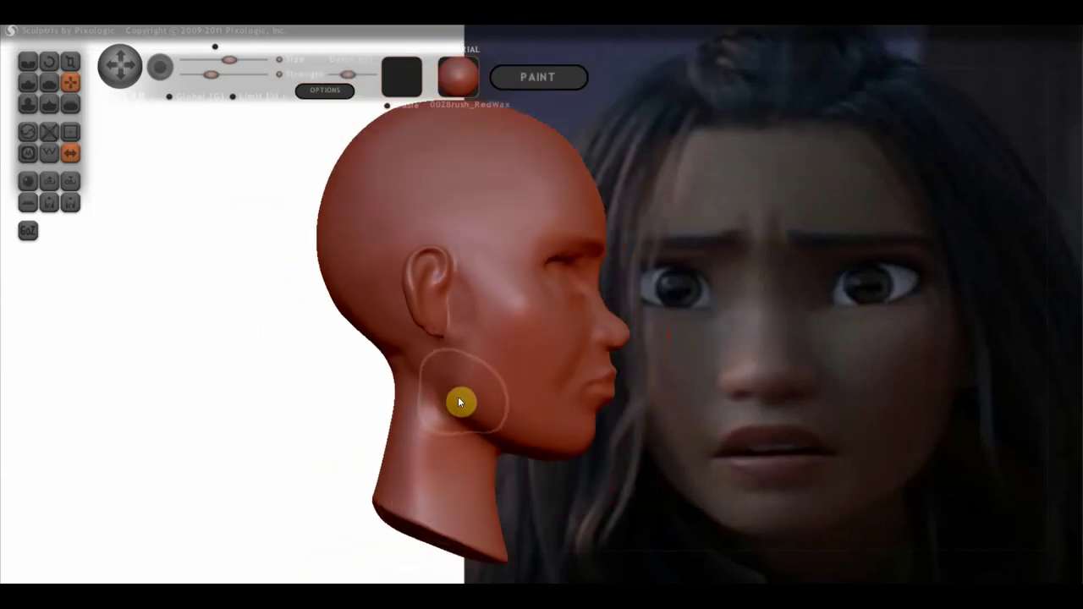
drag(588, 463, 394, 465)
mouse_move(446, 418)
right_down()
mouse_move(432, 415)
mouse_move(480, 457)
mouse_move(498, 227)
mouse_move(488, 192)
right_up()
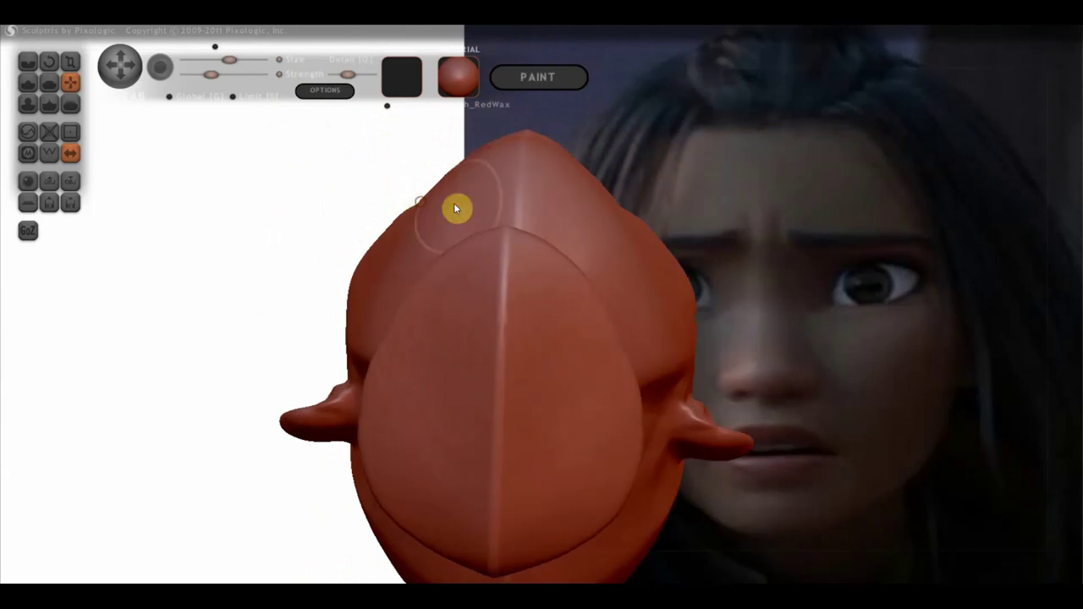
right_drag(456, 209, 486, 251)
mouse_move(665, 240)
right_down()
mouse_move(719, 411)
mouse_move(761, 401)
mouse_move(686, 378)
mouse_move(701, 421)
right_up()
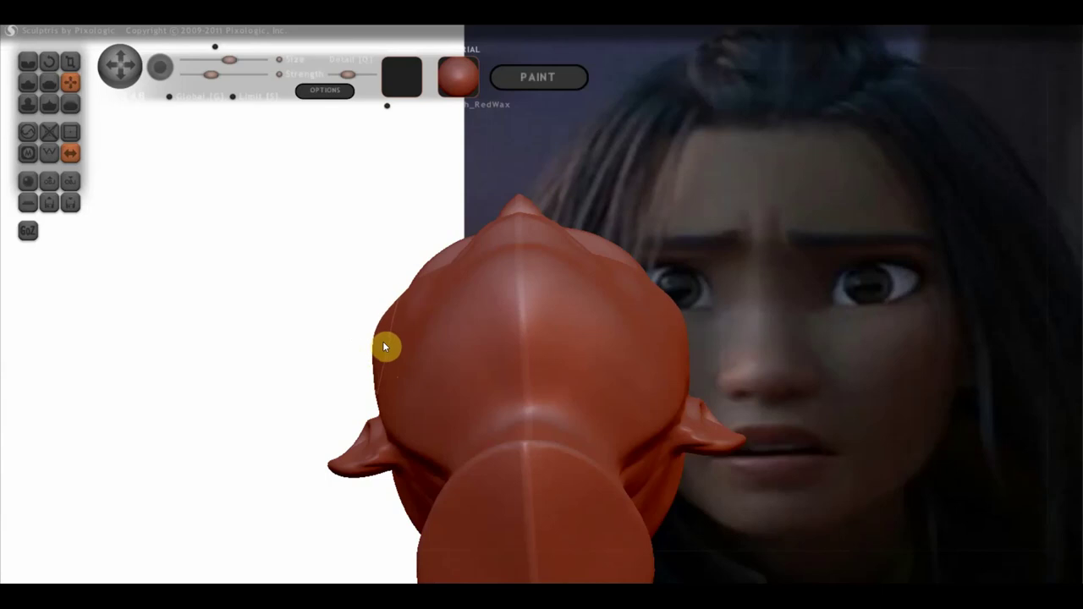
- Pull the side of the head slightly, then check jaw, neck and nose from several angles
drag(392, 344, 404, 307)
mouse_move(402, 306)
right_down()
mouse_move(443, 415)
mouse_move(569, 354)
mouse_move(610, 425)
mouse_move(635, 406)
mouse_move(639, 429)
mouse_move(530, 482)
right_up()
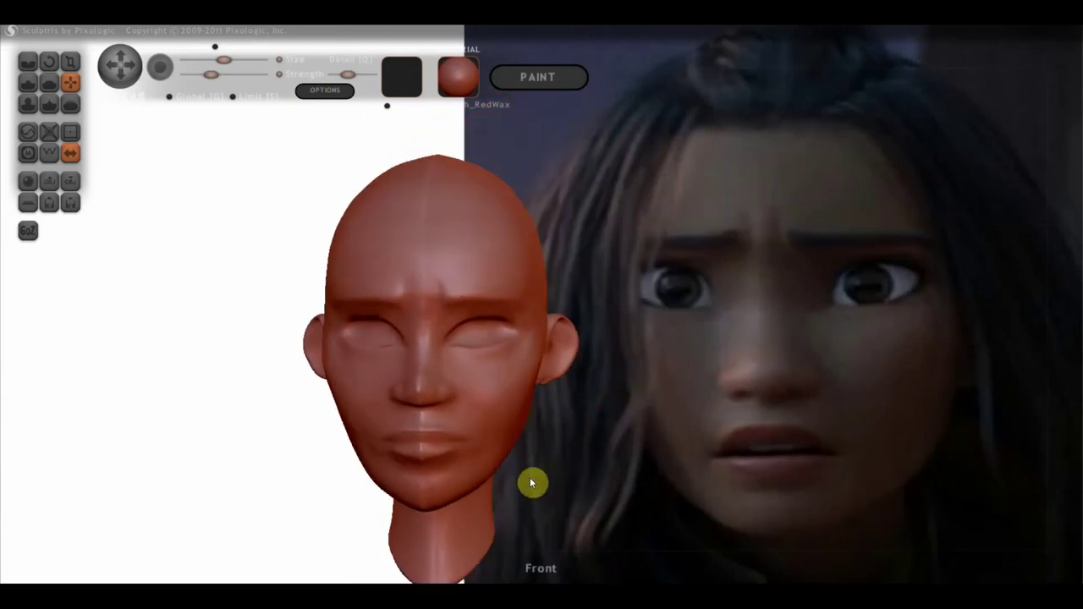
scroll(551, 452, up, 1)
right_drag(555, 446, 551, 452)
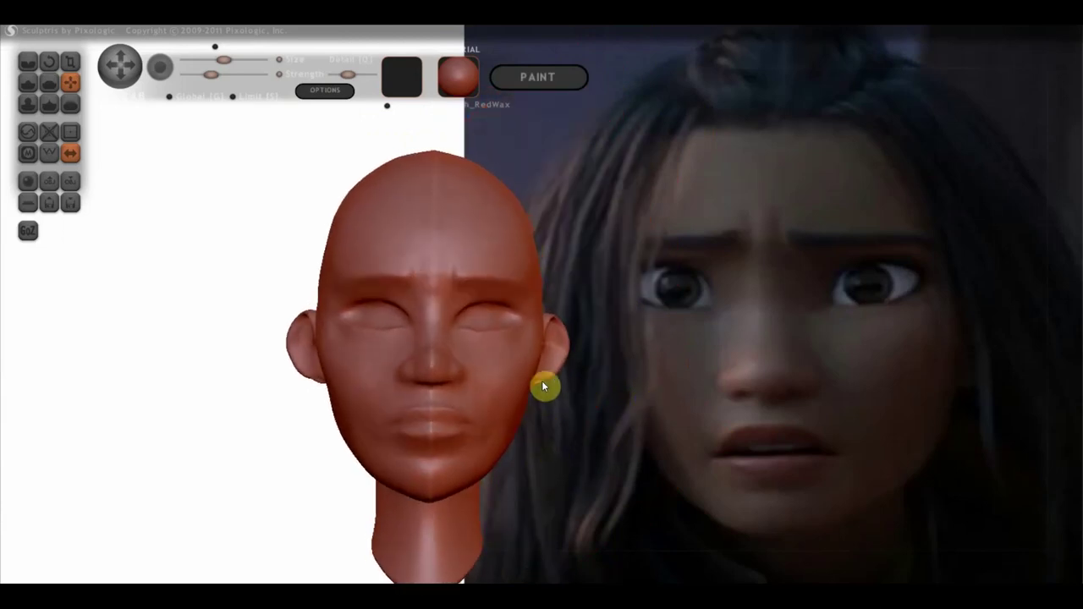
scroll(528, 364, up, 2)
right_drag(529, 375, 537, 466)
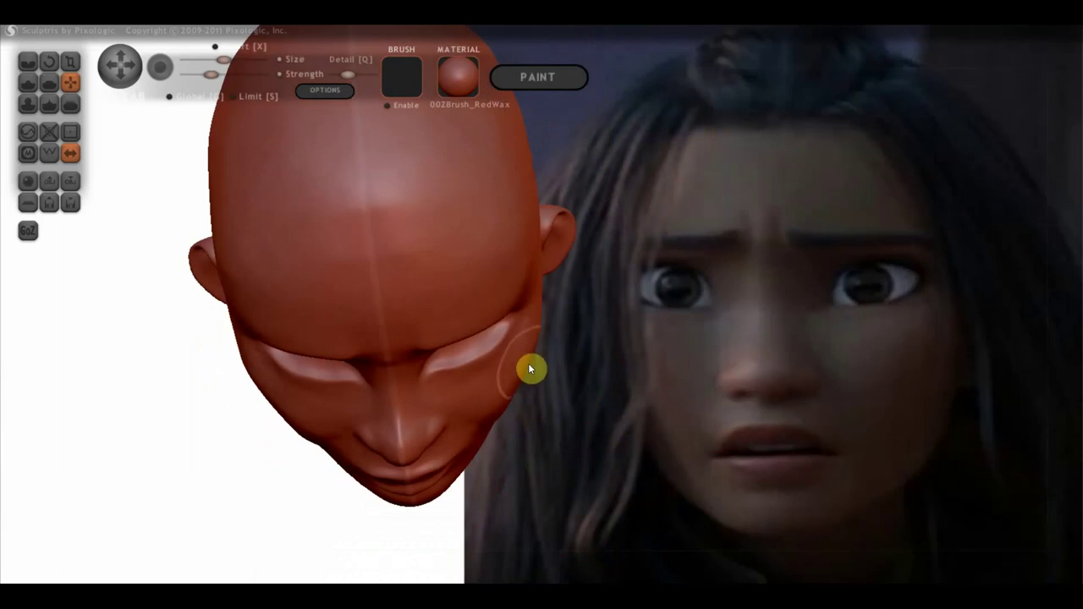
right_drag(533, 369, 516, 254)
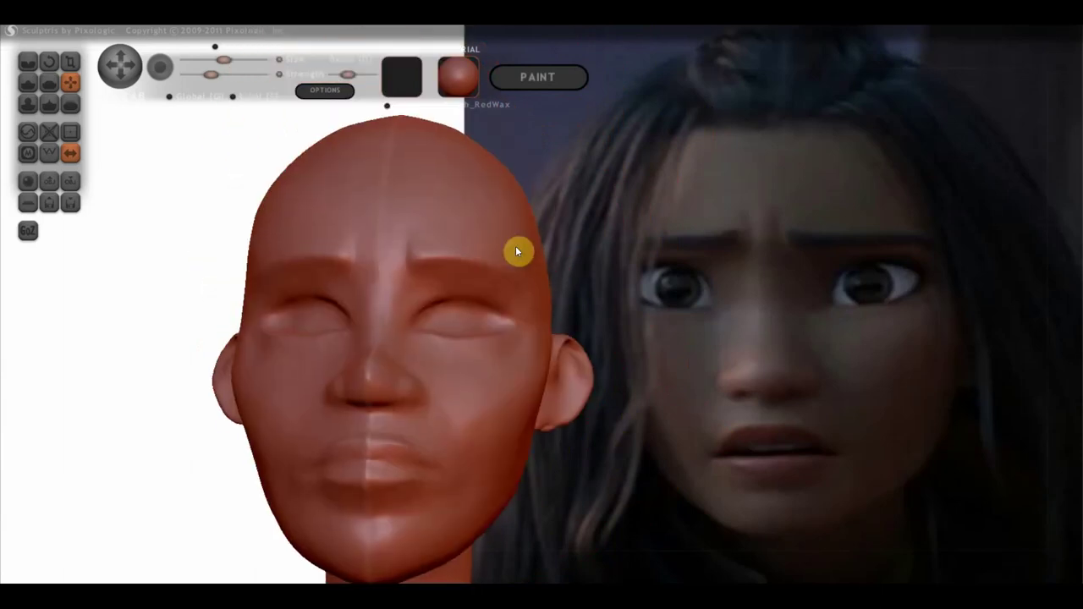
mouse_move(543, 279)
right_down()
mouse_move(460, 327)
mouse_move(557, 327)
right_up()
scroll(476, 324, up, 3)
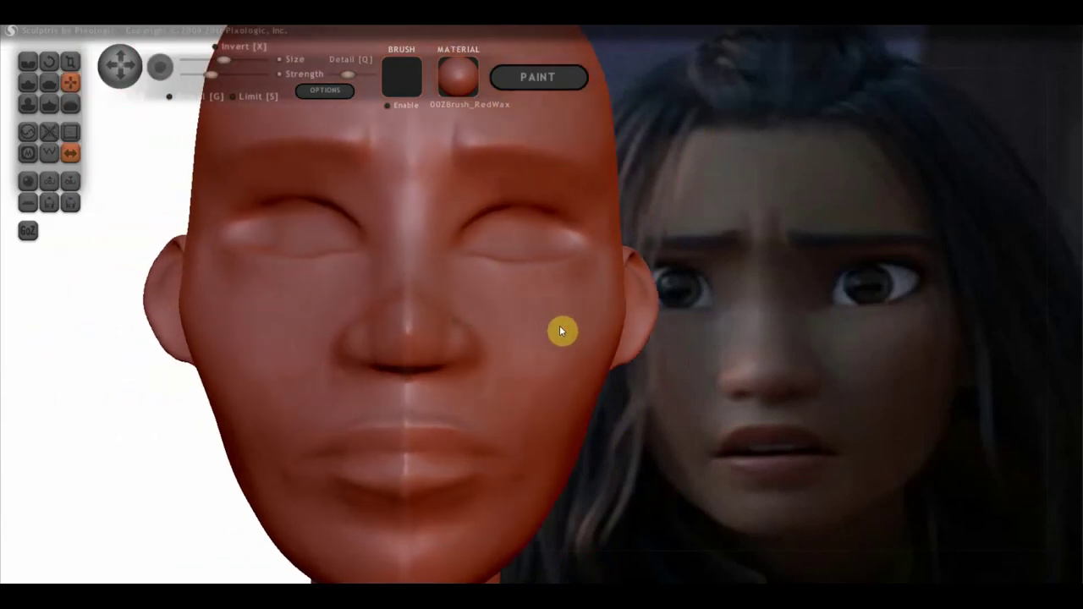
right_drag(443, 332, 412, 328)
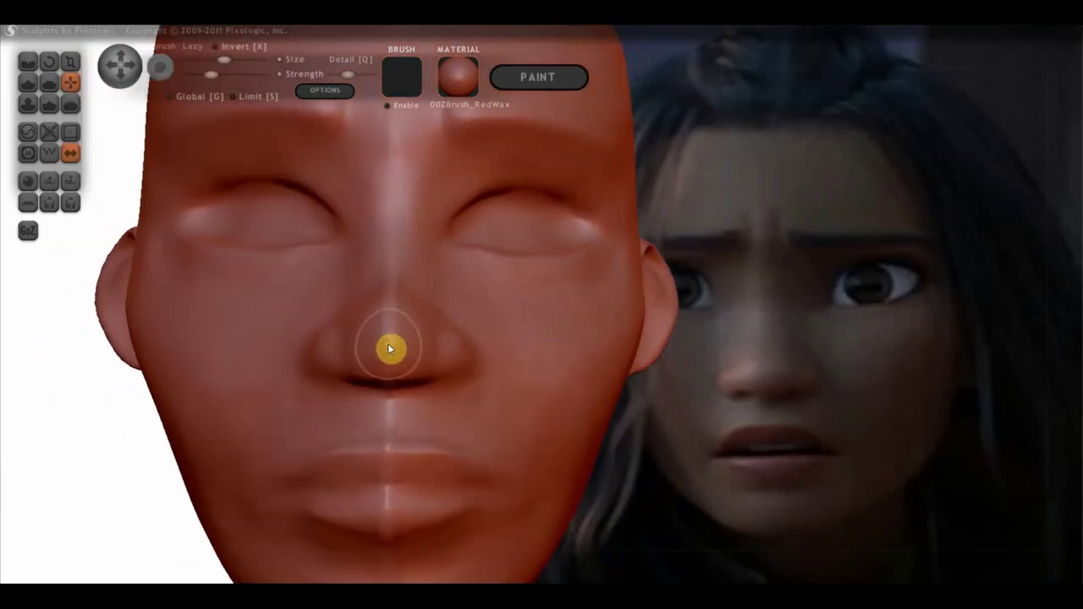
right_drag(358, 361, 460, 375)
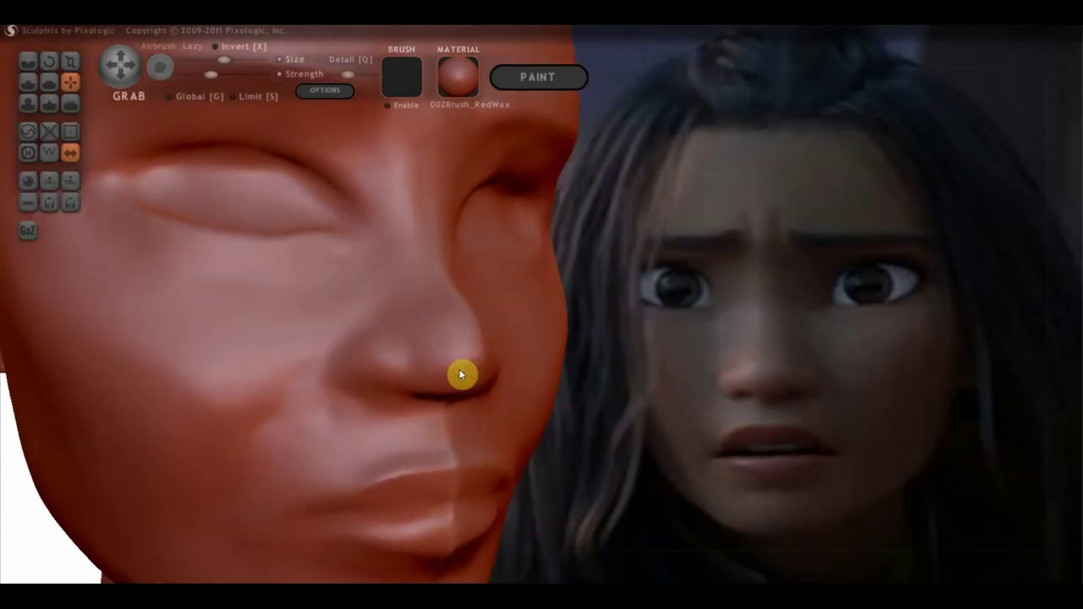
- Crease a fold from the nose wing down toward the mouth corner, then smooth the cheek
click(29, 61)
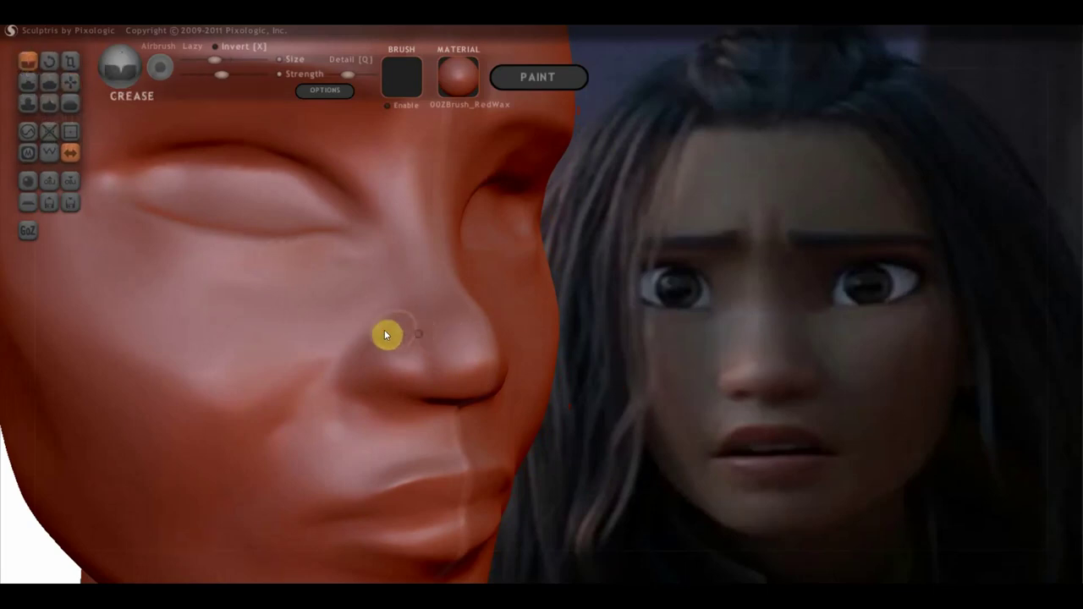
drag(347, 362, 343, 387)
scroll(364, 364, down, 2)
right_drag(324, 364, 336, 362)
drag(370, 355, 319, 414)
drag(373, 350, 304, 411)
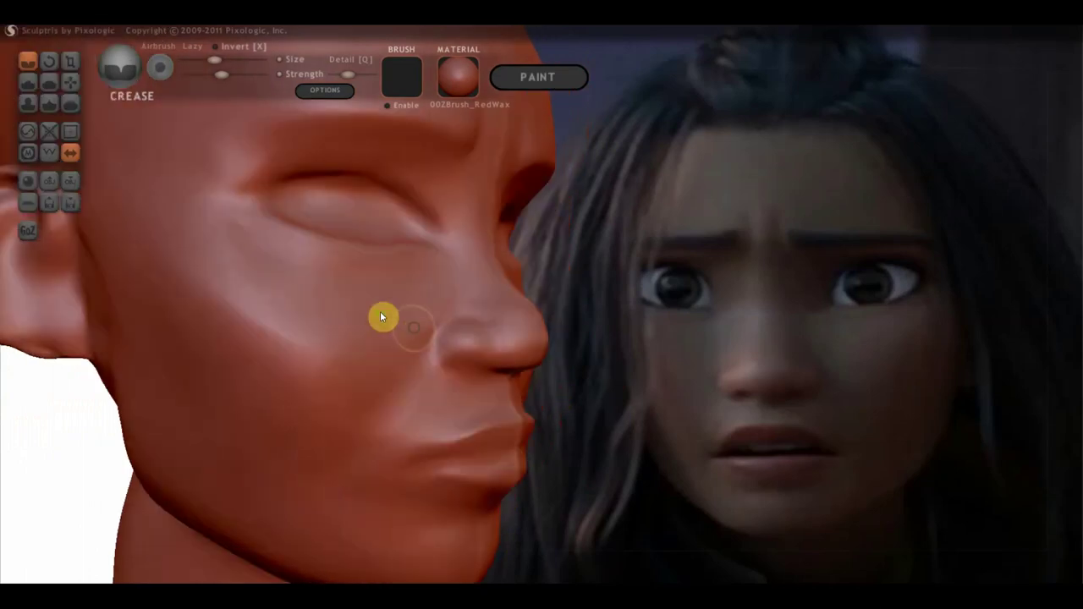
click(49, 81)
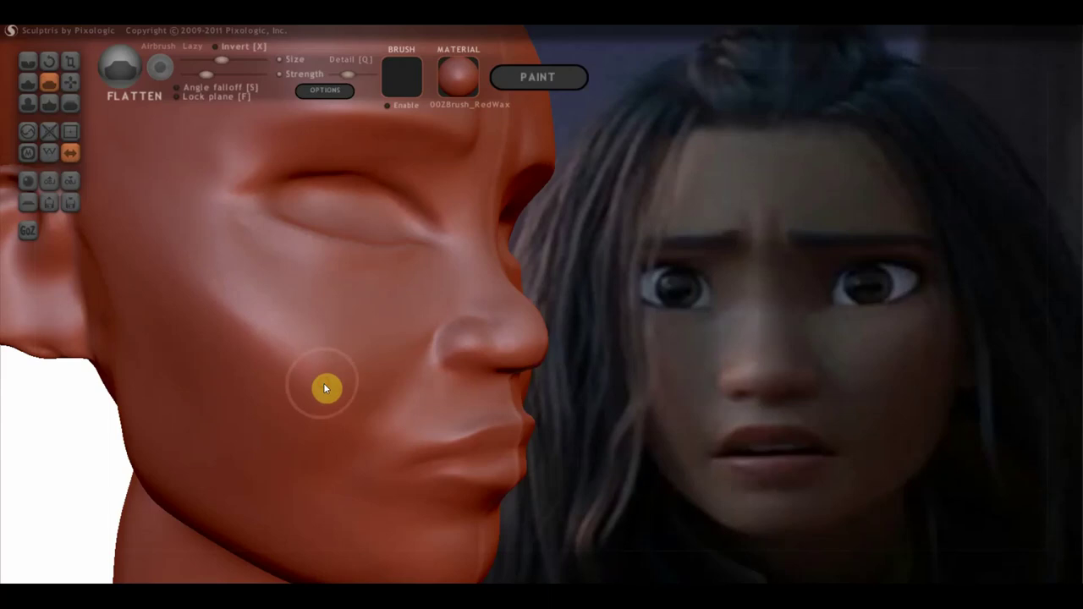
mouse_move(352, 382)
right_down()
mouse_move(322, 446)
mouse_move(285, 467)
right_up()
scroll(323, 446, down, 3)
click(70, 82)
- Tug the jaw area with Grab, checking it from upright front, top-down and side profile views
right_drag(355, 399, 381, 387)
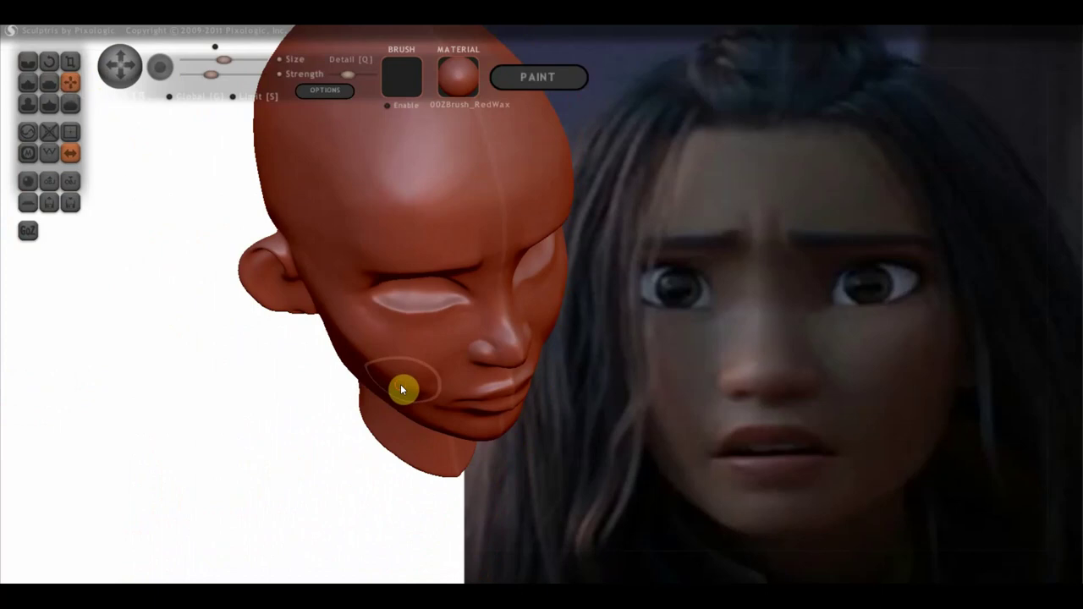
mouse_move(401, 373)
right_down()
mouse_move(338, 290)
mouse_move(354, 324)
mouse_move(348, 312)
right_up()
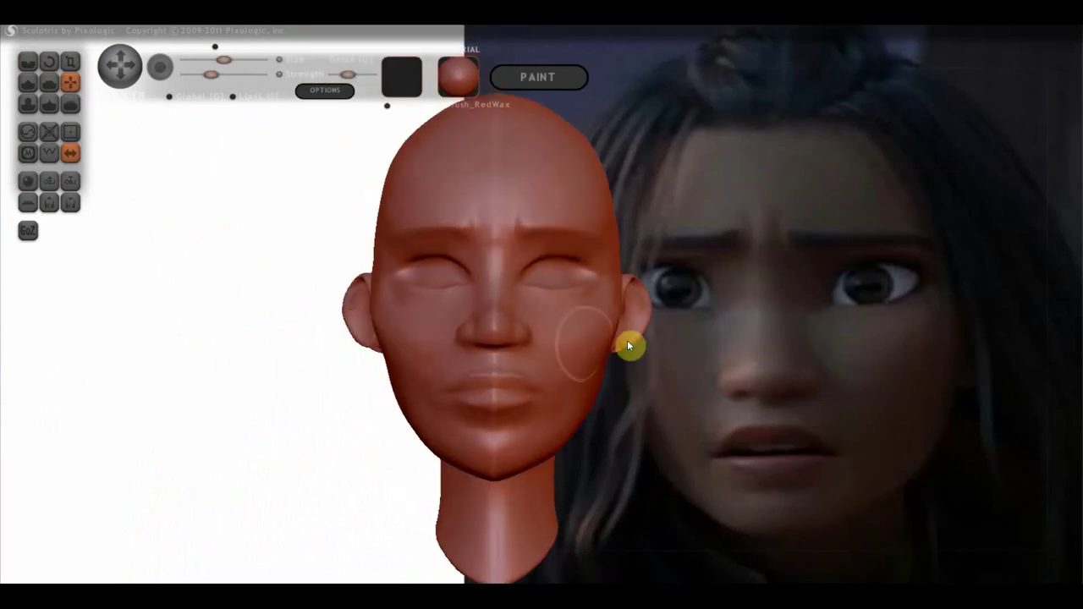
scroll(601, 342, up, 1)
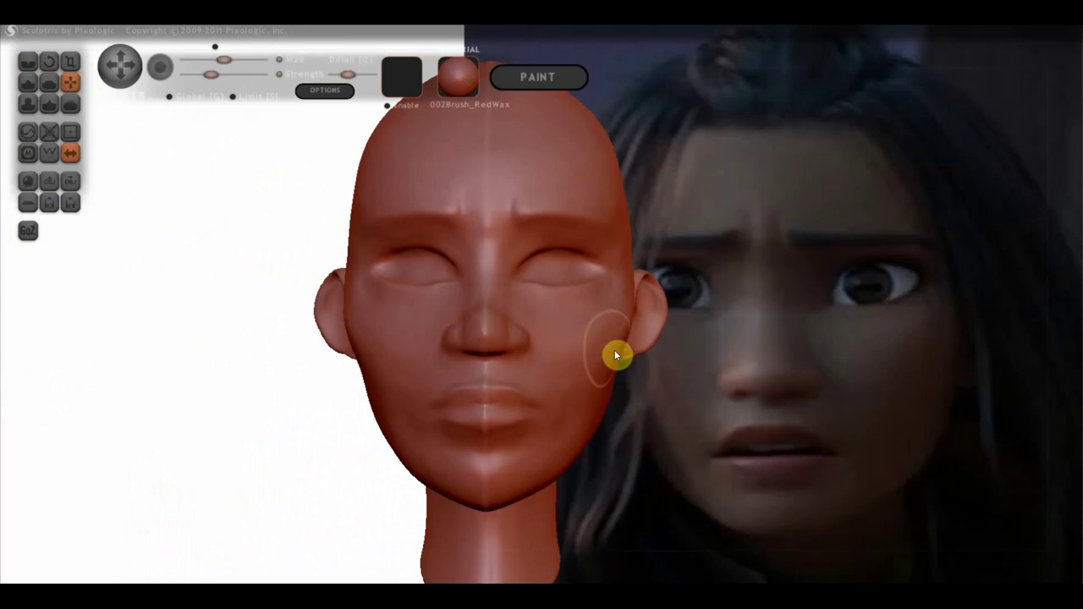
mouse_move(587, 374)
right_down()
mouse_move(594, 420)
mouse_move(622, 448)
mouse_move(622, 471)
mouse_move(640, 428)
mouse_move(526, 440)
right_up()
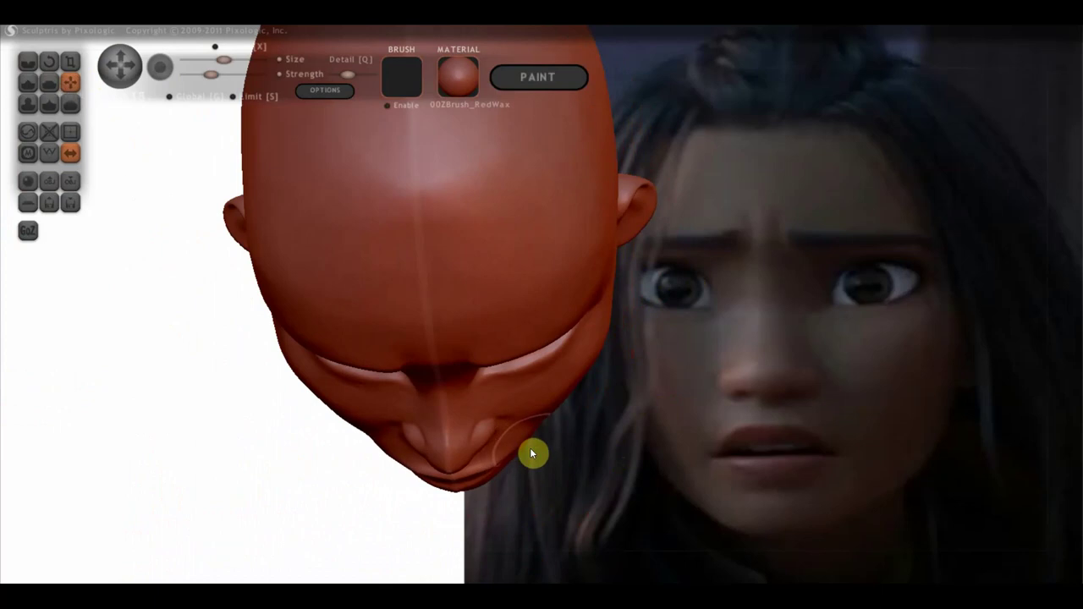
mouse_move(467, 483)
right_down()
mouse_move(479, 415)
mouse_move(382, 324)
mouse_move(283, 357)
mouse_move(322, 304)
mouse_move(369, 355)
right_up()
scroll(377, 398, up, 5)
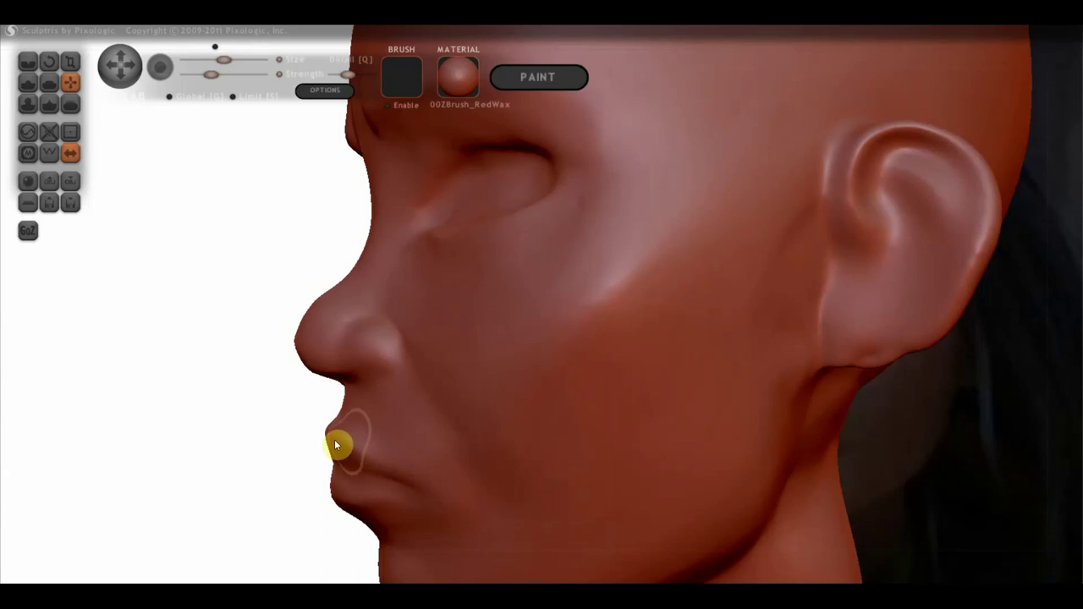
mouse_move(330, 438)
right_down()
mouse_move(640, 437)
mouse_move(578, 426)
mouse_move(524, 436)
mouse_move(496, 424)
mouse_move(423, 446)
right_up()
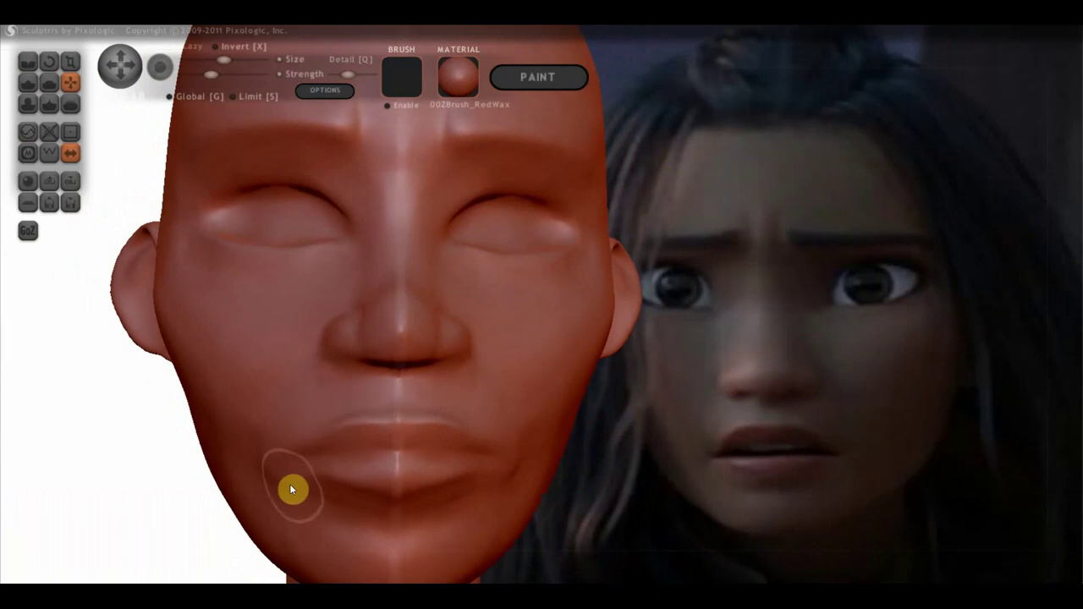
scroll(344, 484, up, 2)
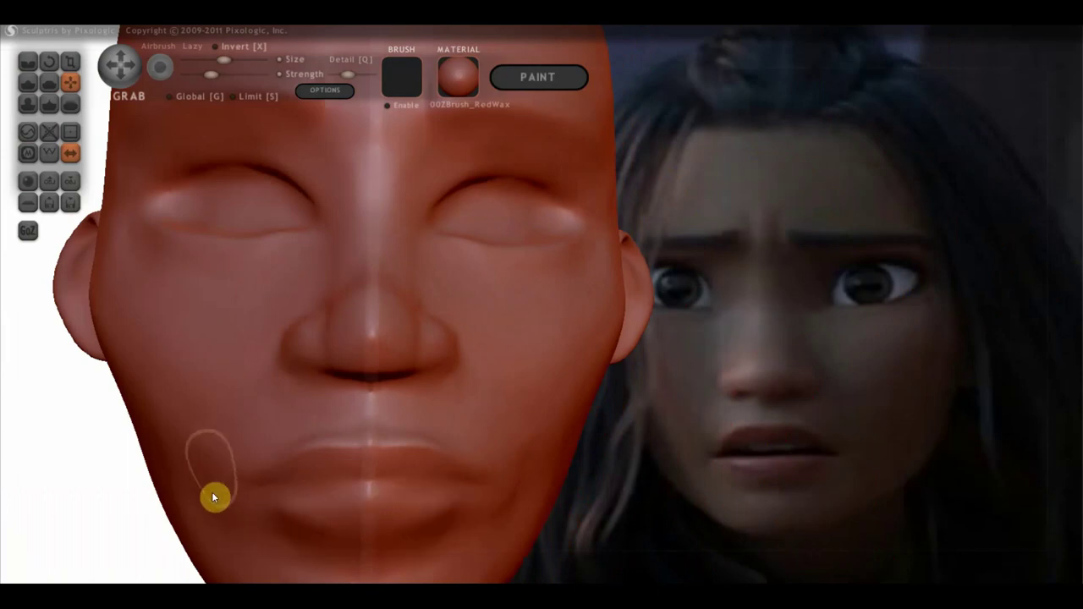
scroll(271, 480, down, 3)
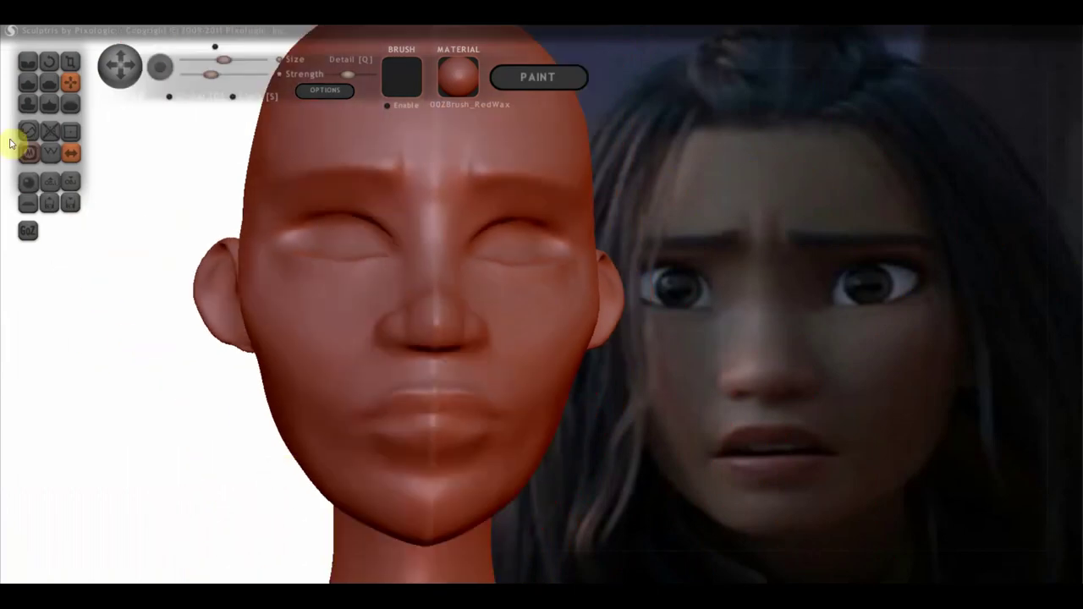
click(27, 82)
- Compare the fuller lower lip and chin with the reference in profile, three-quarter and front views
scroll(435, 455, up, 3)
scroll(530, 308, up, 2)
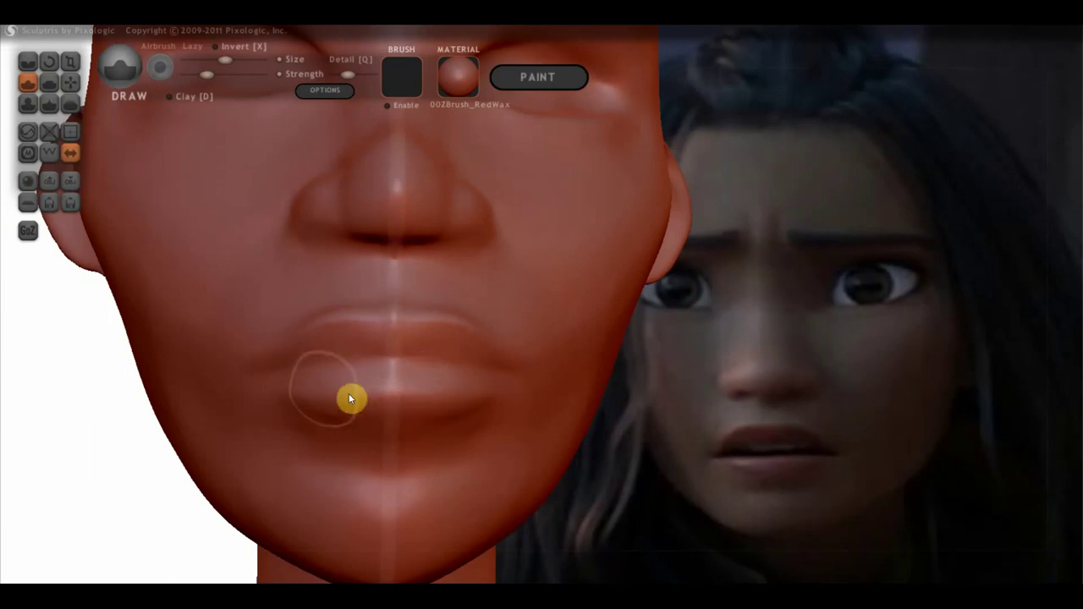
right_drag(351, 395, 165, 409)
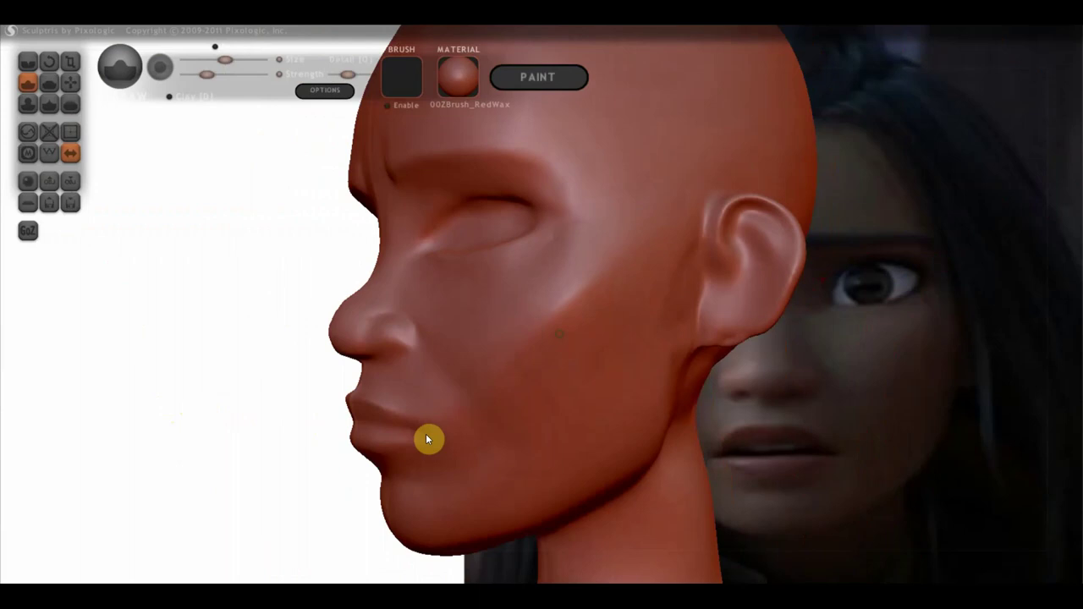
mouse_move(427, 439)
right_down()
mouse_move(346, 486)
mouse_move(438, 407)
right_up()
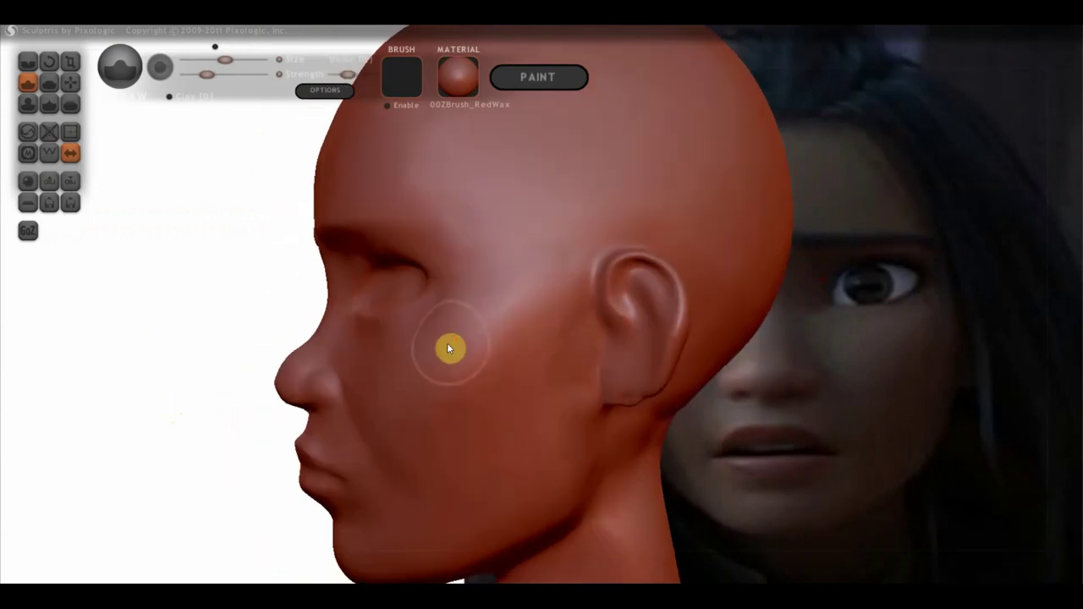
right_drag(455, 342, 651, 332)
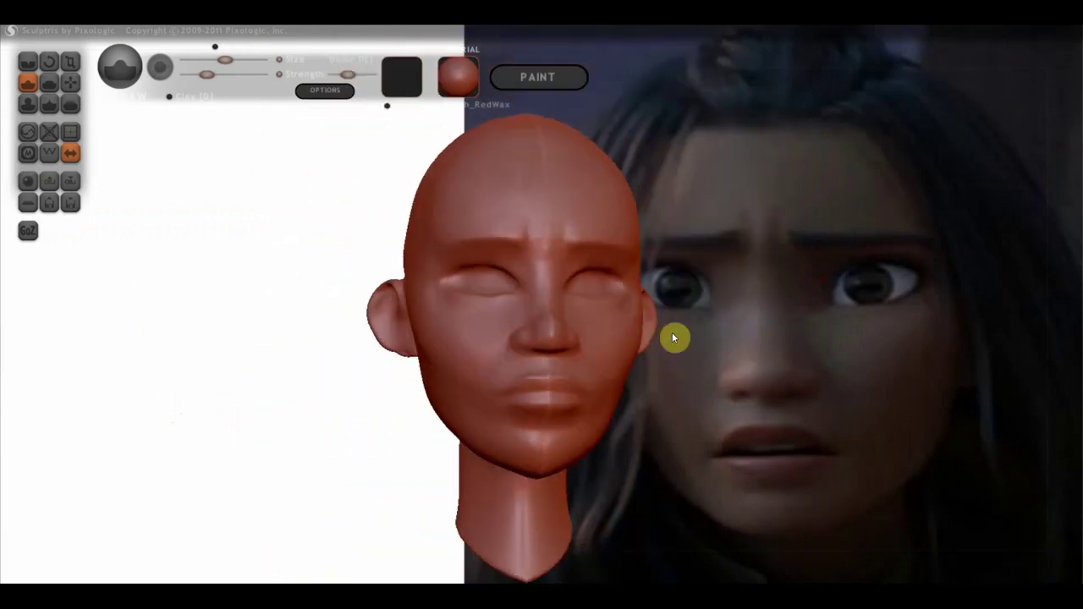
- Zoom in close on the face and pick the Crease brush
scroll(627, 383, up, 3)
scroll(508, 377, up, 2)
scroll(436, 371, up, 2)
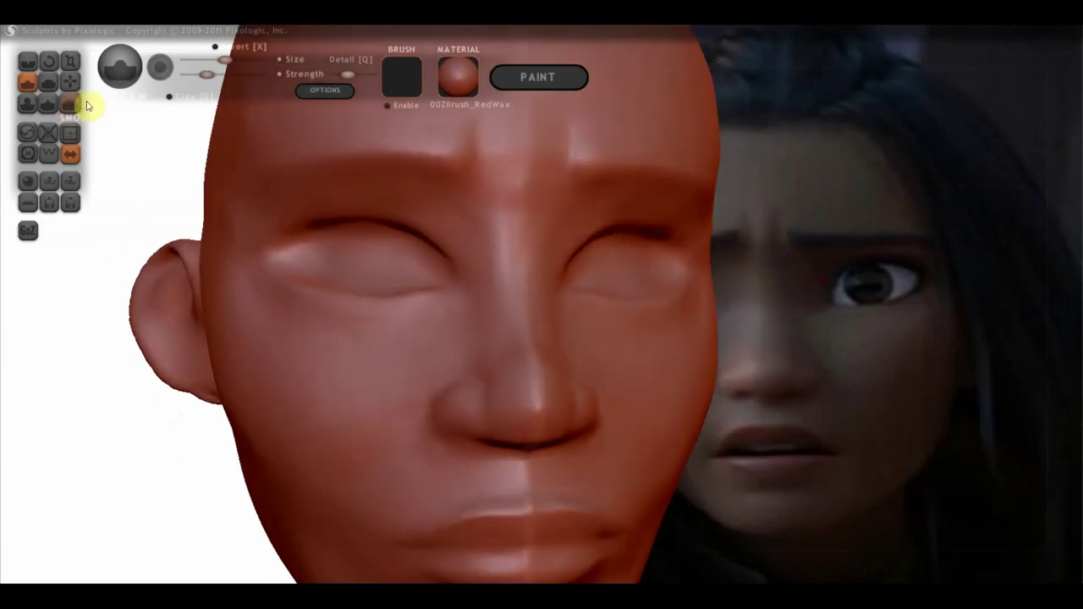
click(32, 62)
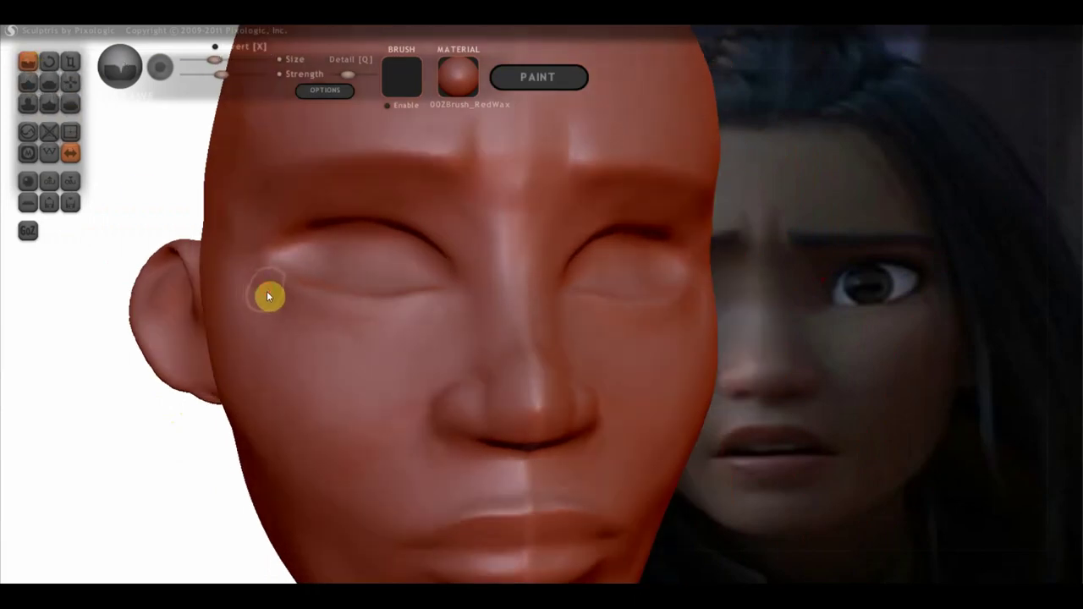
- Lengthen the crease under the left eye and carve a worried frown crease between the brows
drag(371, 323, 458, 292)
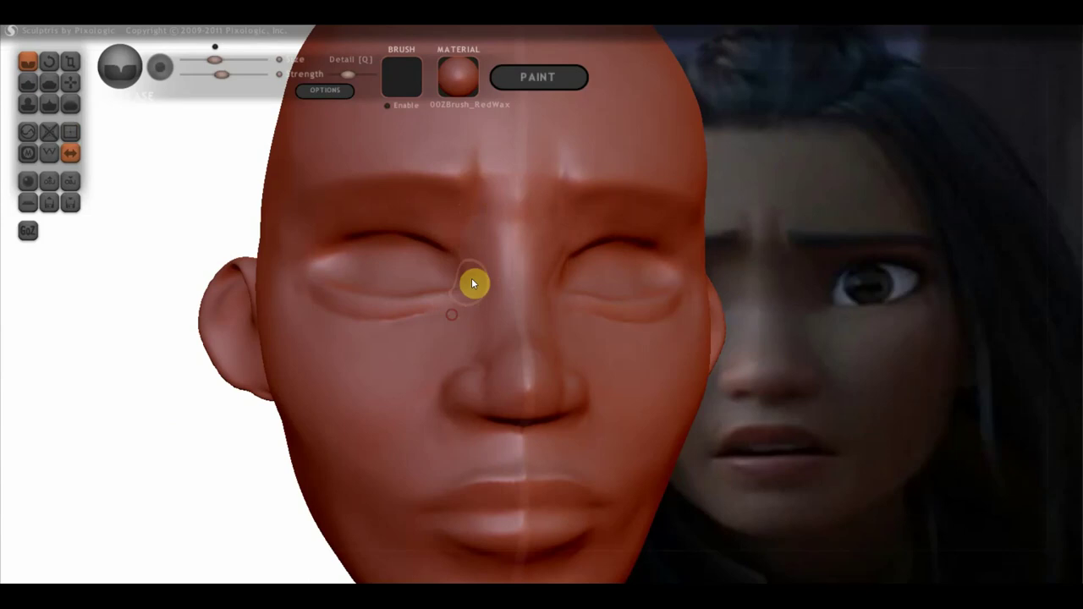
scroll(494, 196, down, 3)
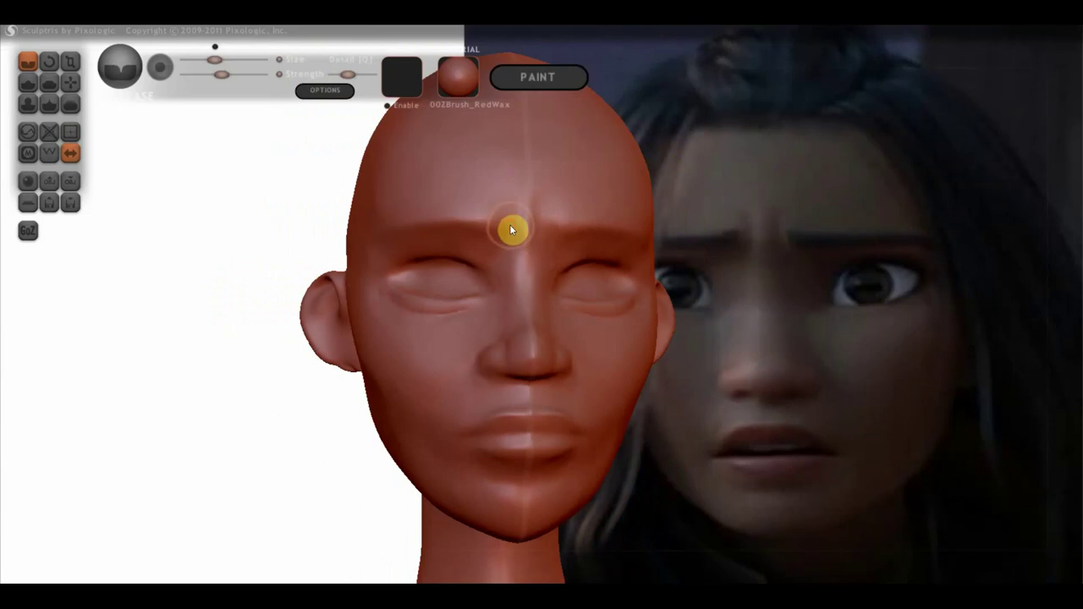
drag(511, 228, 479, 240)
click(27, 82)
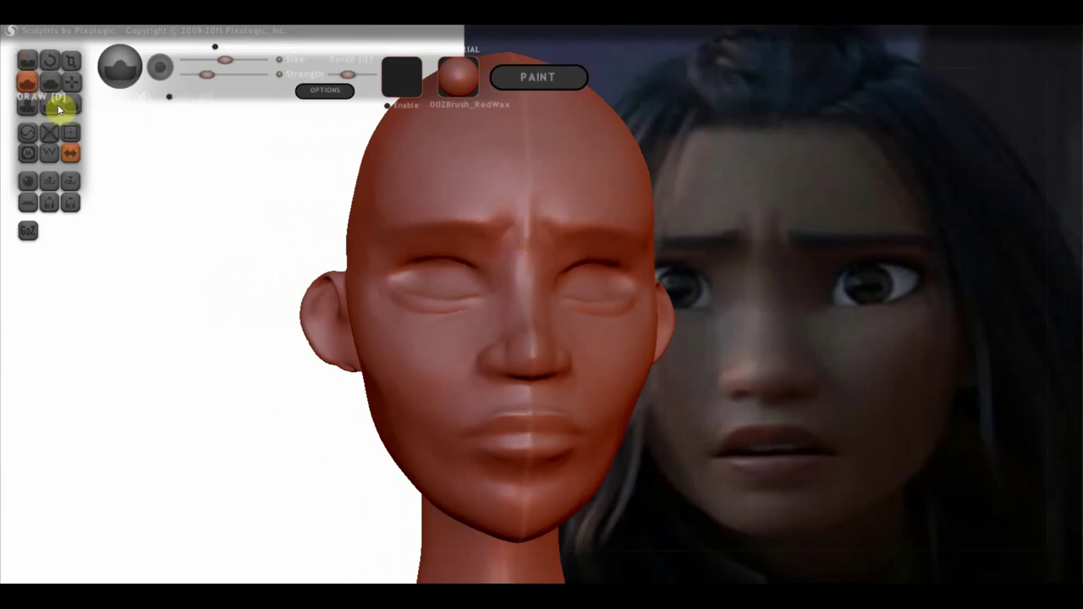
- Soften the area between the brows, then orbit to look up at the nose and chin
scroll(482, 239, up, 3)
mouse_move(488, 159)
mouse_down()
mouse_move(474, 204)
mouse_move(401, 179)
mouse_move(468, 183)
mouse_move(334, 177)
mouse_move(447, 208)
mouse_move(390, 213)
mouse_move(503, 198)
mouse_up()
mouse_move(498, 254)
right_down()
mouse_move(622, 278)
mouse_move(687, 273)
right_up()
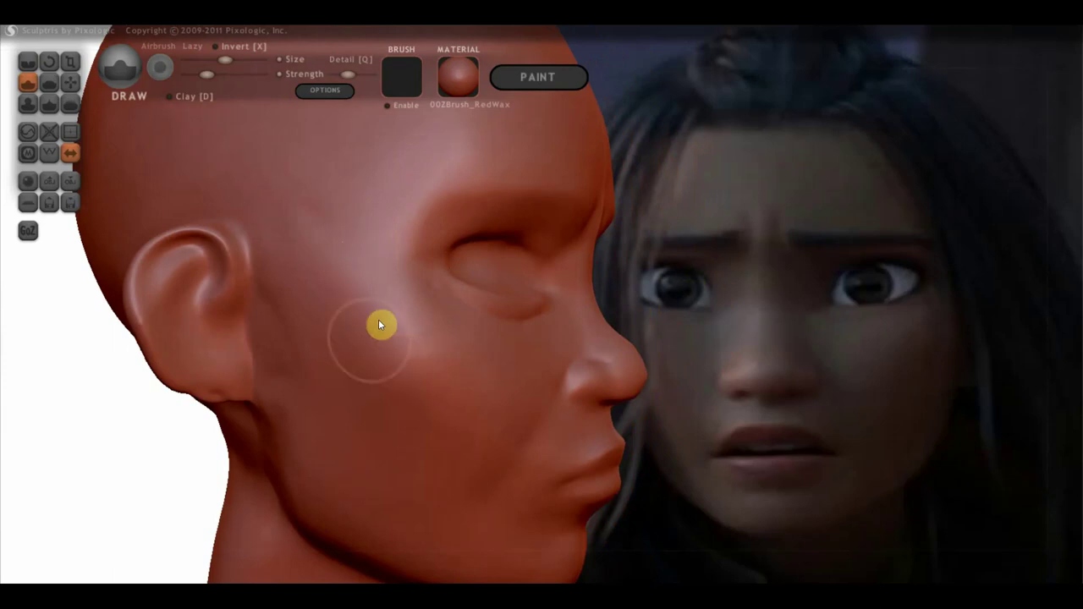
scroll(378, 319, down, 3)
scroll(407, 328, up, 2)
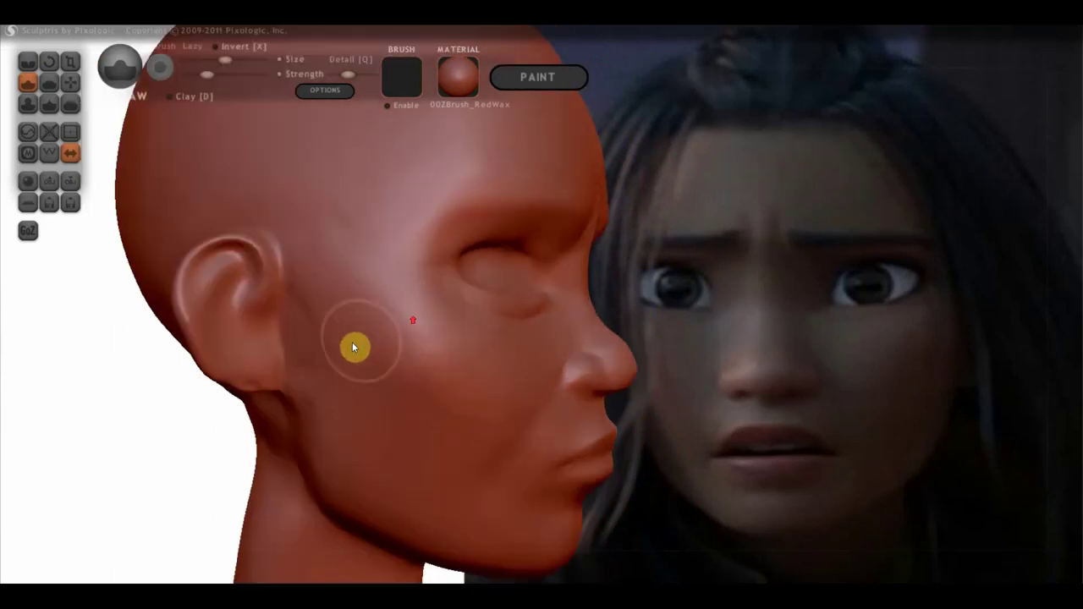
right_drag(271, 363, 88, 359)
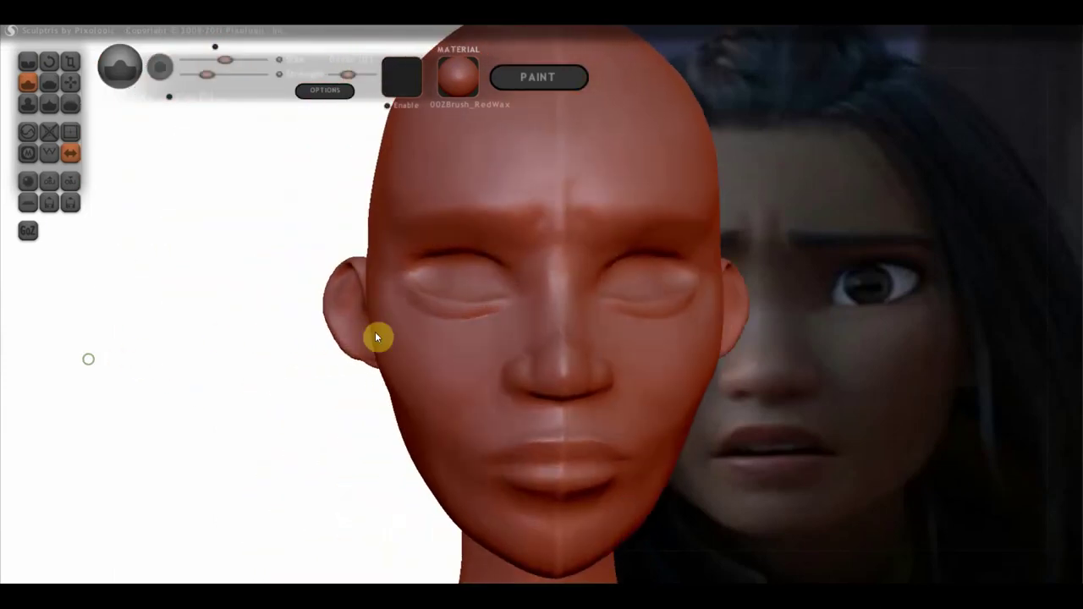
scroll(656, 382, up, 2)
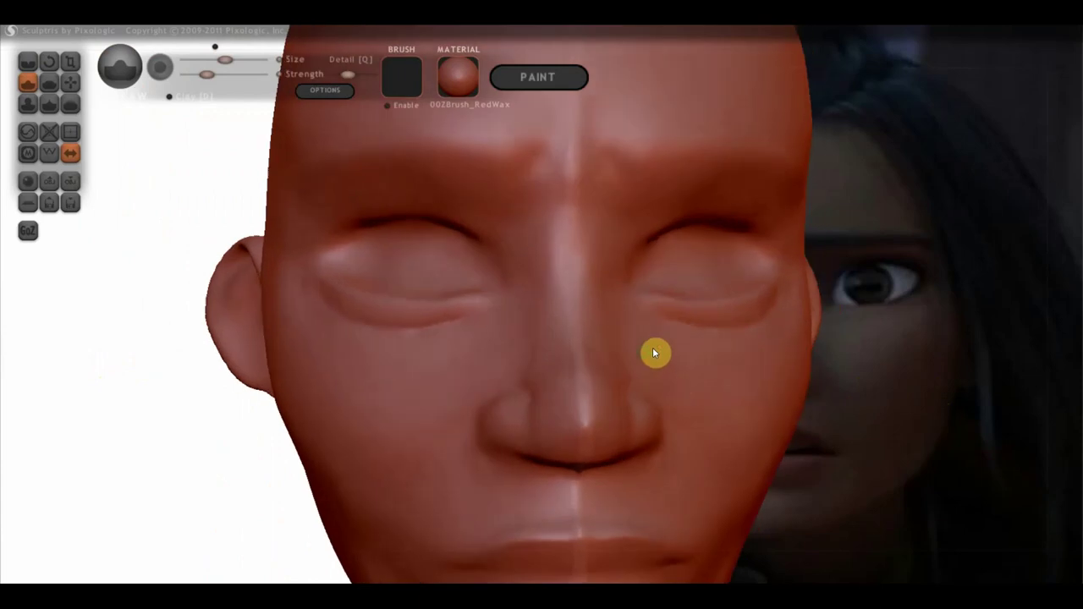
right_drag(652, 347, 621, 247)
scroll(618, 351, up, 2)
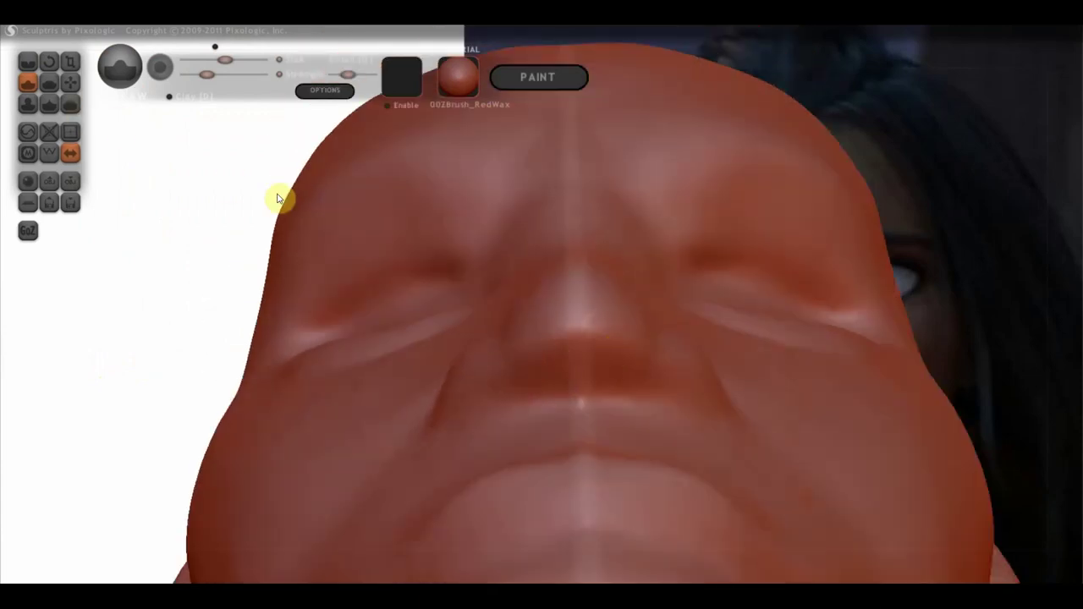
scroll(522, 392, up, 1)
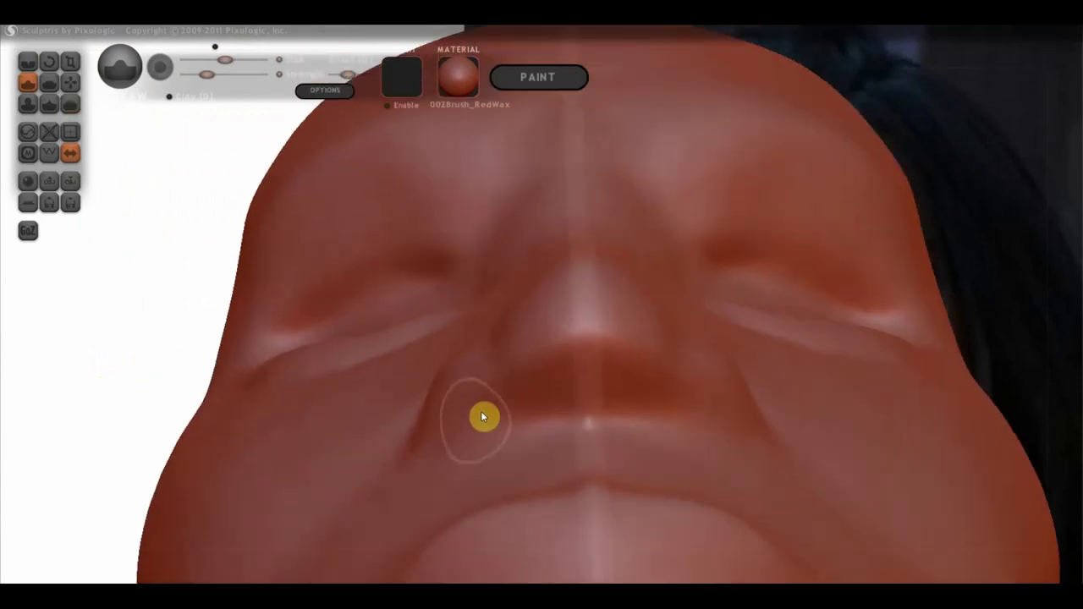
- Deepen and reshape the nostrils, checking them in side profile
mouse_move(477, 415)
mouse_down()
mouse_move(500, 400)
mouse_move(474, 423)
mouse_move(522, 402)
mouse_move(480, 413)
mouse_up()
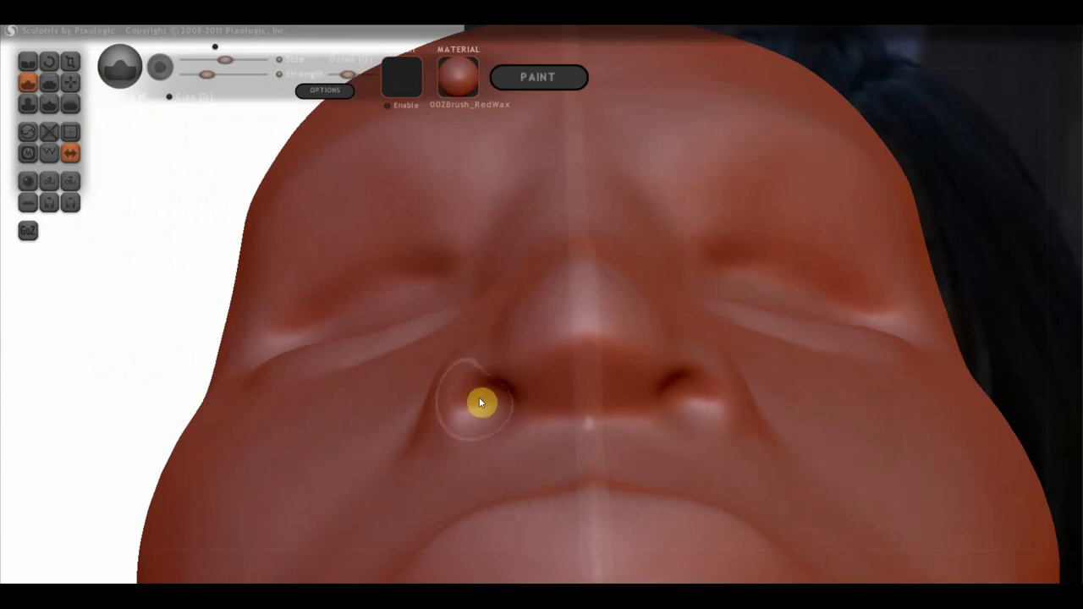
scroll(516, 377, down, 2)
right_drag(539, 372, 638, 443)
scroll(653, 438, up, 1)
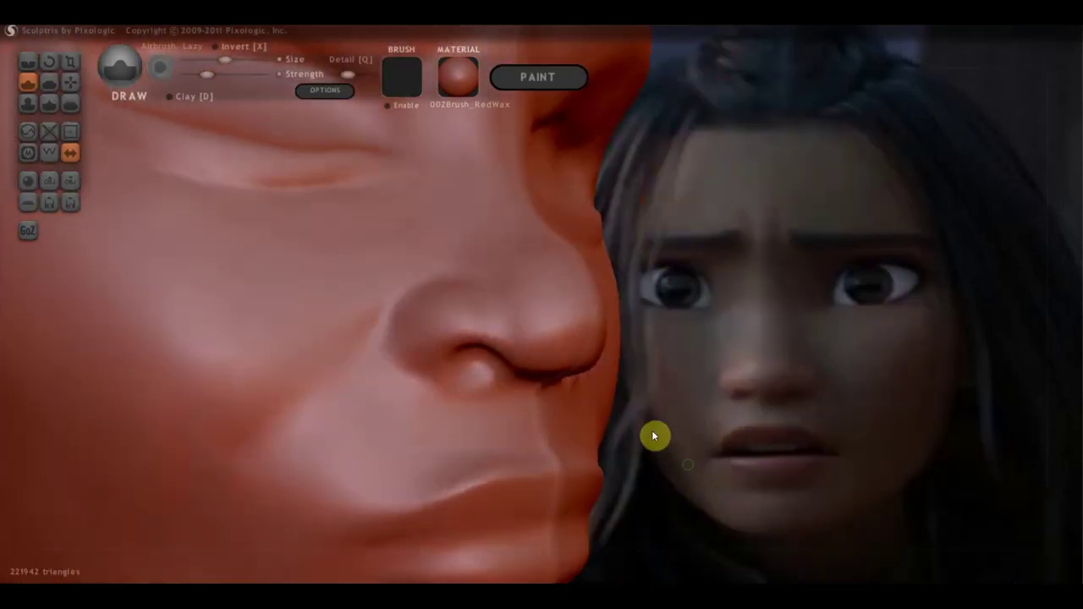
mouse_move(582, 375)
right_down()
mouse_move(587, 326)
mouse_move(523, 303)
right_up()
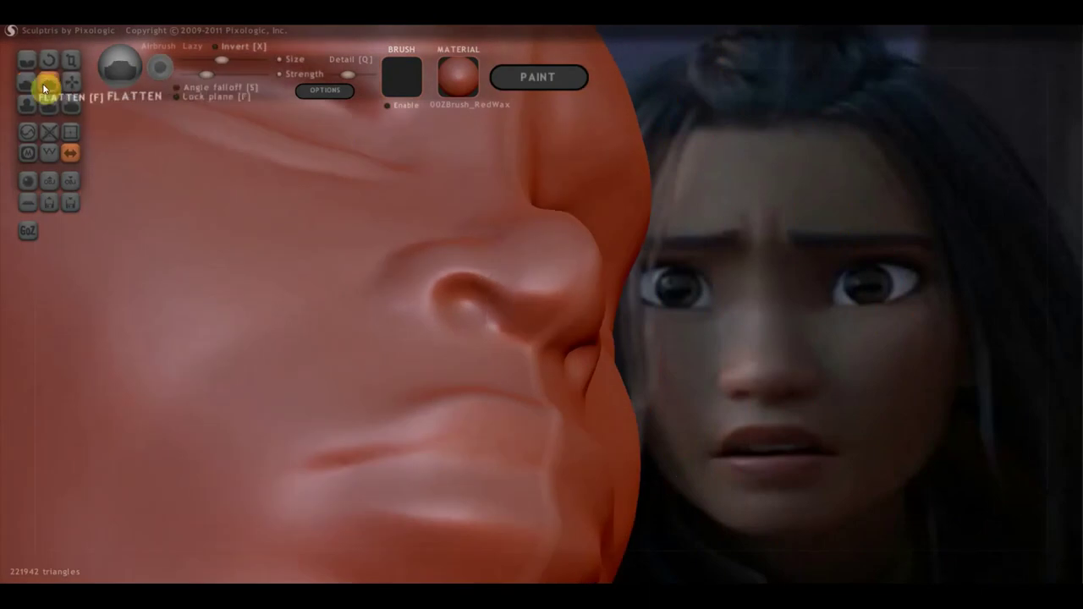
- Flatten beside the nostril, build a rounded bulge between the nostrils and reshape the nostril wing
click(170, 97)
right_drag(487, 312, 539, 354)
drag(540, 354, 520, 370)
right_drag(556, 373, 458, 400)
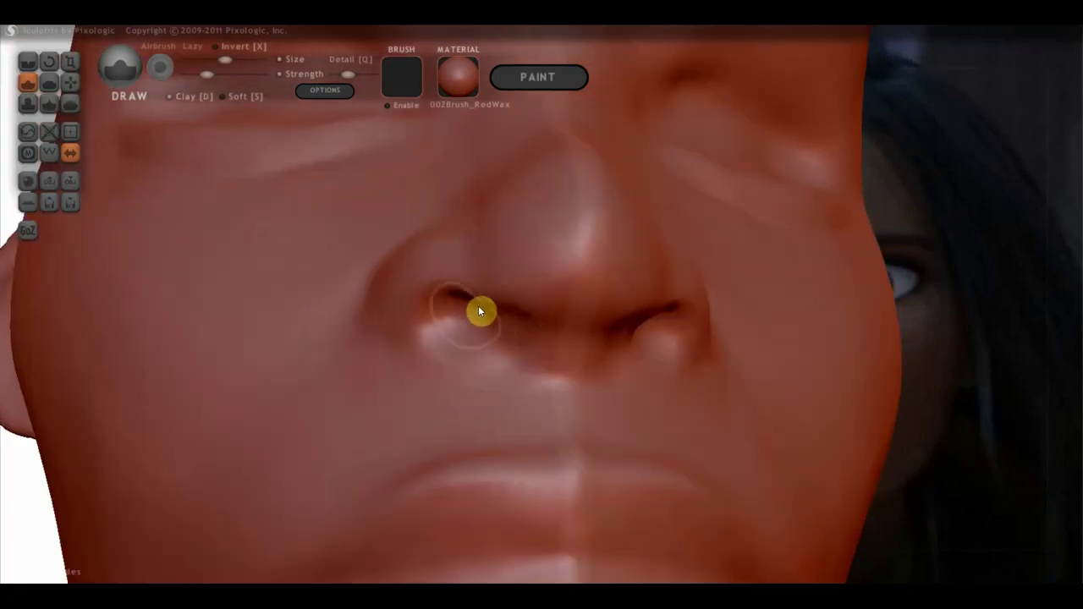
mouse_move(539, 353)
mouse_down()
mouse_move(529, 324)
mouse_move(556, 365)
mouse_move(527, 329)
mouse_move(536, 292)
mouse_up()
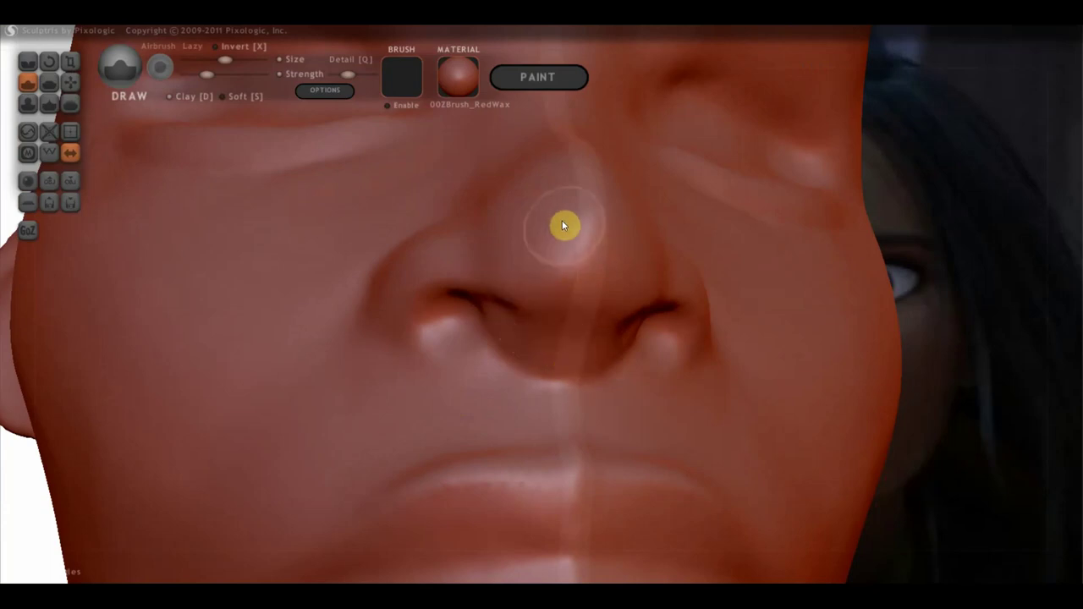
mouse_move(551, 259)
right_down()
mouse_move(482, 290)
mouse_move(573, 338)
mouse_move(517, 276)
right_up()
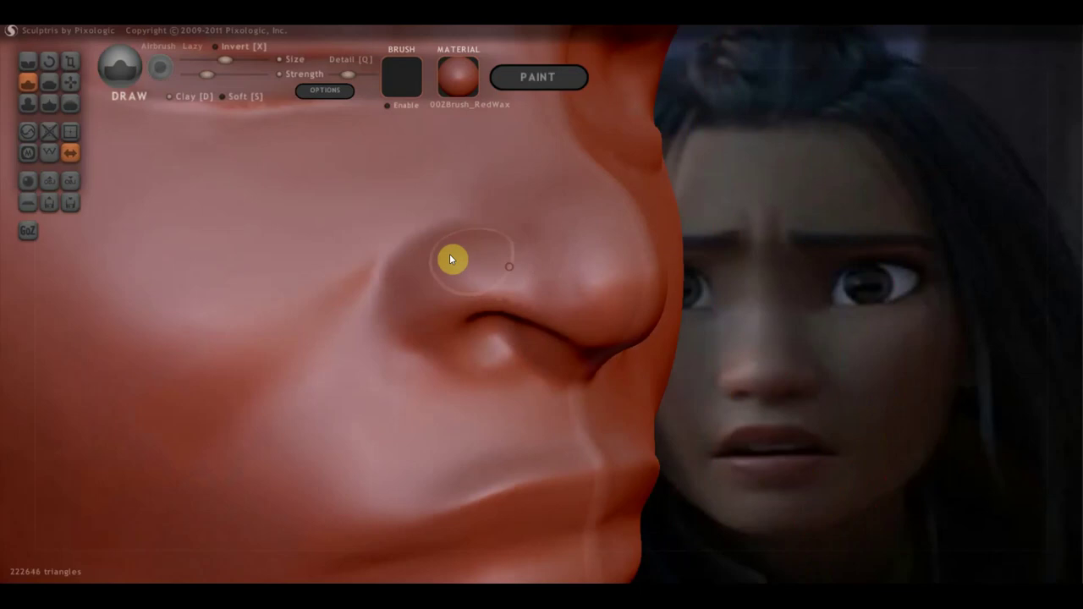
drag(431, 314, 446, 346)
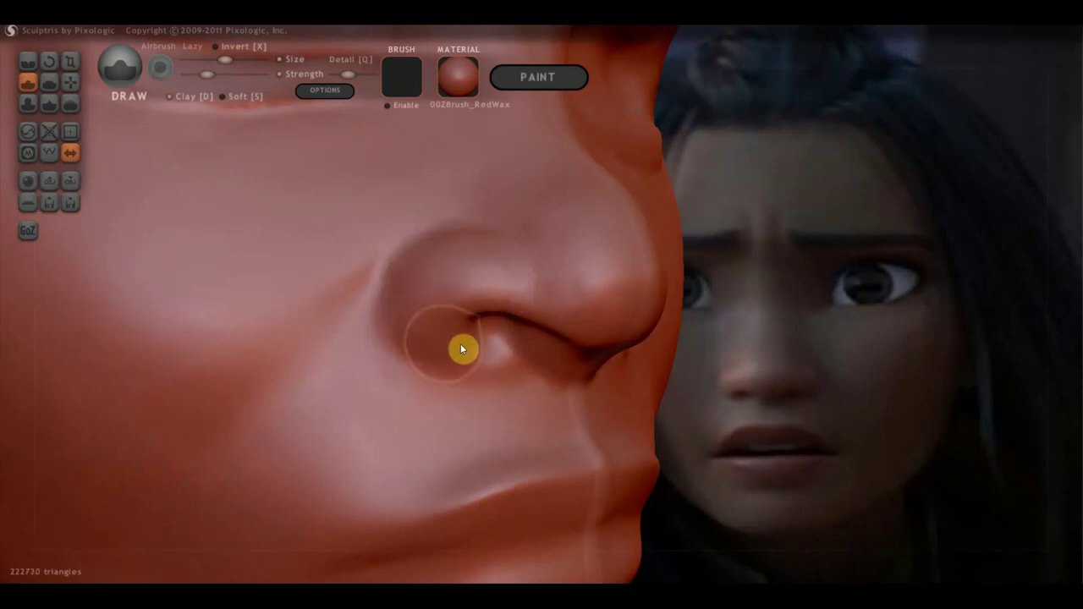
scroll(524, 373, down, 5)
right_drag(581, 382, 541, 383)
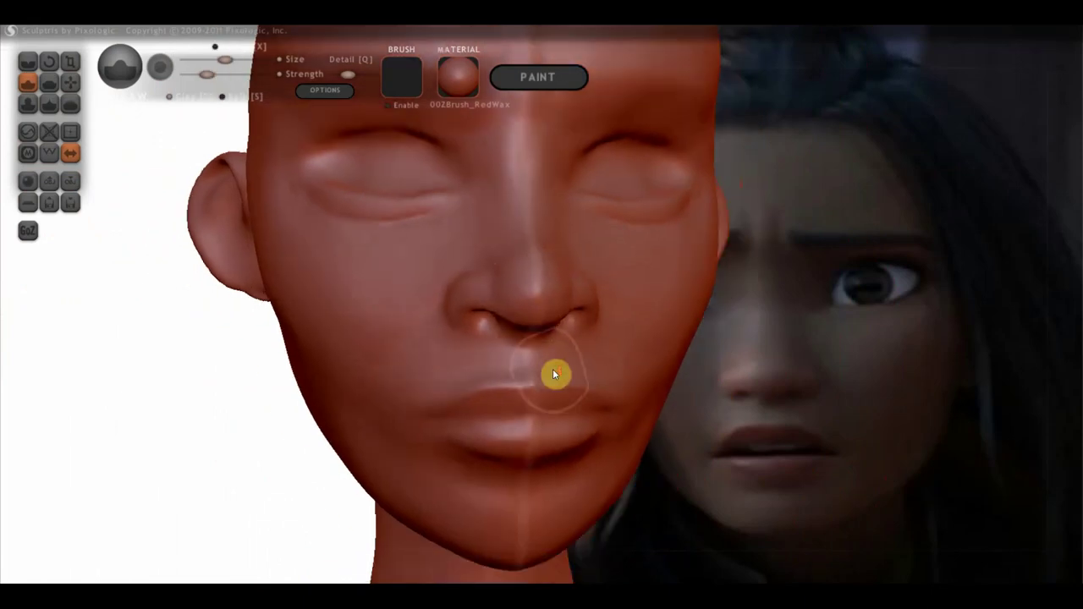
- With the Grab brush, enlarge both ears and pull them outward symmetrically
scroll(553, 369, down, 3)
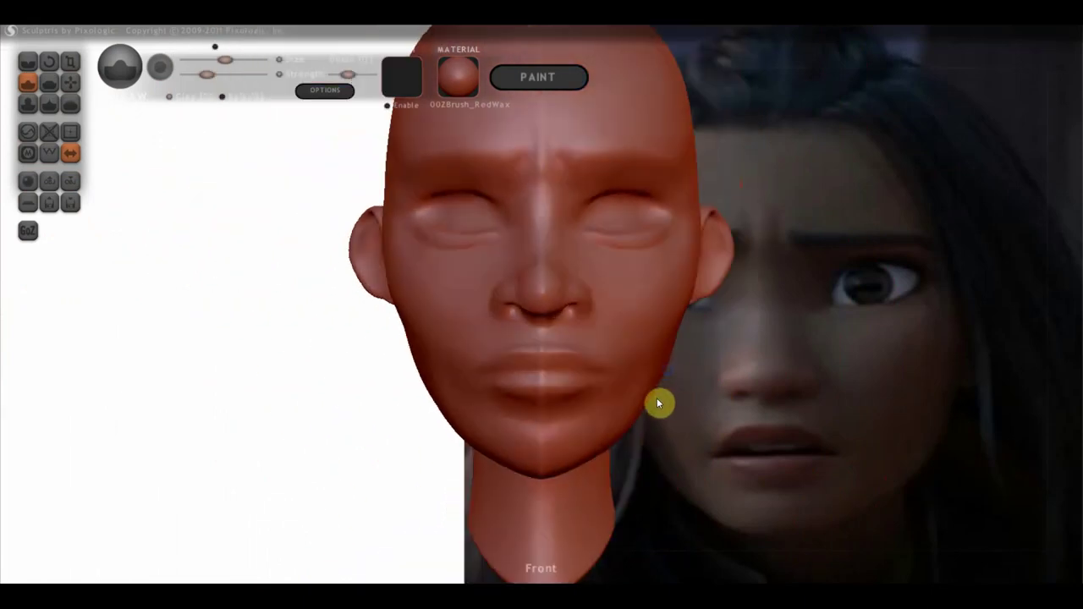
scroll(657, 398, down, 2)
scroll(700, 374, down, 2)
alt+drag(700, 381, 578, 425)
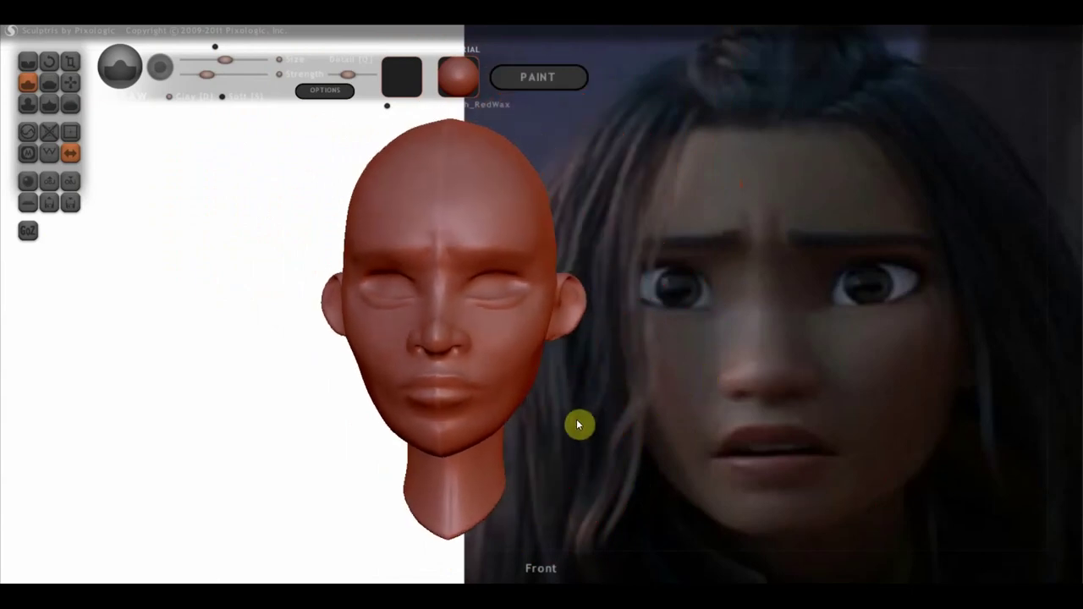
scroll(546, 417, up, 2)
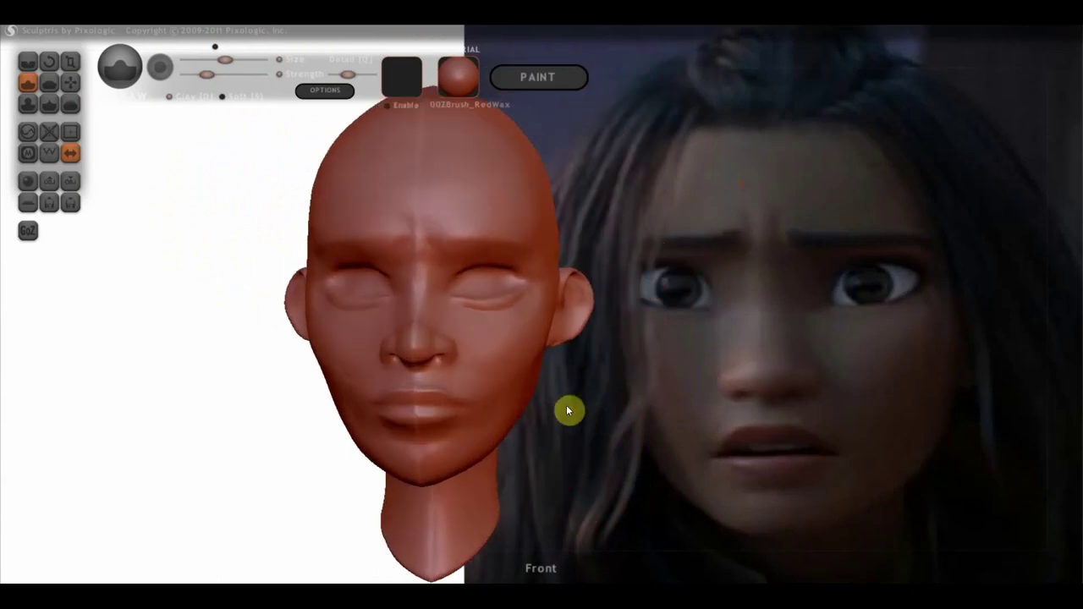
mouse_move(614, 406)
alt+mouse_down()
mouse_move(705, 390)
mouse_move(679, 382)
alt+mouse_up()
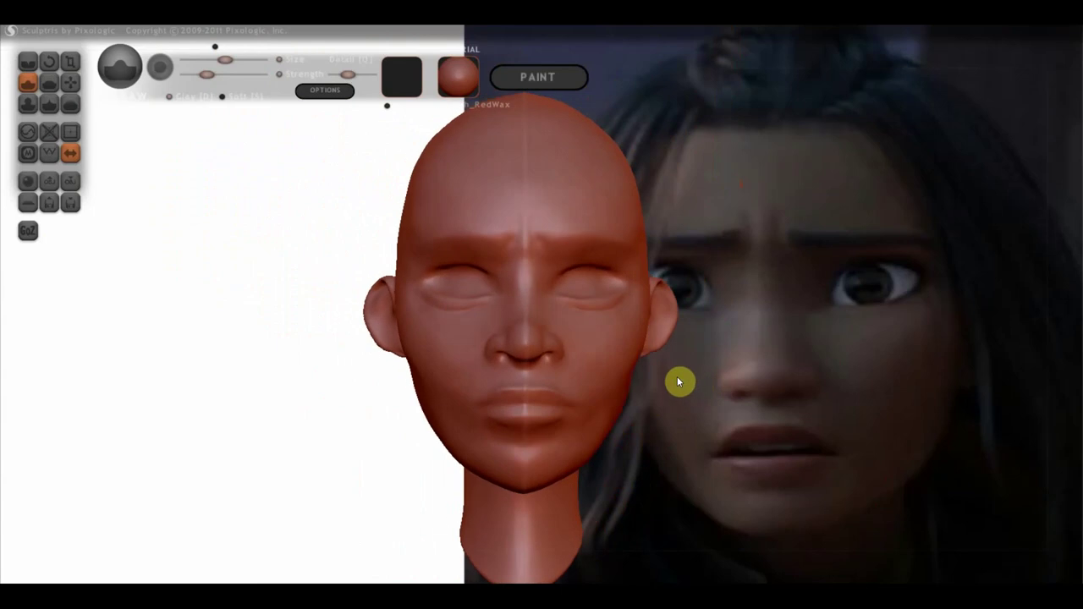
click(70, 82)
scroll(418, 411, down, 1)
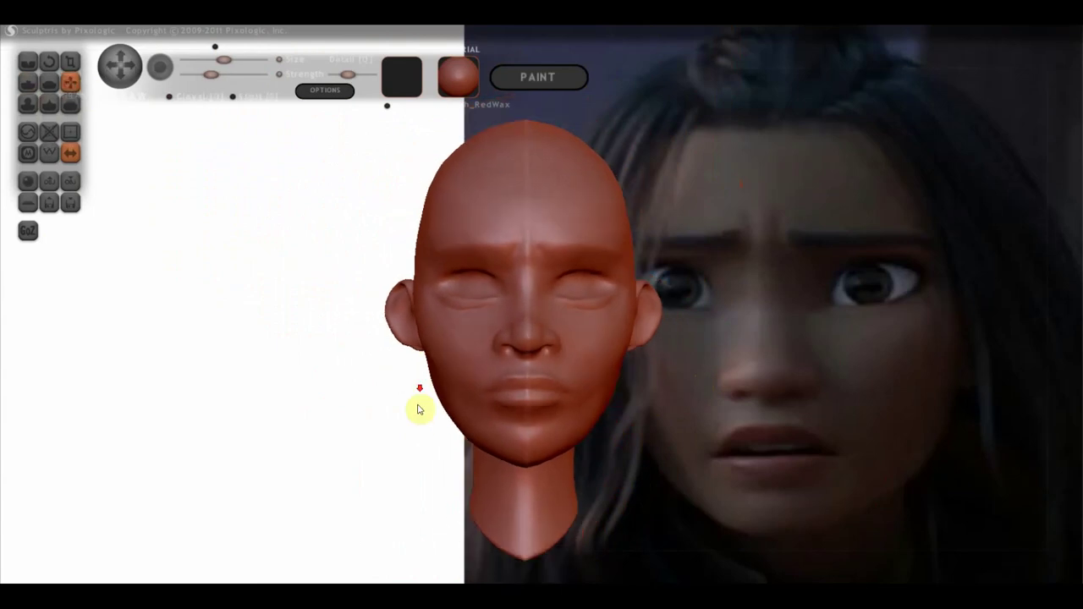
scroll(460, 391, down, 1)
scroll(461, 388, down, 1)
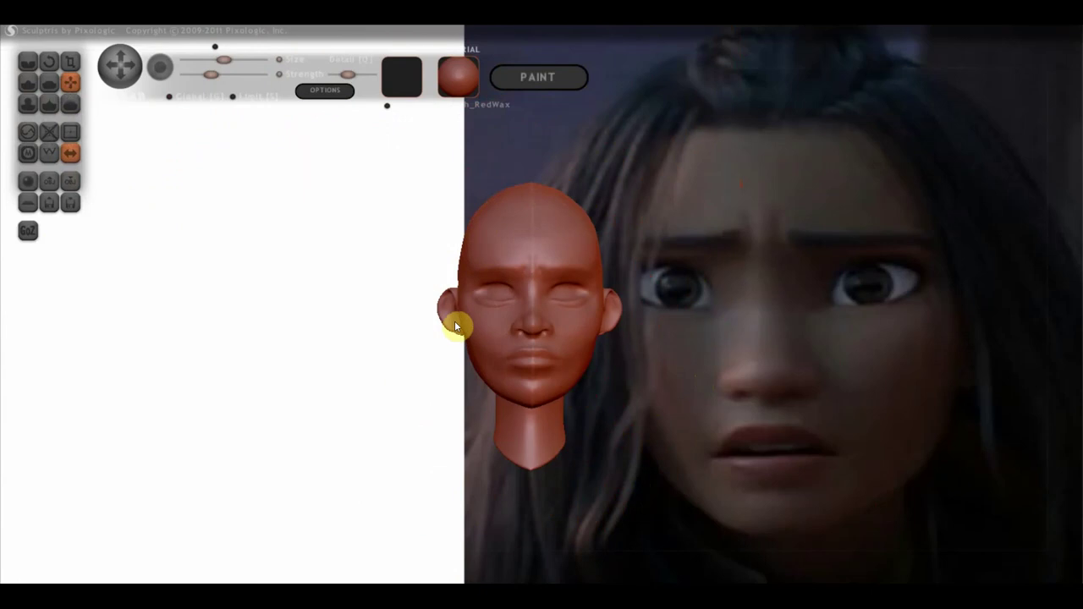
mouse_move(455, 327)
mouse_down()
mouse_move(433, 327)
mouse_move(445, 316)
mouse_up()
scroll(453, 362, up, 3)
mouse_move(644, 370)
right_down()
mouse_move(484, 369)
mouse_move(641, 371)
right_up()
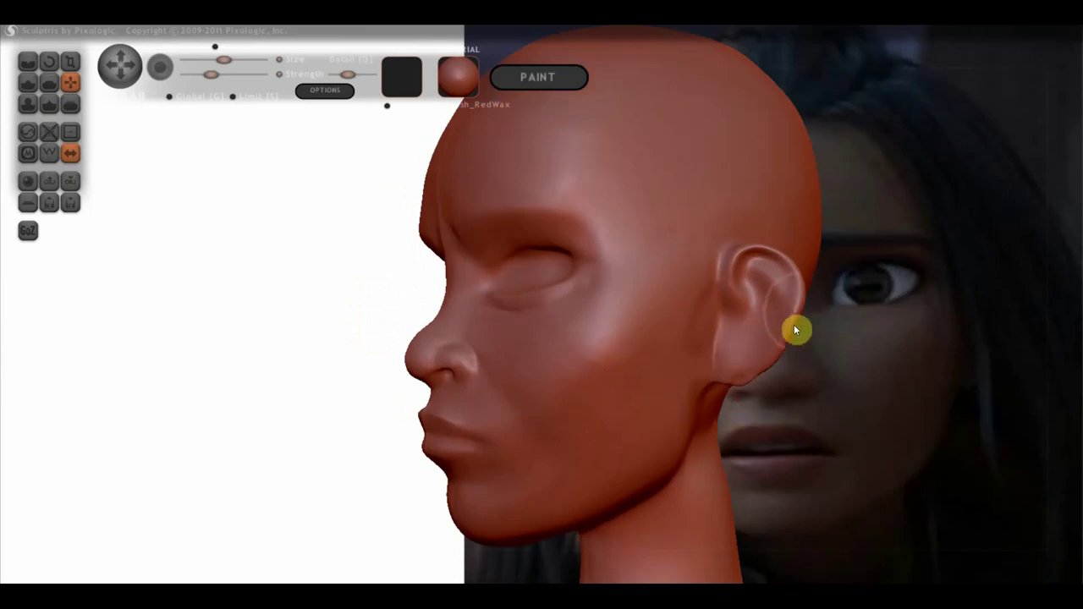
- Define the ear's upper fold, then orbit toward the front to check the ears
drag(786, 317, 785, 260)
scroll(728, 347, down, 3)
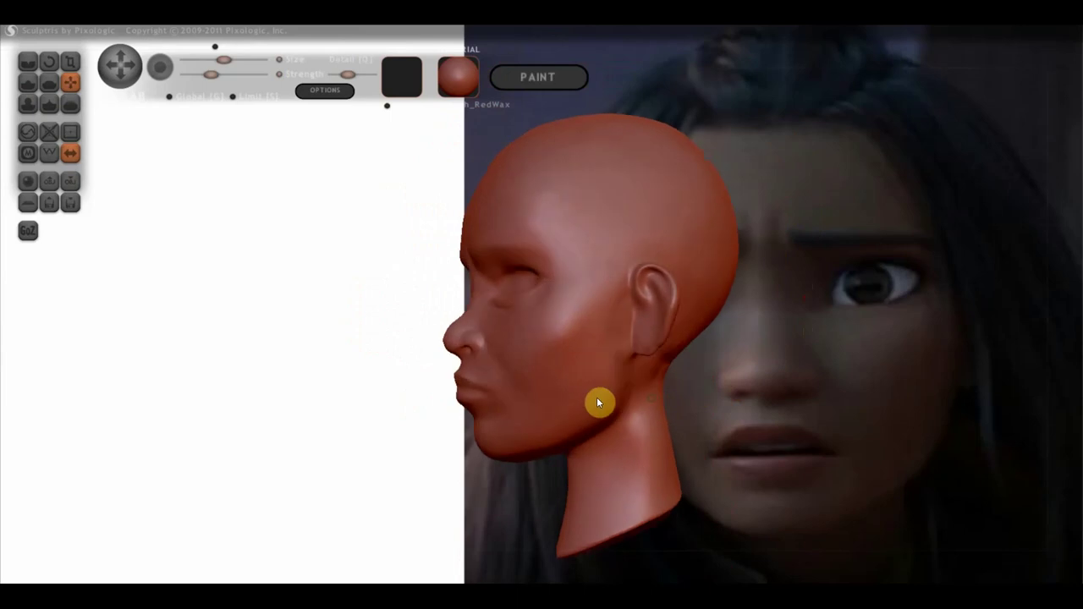
scroll(499, 343, up, 3)
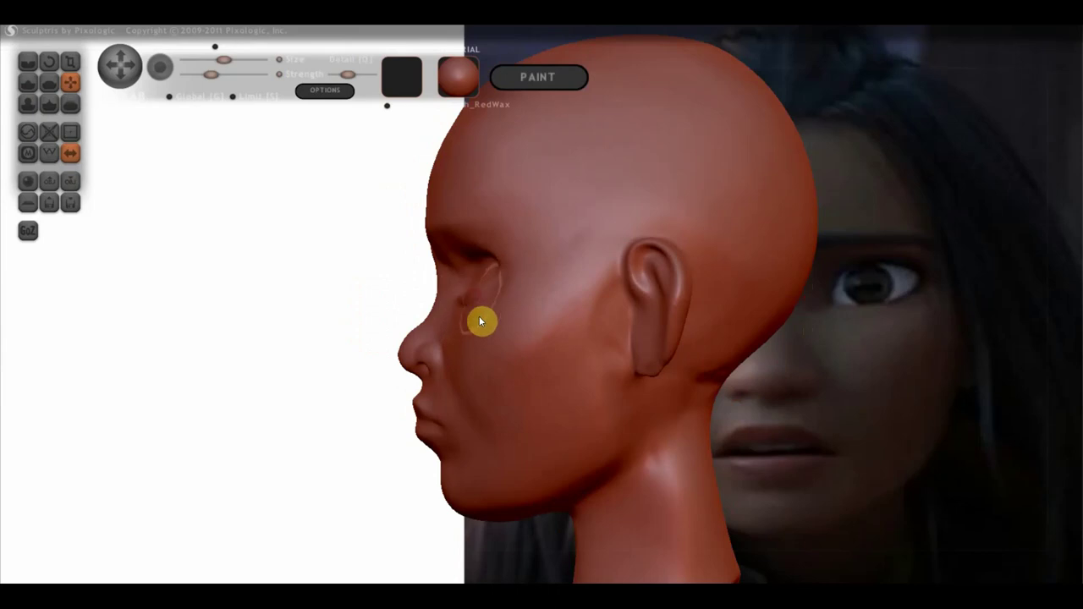
right_drag(474, 293, 546, 379)
scroll(500, 351, up, 3)
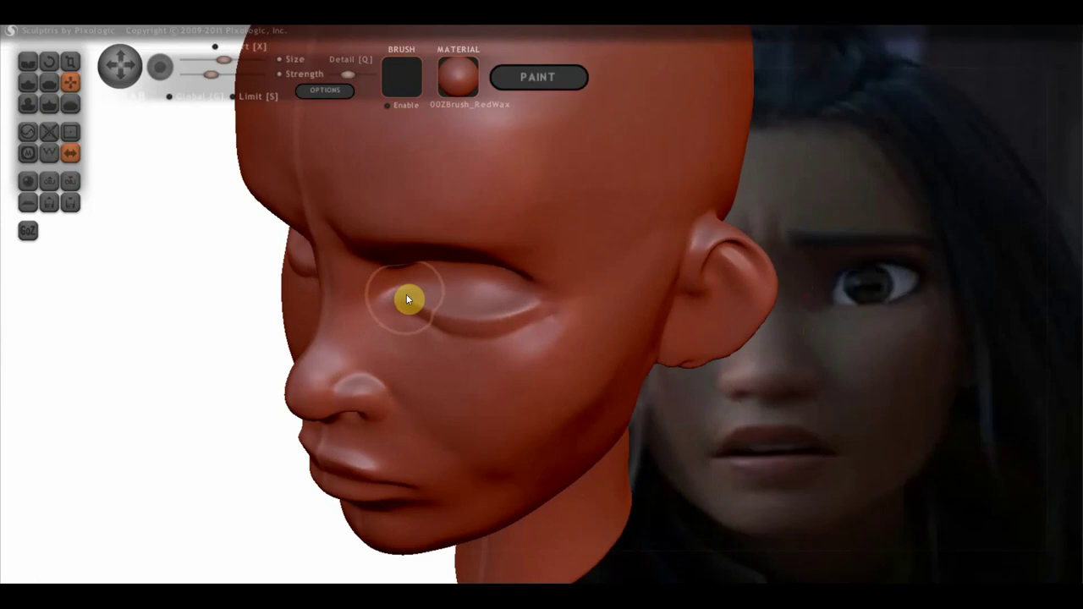
mouse_move(408, 311)
right_down()
mouse_move(518, 280)
mouse_move(395, 302)
right_up()
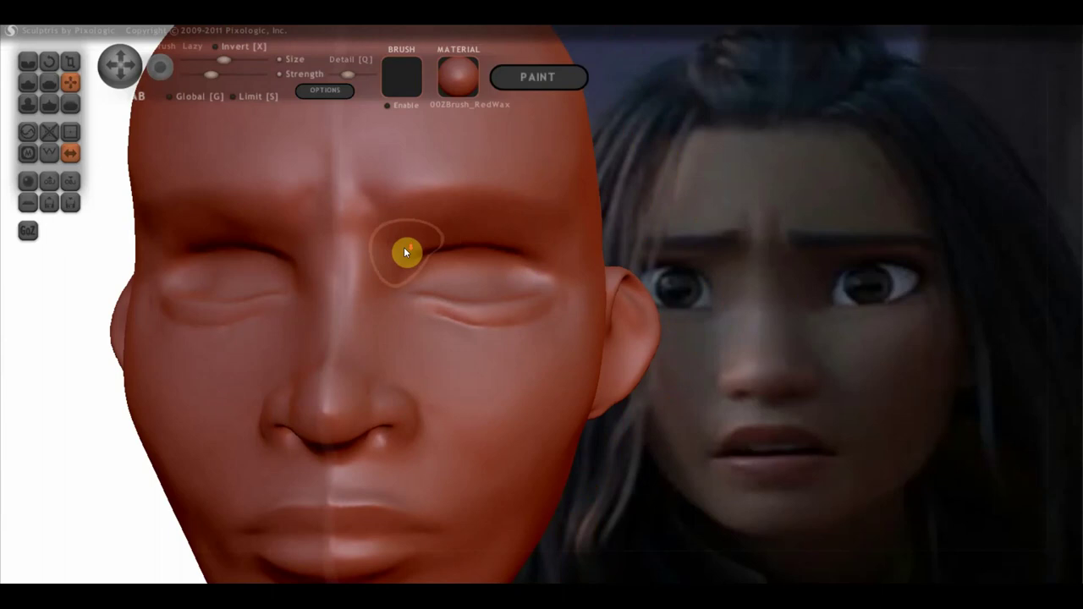
right_drag(403, 248, 441, 250)
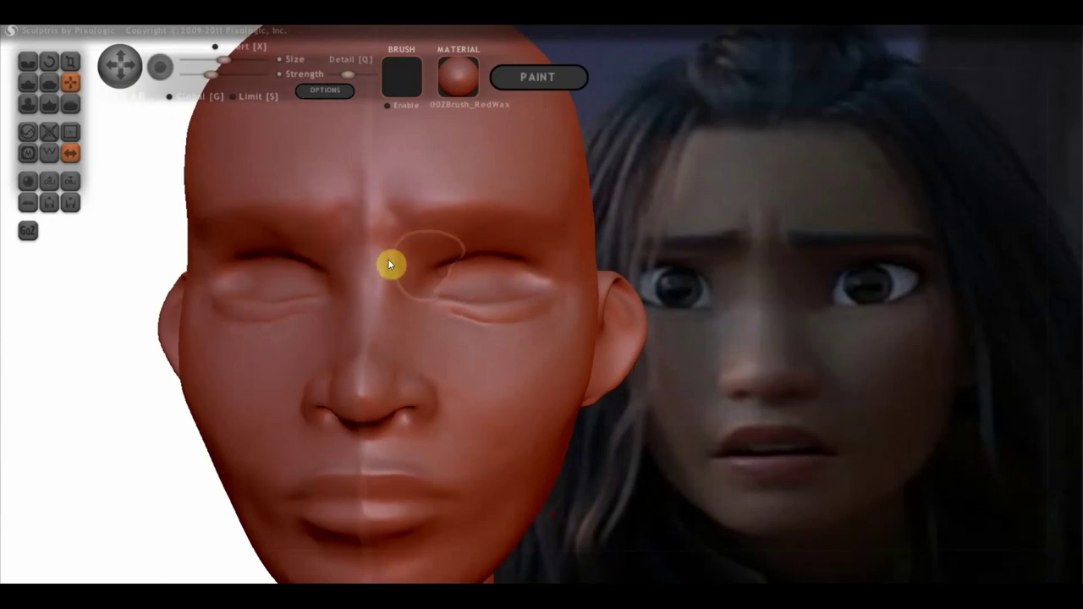
right_drag(331, 273, 309, 276)
click(49, 82)
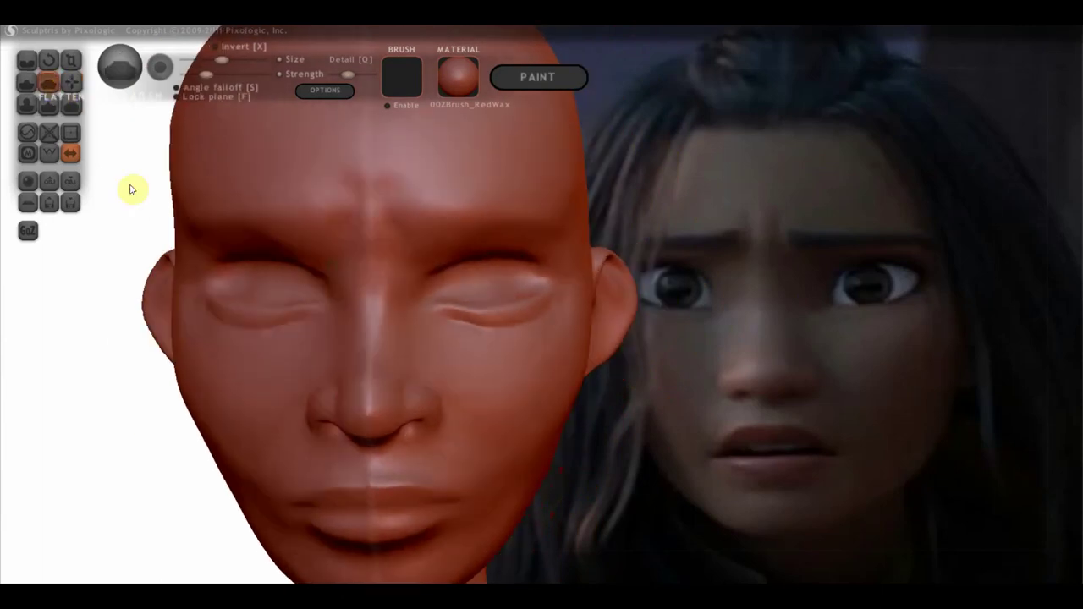
- Flatten the cheek surface while viewing the head in left profile
right_drag(217, 211, 300, 222)
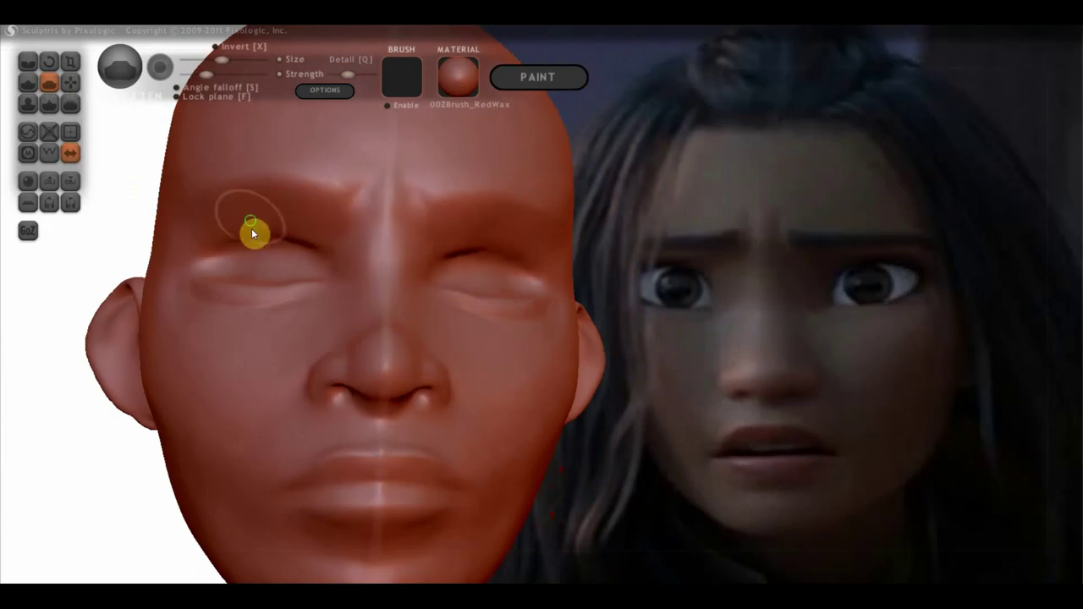
right_drag(251, 223, 228, 254)
right_drag(392, 251, 211, 233)
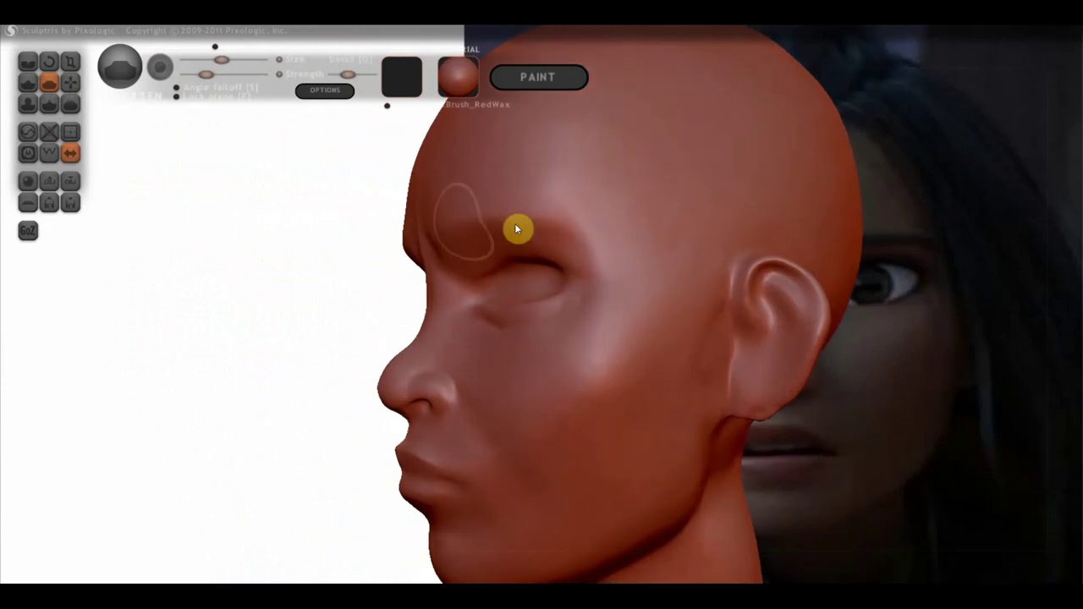
scroll(515, 229, down, 3)
right_drag(536, 237, 506, 239)
mouse_move(591, 319)
mouse_down()
mouse_move(494, 420)
mouse_move(582, 322)
mouse_move(496, 396)
mouse_move(568, 351)
mouse_up()
scroll(567, 352, down, 2)
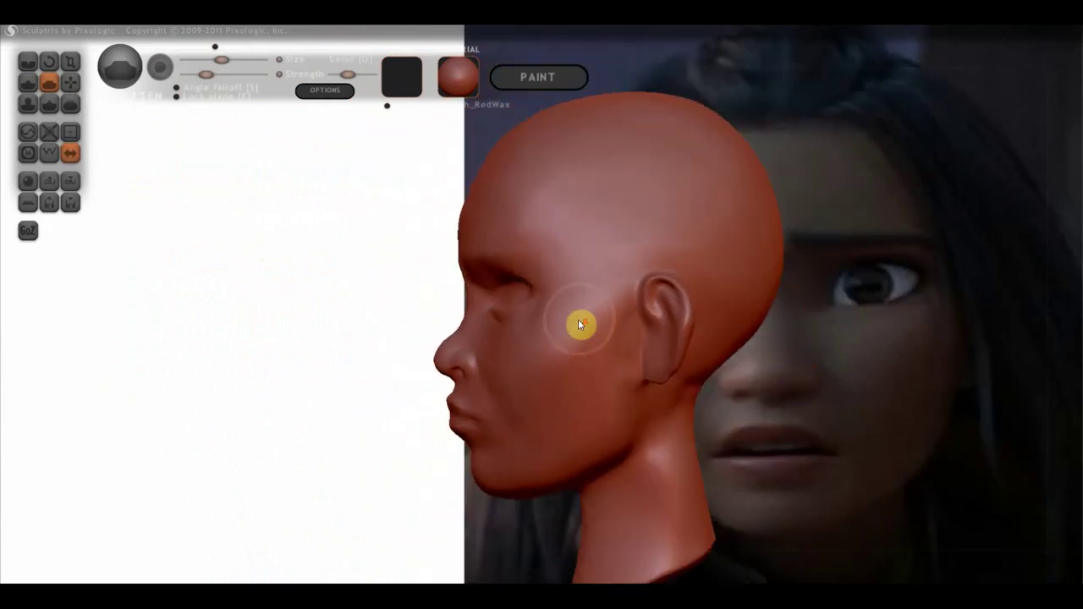
right_drag(578, 319, 564, 320)
mouse_move(594, 301)
mouse_down()
mouse_move(535, 380)
mouse_move(591, 328)
mouse_up()
- Smooth the outer eyelid corner toward the temple and review it from the front and below
right_drag(591, 328, 666, 335)
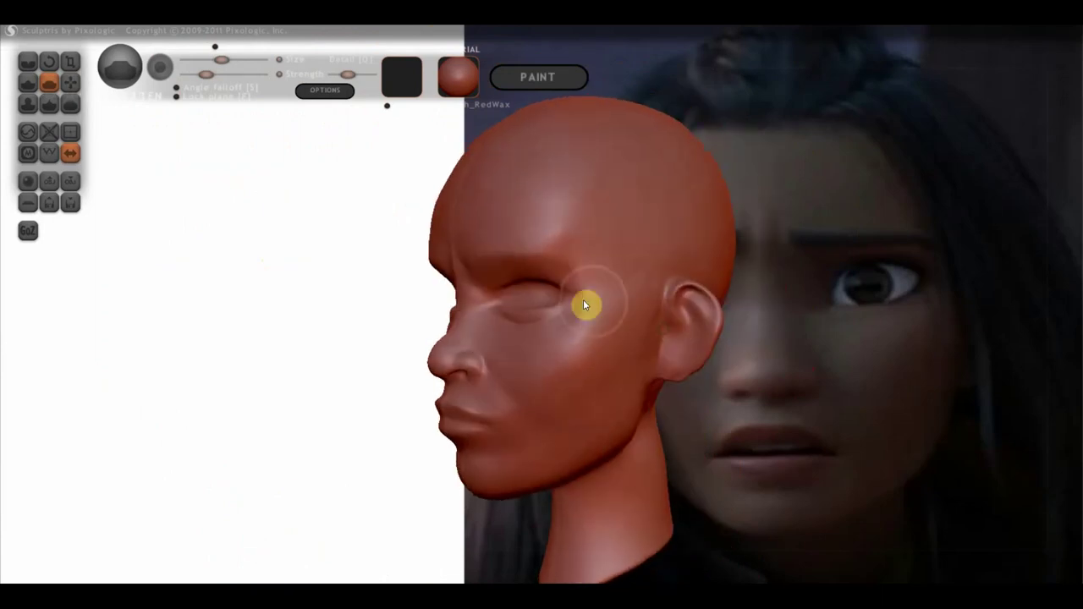
scroll(583, 298, up, 2)
drag(584, 281, 574, 291)
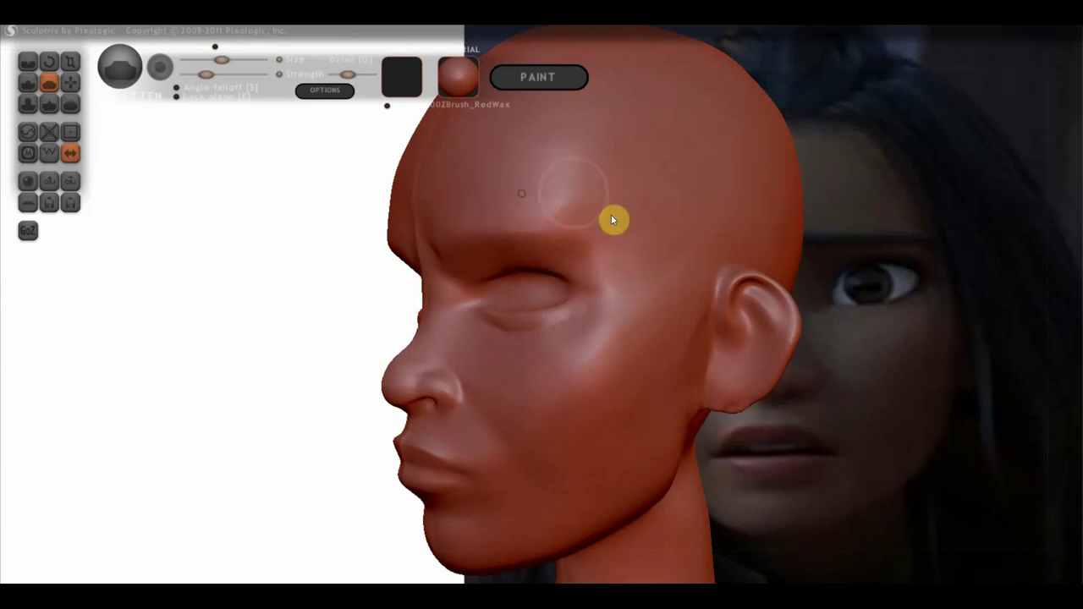
right_drag(636, 248, 735, 257)
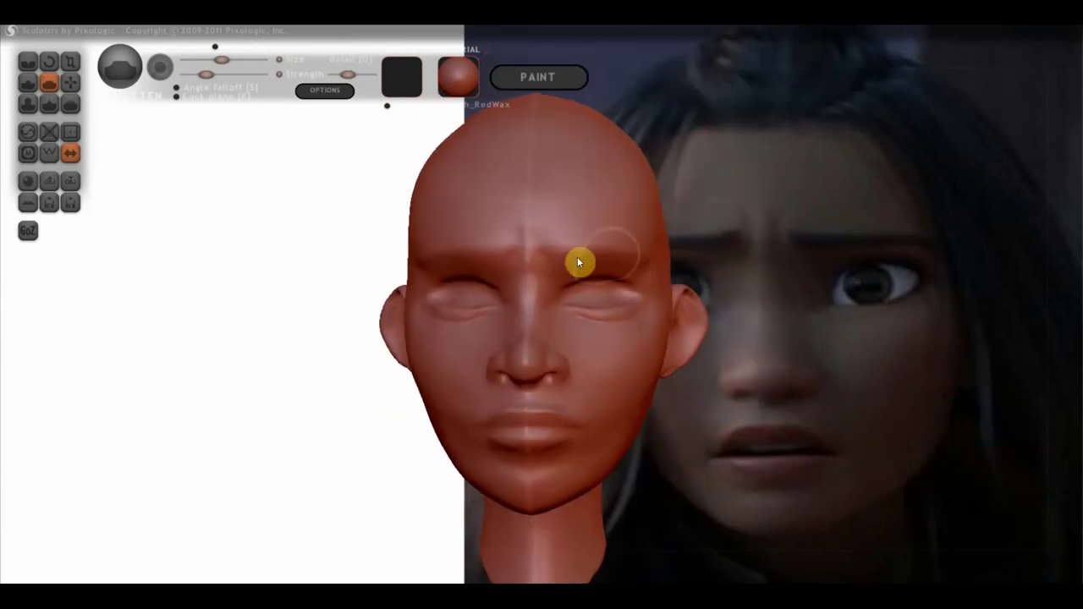
right_drag(596, 224, 598, 113)
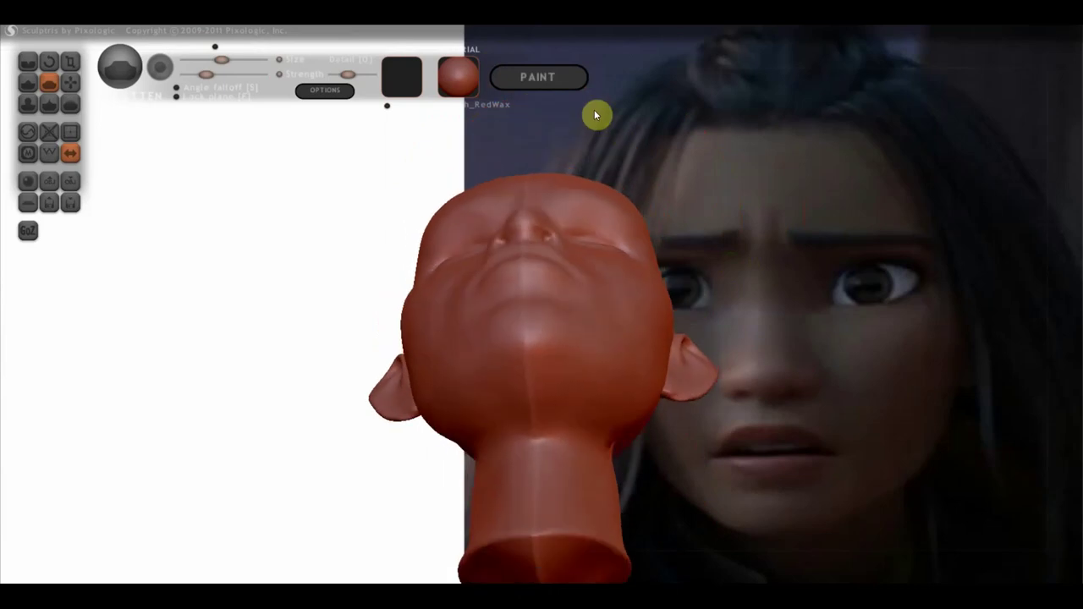
click(71, 81)
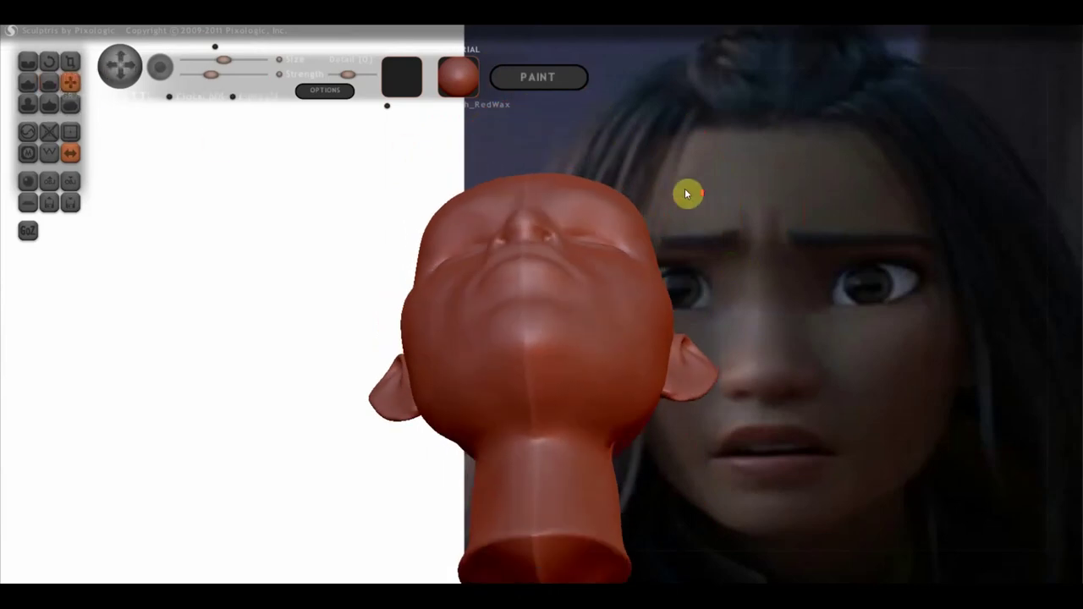
- Reshape the forehead near the hairline and deepen the brow furrows and central forehead crease
scroll(682, 188, up, 3)
scroll(613, 174, down, 3)
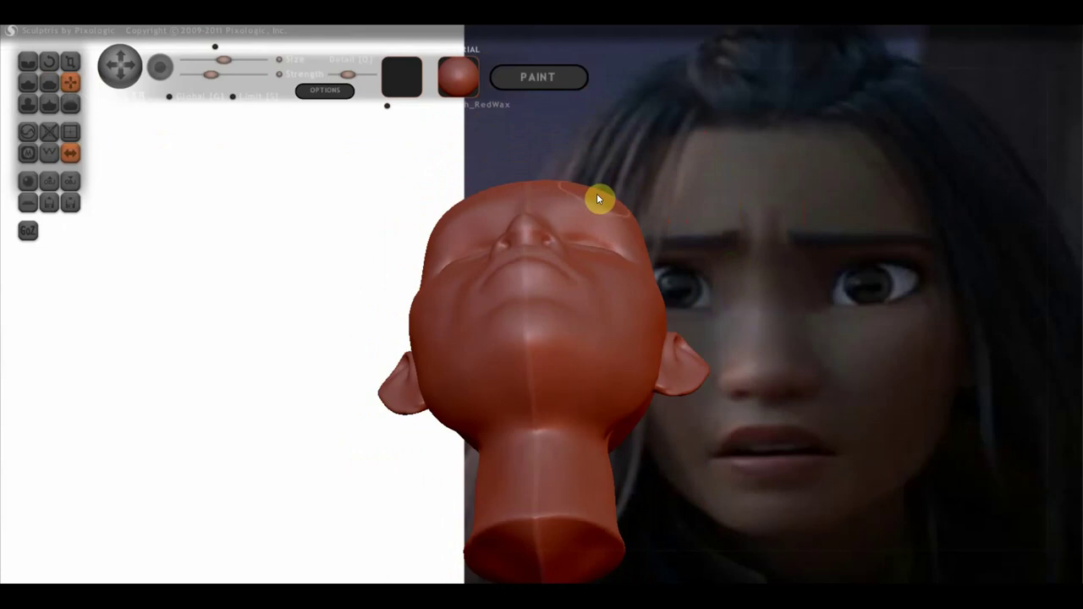
drag(599, 205, 631, 220)
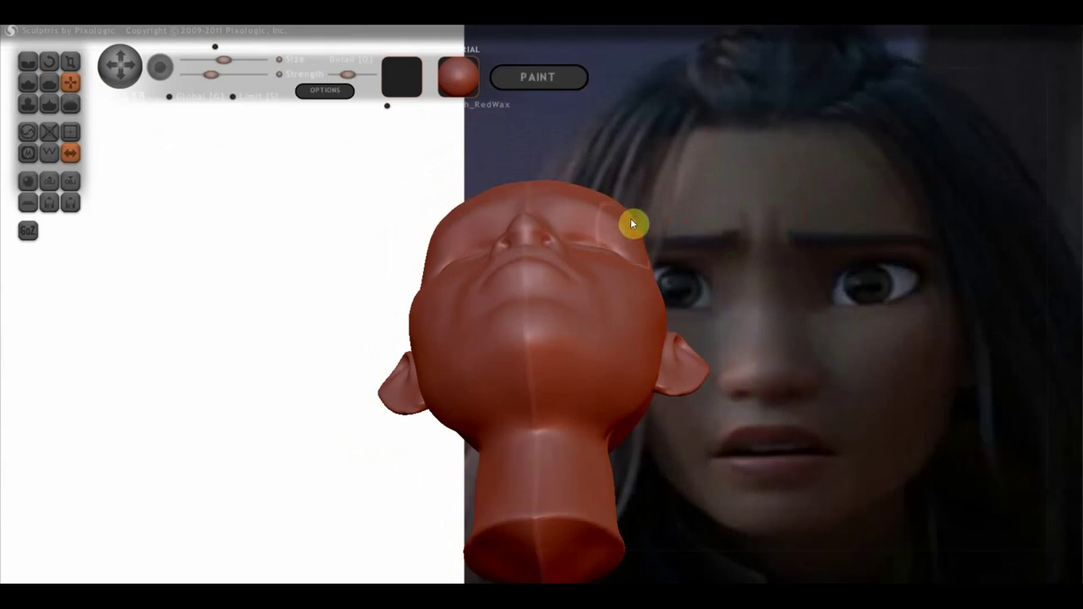
mouse_move(630, 217)
right_down()
mouse_move(593, 333)
mouse_move(645, 325)
right_up()
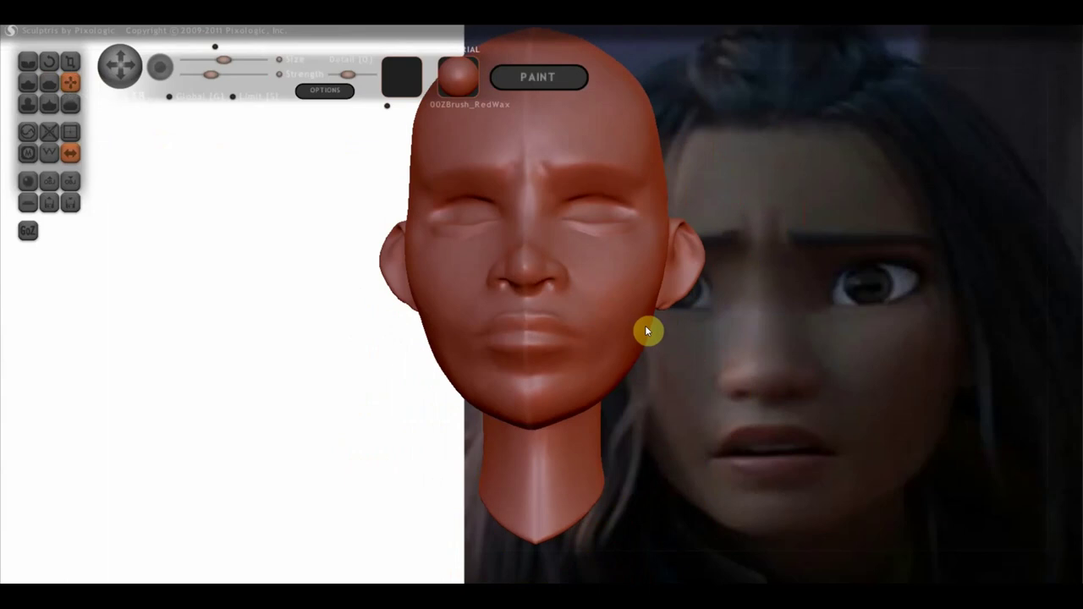
scroll(629, 156, up, 2)
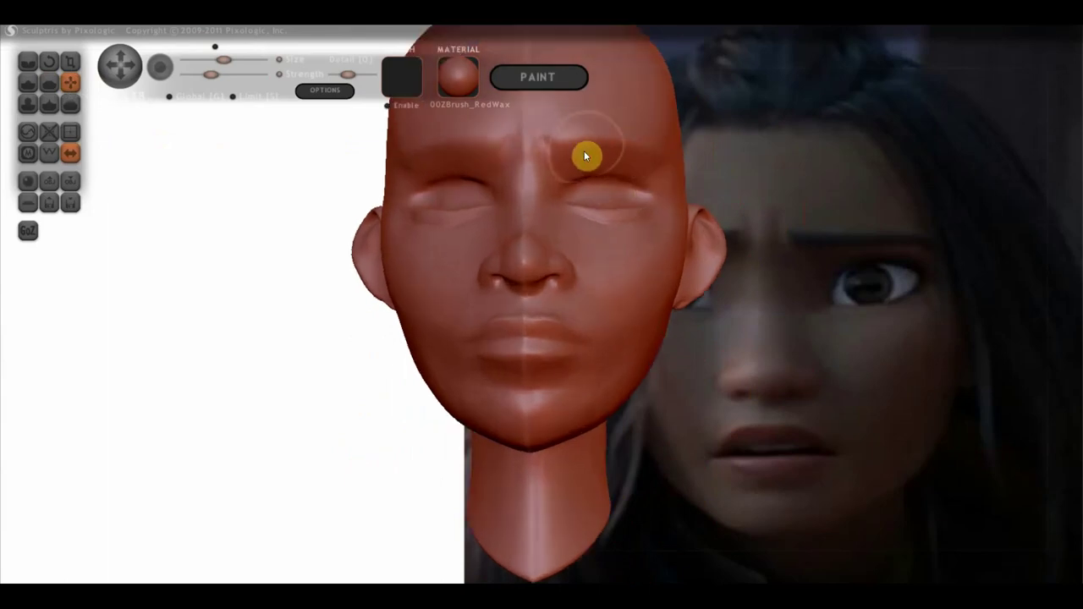
mouse_move(547, 136)
mouse_down()
mouse_move(583, 141)
mouse_move(608, 128)
mouse_up()
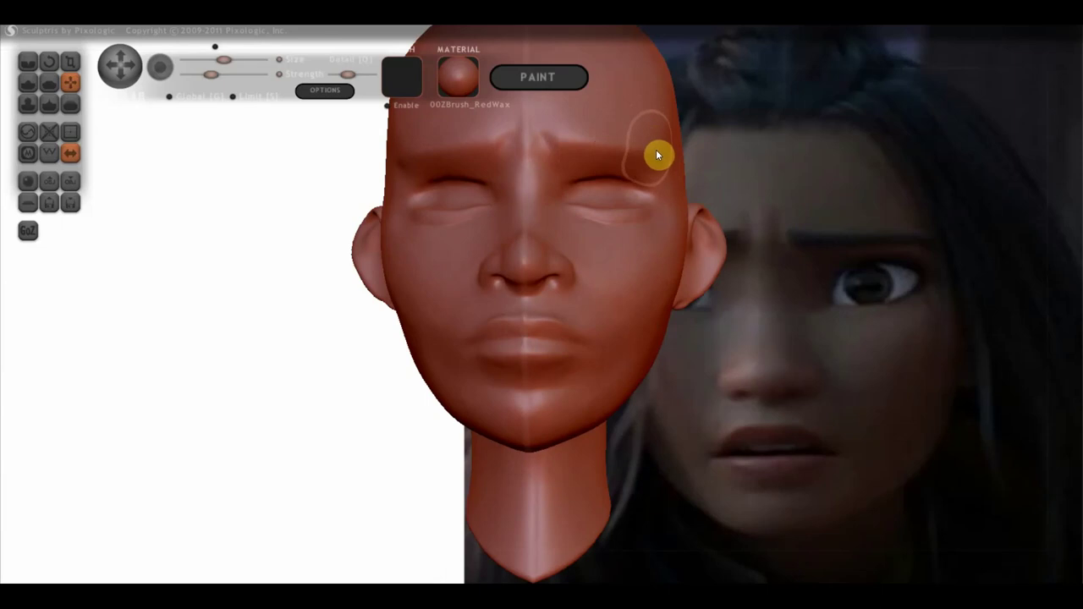
- Compare the head with the reference from side, three-quarter, front and under-chin views
mouse_move(693, 187)
mouse_down()
mouse_move(664, 219)
mouse_move(670, 236)
mouse_move(598, 176)
mouse_move(544, 204)
mouse_move(580, 187)
mouse_move(586, 239)
mouse_move(723, 259)
mouse_move(767, 252)
mouse_move(704, 256)
mouse_up()
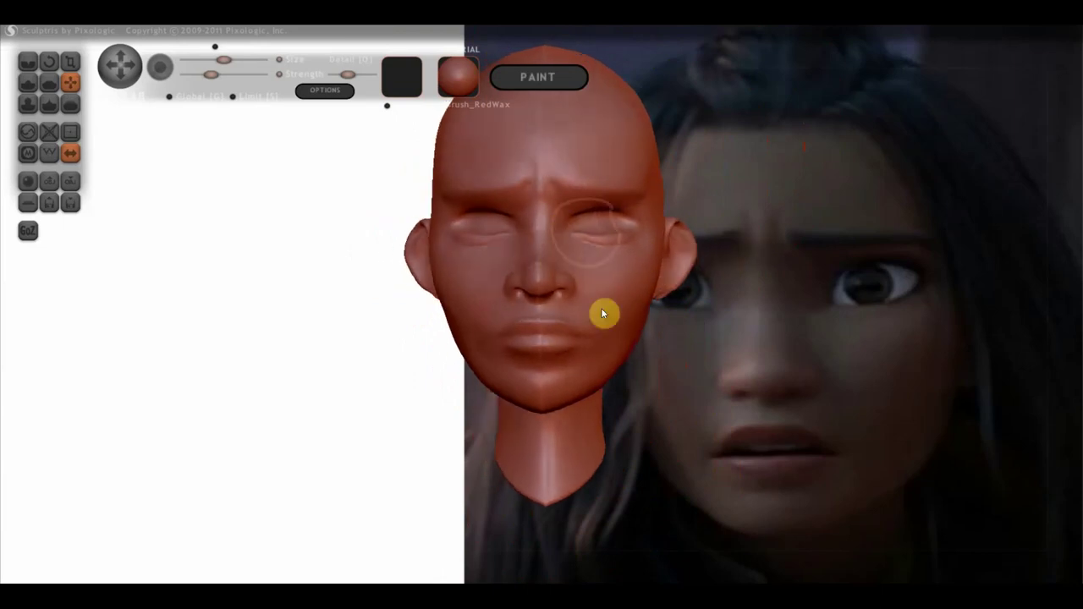
scroll(582, 310, up, 2)
scroll(603, 303, up, 2)
mouse_move(604, 304)
mouse_down()
mouse_move(750, 303)
mouse_move(545, 304)
mouse_up()
scroll(546, 300, down, 3)
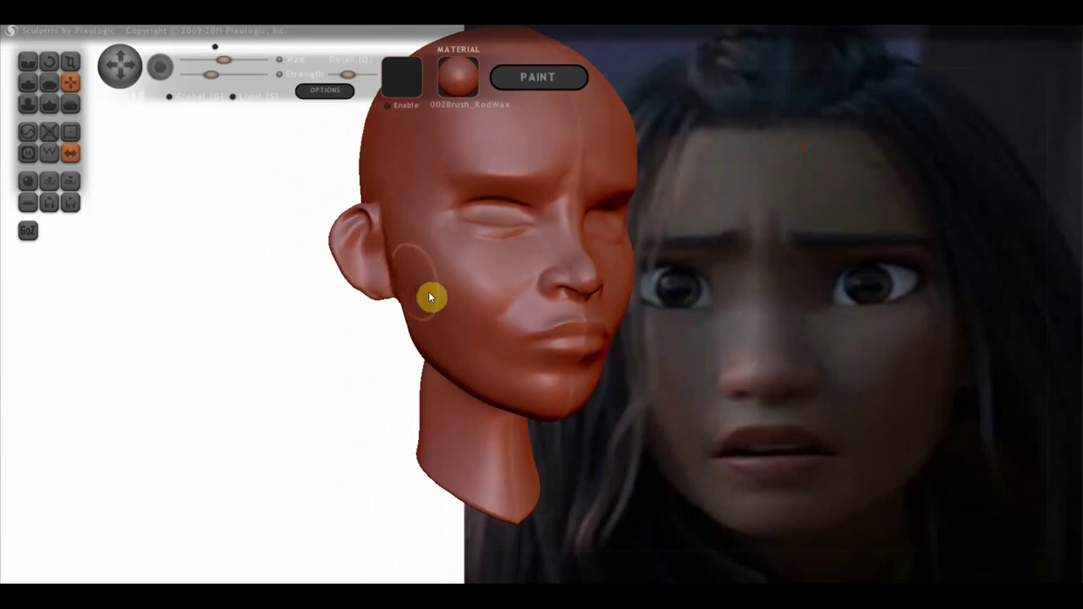
right_drag(435, 298, 411, 307)
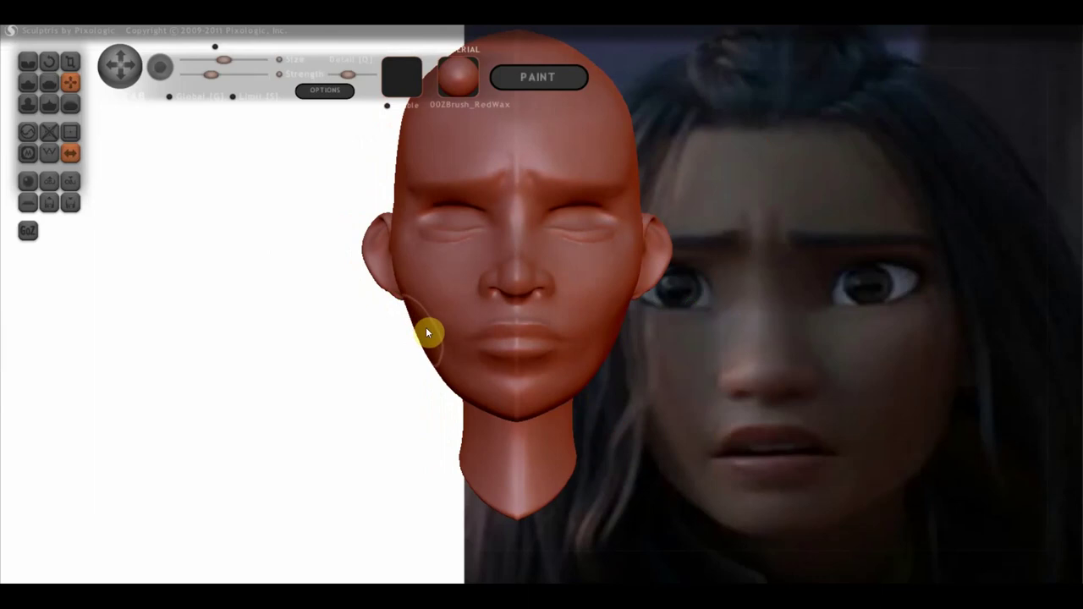
right_drag(427, 331, 508, 258)
scroll(508, 259, up, 2)
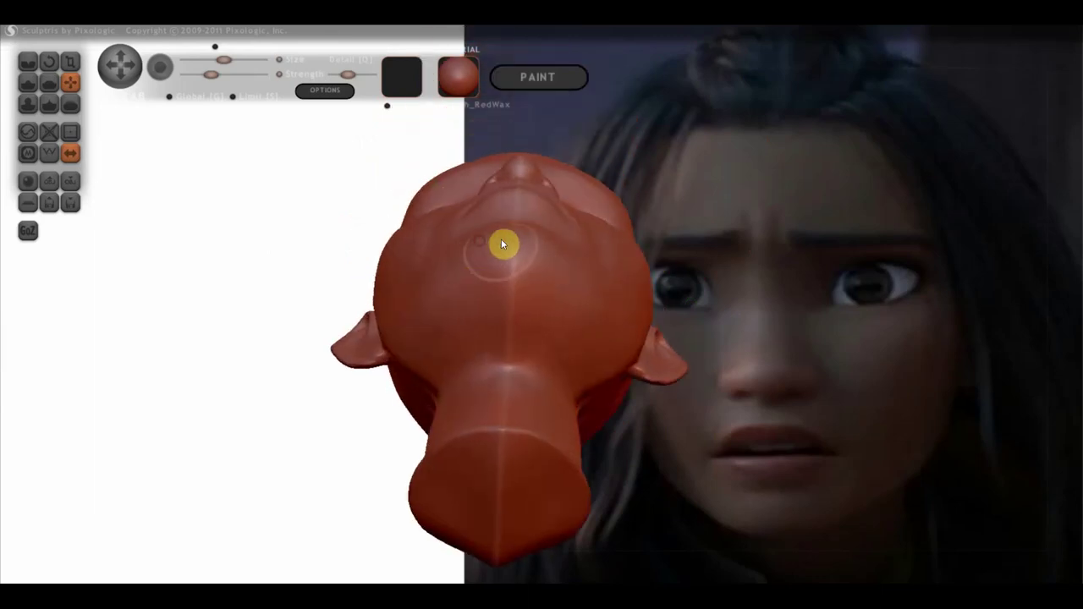
right_drag(513, 245, 517, 398)
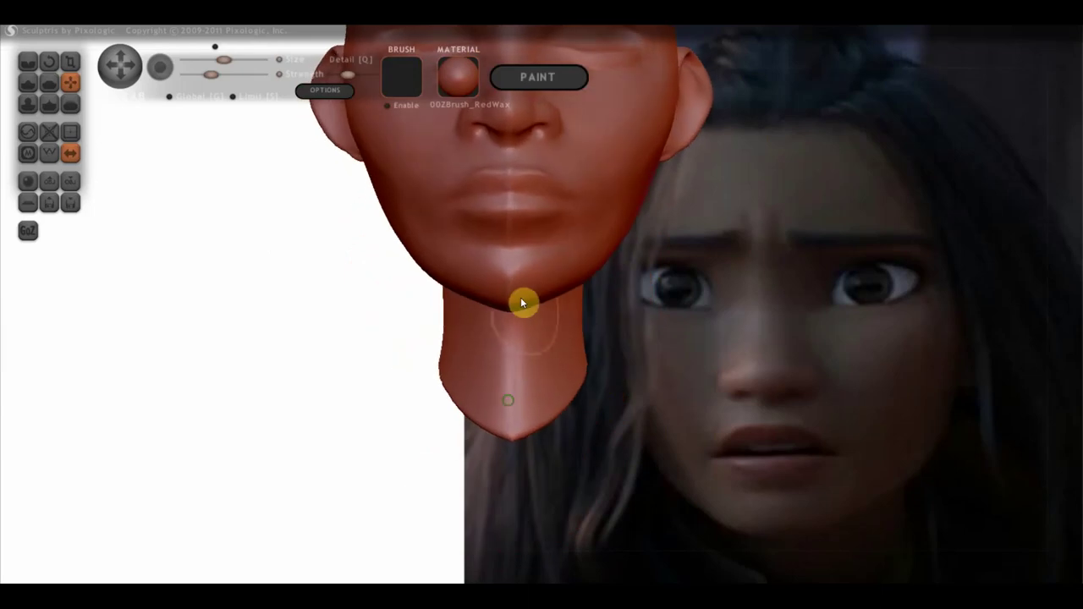
right_drag(524, 300, 721, 273)
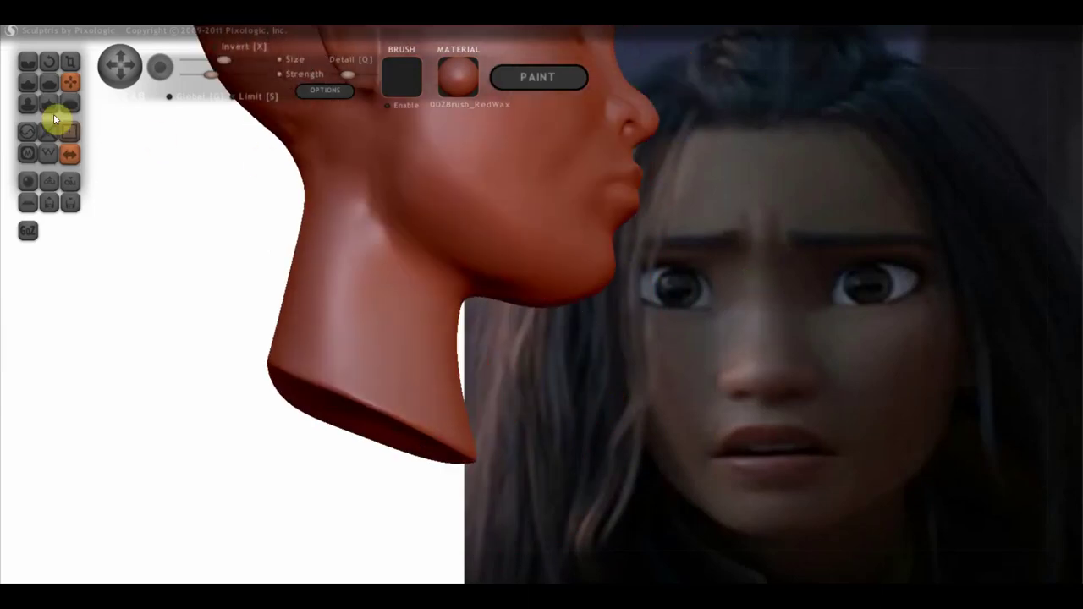
click(49, 82)
- Orbit the head to inspect its underside, top, back and neck in profile
right_drag(372, 203, 584, 251)
mouse_move(540, 296)
right_down()
mouse_move(554, 248)
mouse_move(551, 275)
right_up()
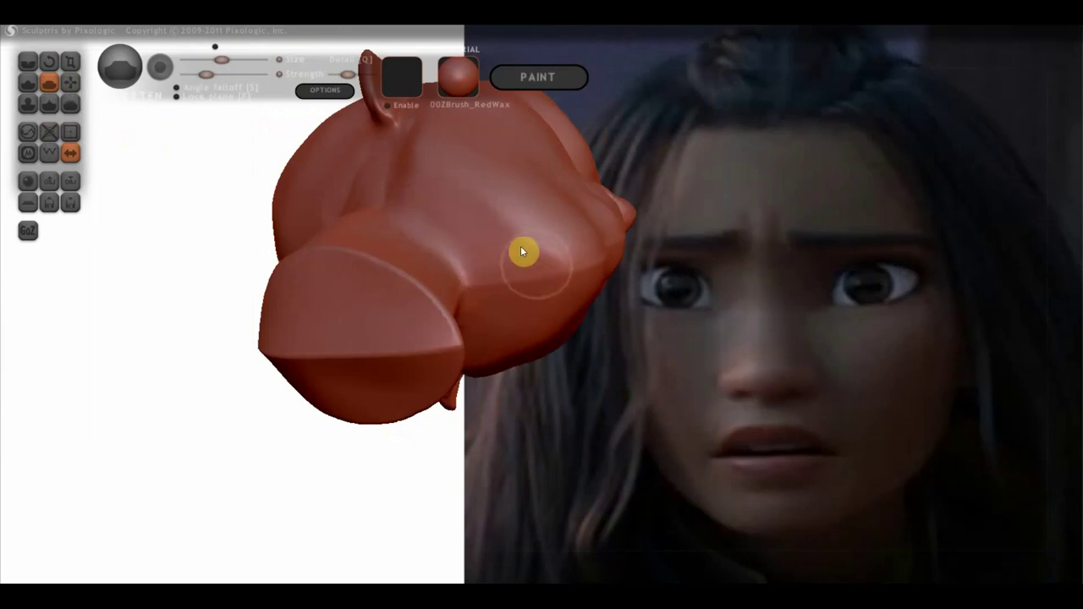
mouse_move(528, 273)
right_down()
mouse_move(549, 343)
mouse_move(561, 228)
mouse_move(553, 179)
right_up()
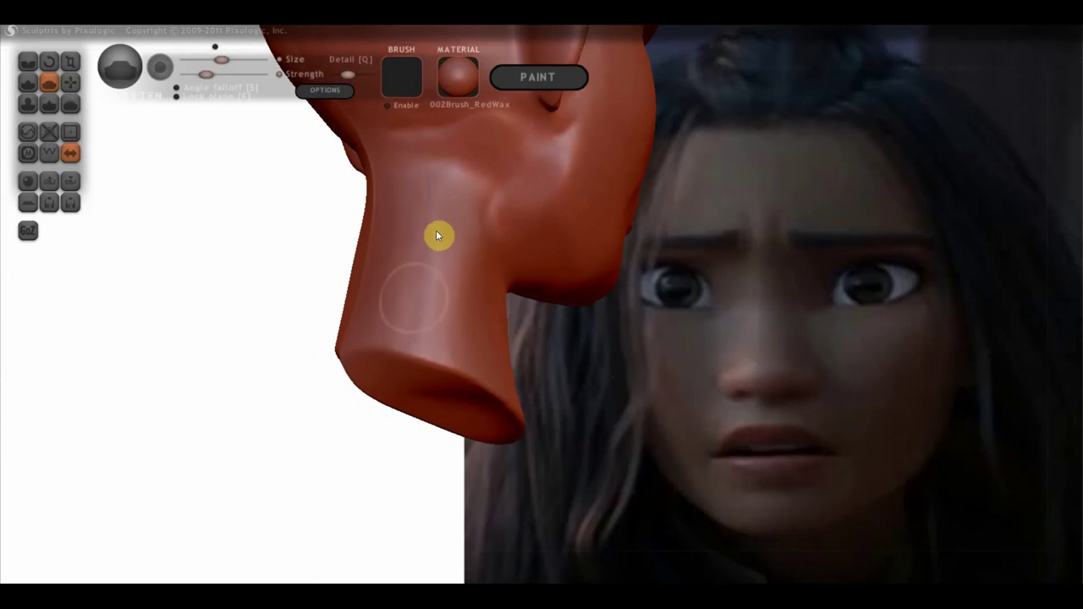
right_drag(519, 243, 459, 239)
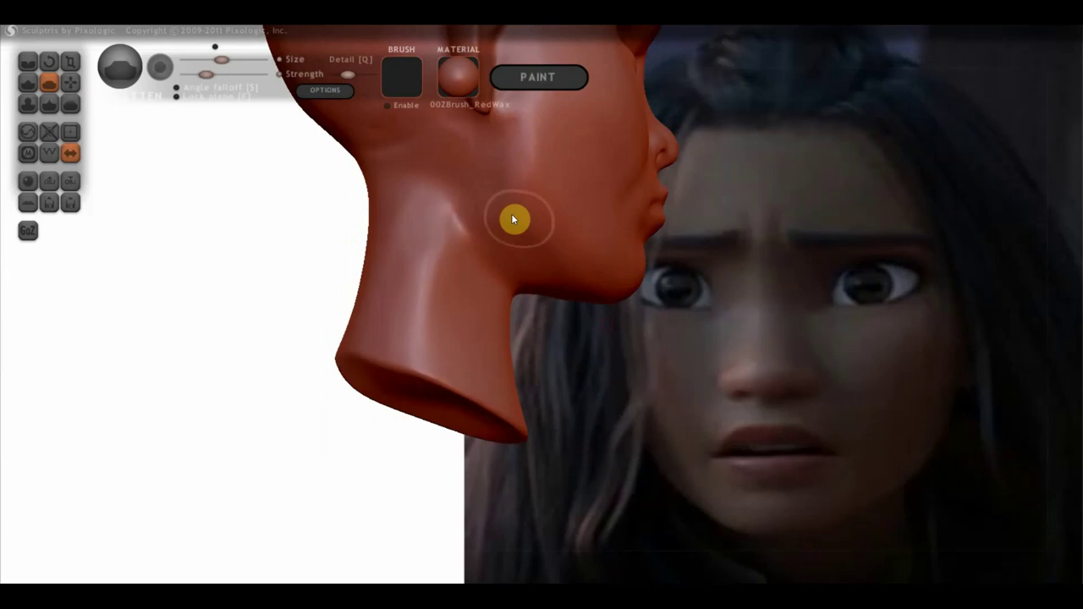
mouse_move(536, 298)
right_down()
mouse_move(435, 306)
mouse_move(464, 296)
mouse_move(505, 234)
mouse_move(545, 232)
right_up()
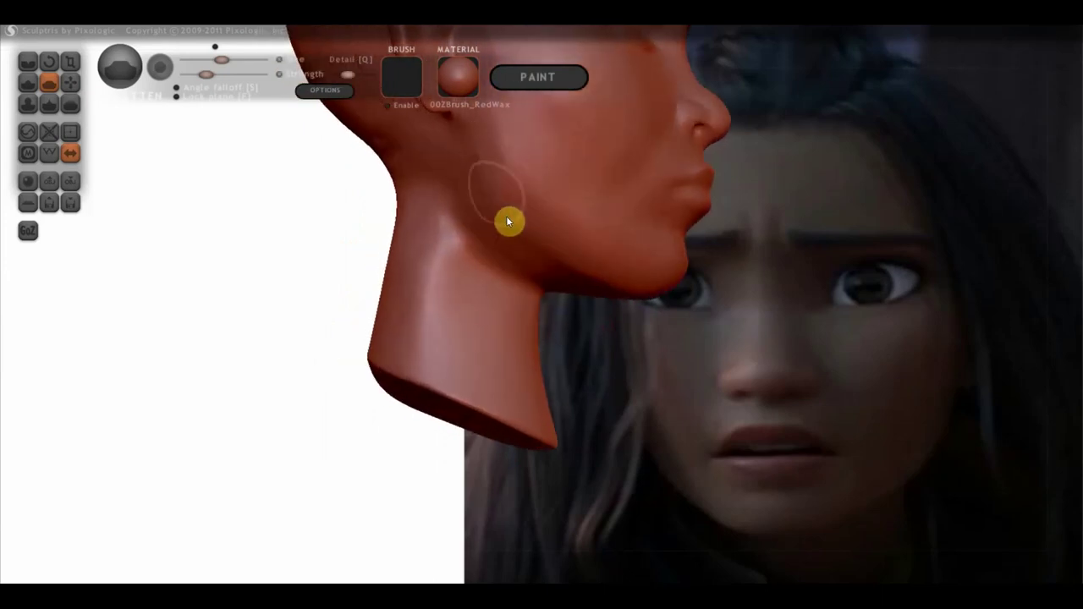
mouse_move(599, 276)
right_down()
mouse_move(619, 300)
mouse_move(728, 347)
right_up()
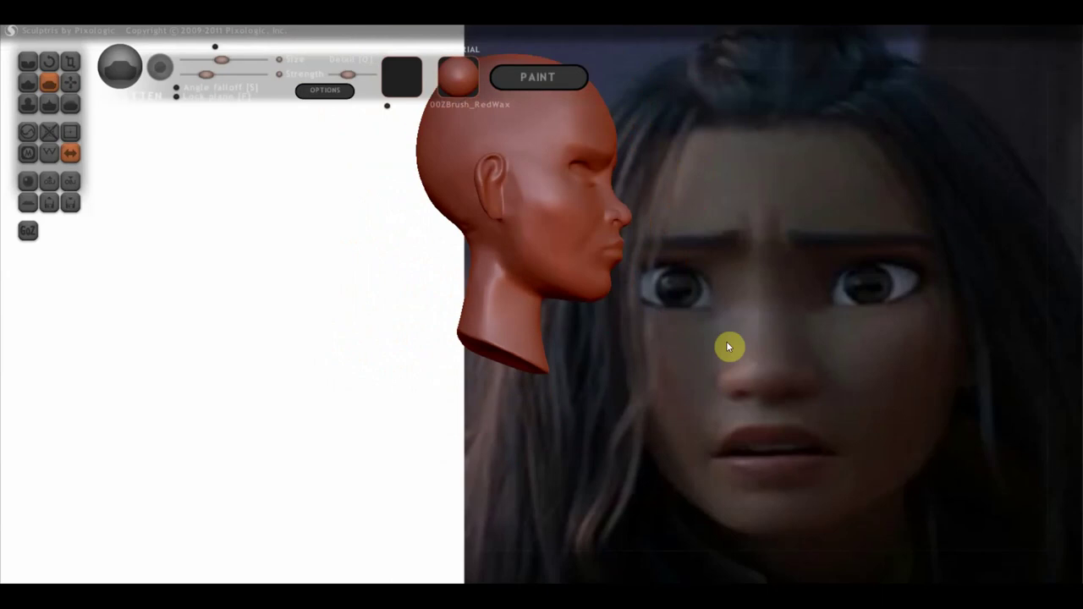
mouse_move(687, 310)
right_down()
mouse_move(564, 454)
mouse_move(411, 447)
right_up()
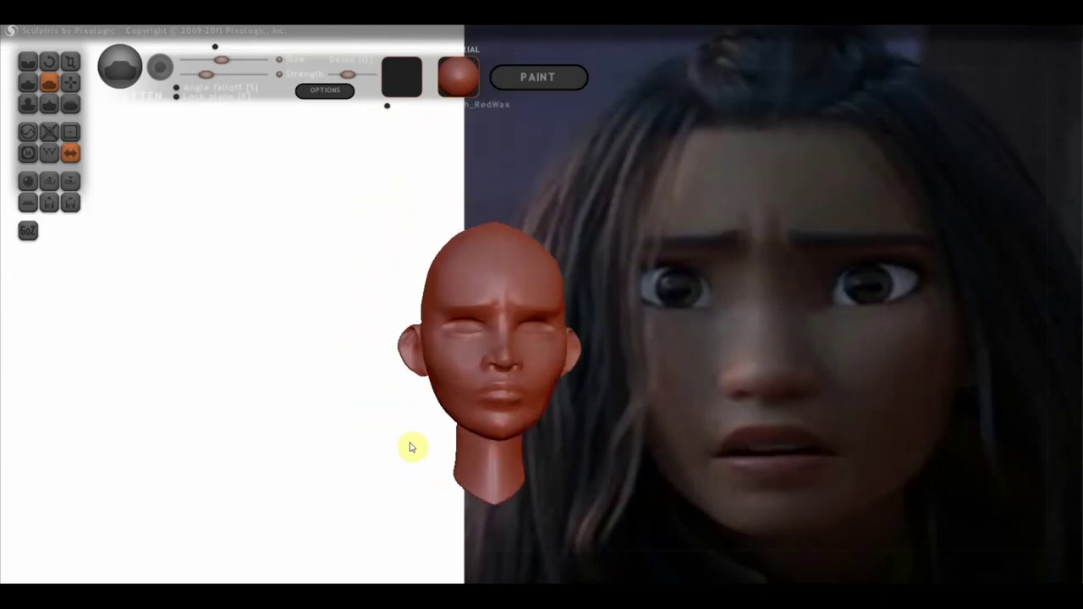
mouse_move(573, 442)
right_down()
mouse_move(537, 382)
mouse_move(563, 388)
mouse_move(548, 367)
right_up()
scroll(537, 386, up, 3)
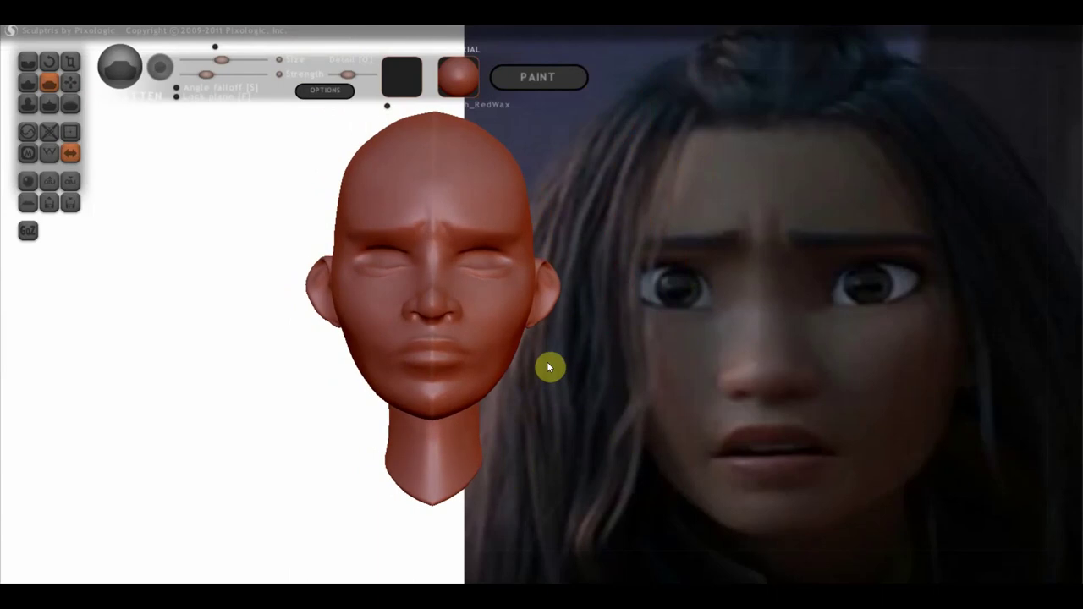
mouse_move(548, 368)
right_down()
mouse_move(604, 378)
mouse_move(575, 387)
mouse_move(543, 373)
mouse_move(478, 292)
right_up()
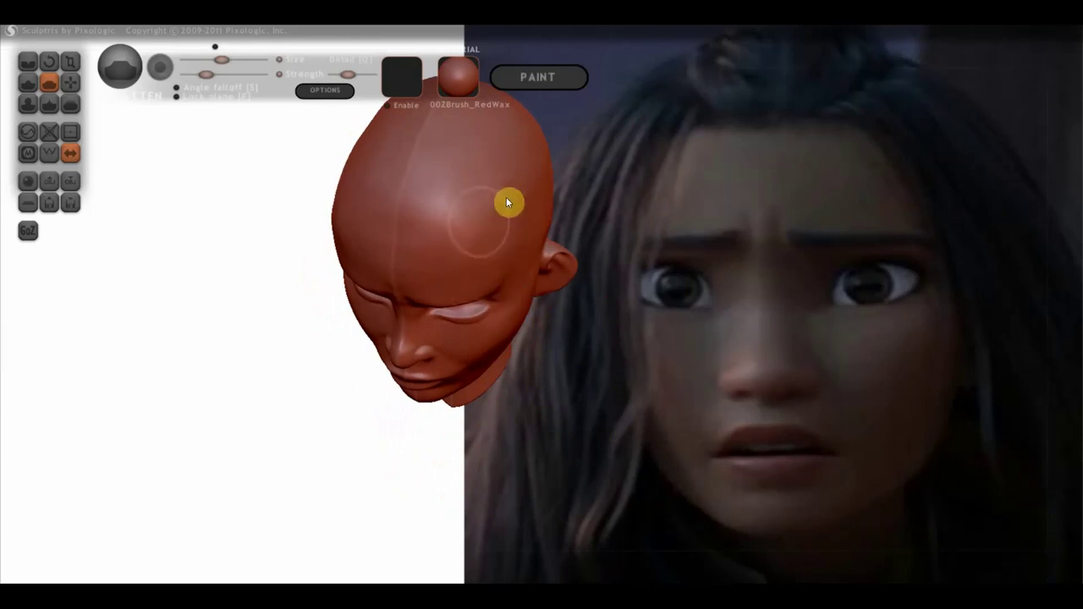
mouse_move(459, 276)
right_down()
mouse_move(528, 225)
mouse_move(564, 229)
right_up()
- Overlay an enlarged front view on the reference image and compare the face and profile
mouse_move(563, 229)
alt+mouse_down()
mouse_move(609, 281)
mouse_move(890, 298)
alt+mouse_up()
right_drag(890, 300, 827, 310)
scroll(864, 422, up, 3)
scroll(864, 422, down, 1)
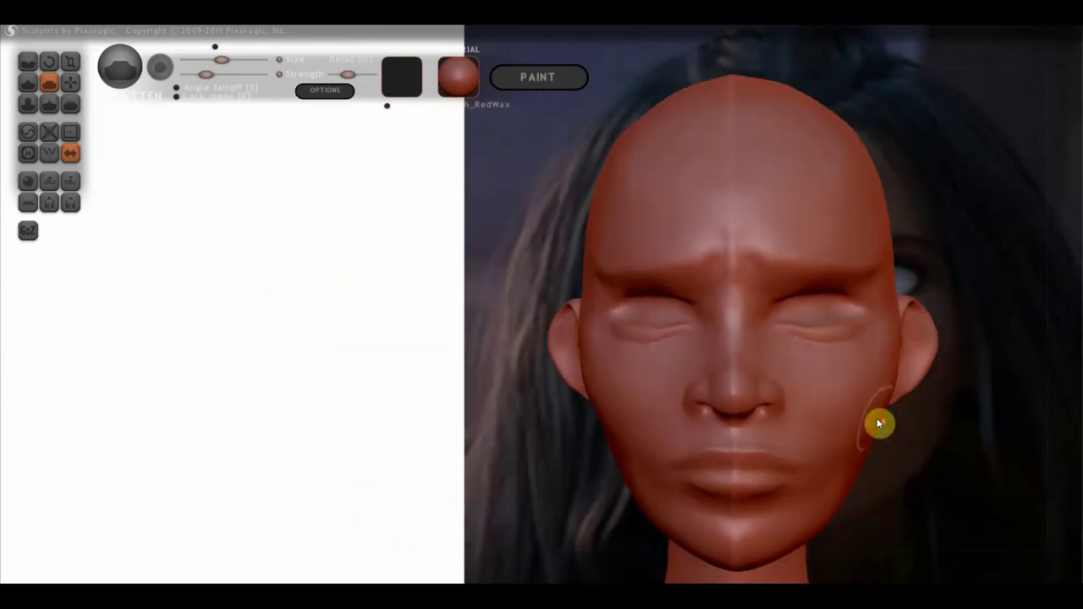
alt+drag(877, 418, 945, 395)
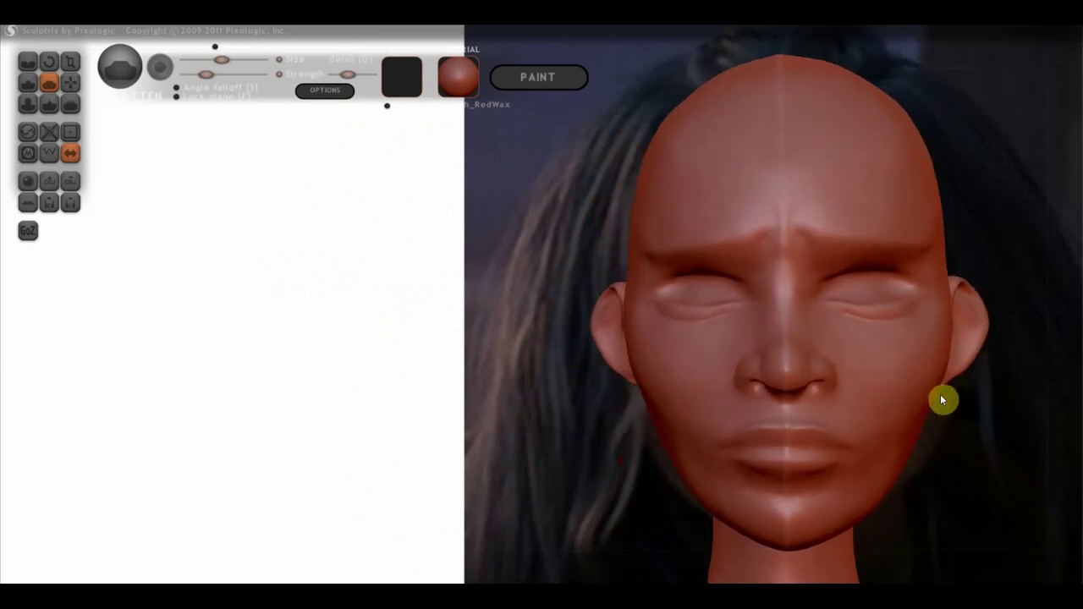
mouse_move(938, 428)
mouse_down()
mouse_move(852, 444)
mouse_move(807, 405)
mouse_move(752, 418)
mouse_up()
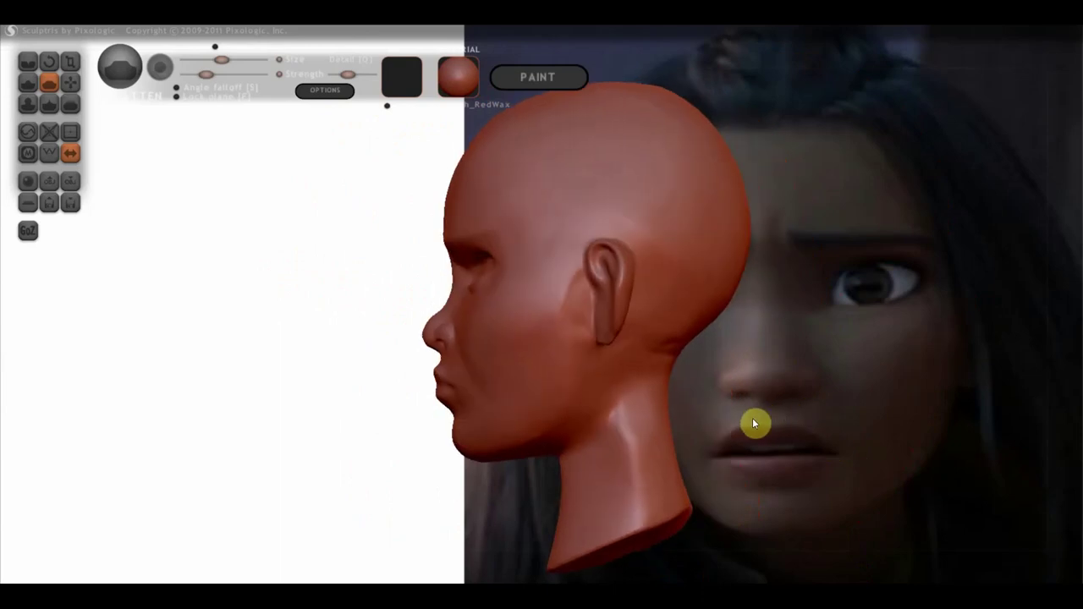
scroll(601, 343, up, 3)
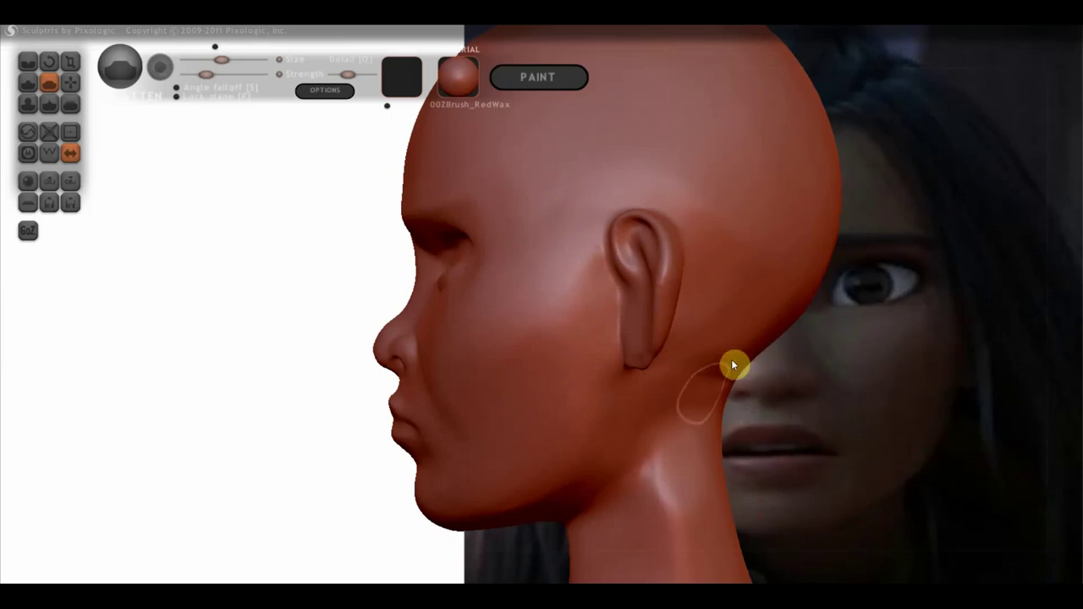
scroll(675, 503, down, 1)
scroll(677, 491, down, 3)
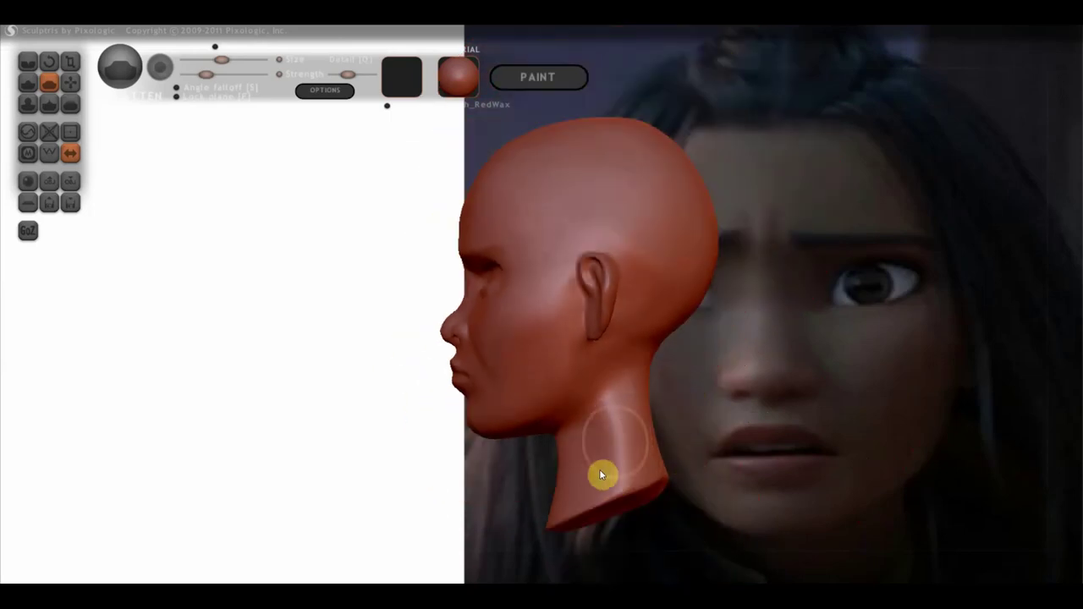
right_drag(605, 447, 835, 449)
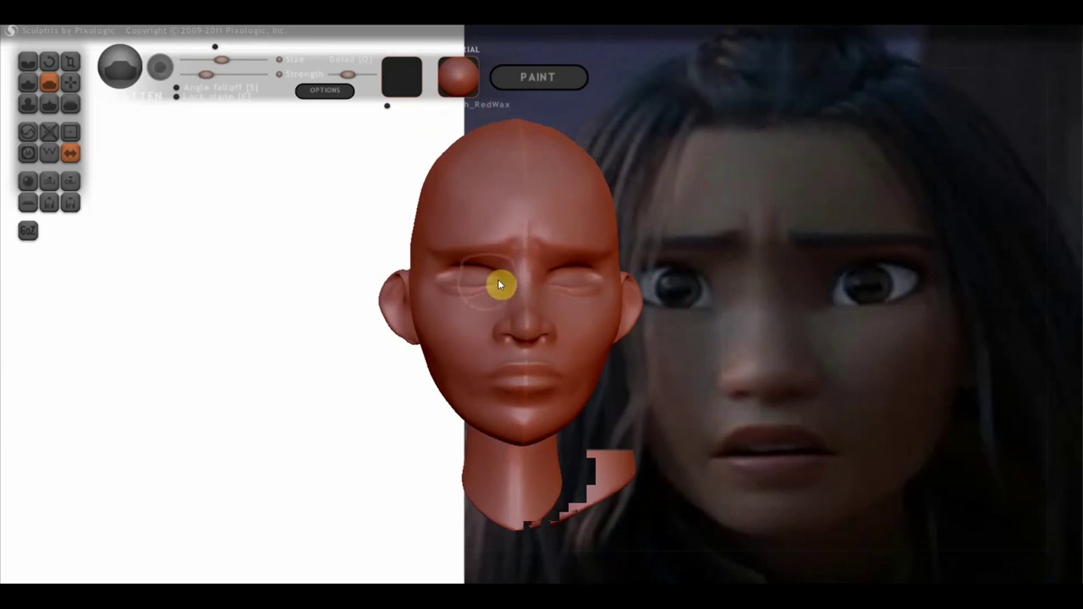
scroll(955, 302, up, 2)
scroll(610, 387, up, 2)
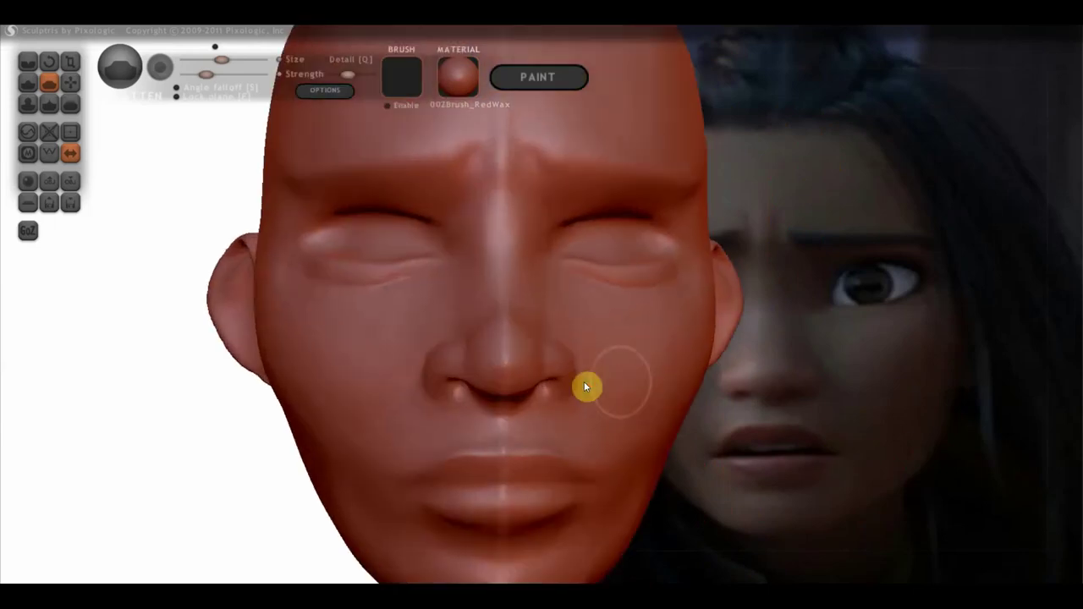
scroll(550, 402, down, 2)
scroll(482, 474, down, 1)
- Check the back of the head, then return to a close front view
mouse_move(455, 526)
right_down()
mouse_move(608, 436)
mouse_move(846, 479)
mouse_move(749, 378)
mouse_move(738, 426)
right_up()
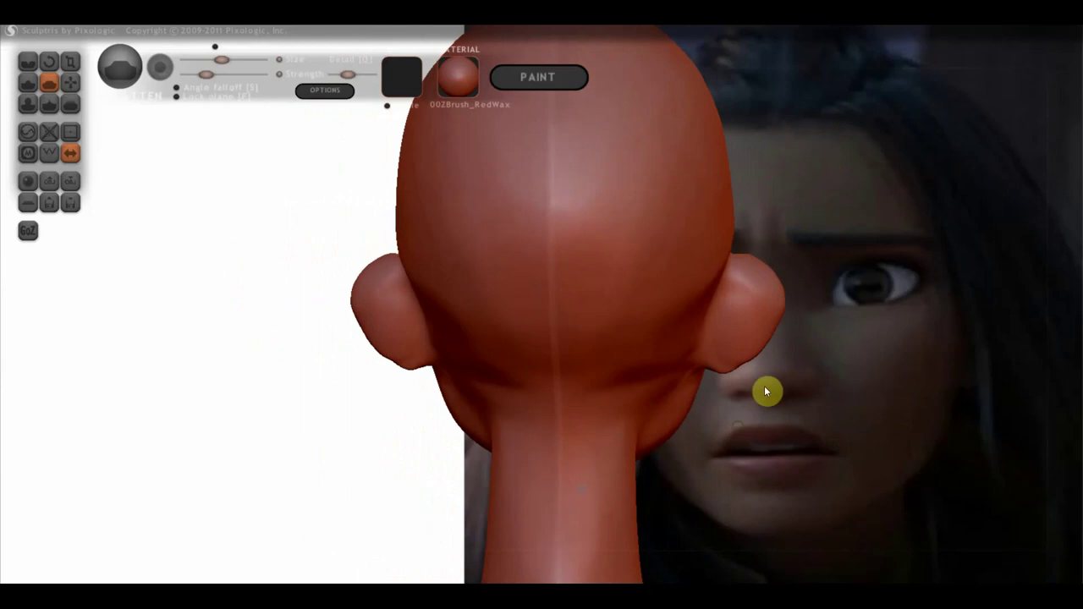
scroll(643, 312, down, 2)
scroll(656, 319, down, 1)
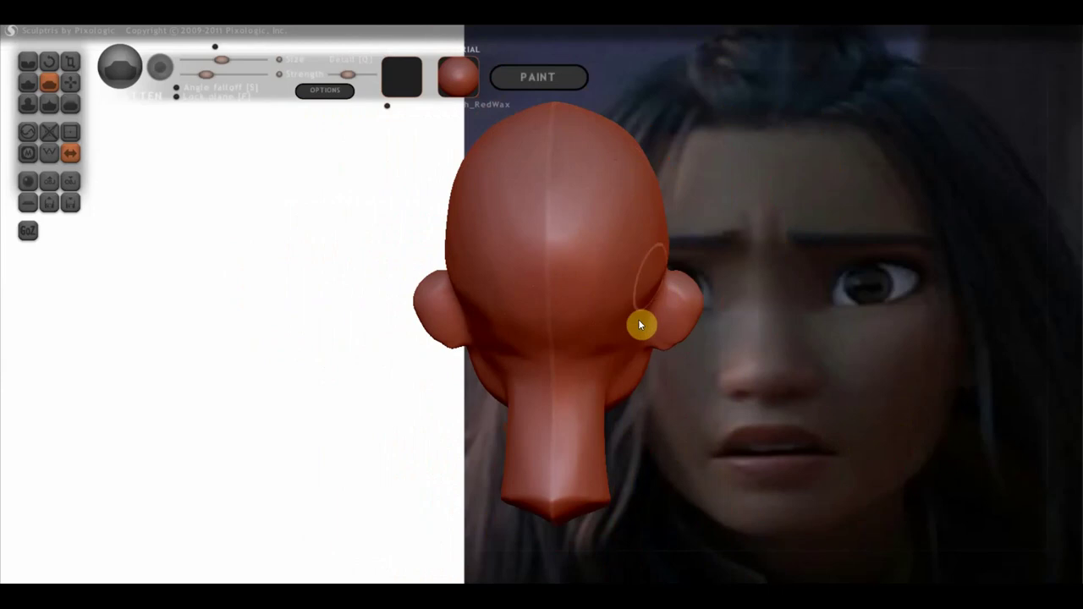
drag(477, 395, 214, 389)
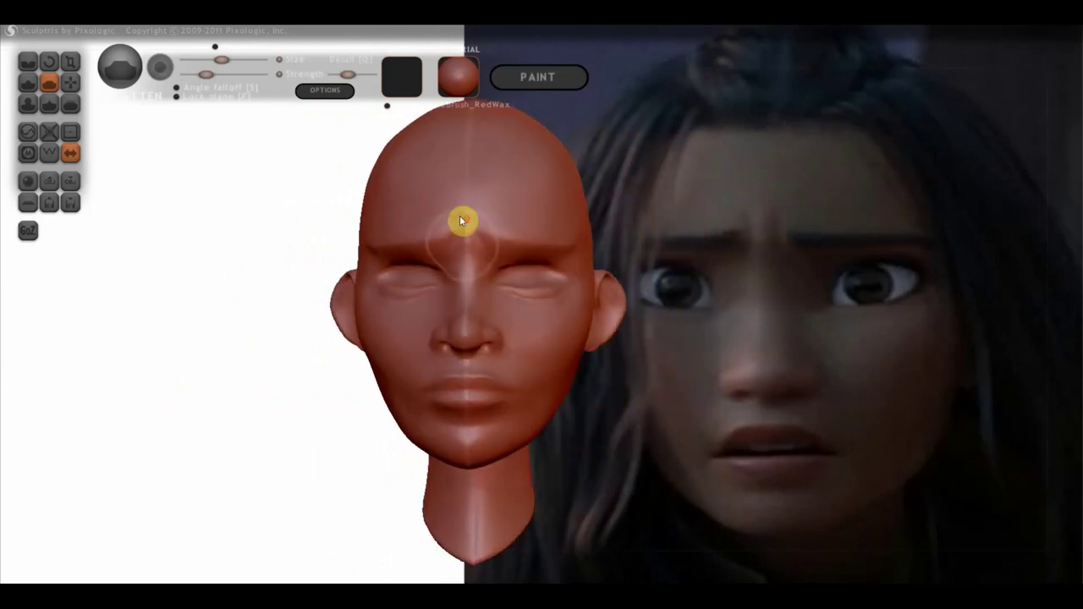
scroll(459, 215, up, 2)
scroll(469, 215, up, 2)
click(28, 62)
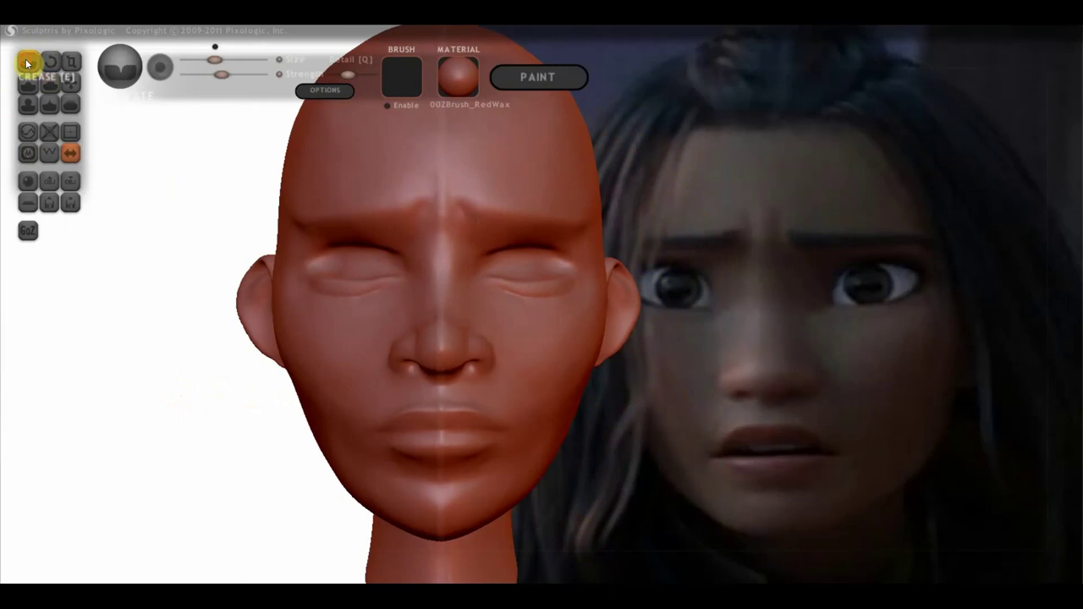
- Cut worried furrow grooves between the eyebrows with the Crease brush
scroll(368, 165, up, 2)
drag(375, 162, 368, 222)
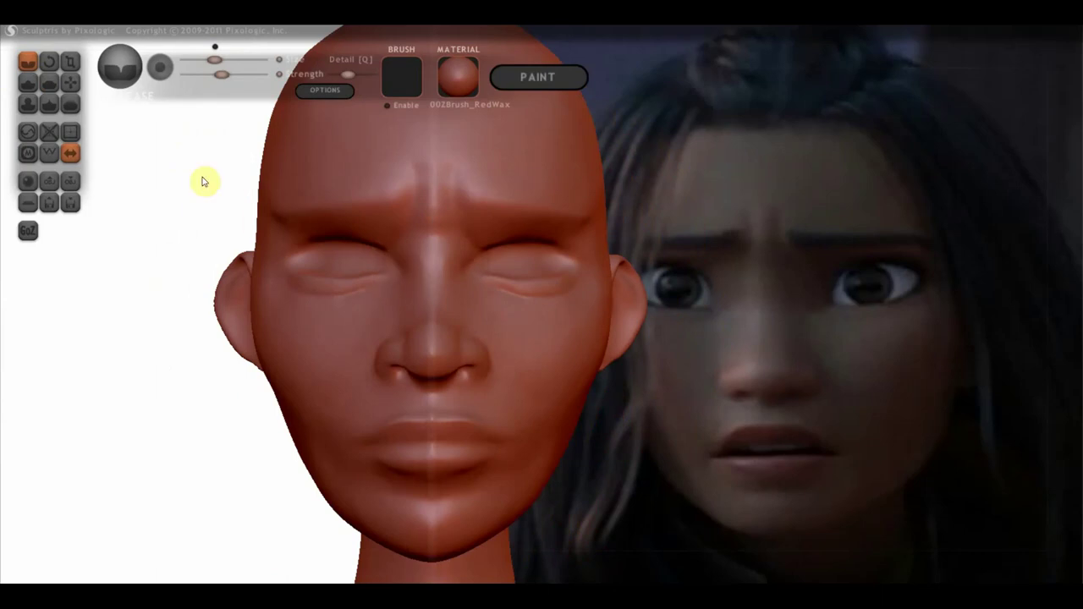
- Take the Grab brush and study the mouth in left profile from several angles
click(71, 83)
scroll(364, 243, up, 1)
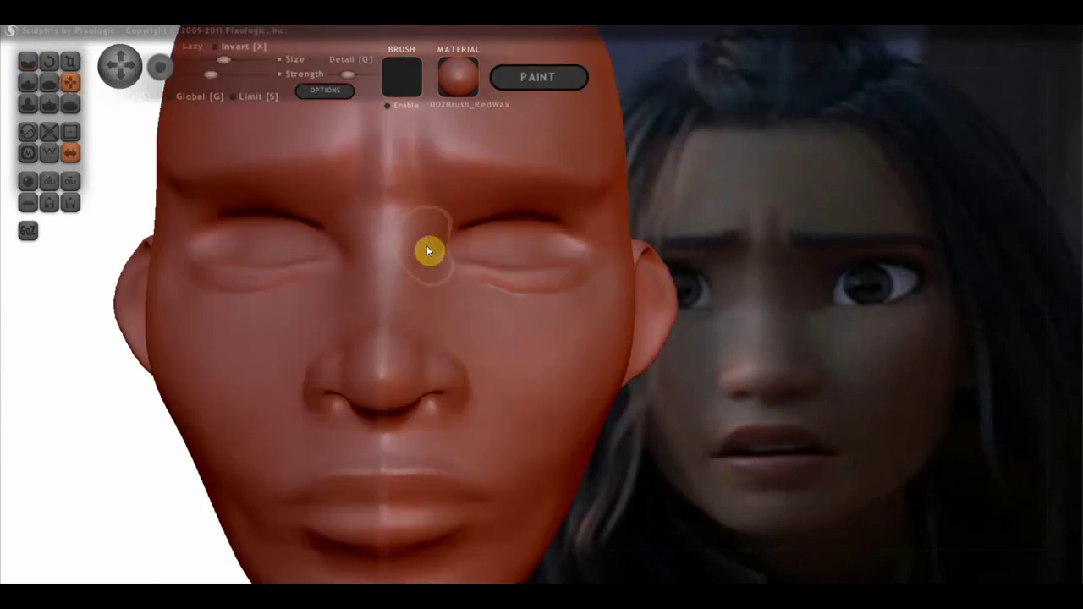
scroll(465, 234, up, 1)
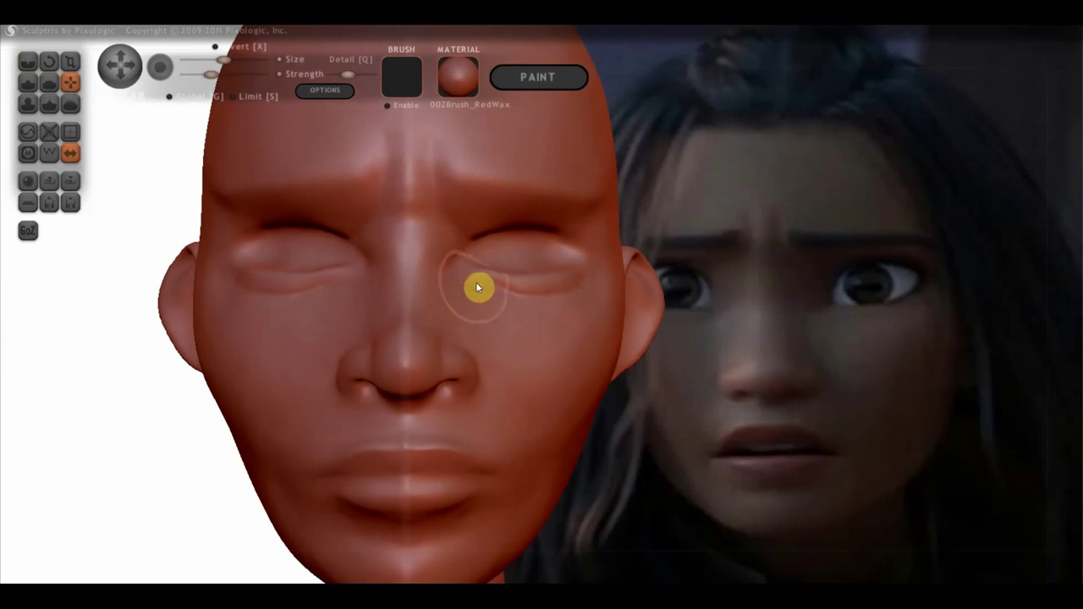
mouse_move(475, 282)
right_down()
mouse_move(433, 292)
mouse_move(496, 305)
mouse_move(459, 307)
right_up()
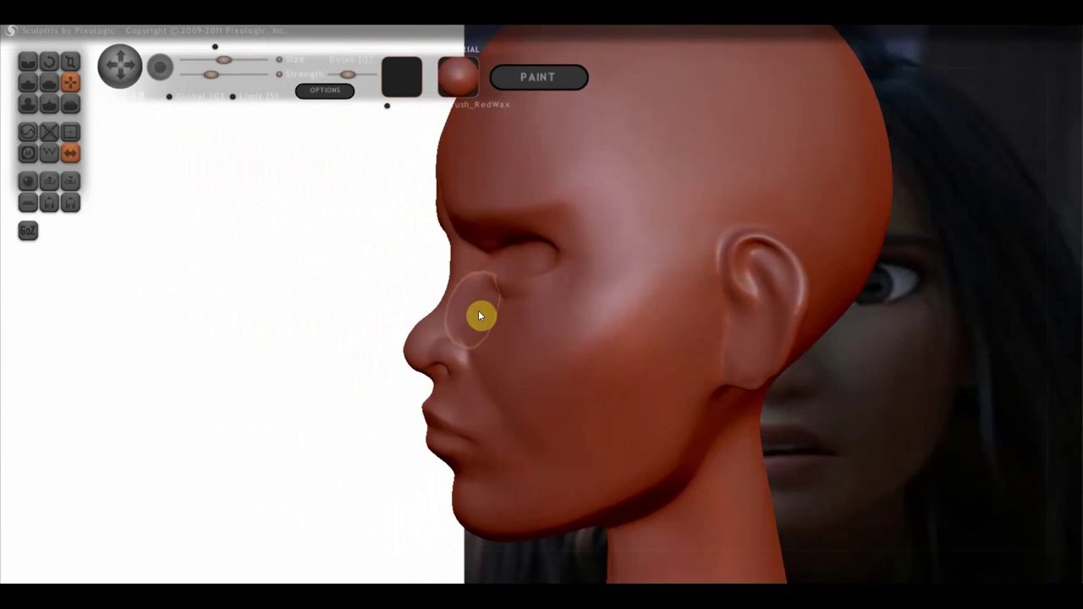
scroll(477, 311, up, 2)
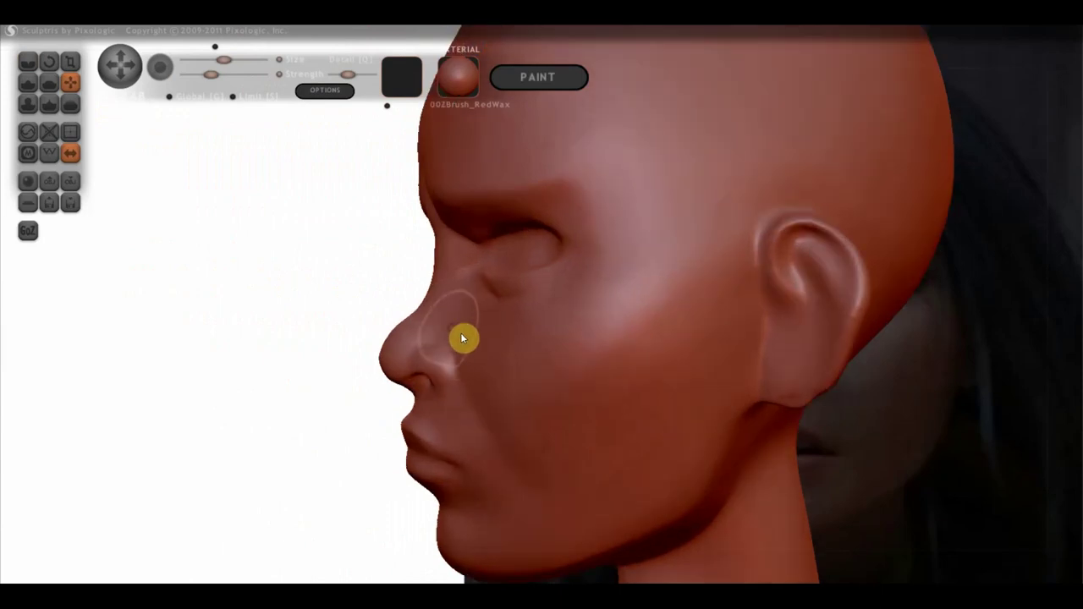
scroll(505, 389, down, 2)
right_drag(505, 385, 653, 418)
scroll(654, 423, down, 2)
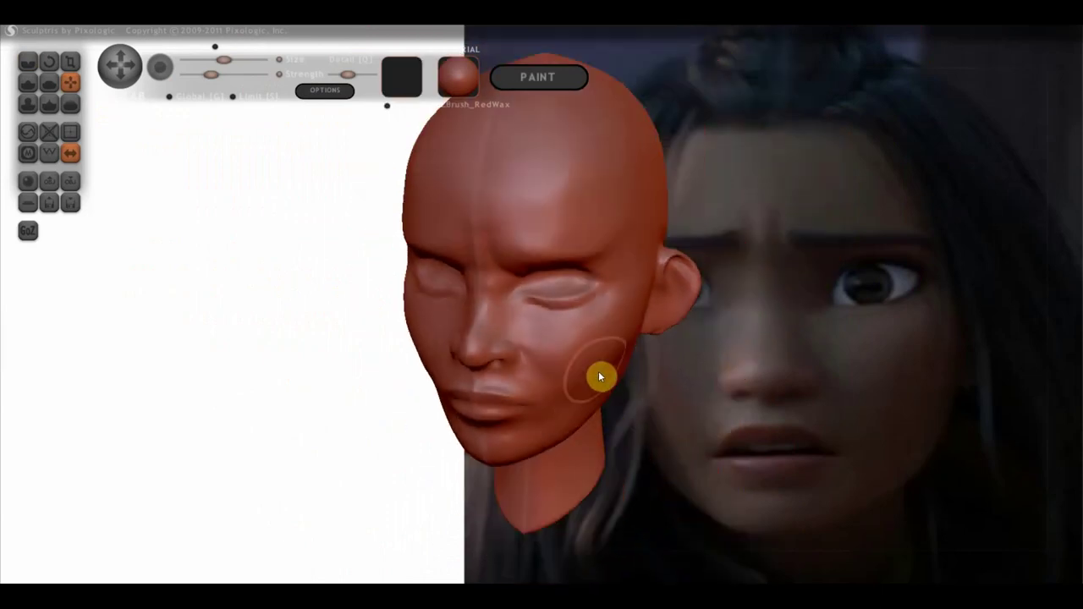
mouse_move(603, 377)
right_down()
mouse_move(613, 413)
mouse_move(668, 431)
mouse_move(717, 428)
mouse_move(809, 375)
mouse_move(786, 431)
mouse_move(681, 456)
mouse_move(627, 446)
mouse_move(450, 356)
right_up()
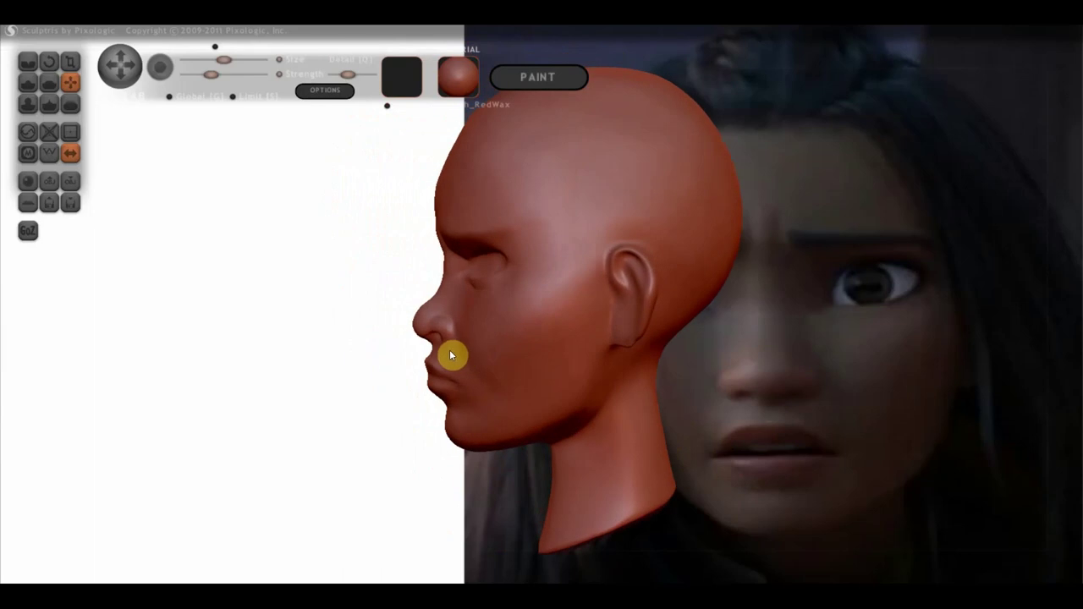
- Reshape the lips around the mouth, checking the chin from below
scroll(447, 348, up, 3)
scroll(440, 352, up, 2)
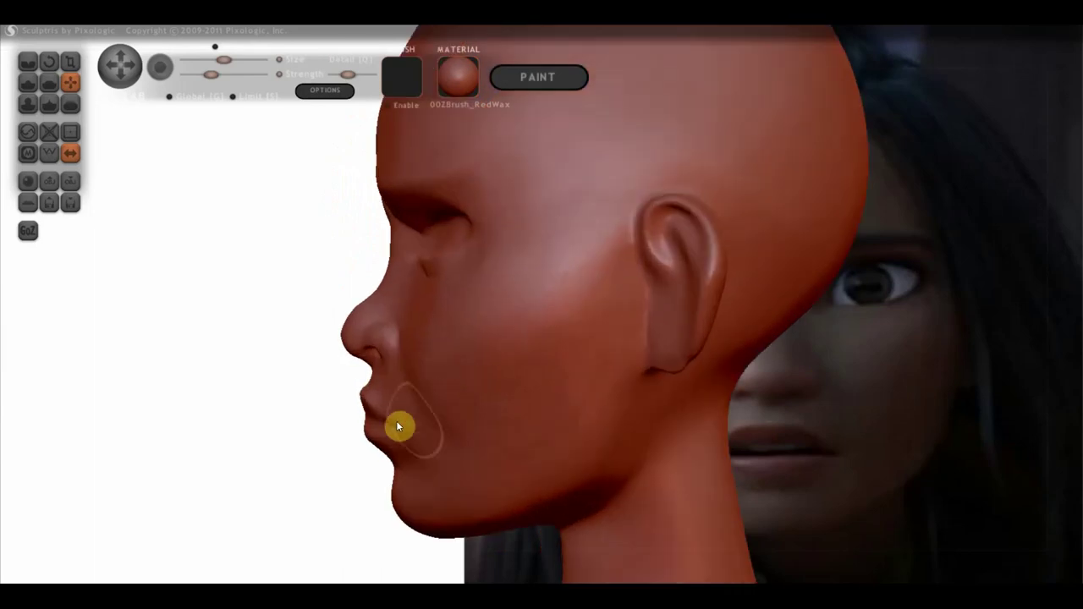
mouse_move(378, 430)
mouse_down()
mouse_move(345, 460)
mouse_move(375, 438)
mouse_move(386, 450)
mouse_move(380, 411)
mouse_move(363, 412)
mouse_move(382, 404)
mouse_move(400, 522)
mouse_move(399, 508)
mouse_move(443, 515)
mouse_move(435, 542)
mouse_move(762, 505)
mouse_move(606, 499)
mouse_up()
right_drag(430, 510, 386, 466)
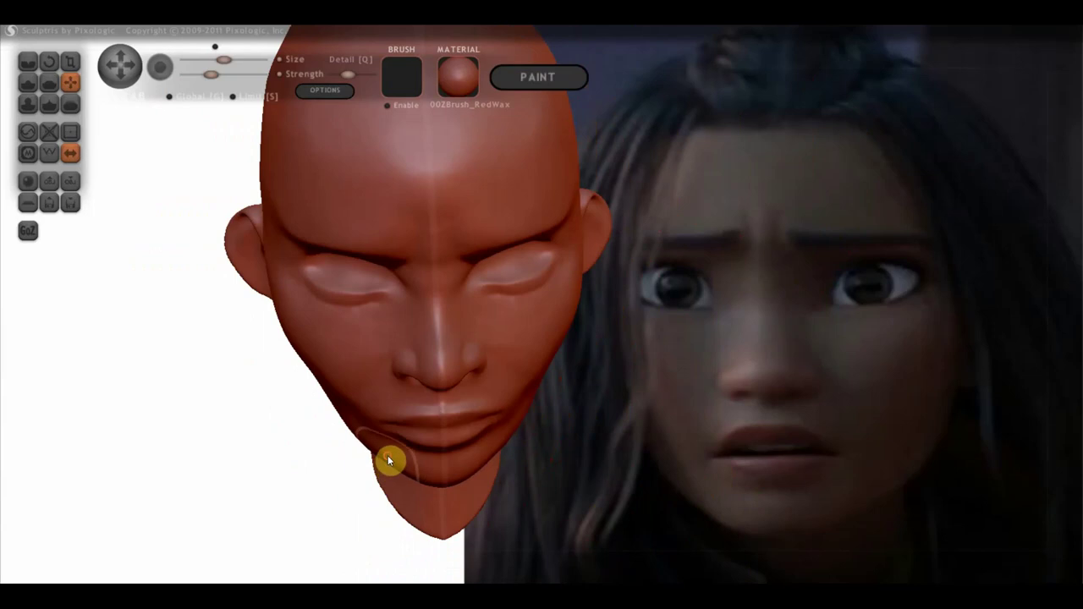
right_drag(387, 455, 415, 458)
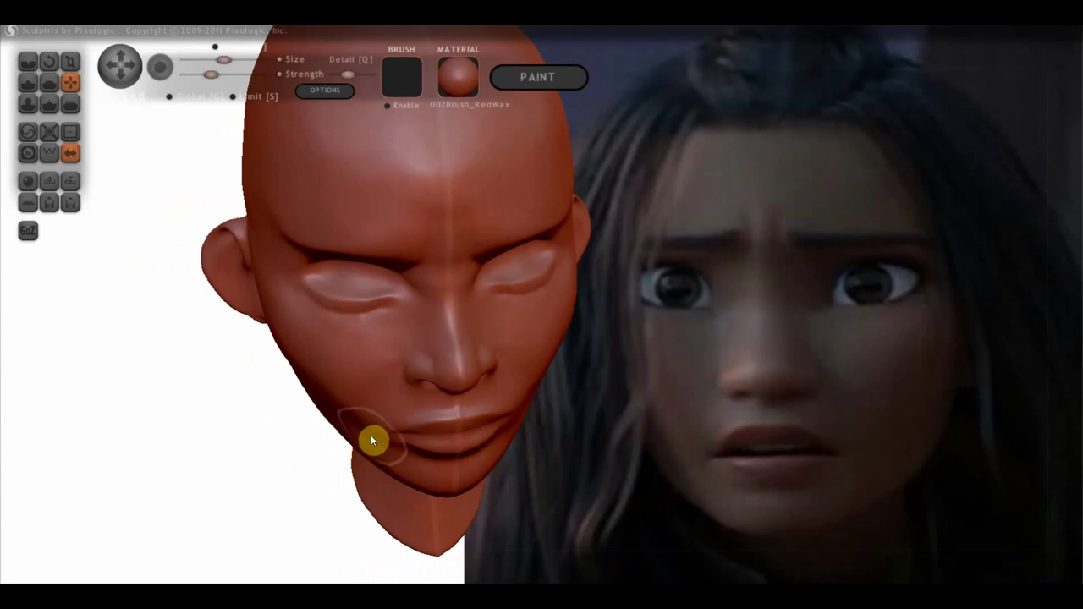
right_drag(428, 432, 518, 376)
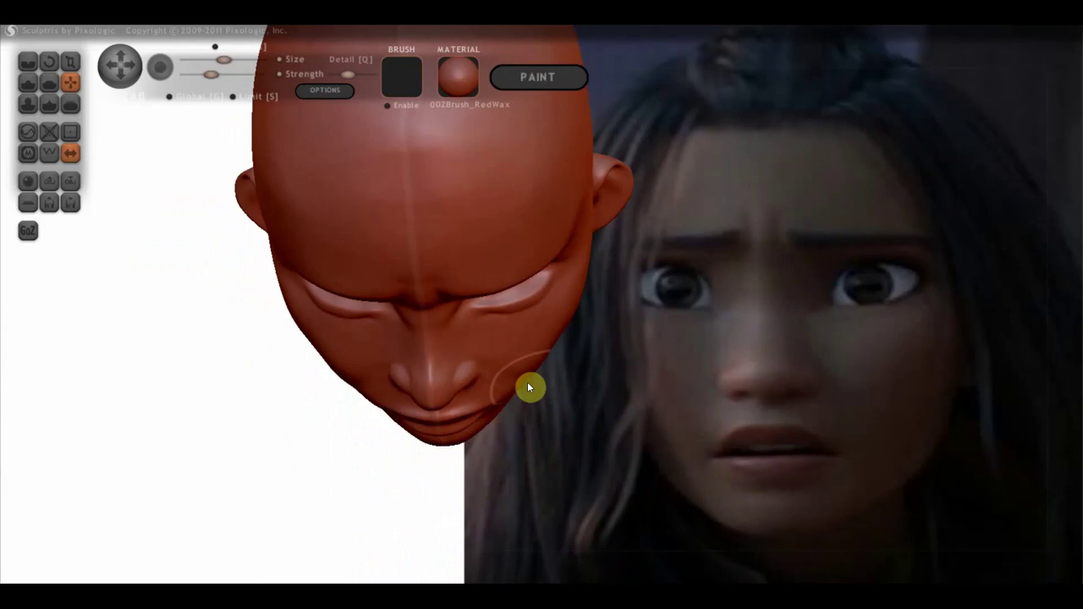
mouse_move(569, 360)
right_down()
mouse_move(577, 264)
mouse_move(548, 368)
right_up()
scroll(549, 371, down, 3)
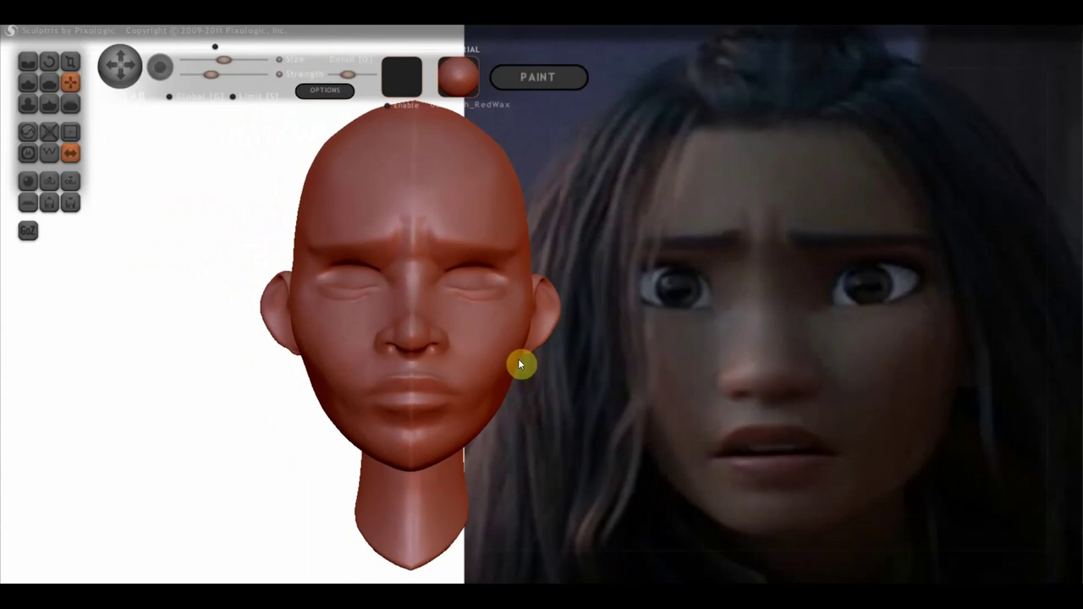
scroll(516, 271, up, 2)
scroll(402, 264, up, 3)
- Smooth the crease under the eye and deepen the vertical furrows between the brows
mouse_move(402, 264)
shift+mouse_down()
mouse_move(305, 296)
mouse_move(409, 310)
mouse_move(472, 287)
shift+mouse_up()
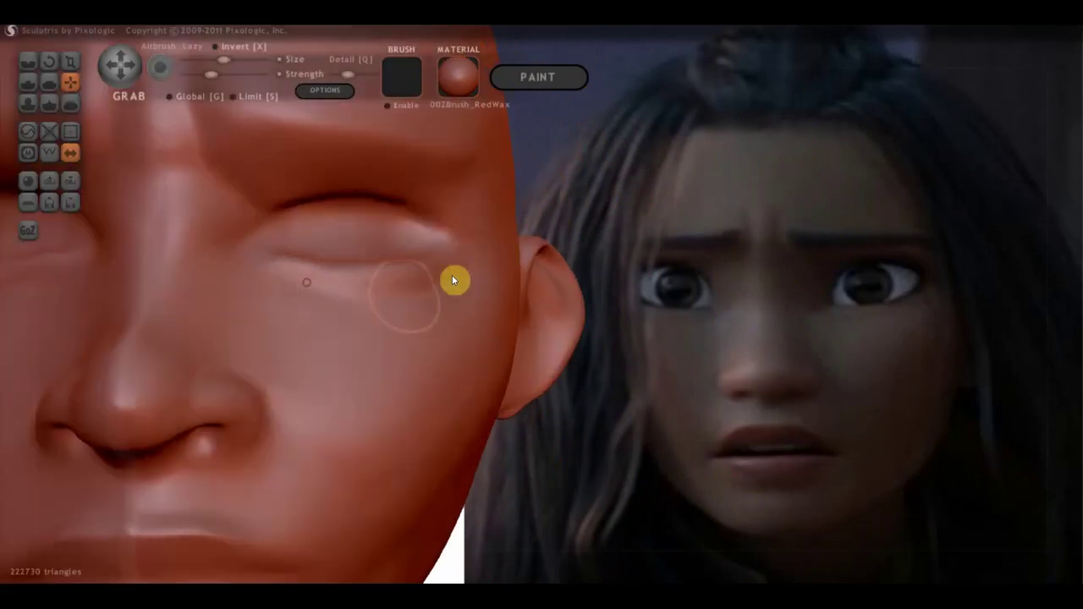
scroll(453, 249, down, 3)
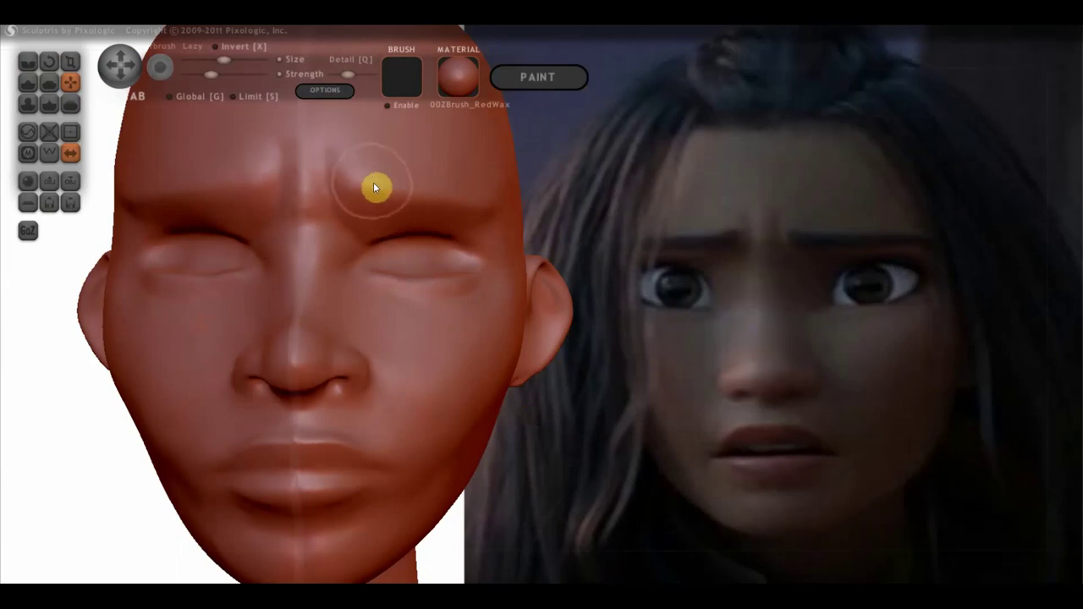
drag(374, 182, 166, 131)
mouse_move(331, 169)
mouse_down()
mouse_move(414, 181)
mouse_move(392, 181)
mouse_up()
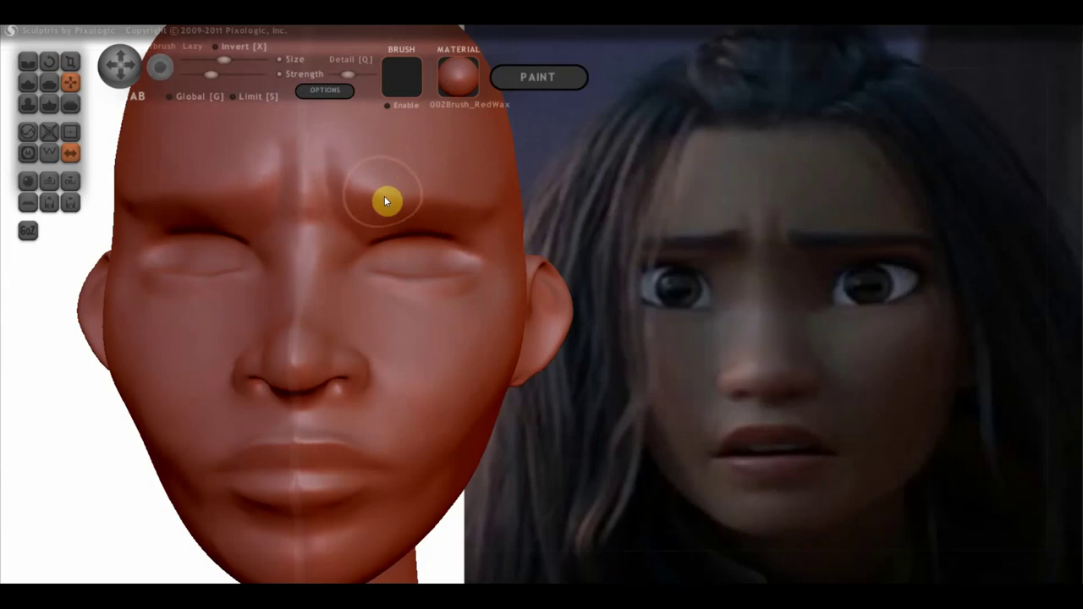
- Lightly reshape the eyelid, mirrored on both eyes
scroll(302, 215, up, 3)
scroll(338, 212, up, 2)
mouse_move(350, 206)
right_down()
mouse_move(383, 216)
mouse_move(373, 221)
right_up()
mouse_move(377, 221)
mouse_down()
mouse_move(363, 208)
mouse_move(381, 211)
mouse_up()
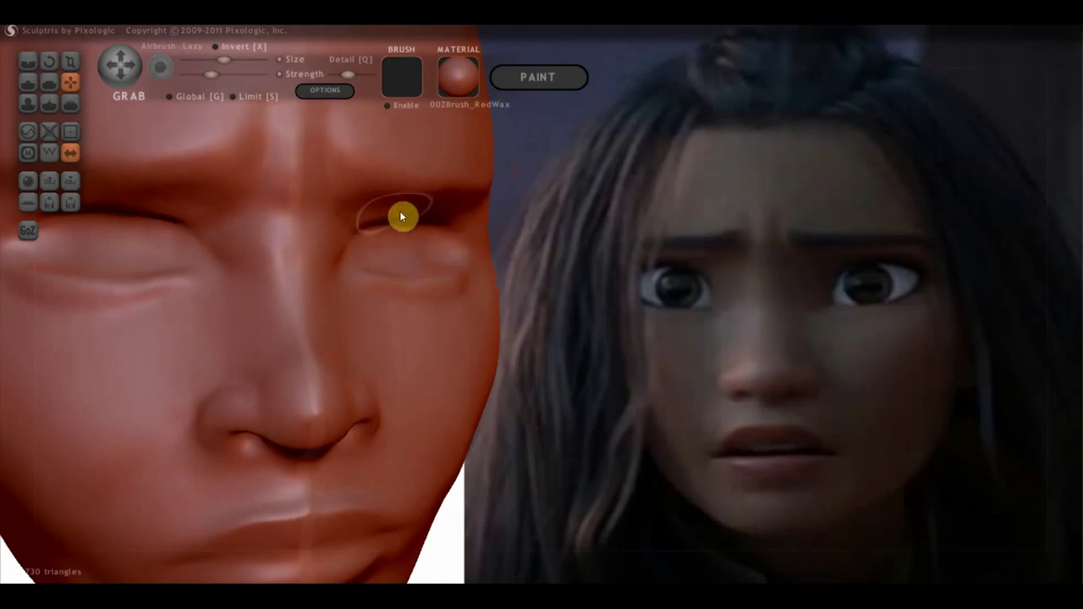
- Inspect the head from several angles including below, then switch to the Flatten brush
right_drag(415, 208, 343, 209)
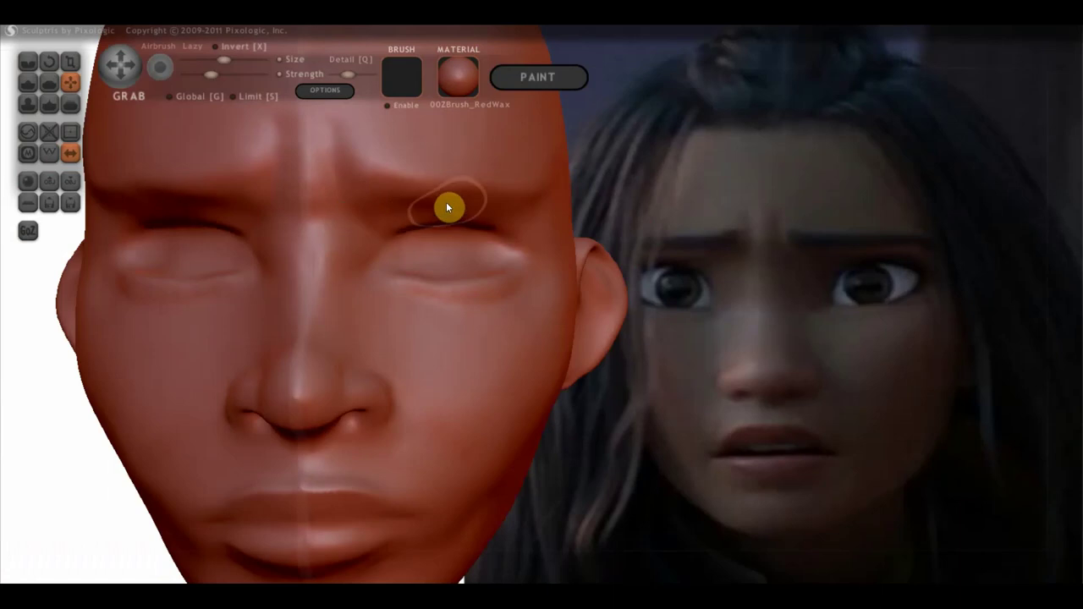
mouse_move(473, 207)
right_down()
mouse_move(508, 215)
mouse_move(402, 223)
mouse_move(398, 259)
mouse_move(382, 246)
mouse_move(183, 242)
right_up()
right_drag(553, 261, 583, 330)
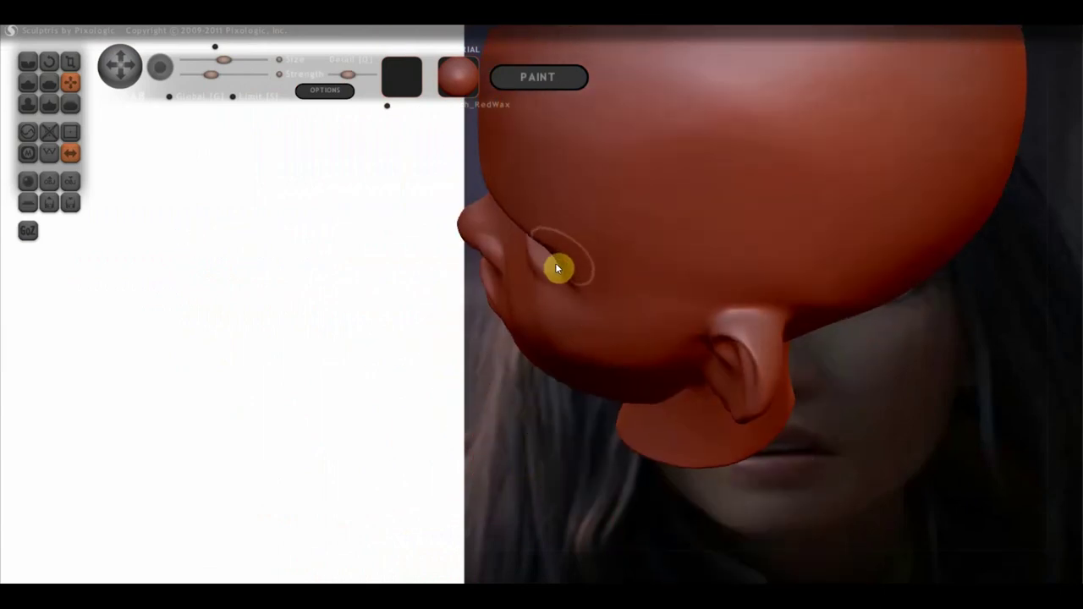
mouse_move(592, 269)
right_down()
mouse_move(651, 198)
mouse_move(860, 167)
right_up()
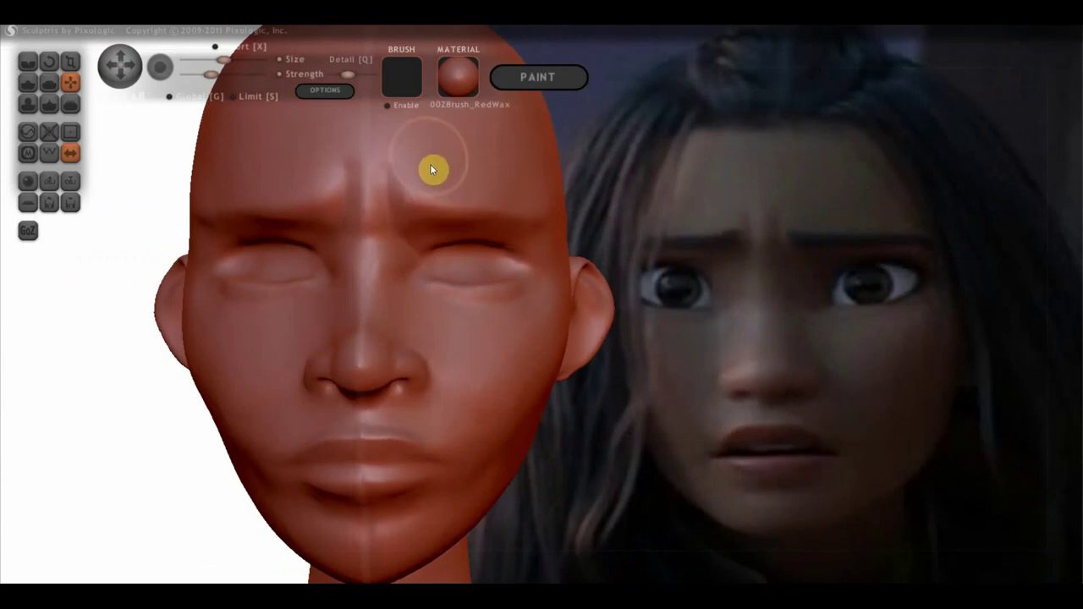
click(49, 81)
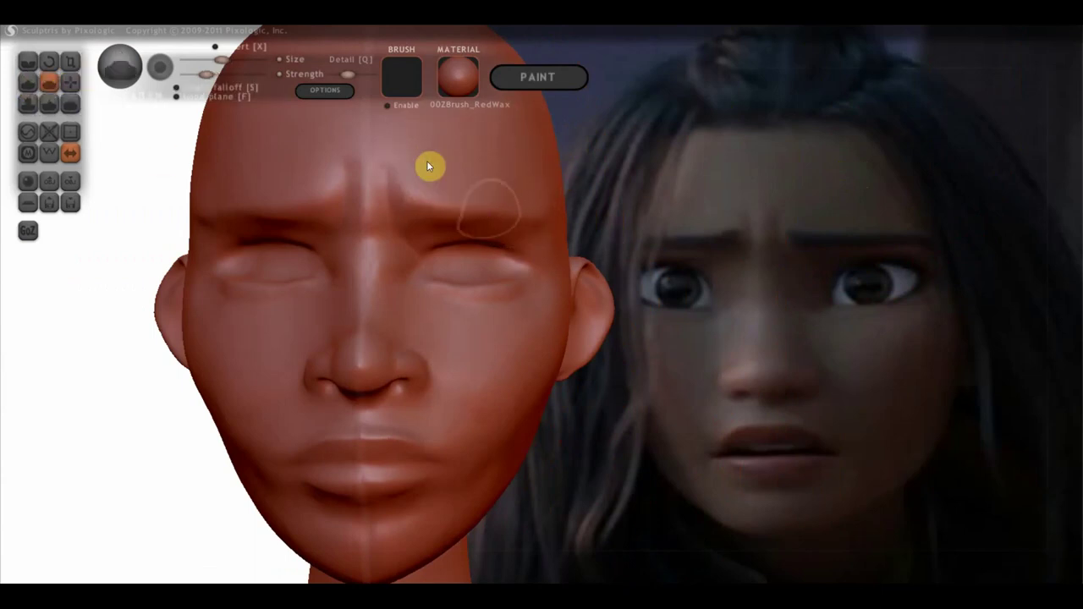
- Flatten the right brow ridge toward the temple, then switch to the Draw brush
right_drag(422, 160, 422, 197)
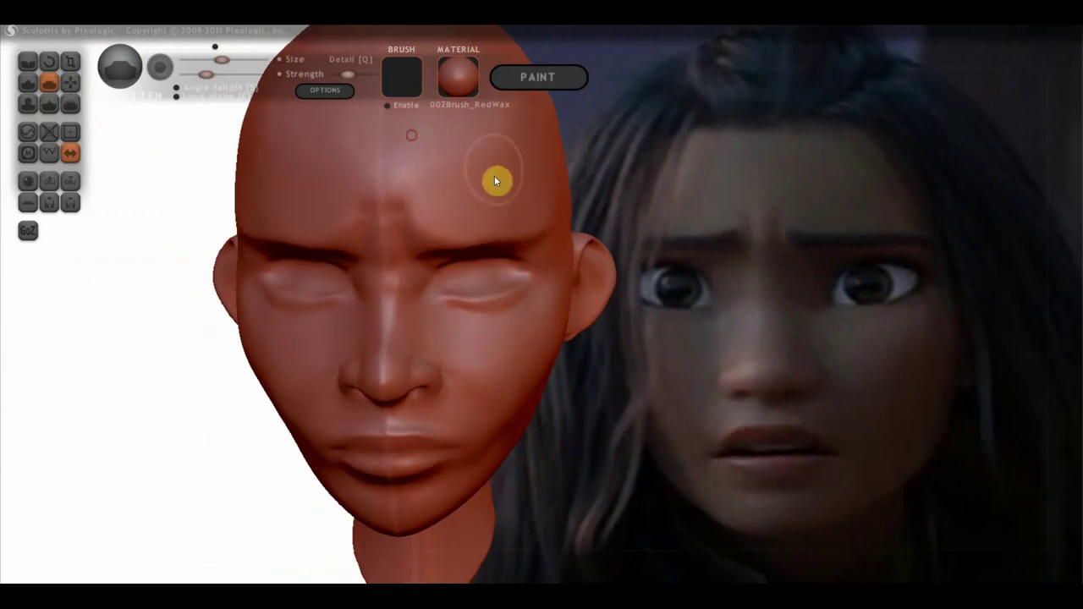
scroll(448, 197, up, 3)
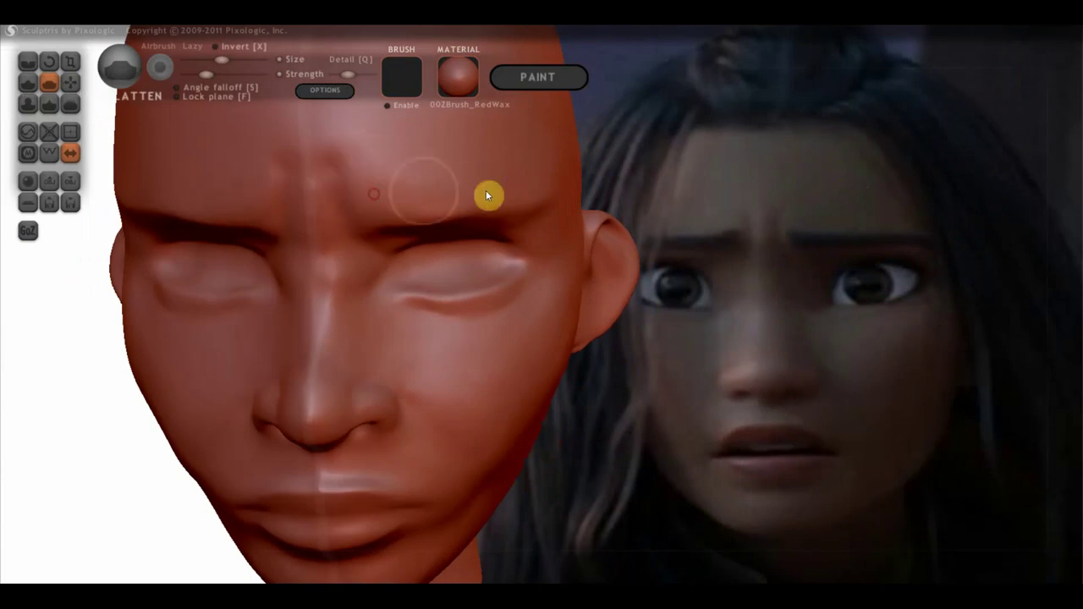
scroll(568, 170, up, 2)
scroll(432, 186, up, 2)
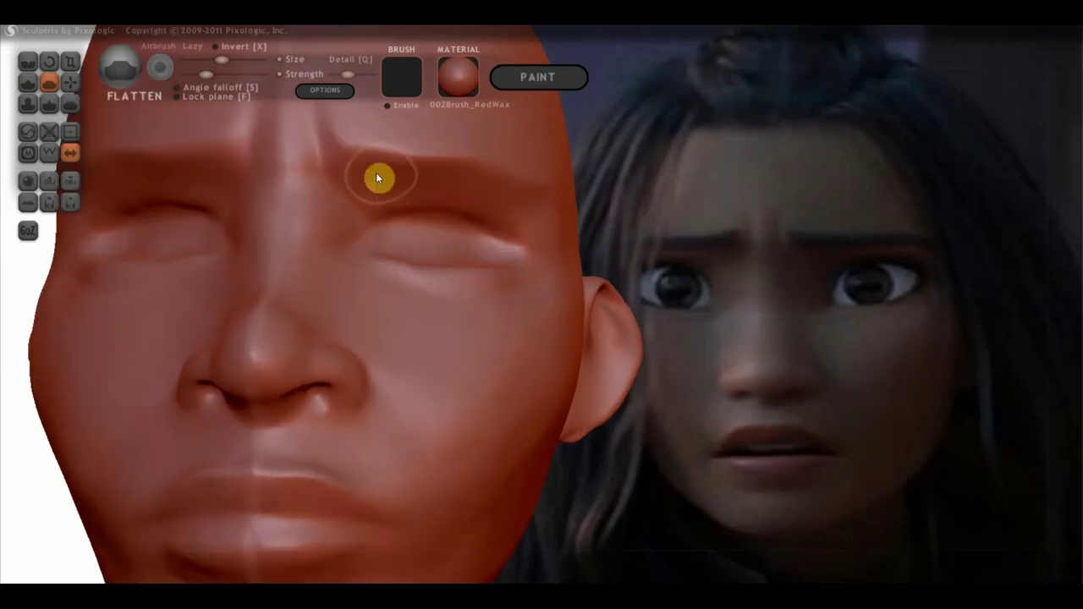
mouse_move(370, 174)
mouse_down()
mouse_move(505, 178)
mouse_move(374, 170)
mouse_move(460, 196)
mouse_move(363, 174)
mouse_move(447, 178)
mouse_up()
right_drag(496, 198, 450, 220)
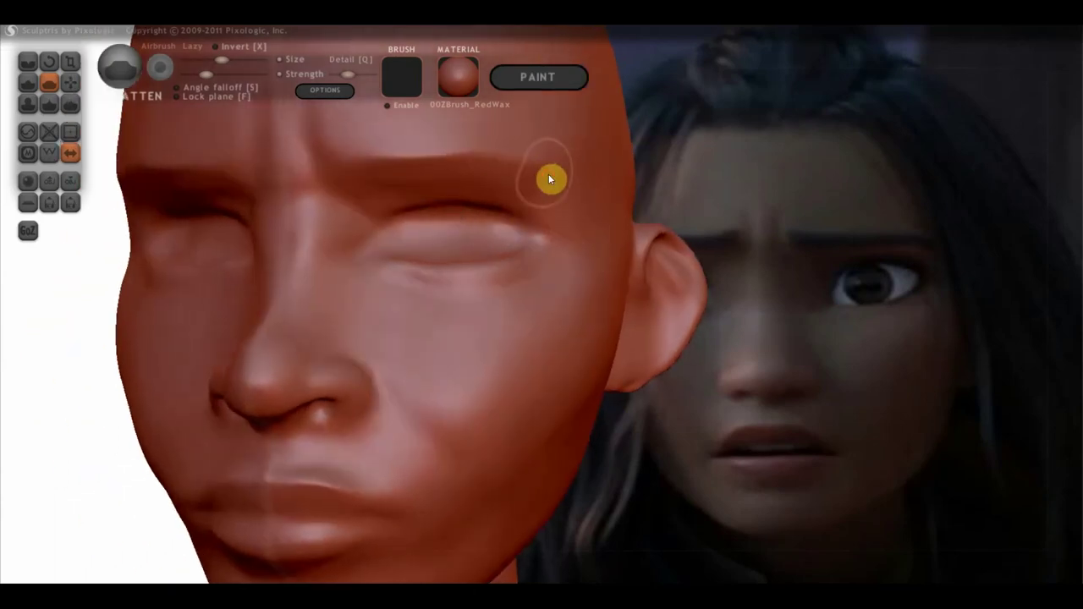
right_drag(639, 233, 433, 223)
click(28, 82)
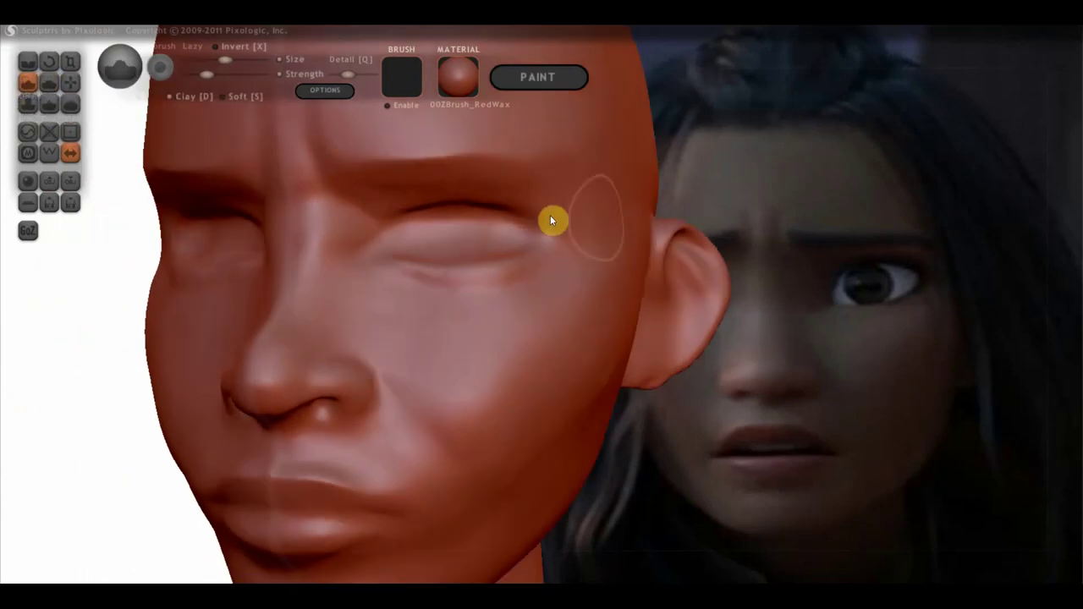
- Build up a deeper crease above the eyelid's outer corner with the Draw brush
scroll(506, 204, up, 2)
right_drag(516, 176, 513, 140)
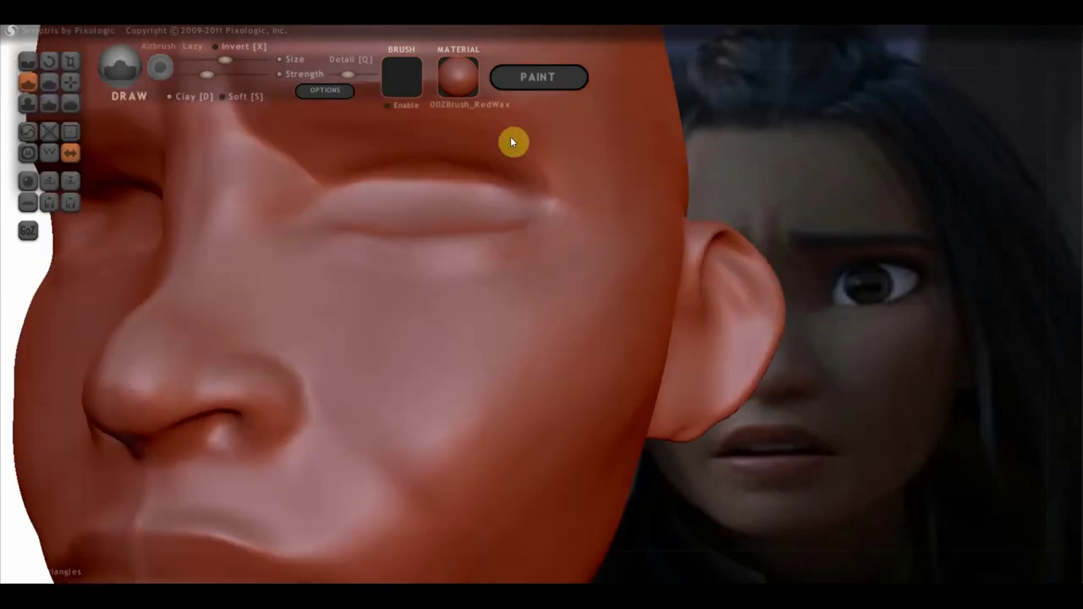
mouse_move(500, 167)
mouse_down()
mouse_move(482, 163)
mouse_move(545, 178)
mouse_move(471, 142)
mouse_move(605, 203)
mouse_move(483, 171)
mouse_up()
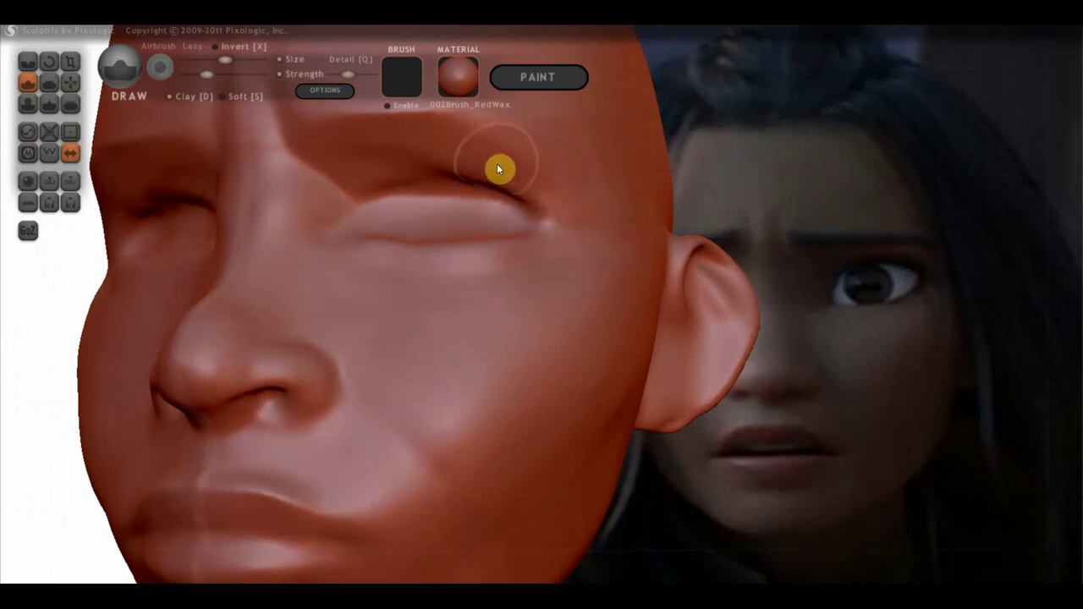
- Zoom out to show both eyes and snap the head to a straight front view
right_drag(498, 166, 586, 235)
scroll(586, 234, down, 2)
scroll(556, 181, down, 2)
scroll(551, 183, down, 2)
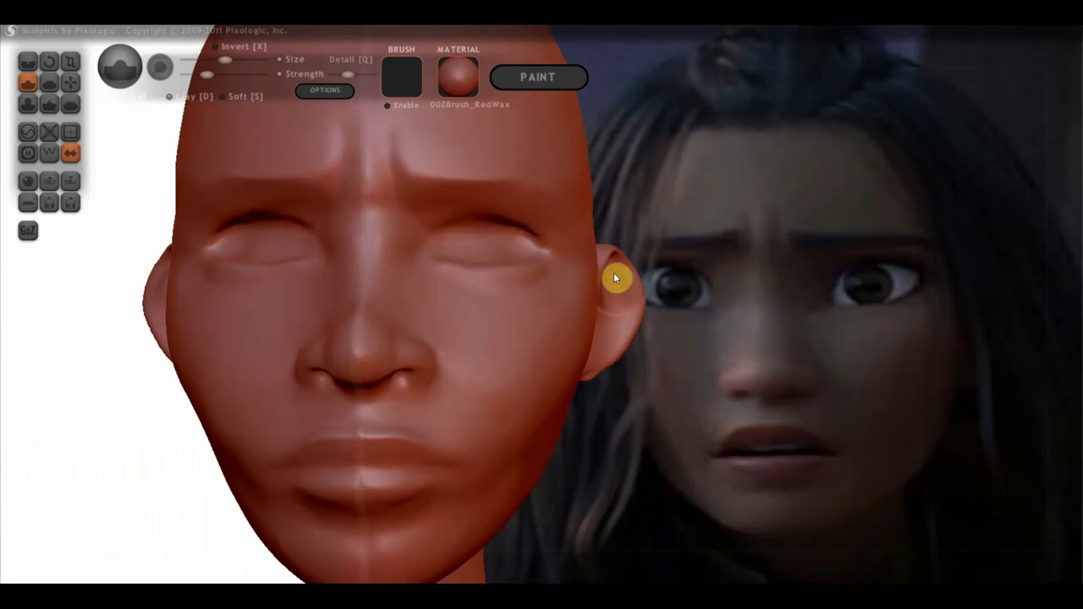
right_drag(619, 280, 563, 280)
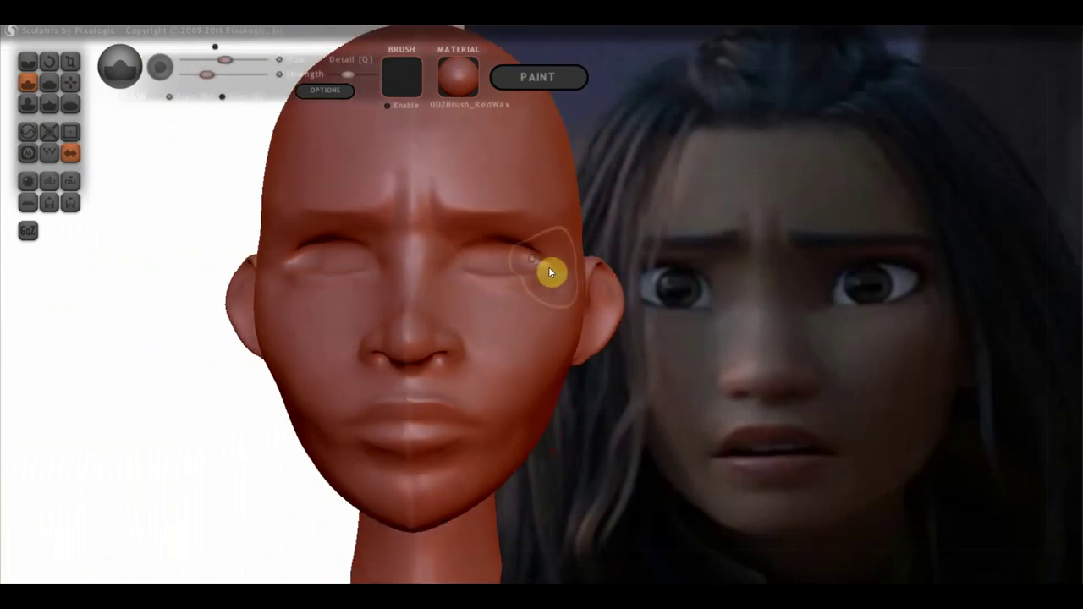
shift+right_drag(548, 269, 572, 286)
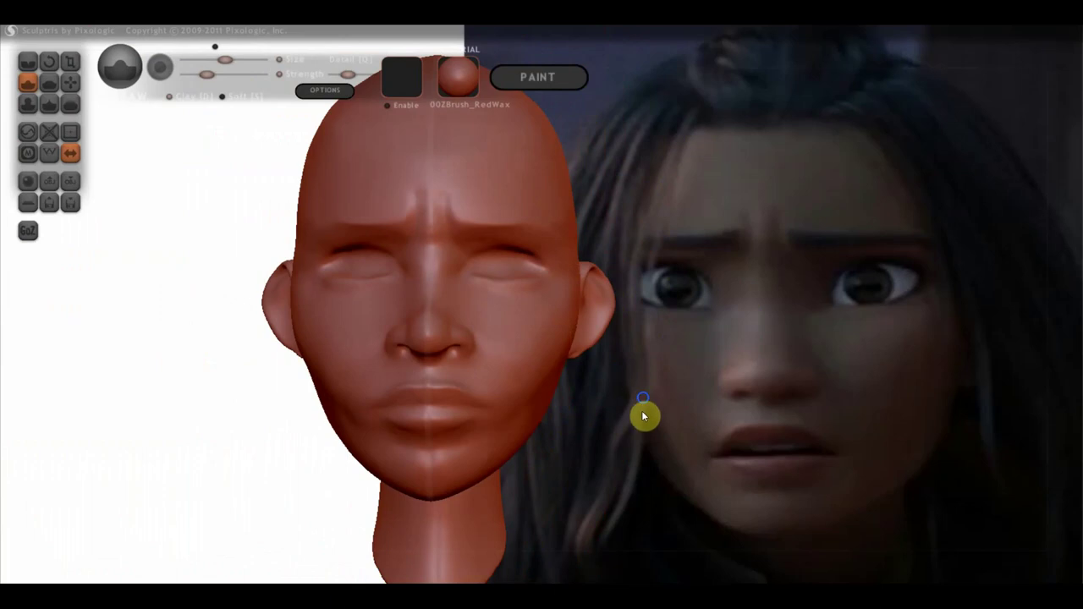